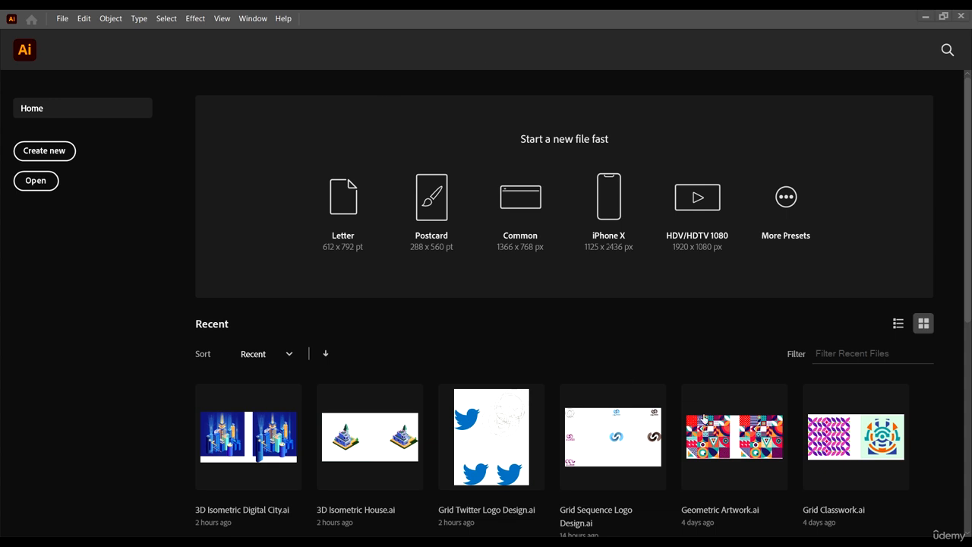
# Create a landscape 1920 x 1080 px RGB document at 72 ppi with 30 artboards
pyautogui.click(790, 187)
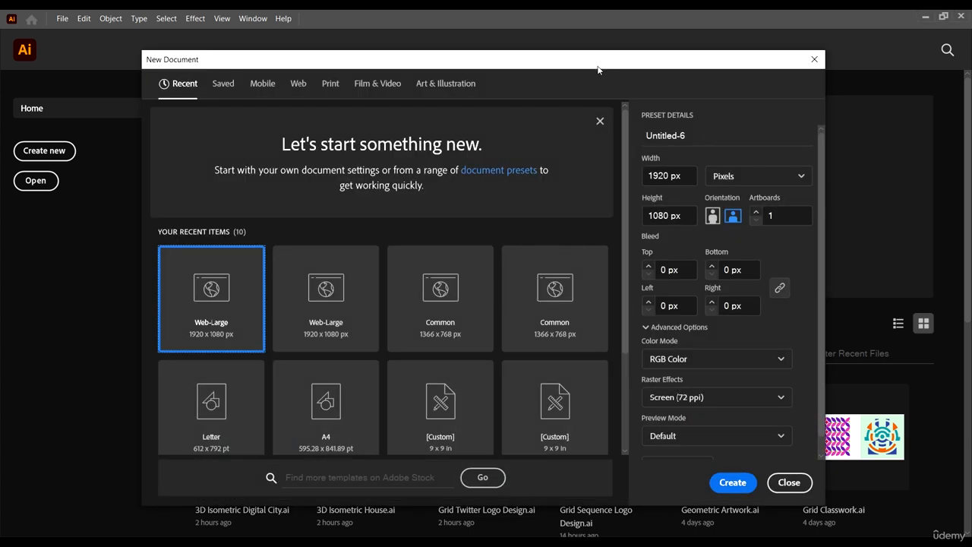
pyautogui.moveTo(598, 67); pyautogui.dragTo(605, 61)
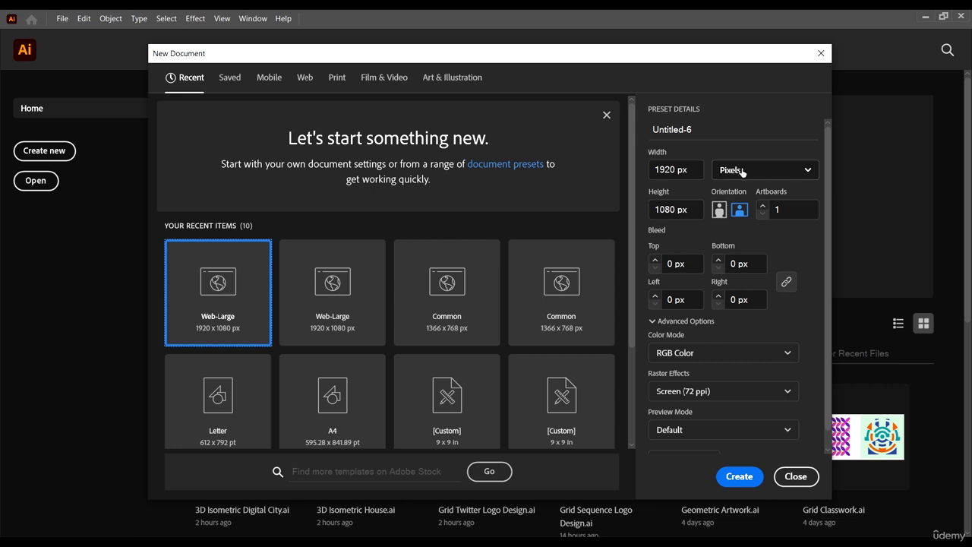
pyautogui.click(697, 169)
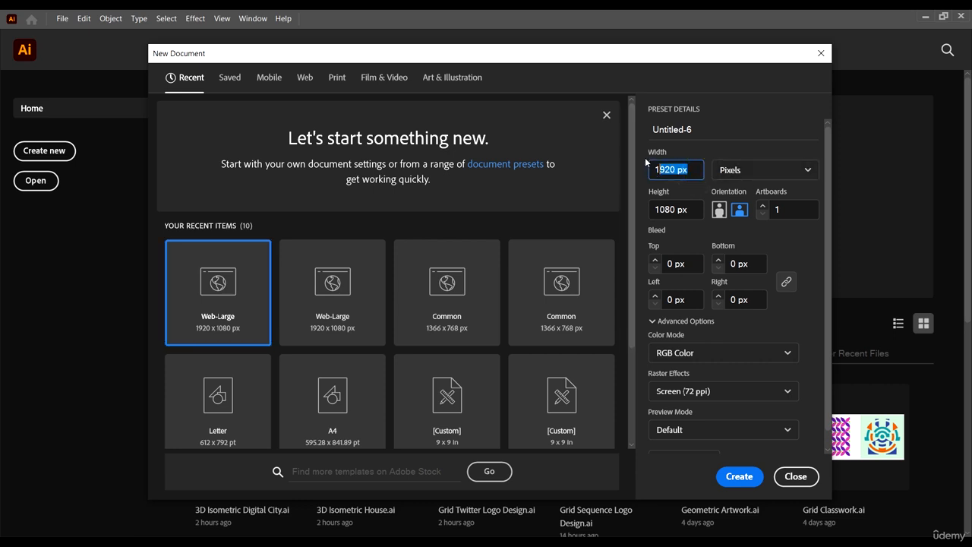
pyautogui.moveTo(659, 169); pyautogui.dragTo(684, 168)
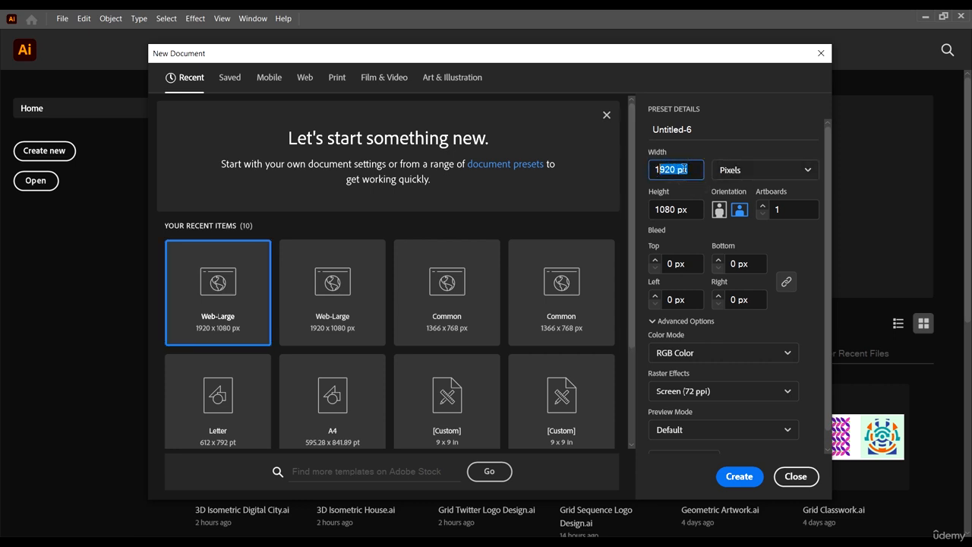
pyautogui.click(683, 209)
pyautogui.click(685, 169)
pyautogui.scroll(-1, 645, 182)
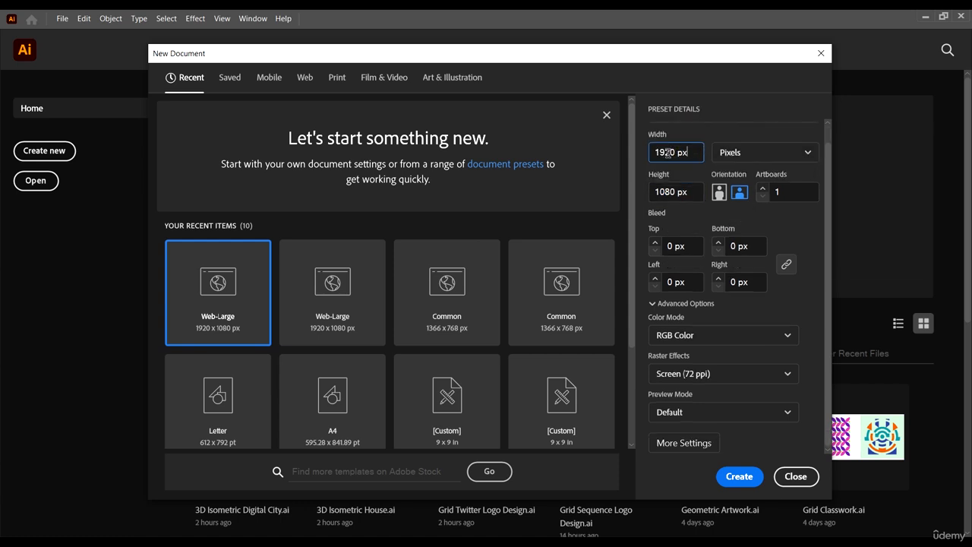
pyautogui.scroll(1, 668, 156)
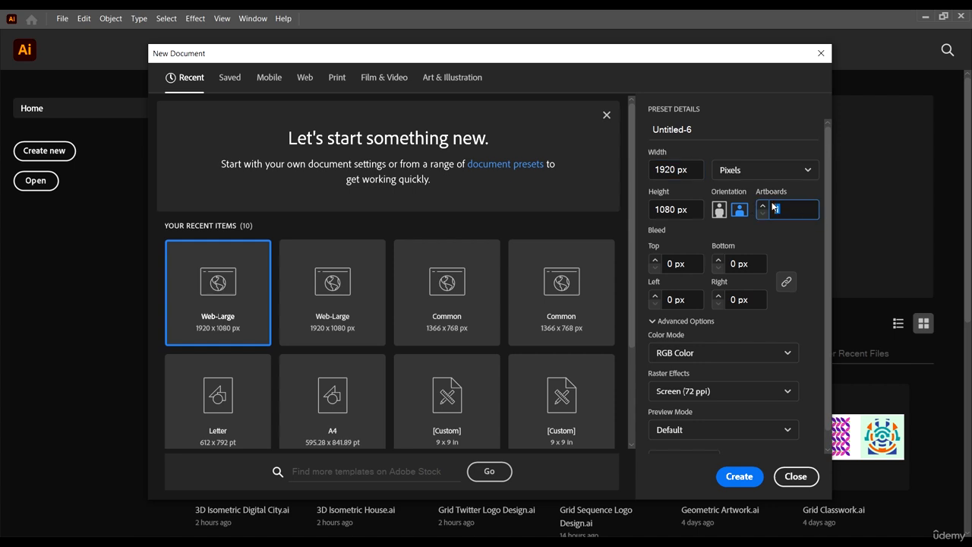
pyautogui.doubleClick(787, 210)
pyautogui.write('30')
pyautogui.click(800, 236)
pyautogui.click(739, 474)
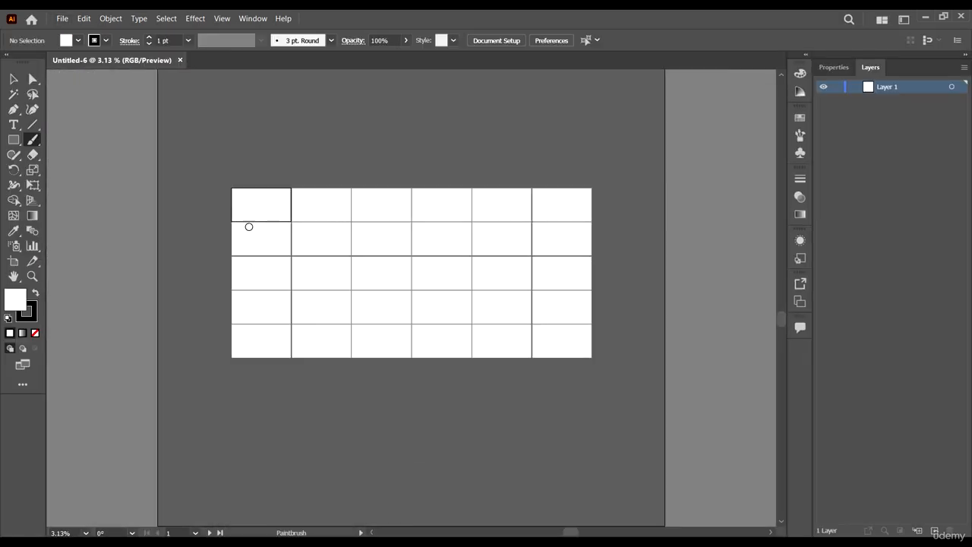
# Sketch two circles on the first artboard with the Paintbrush, joined by an arching arrow with a row of rough circles along it
pyautogui.scroll(2, 250, 226)
pyautogui.scroll(-1, 236, 171)
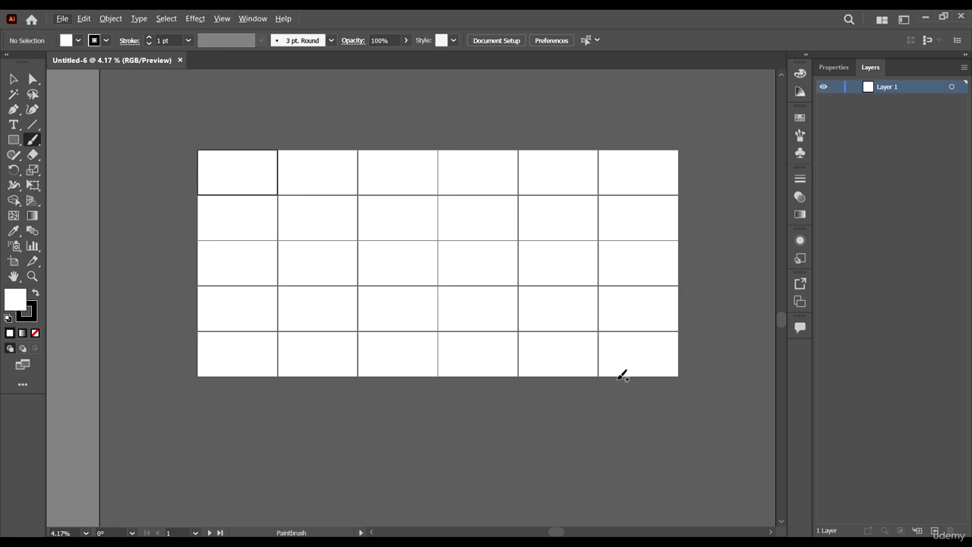
pyautogui.scroll(2, 227, 152)
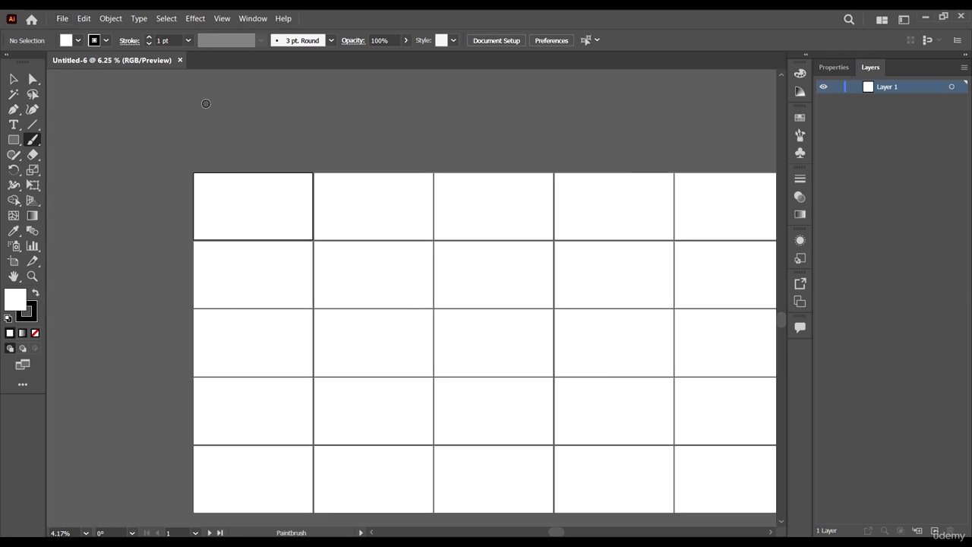
pyautogui.scroll(1, 311, 153)
pyautogui.scroll(1, 251, 136)
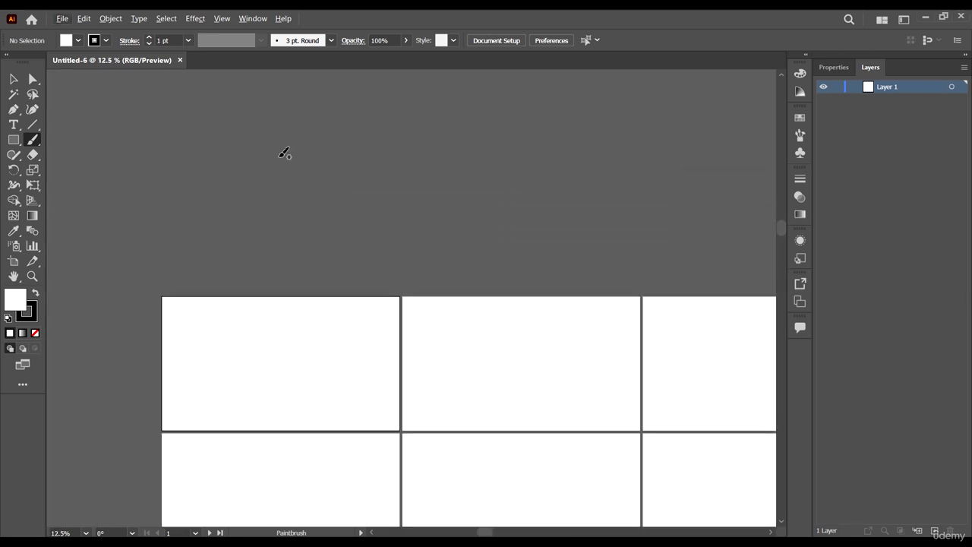
pyautogui.scroll(1, 284, 153)
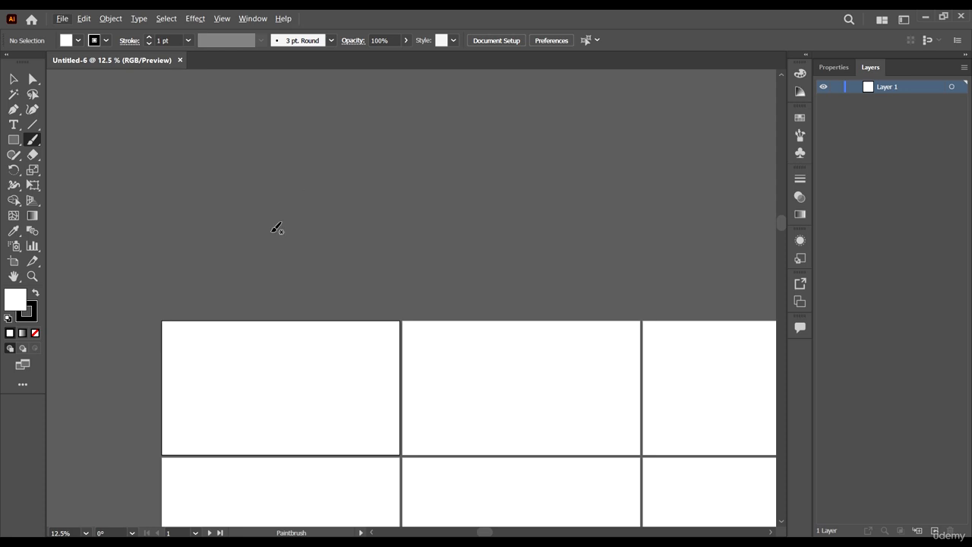
pyautogui.scroll(1, 358, 166)
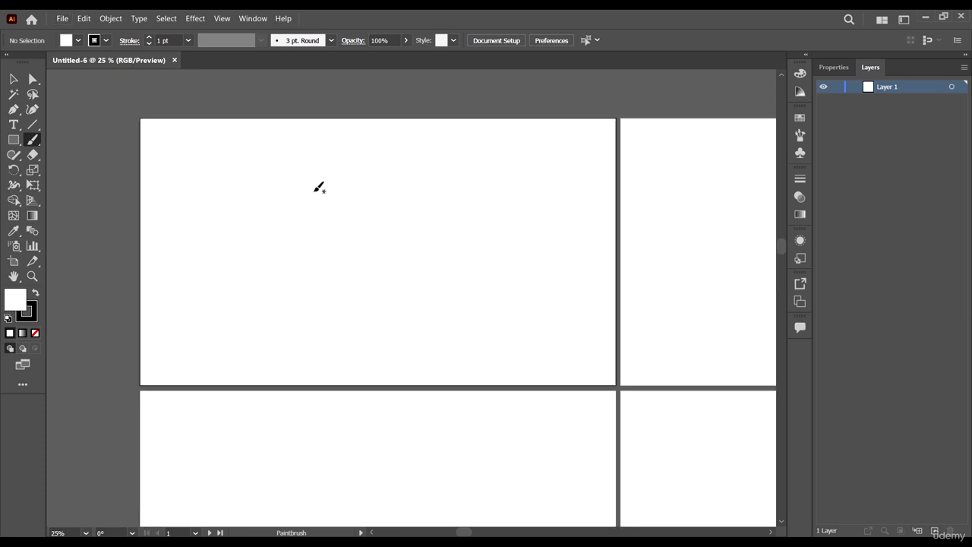
pyautogui.scroll(-1, 312, 213)
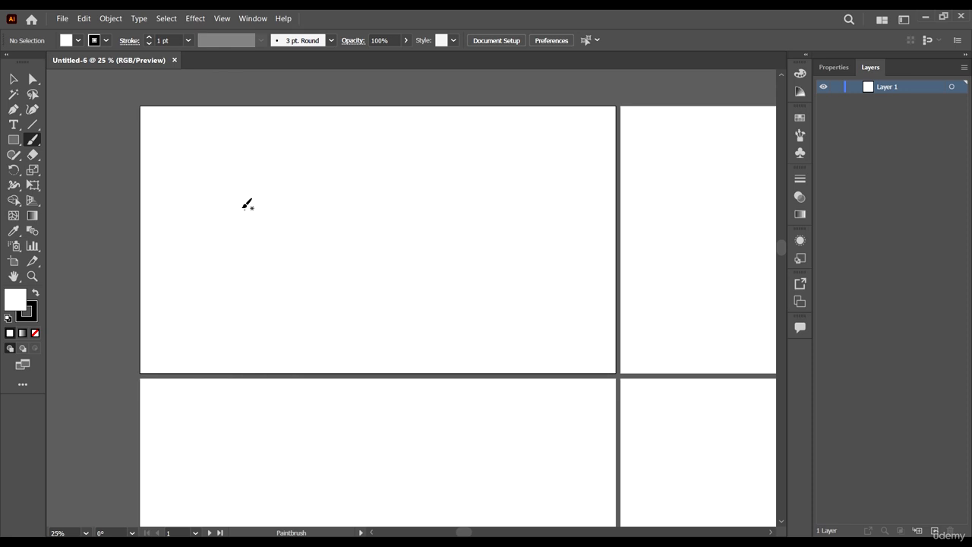
pyautogui.moveTo(199, 216)
pyautogui.mouseDown()
pyautogui.moveTo(204, 244)
pyautogui.moveTo(220, 229)
pyautogui.moveTo(215, 217)
pyautogui.moveTo(202, 225)
pyautogui.moveTo(203, 234)
pyautogui.moveTo(221, 231)
pyautogui.moveTo(216, 214)
pyautogui.moveTo(198, 244)
pyautogui.moveTo(220, 240)
pyautogui.mouseUp()
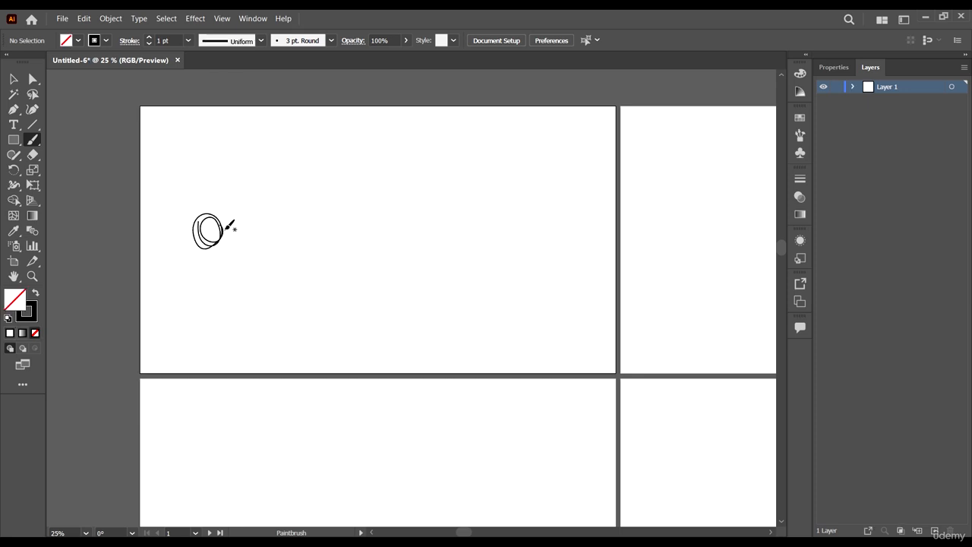
pyautogui.moveTo(492, 205); pyautogui.dragTo(519, 232)
pyautogui.moveTo(224, 218)
pyautogui.mouseDown()
pyautogui.moveTo(239, 192)
pyautogui.moveTo(290, 168)
pyautogui.moveTo(406, 162)
pyautogui.moveTo(484, 197)
pyautogui.mouseUp()
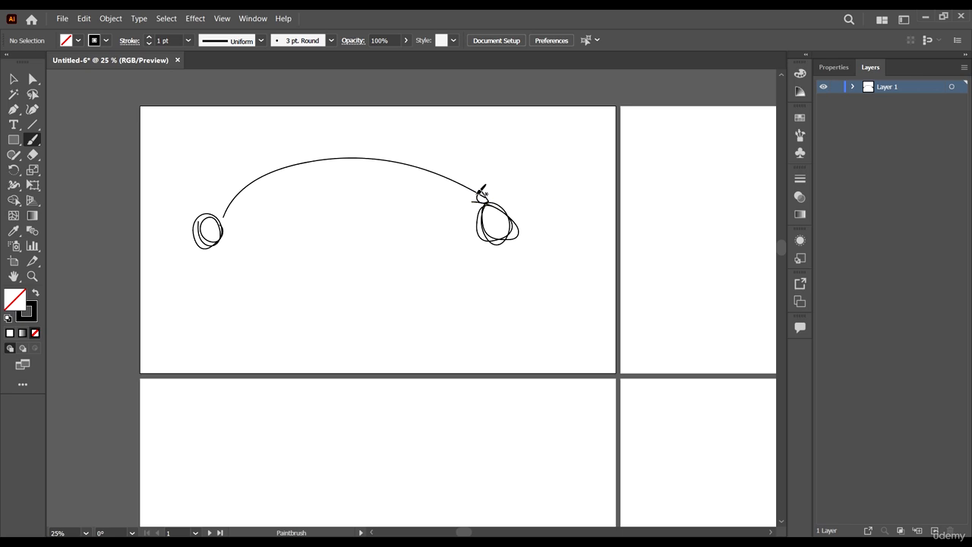
pyautogui.moveTo(479, 189)
pyautogui.mouseDown()
pyautogui.moveTo(475, 203)
pyautogui.moveTo(483, 190)
pyautogui.moveTo(485, 200)
pyautogui.mouseUp()
pyautogui.moveTo(209, 184)
pyautogui.mouseDown()
pyautogui.moveTo(220, 207)
pyautogui.moveTo(238, 210)
pyautogui.moveTo(230, 189)
pyautogui.moveTo(254, 201)
pyautogui.moveTo(255, 170)
pyautogui.moveTo(267, 192)
pyautogui.moveTo(258, 159)
pyautogui.moveTo(305, 176)
pyautogui.moveTo(287, 156)
pyautogui.moveTo(305, 178)
pyautogui.moveTo(326, 148)
pyautogui.moveTo(380, 159)
pyautogui.moveTo(354, 175)
pyautogui.moveTo(338, 149)
pyautogui.moveTo(377, 177)
pyautogui.moveTo(356, 143)
pyautogui.moveTo(405, 187)
pyautogui.moveTo(416, 162)
pyautogui.moveTo(487, 177)
pyautogui.moveTo(480, 202)
pyautogui.mouseUp()
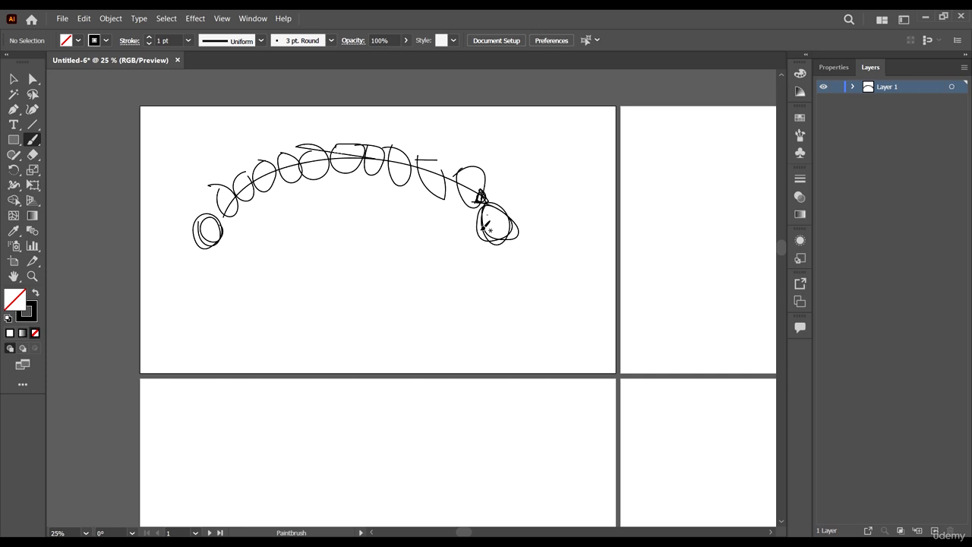
# Draw two long ground lines beneath the arc sketch and retrace some of its circles with the Paintbrush
pyautogui.moveTo(163, 251); pyautogui.dragTo(560, 233)
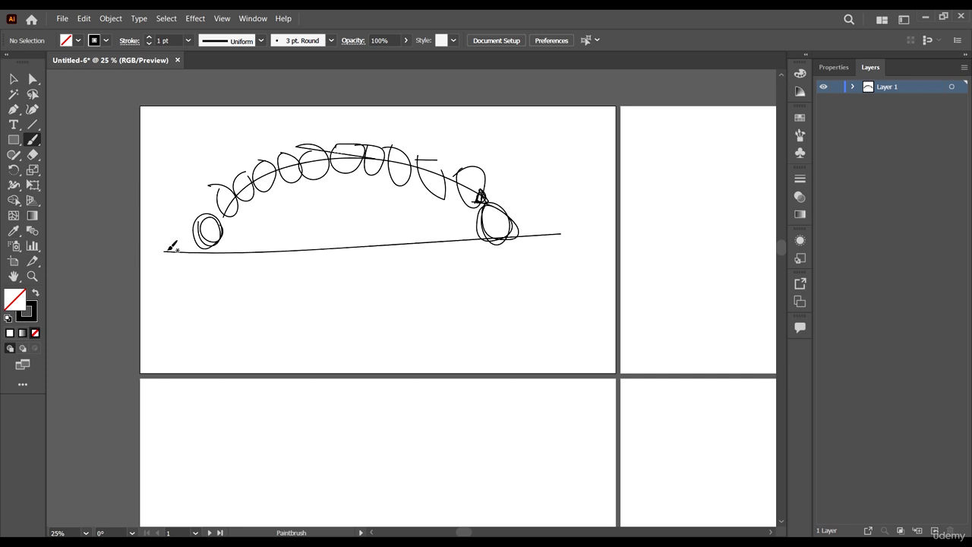
pyautogui.moveTo(167, 249); pyautogui.dragTo(562, 244)
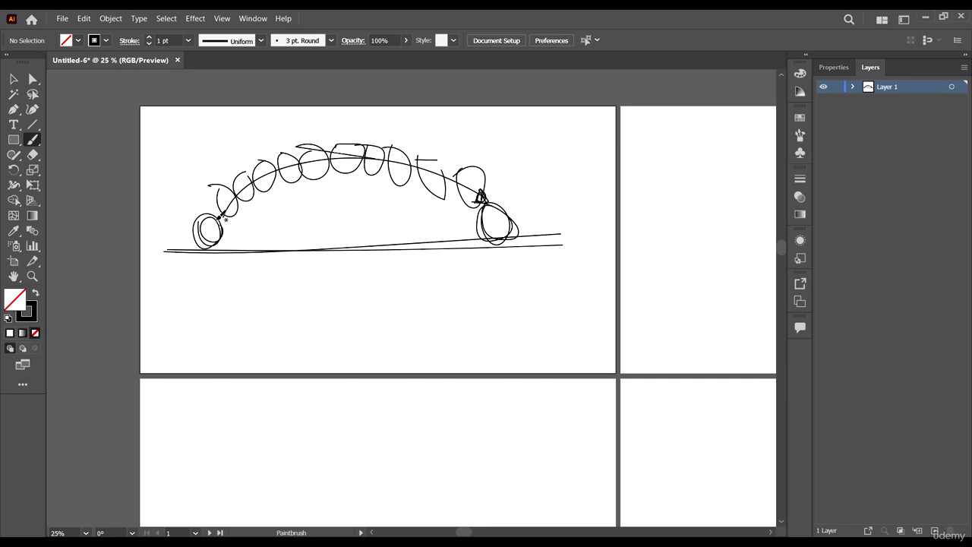
pyautogui.moveTo(209, 219)
pyautogui.mouseDown()
pyautogui.moveTo(199, 237)
pyautogui.moveTo(204, 213)
pyautogui.moveTo(197, 225)
pyautogui.mouseUp()
pyautogui.moveTo(442, 161); pyautogui.dragTo(422, 161)
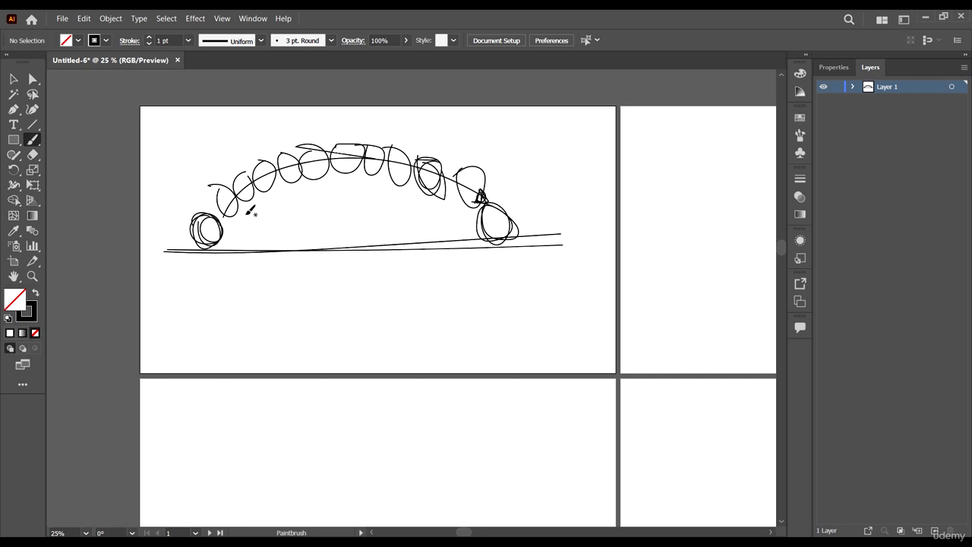
pyautogui.moveTo(233, 178)
pyautogui.mouseDown()
pyautogui.moveTo(232, 220)
pyautogui.moveTo(236, 188)
pyautogui.mouseUp()
# Examine the sketched motion path on the first artboard in relation to the full artboard grid
pyautogui.scroll(-2, 191, 248)
pyautogui.scroll(-1, 197, 224)
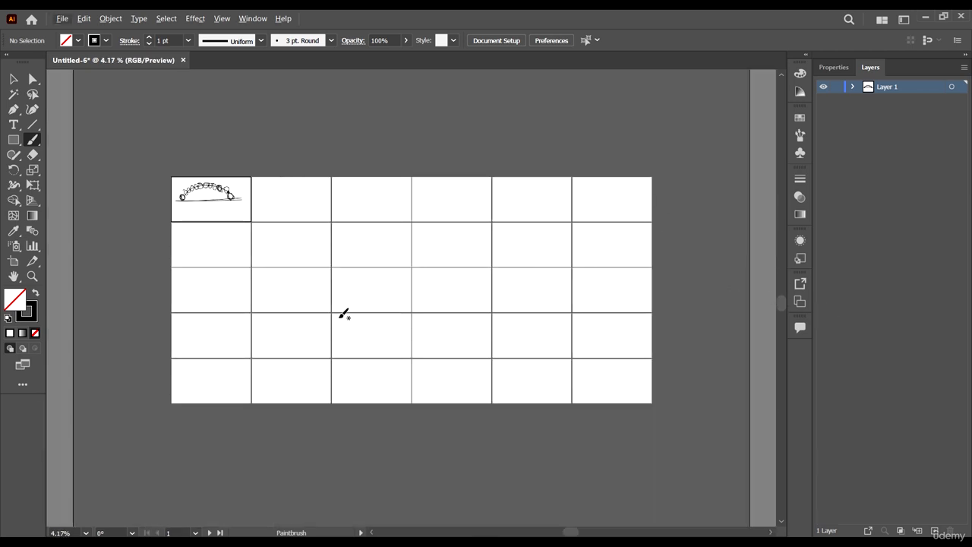
pyautogui.scroll(3, 207, 222)
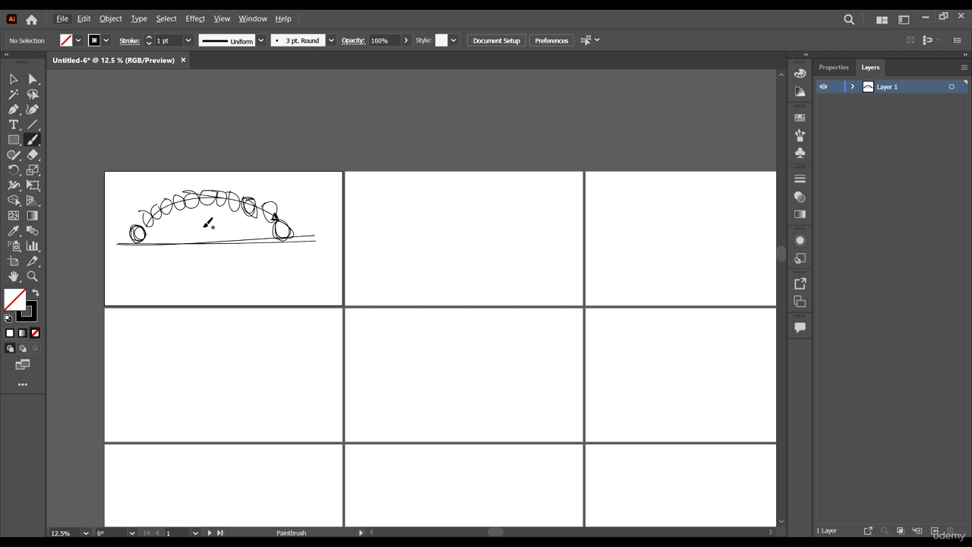
pyautogui.scroll(-4, 208, 223)
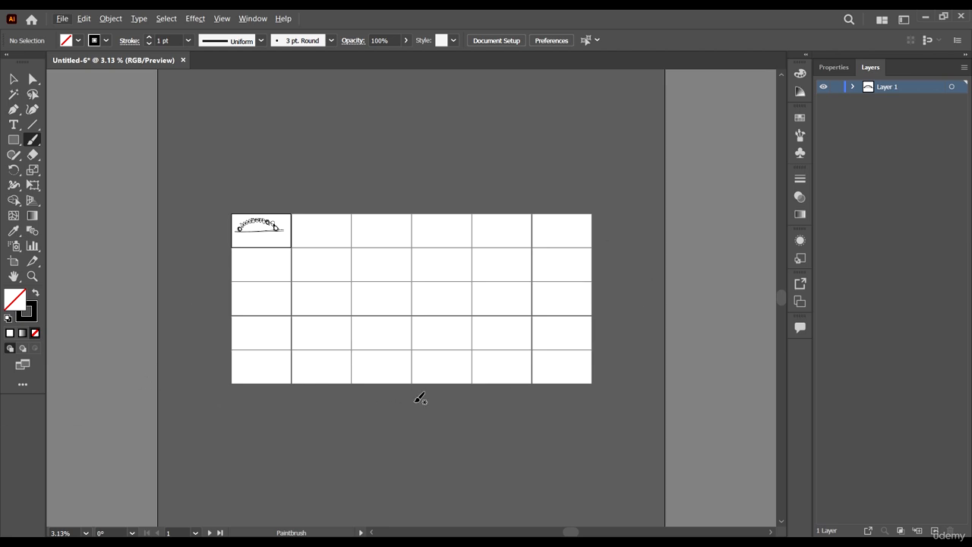
pyautogui.scroll(2, 288, 239)
pyautogui.hscroll(-2, 132, 215)
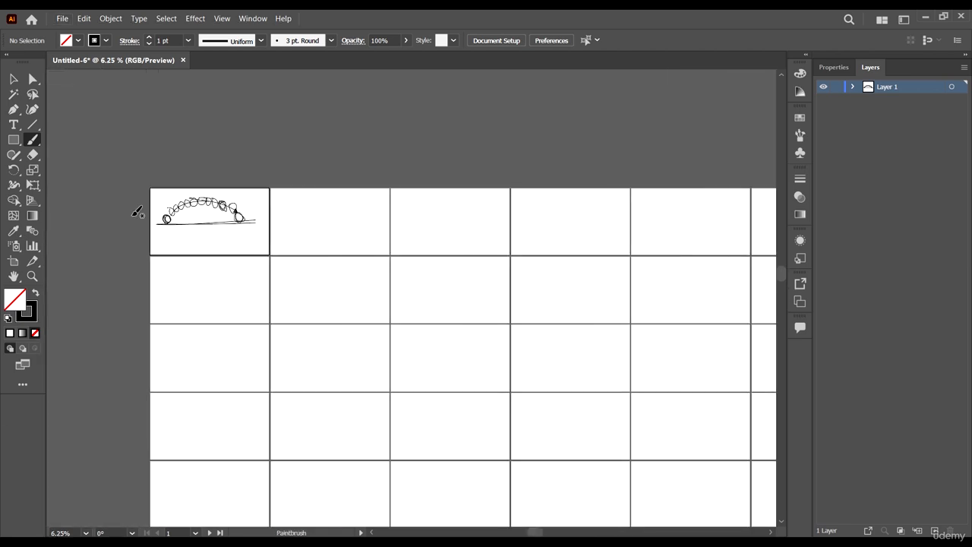
pyautogui.scroll(3, 199, 191)
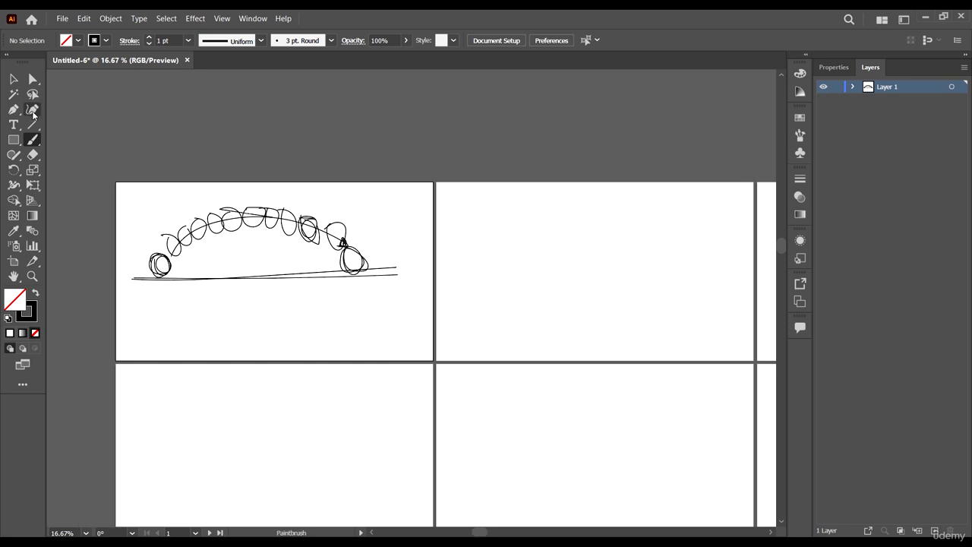
# Delete all the sketched brush strokes from the document and switch to the Selection tool
pyautogui.click(31, 79)
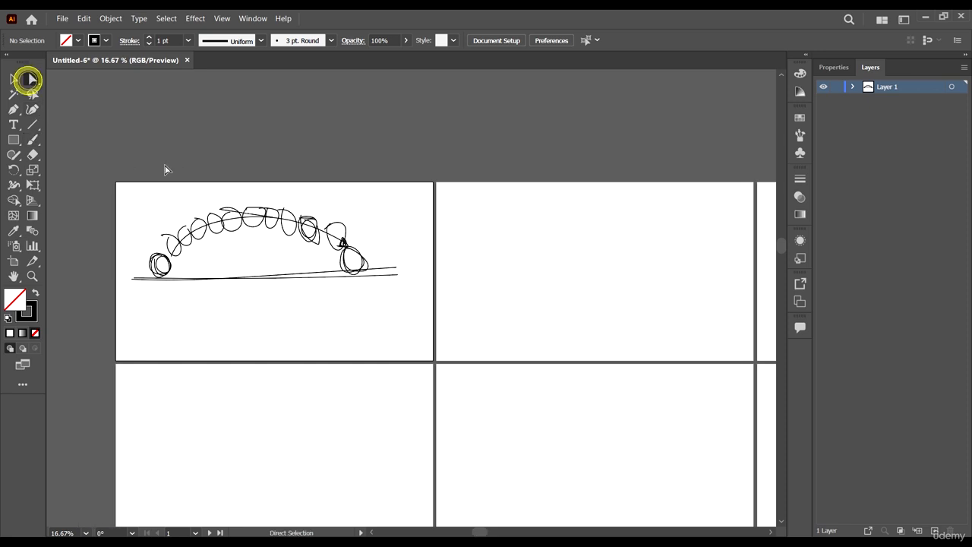
pyautogui.click(441, 331)
pyautogui.hotkey('ctrl', 'a')
pyautogui.press('Delete')
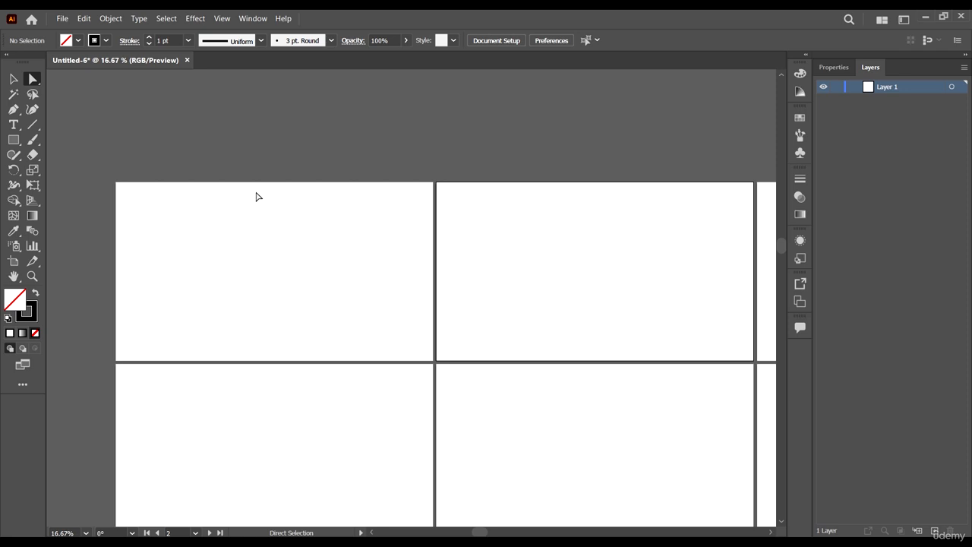
pyautogui.scroll(-2, 236, 223)
pyautogui.click(14, 79)
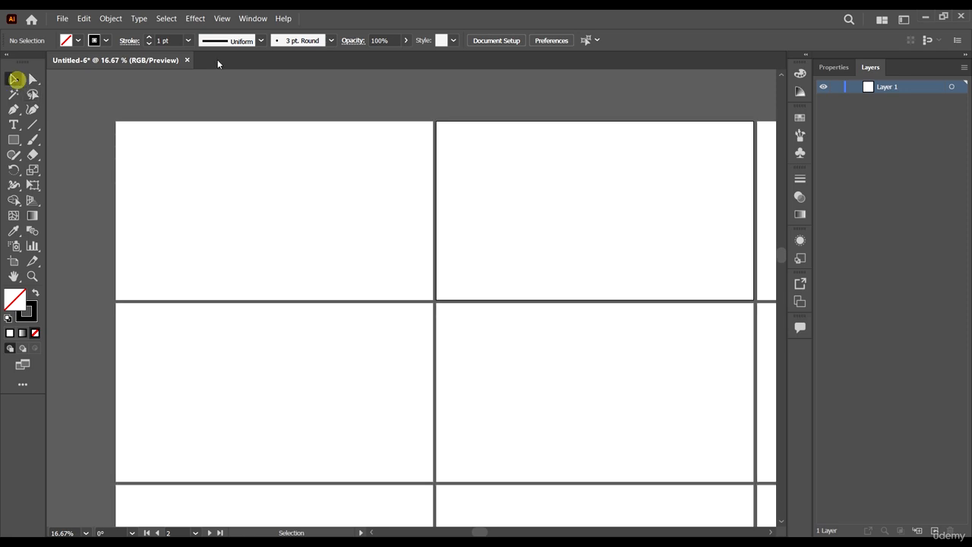
pyautogui.click(217, 58)
pyautogui.scroll(2, 106, 136)
pyautogui.scroll(-1, 225, 211)
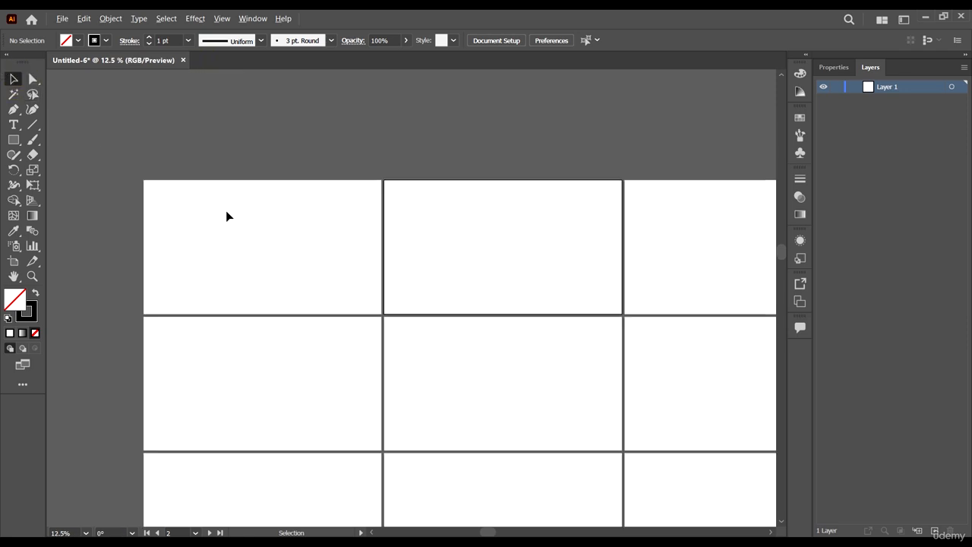
pyautogui.scroll(1, 261, 216)
pyautogui.scroll(-1, 163, 156)
pyautogui.scroll(-1, 163, 155)
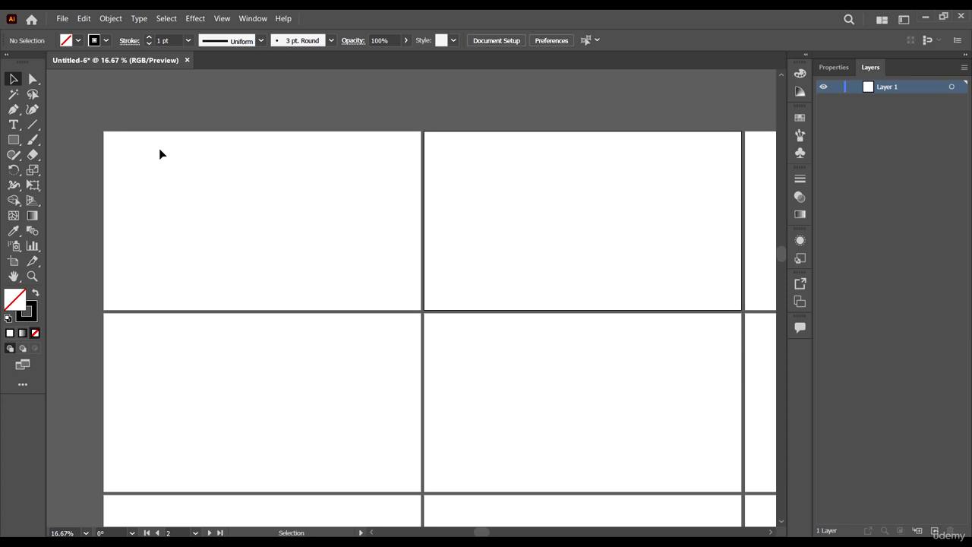
pyautogui.scroll(1, 160, 150)
# Open the Grid Sequence Logo Design Illustrator file from the 9 CREATING DESIGNS WITH GEOMETRIC GRIDS folder
pyautogui.click(66, 19)
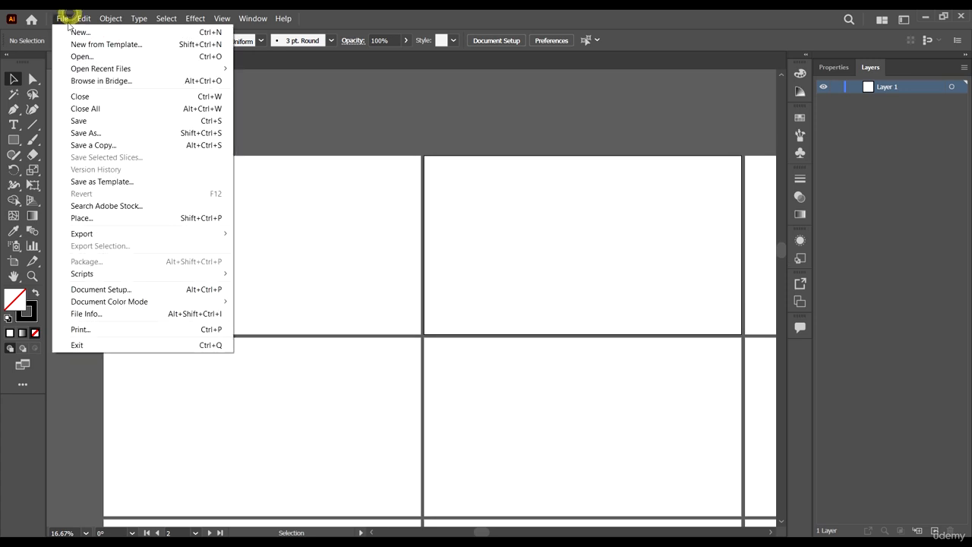
pyautogui.click(95, 57)
pyautogui.click(501, 41)
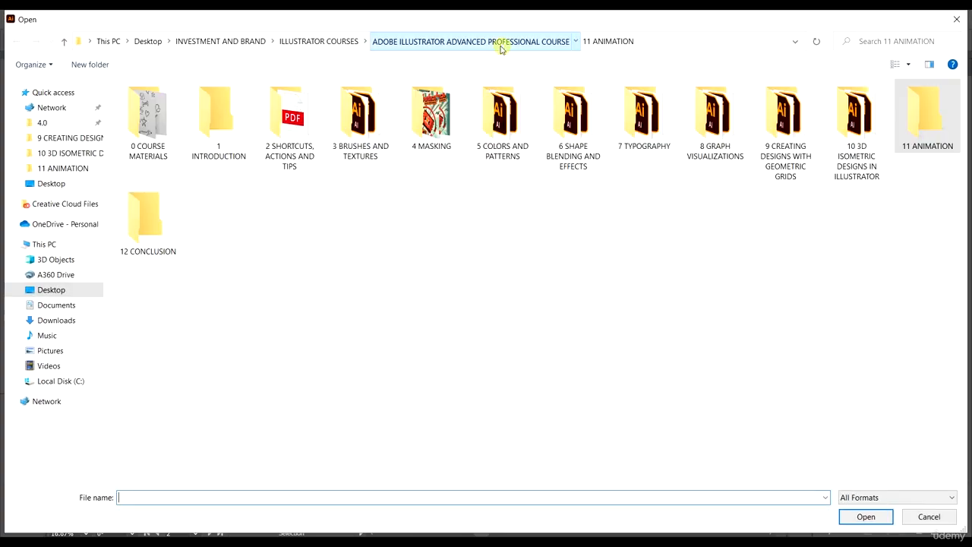
pyautogui.doubleClick(861, 118)
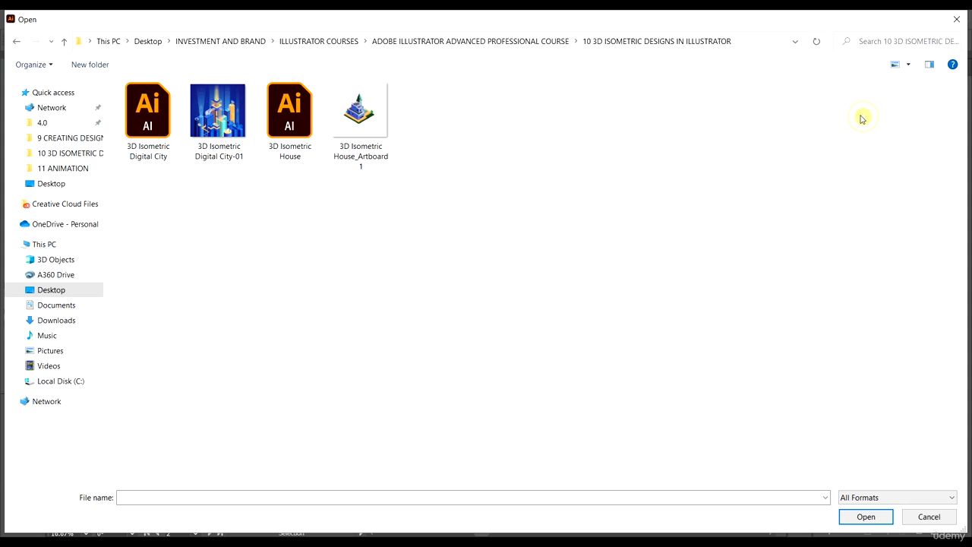
pyautogui.click(510, 42)
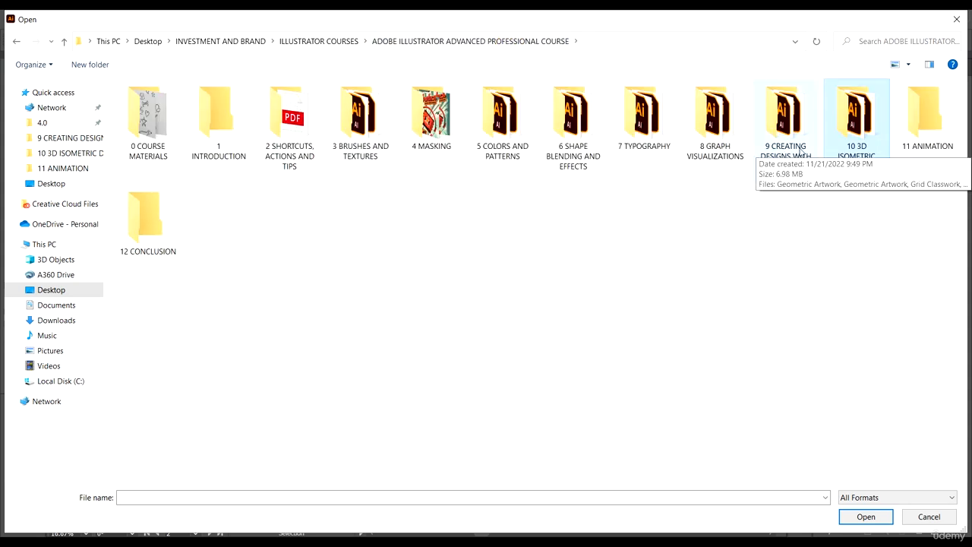
pyautogui.doubleClick(786, 129)
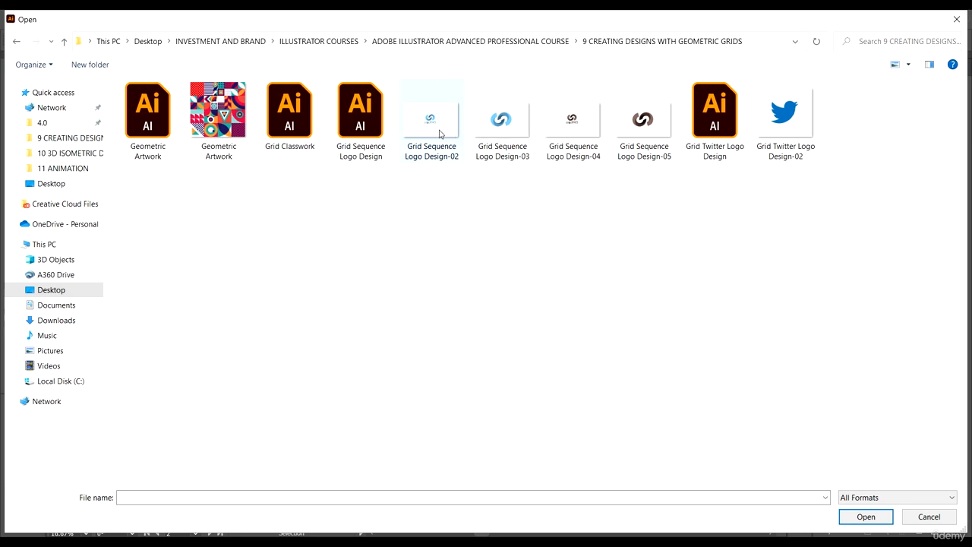
pyautogui.moveTo(436, 159)
pyautogui.click(374, 149)
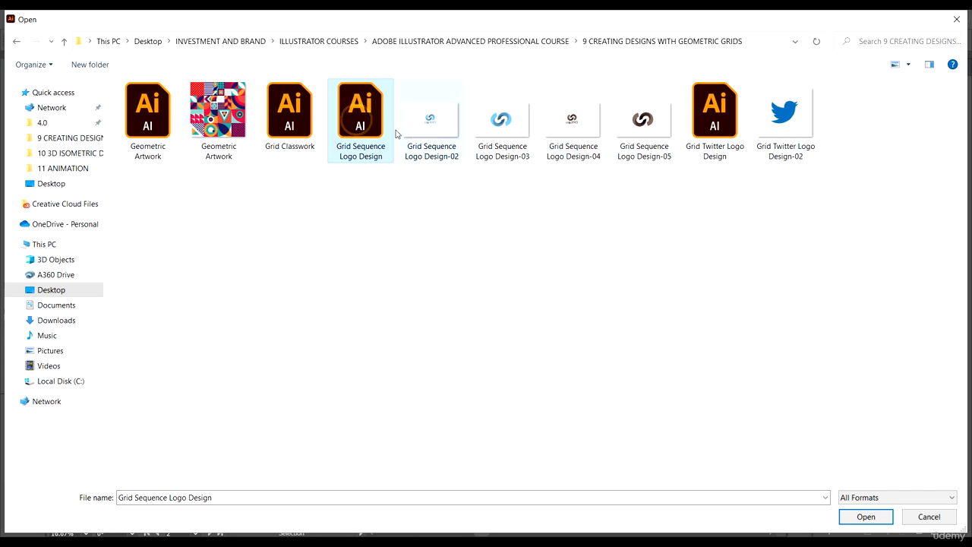
pyautogui.click(872, 517)
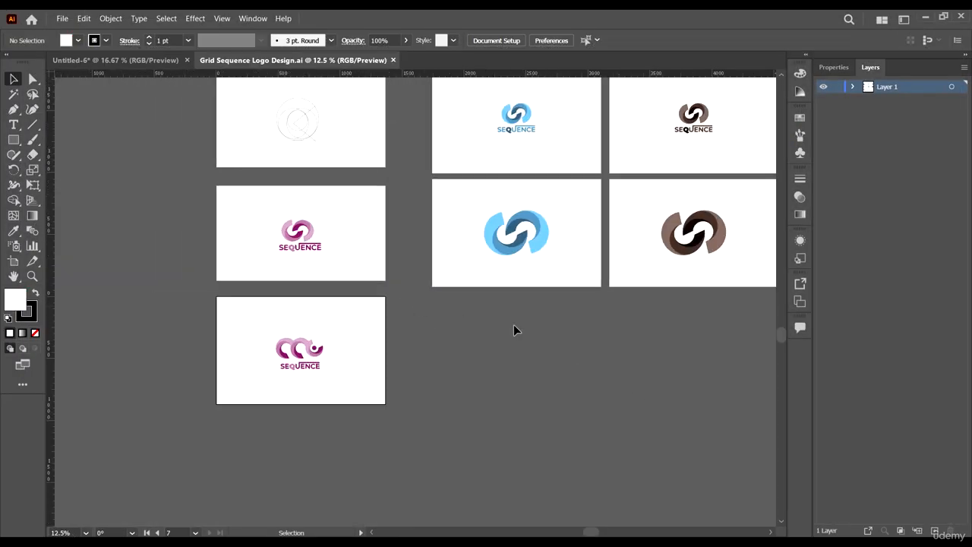
# Copy the small blue Sequence logo with its wordmark and paste it onto the first artboard of Untitled-6
pyautogui.scroll(2, 552, 283)
pyautogui.moveTo(480, 108); pyautogui.dragTo(577, 230)
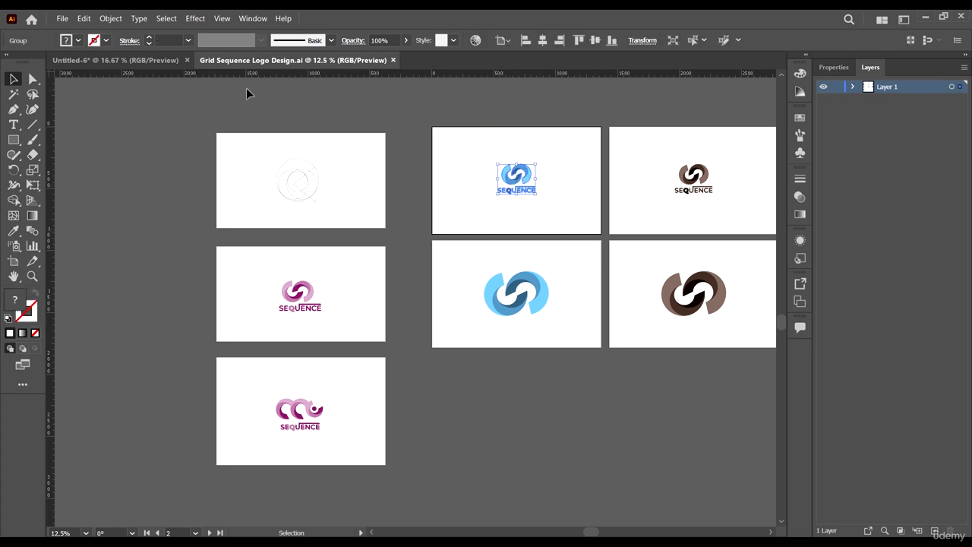
pyautogui.click(136, 60)
pyautogui.click(265, 235)
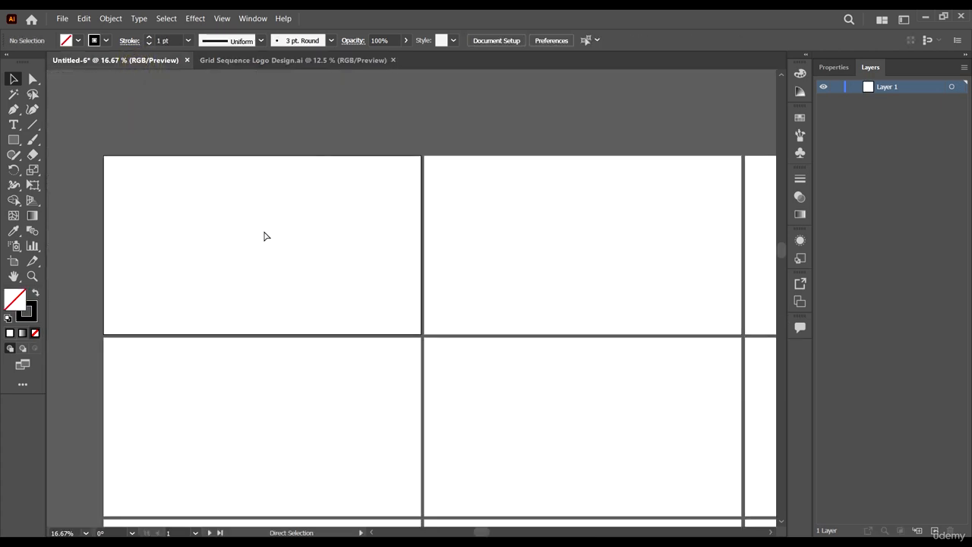
pyautogui.hotkey('ctrl', 'f')
pyautogui.click(282, 240)
pyautogui.moveTo(301, 288); pyautogui.dragTo(372, 206)
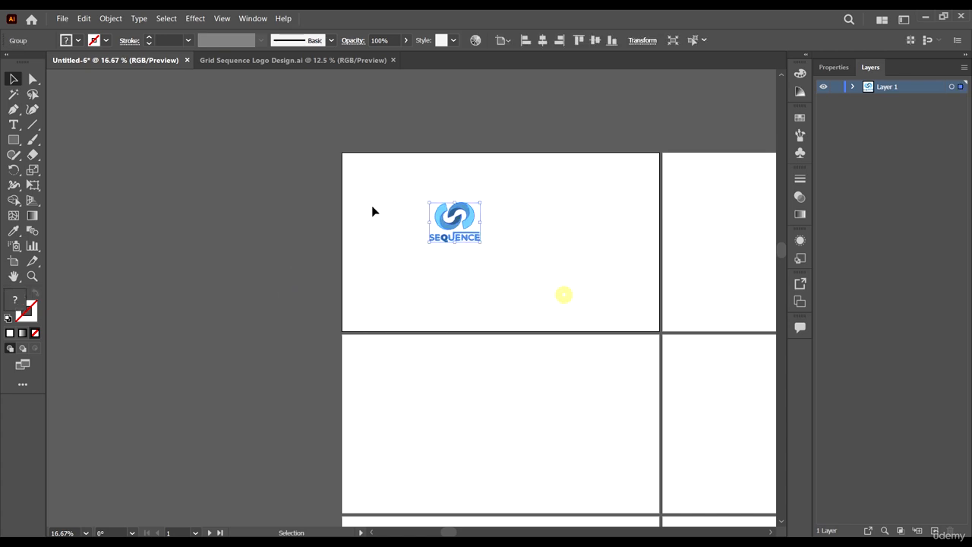
# Centre the pasted logo horizontally and vertically on the first artboard and enlarge it proportionally to about 596 by 469 px
pyautogui.moveTo(529, 265); pyautogui.dragTo(464, 222)
pyautogui.click(542, 40)
pyautogui.click(595, 39)
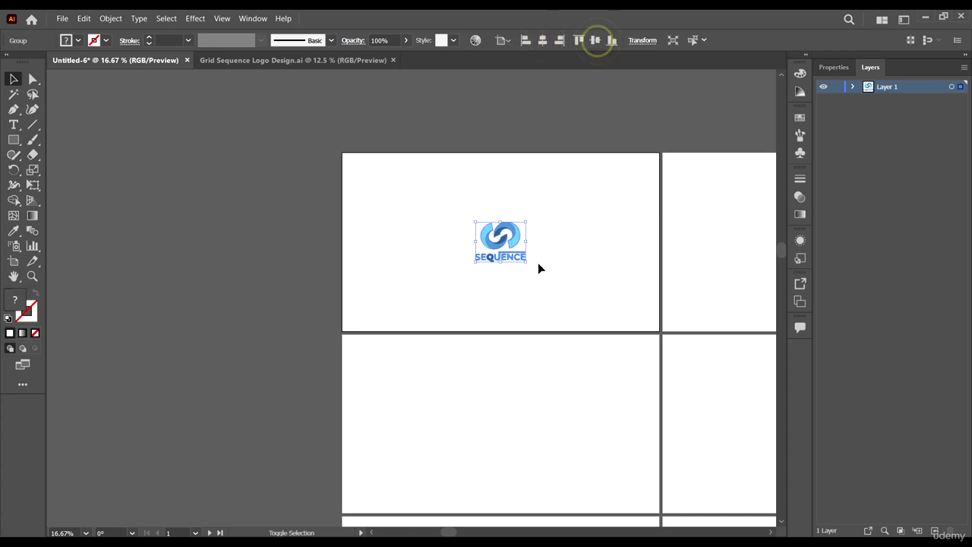
pyautogui.moveTo(526, 264); pyautogui.dragTo(559, 284)
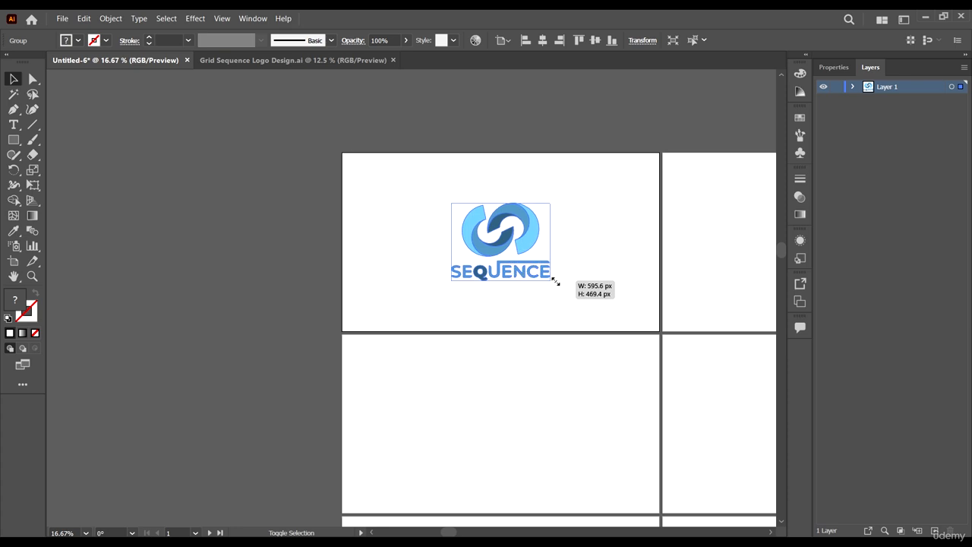
pyautogui.moveTo(627, 281); pyautogui.dragTo(514, 279)
pyautogui.hscroll(2, 415, 223)
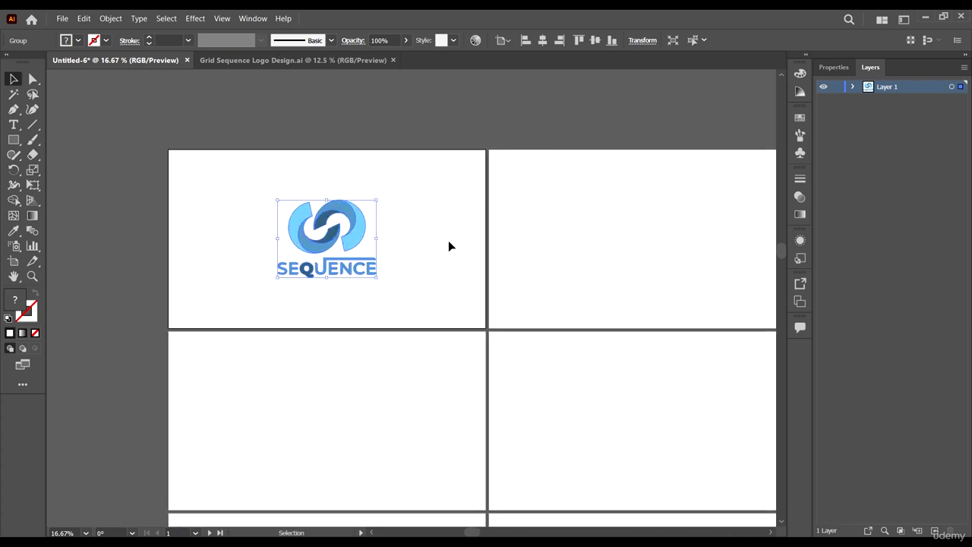
# Close the Grid Sequence Logo Design document and return to the animation document with the Selection tool active
pyautogui.click(349, 60)
pyautogui.click(393, 60)
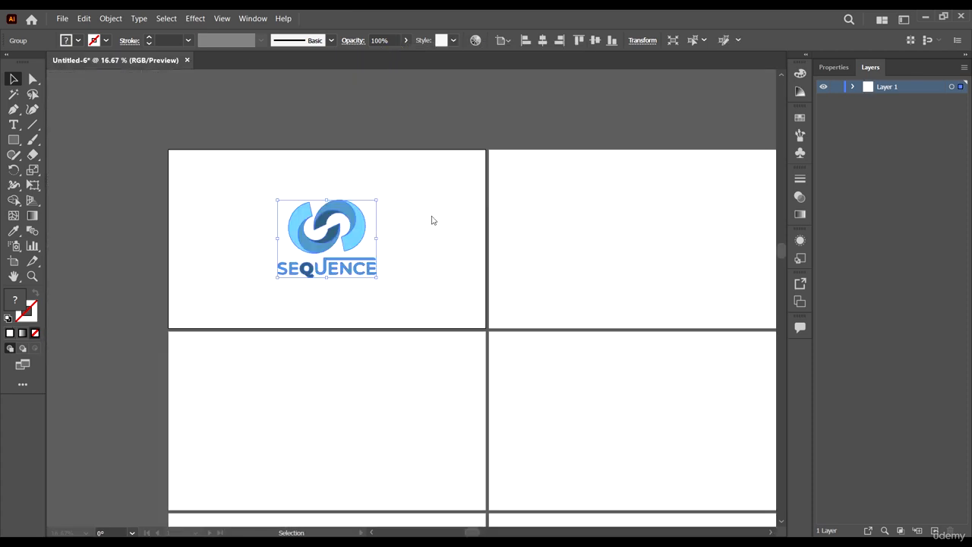
pyautogui.press('a')
pyautogui.press('v')
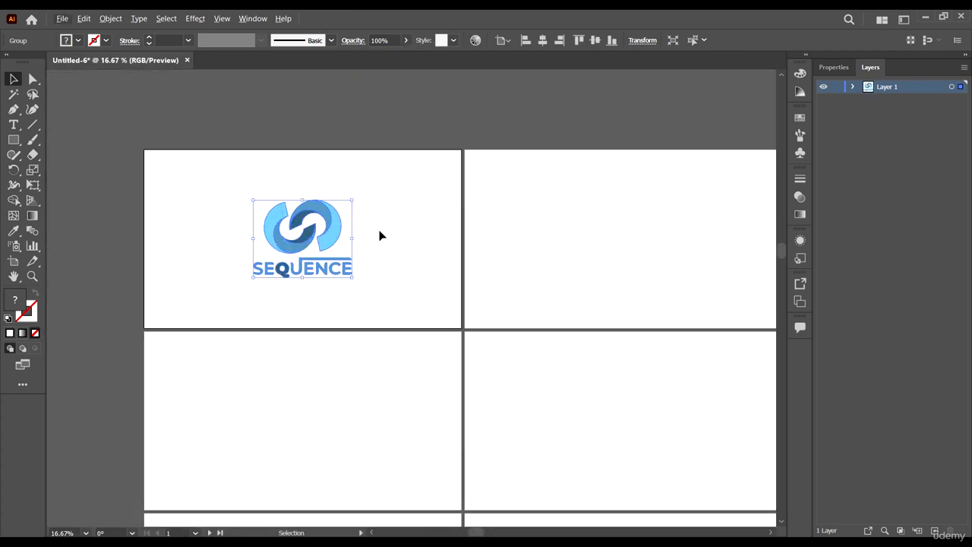
# Scale the logo on the first artboard down slightly around its centre in two small proportional reductions
pyautogui.scroll(-1, 380, 236)
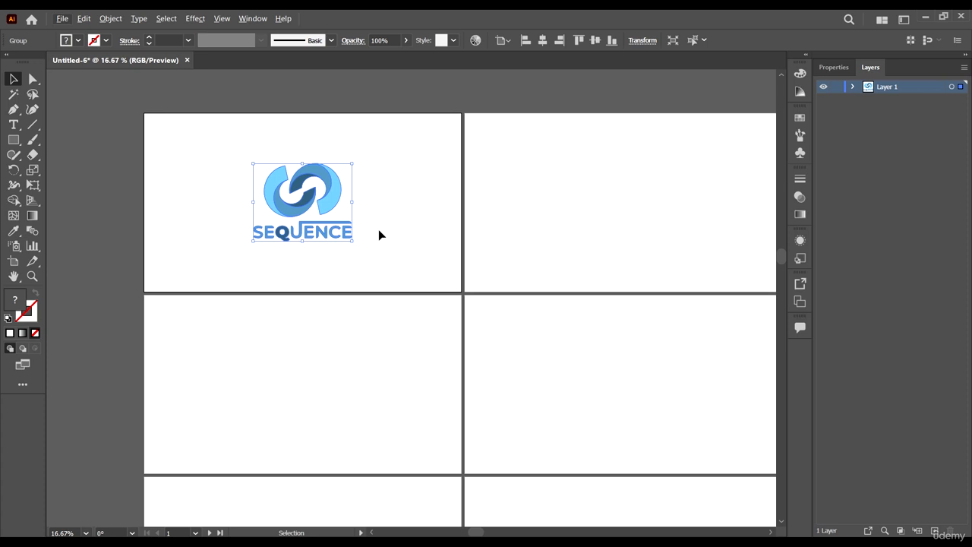
pyautogui.scroll(2, 390, 225)
pyautogui.hscroll(2, 388, 219)
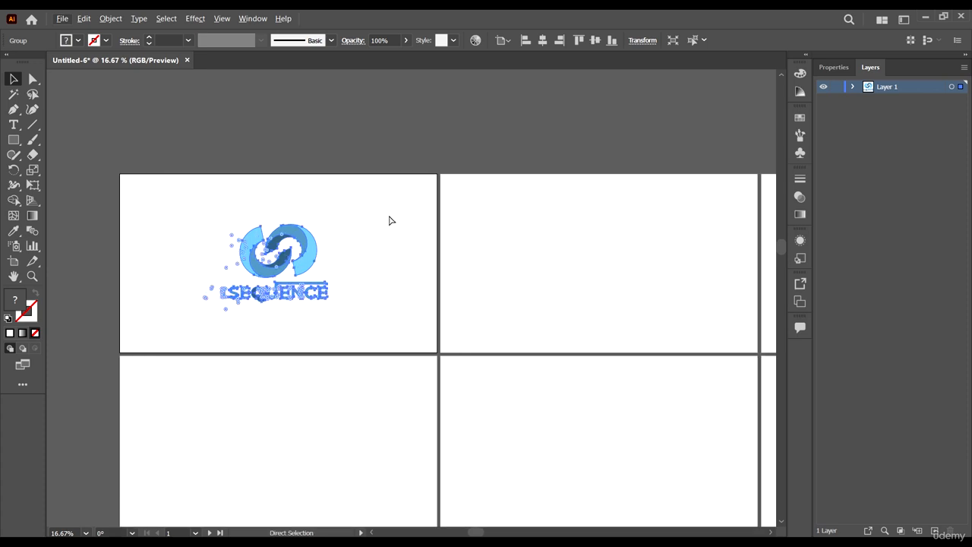
pyautogui.scroll(-3, 357, 219)
pyautogui.scroll(3, 269, 221)
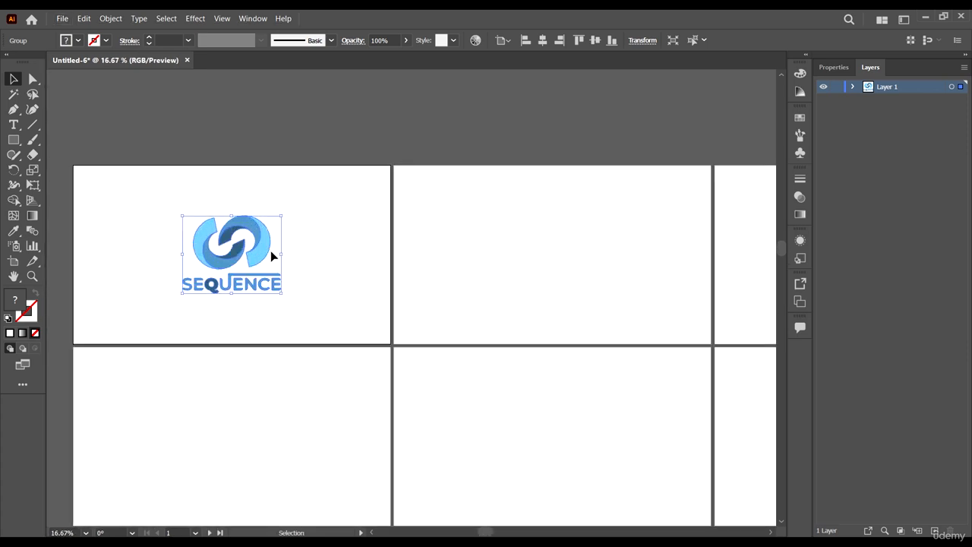
pyautogui.moveTo(282, 218); pyautogui.dragTo(277, 219)
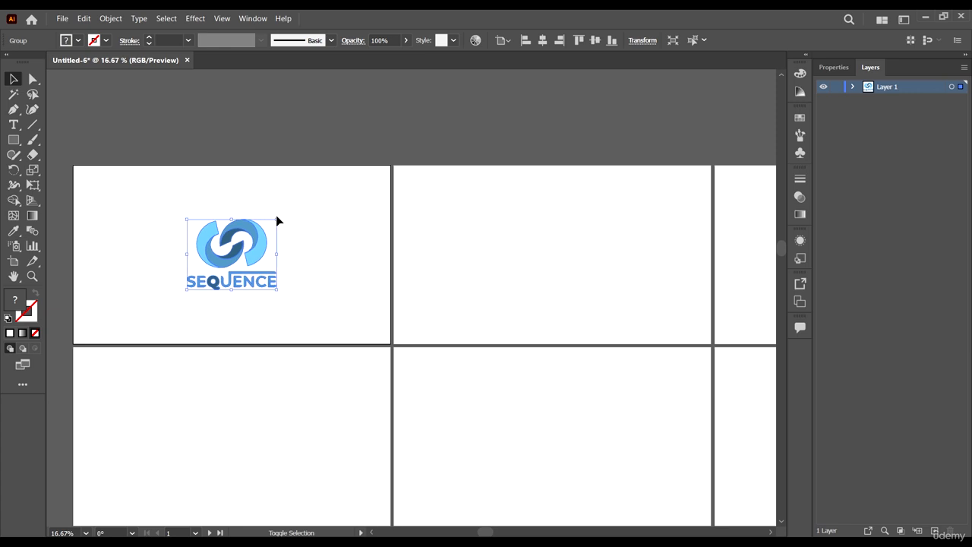
pyautogui.scroll(-5, 278, 219)
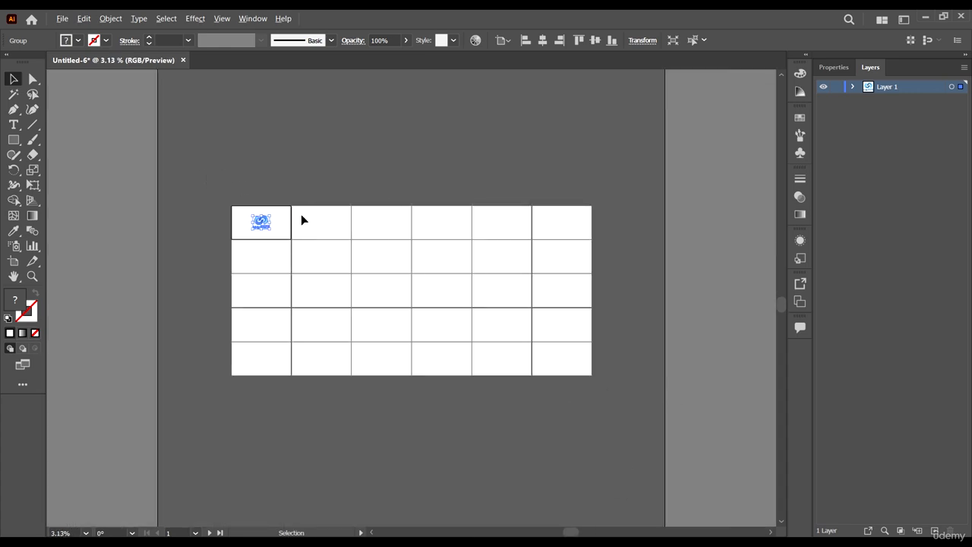
pyautogui.scroll(3, 302, 215)
pyautogui.moveTo(205, 236); pyautogui.dragTo(346, 228)
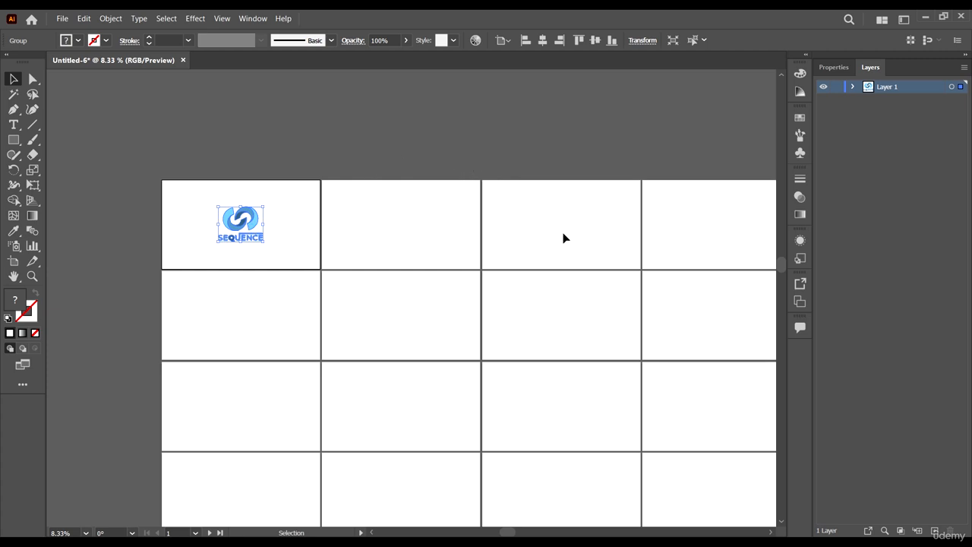
pyautogui.scroll(2, 233, 218)
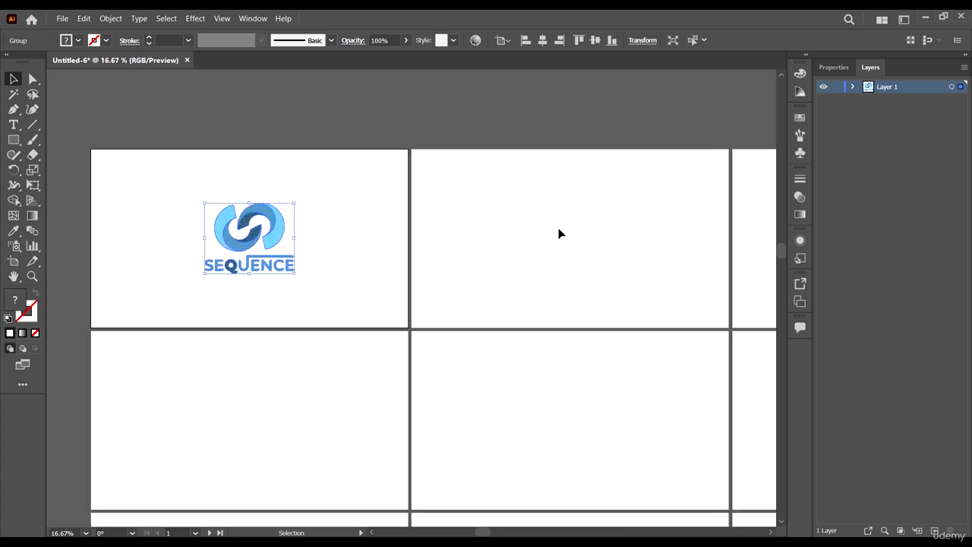
pyautogui.moveTo(296, 203)
pyautogui.mouseDown()
pyautogui.moveTo(321, 202)
pyautogui.moveTo(293, 205)
pyautogui.mouseUp()
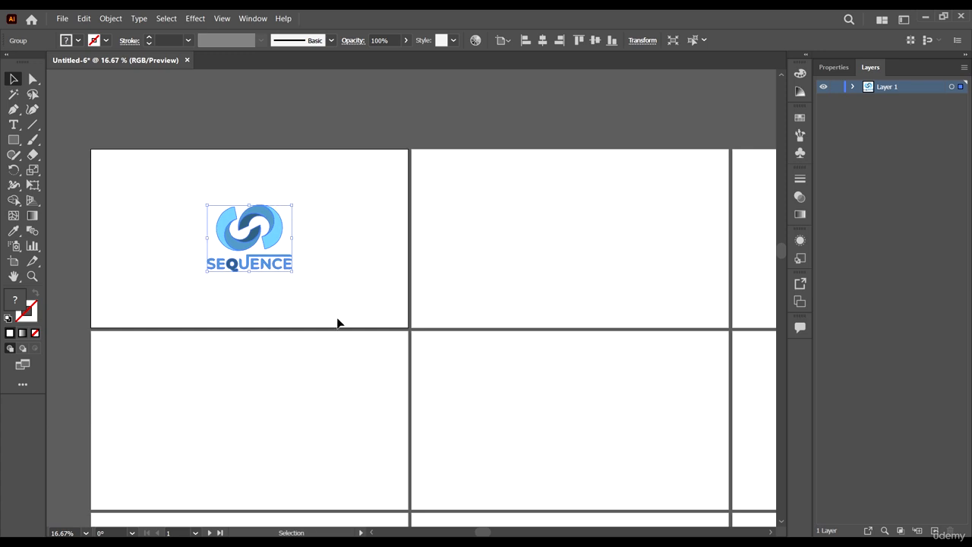
# Duplicate the complete logo straight up into the empty canvas above the first artboard and deselect it
pyautogui.click(327, 285)
pyautogui.click(270, 250)
pyautogui.scroll(-1, 271, 238)
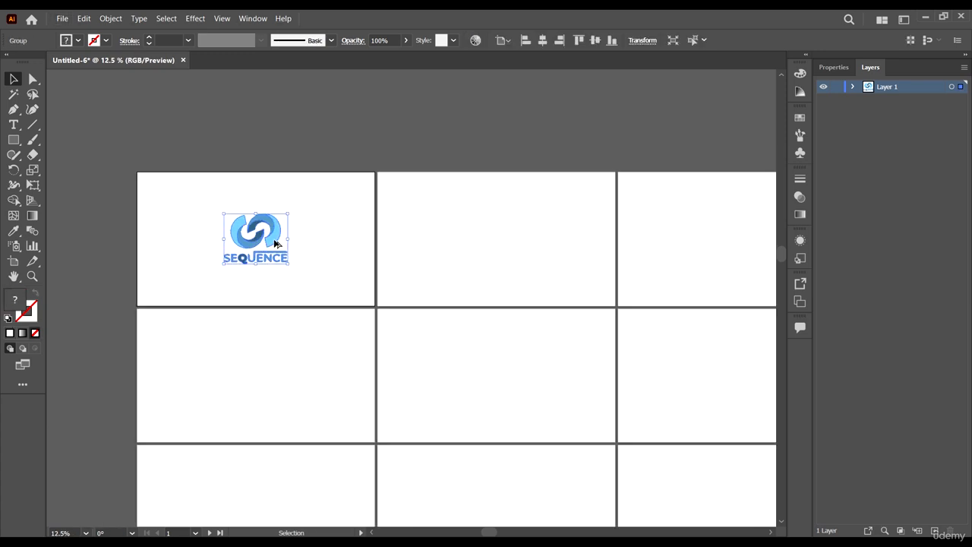
pyautogui.scroll(1, 273, 241)
pyautogui.moveTo(275, 244); pyautogui.dragTo(281, 128)
pyautogui.click(330, 252)
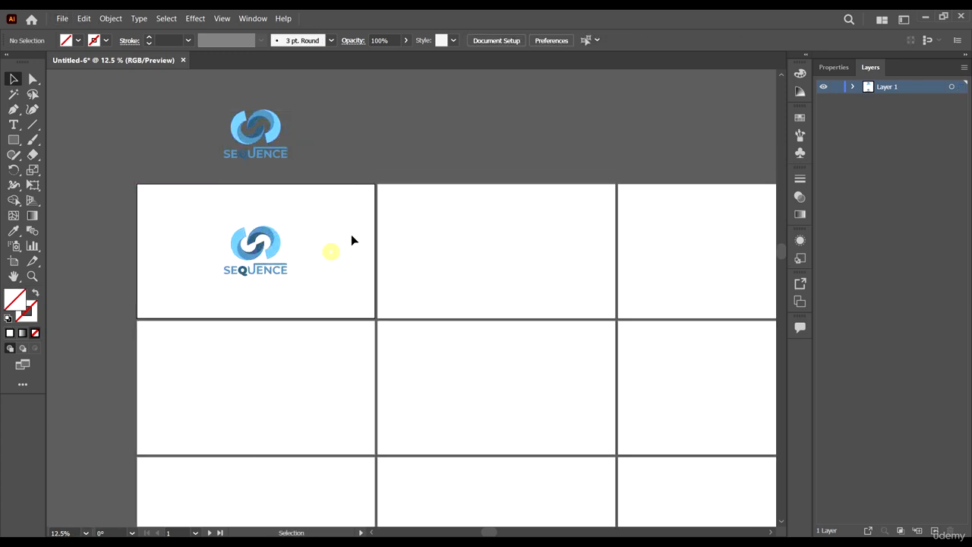
# Ungroup the Sequence logo on the first artboard and clear the selection
pyautogui.scroll(-1, 319, 250)
pyautogui.scroll(1, 266, 291)
pyautogui.hscroll(1, 206, 223)
pyautogui.hscroll(-2, 236, 250)
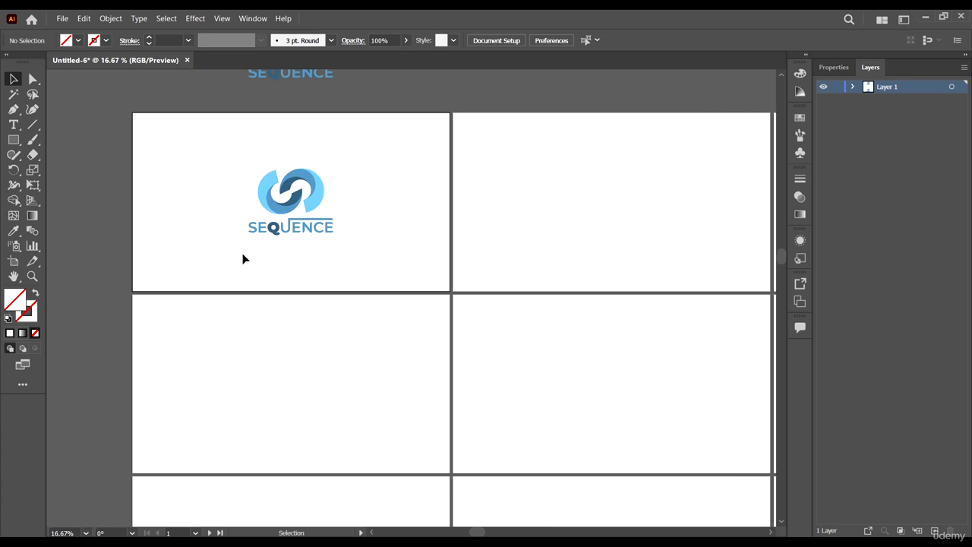
pyautogui.scroll(-1, 243, 258)
pyautogui.scroll(2, 265, 236)
pyautogui.click(347, 184)
pyautogui.rightClick(347, 184)
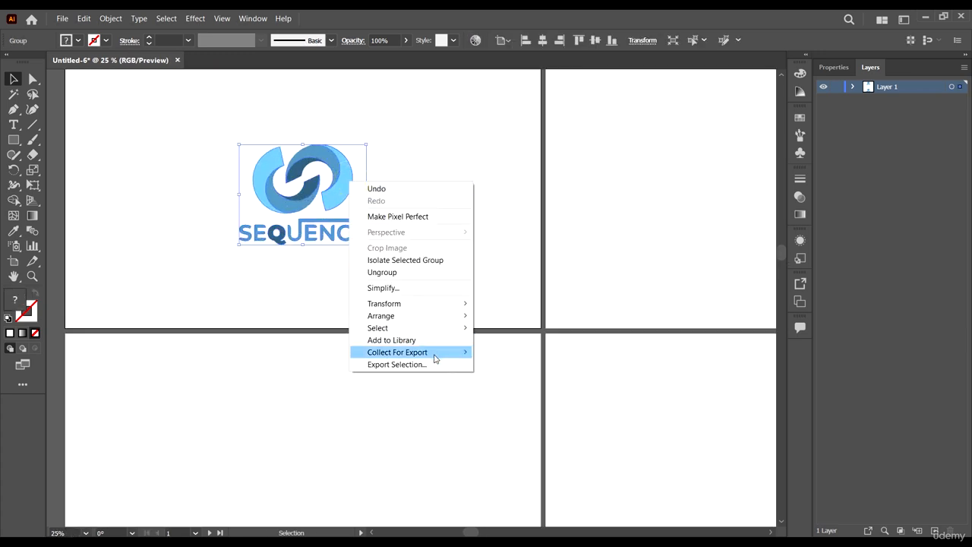
pyautogui.click(408, 272)
pyautogui.click(414, 281)
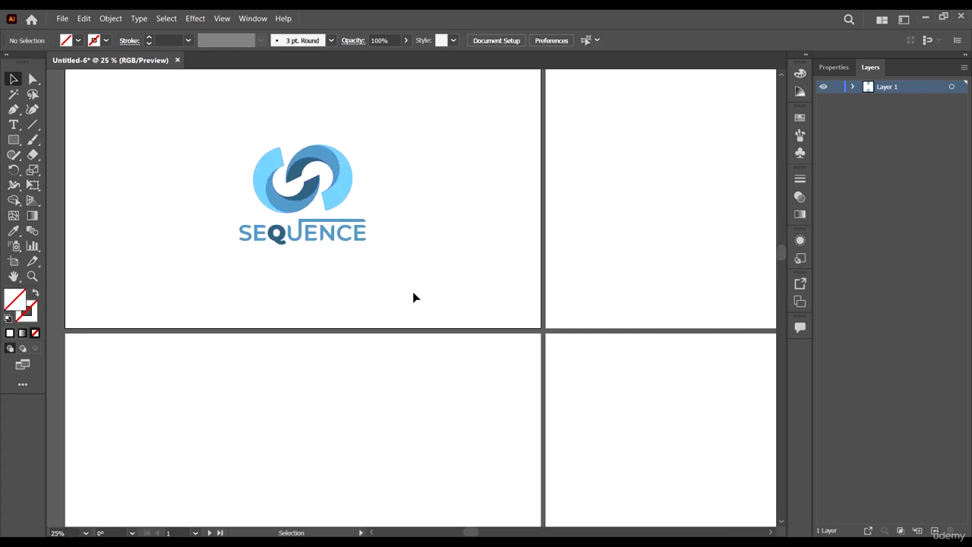
# Delete the SEQUENCE wordmark beneath the symbol on the first artboard
pyautogui.scroll(1, 462, 304)
pyautogui.scroll(-1, 461, 303)
pyautogui.moveTo(466, 319); pyautogui.dragTo(334, 282)
pyautogui.press('Delete')
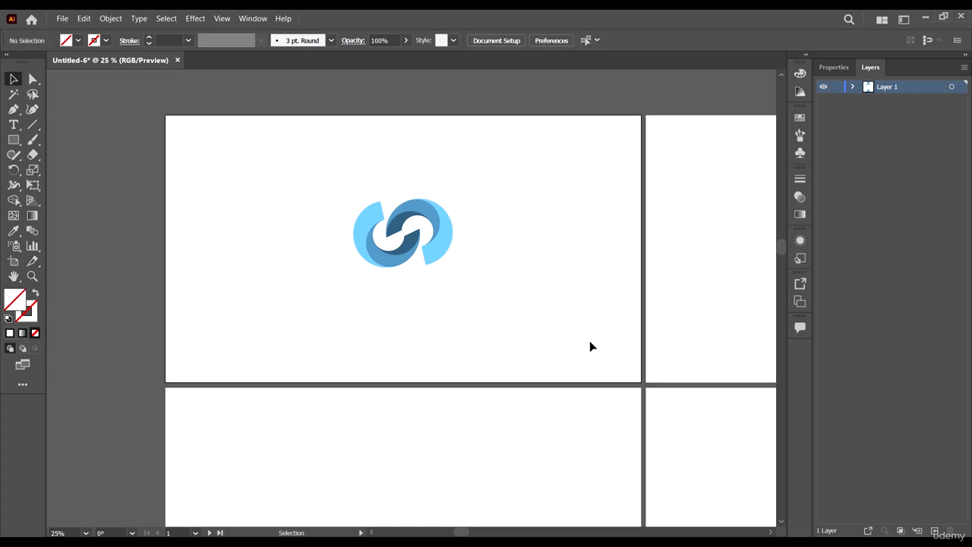
# Centre the remaining blue logo symbol horizontally and vertically on the first artboard
pyautogui.click(439, 236)
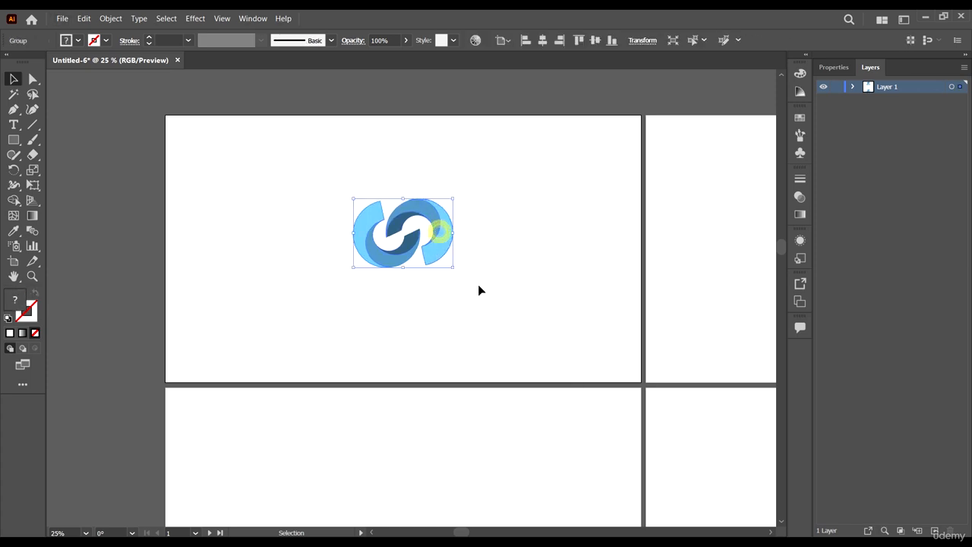
pyautogui.click(542, 41)
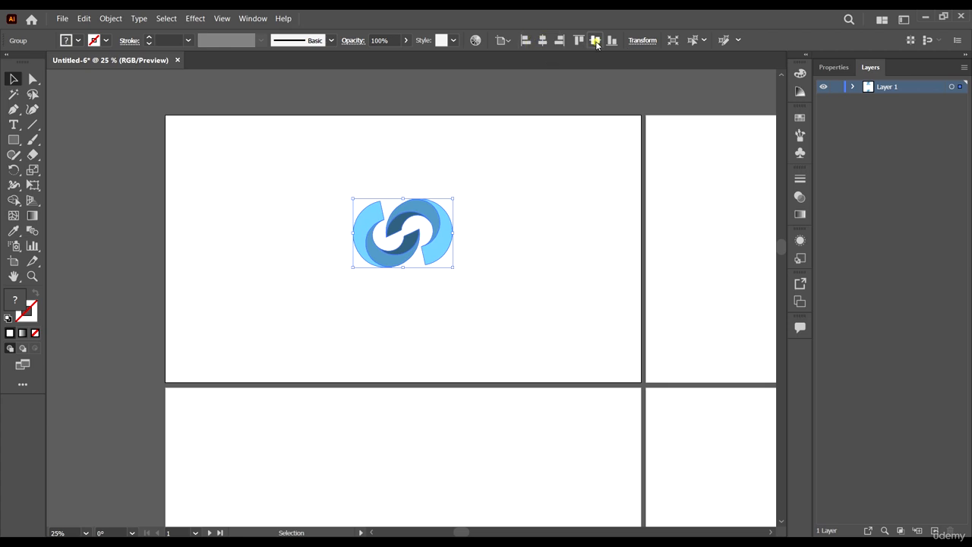
pyautogui.click(595, 41)
pyautogui.scroll(-2, 501, 239)
pyautogui.scroll(1, 479, 234)
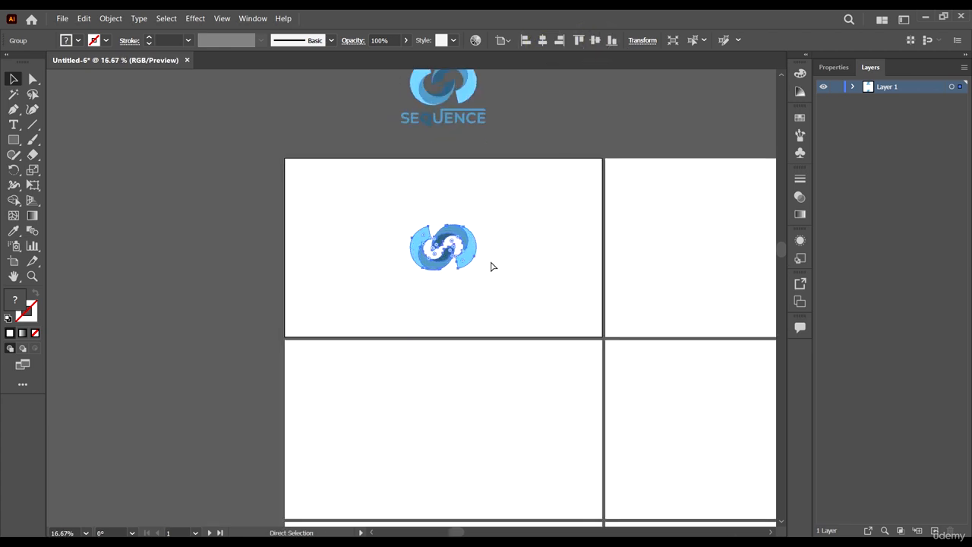
pyautogui.hscroll(1, 490, 262)
pyautogui.scroll(-2, 398, 247)
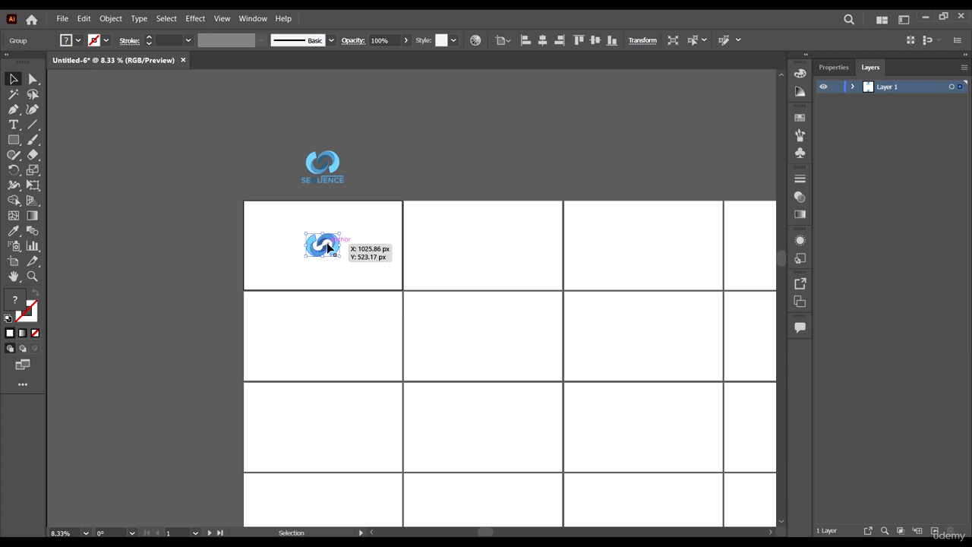
pyautogui.scroll(-1, 598, 240)
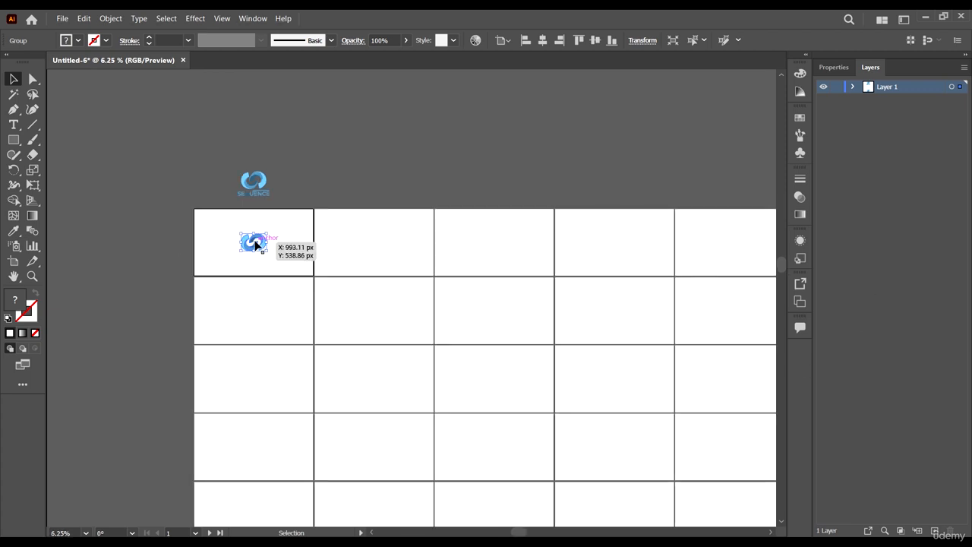
pyautogui.scroll(2, 257, 243)
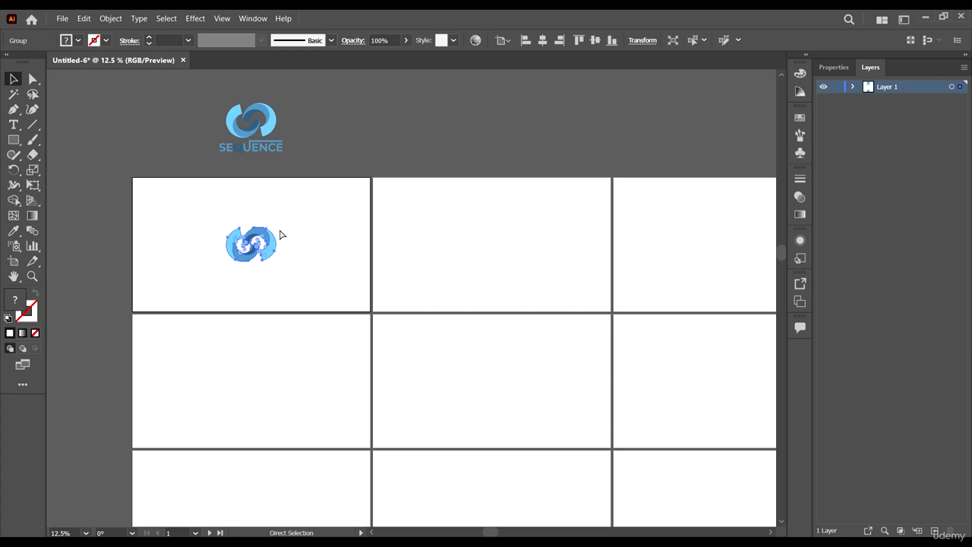
# Shrink the symbol on the first artboard around its centre to about a quarter of its size and copy it
pyautogui.hscroll(-2, 385, 263)
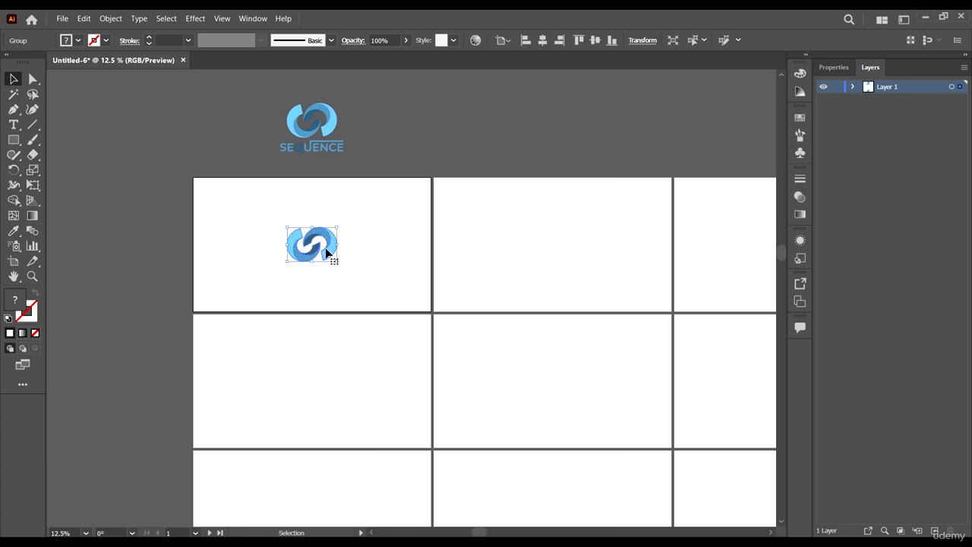
pyautogui.moveTo(335, 232)
pyautogui.mouseDown()
pyautogui.moveTo(323, 226)
pyautogui.moveTo(318, 237)
pyautogui.mouseUp()
pyautogui.click(361, 255)
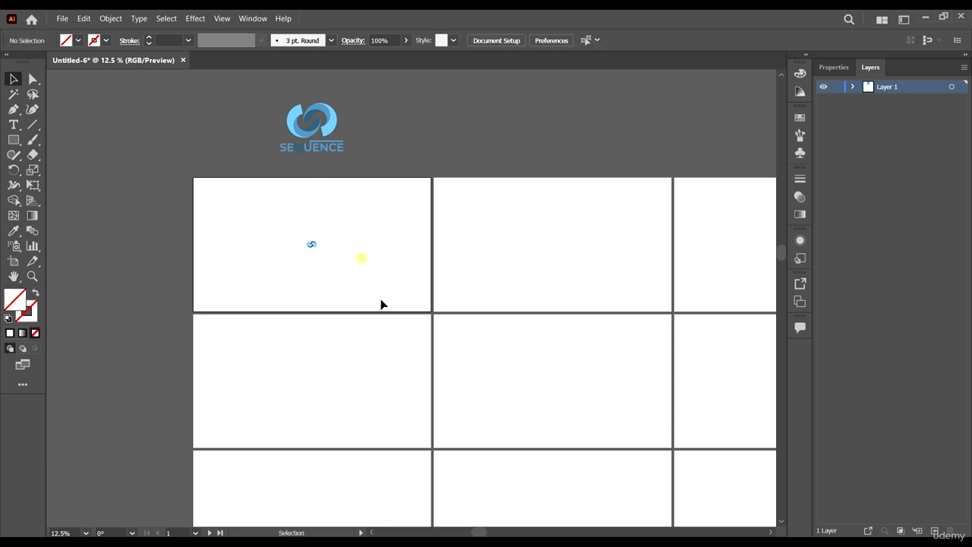
pyautogui.click(378, 302)
pyautogui.moveTo(369, 297); pyautogui.dragTo(280, 226)
pyautogui.hotkey('ctrl', 'c')
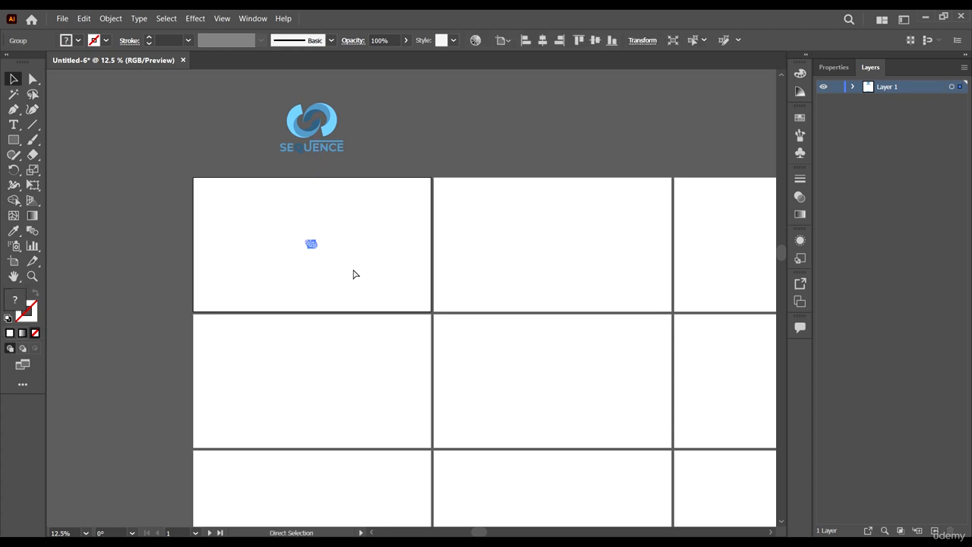
# Try rotating the tiny symbol on the first artboard to an upright S and on to its horizontal orientation
pyautogui.scroll(3, 310, 244)
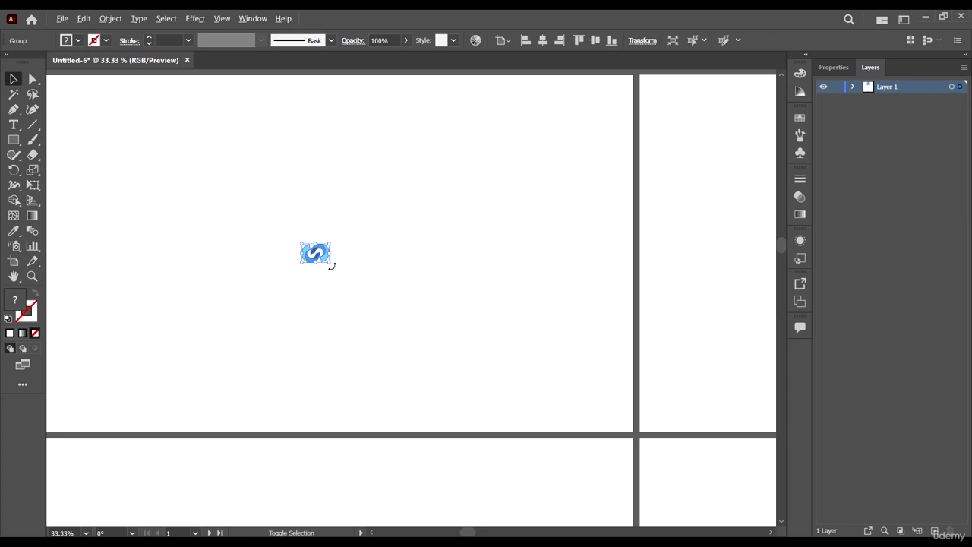
pyautogui.moveTo(331, 265); pyautogui.dragTo(298, 312)
pyautogui.scroll(2, 325, 269)
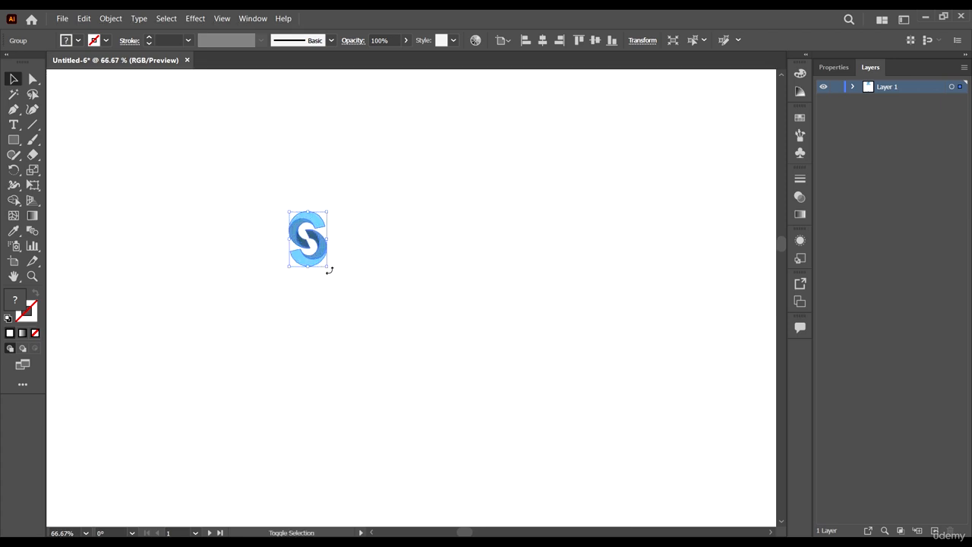
pyautogui.moveTo(320, 271); pyautogui.dragTo(260, 264)
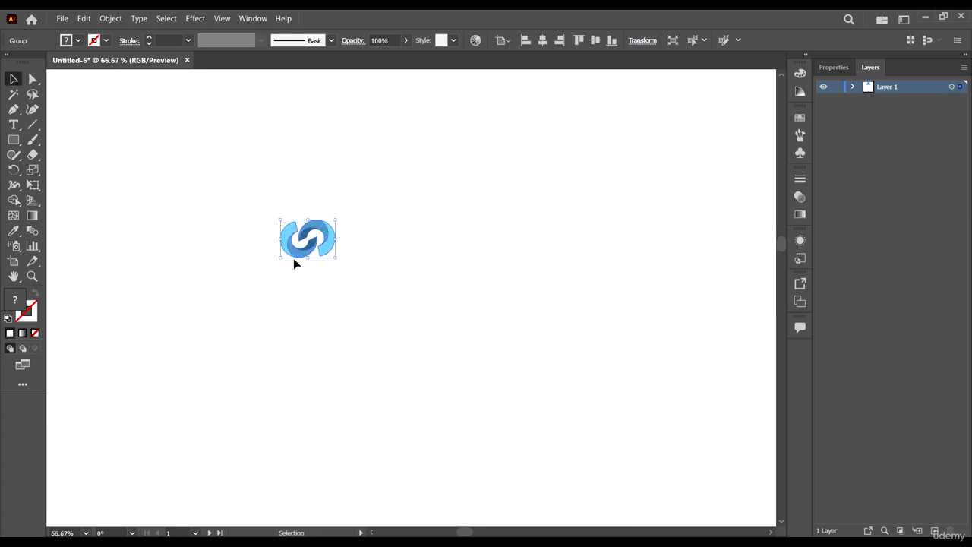
# Paste the copied tiny symbol in place on the second artboard and deselect it
pyautogui.scroll(-4, 293, 258)
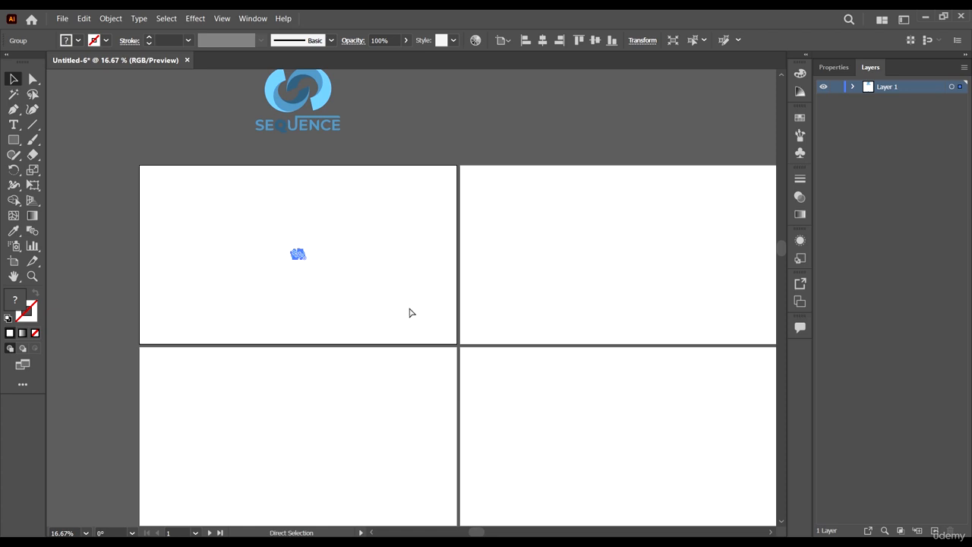
pyautogui.hscroll(2, 546, 270)
pyautogui.click(593, 248)
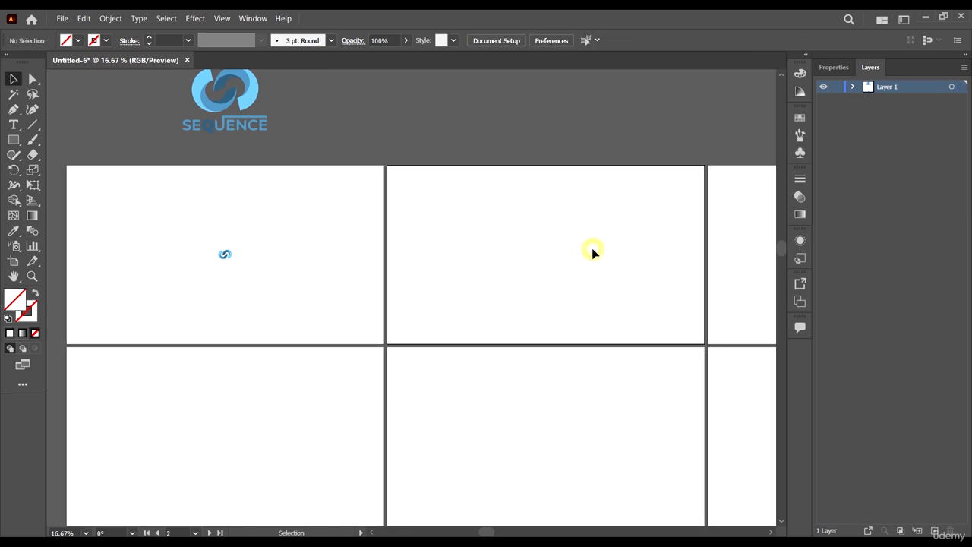
pyautogui.hotkey('ctrl', 'f')
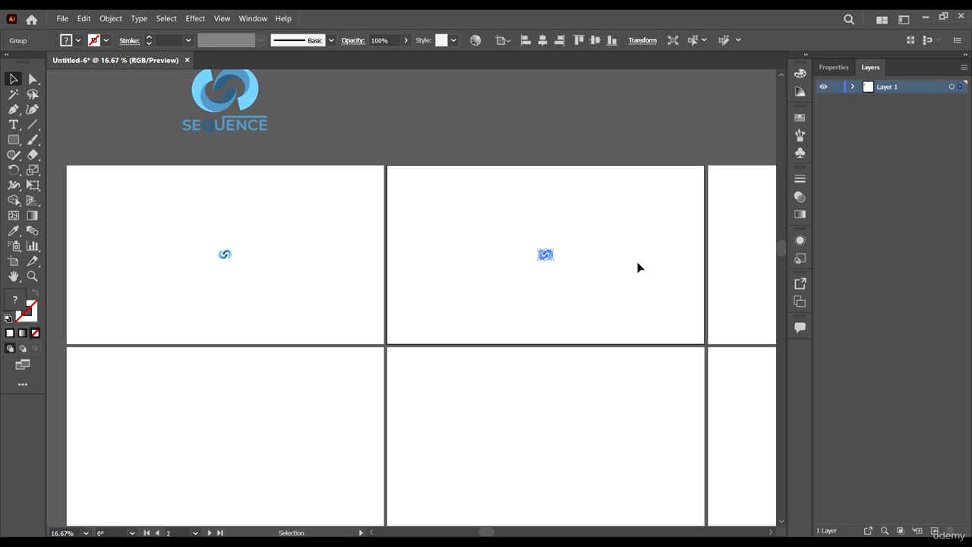
pyautogui.click(638, 264)
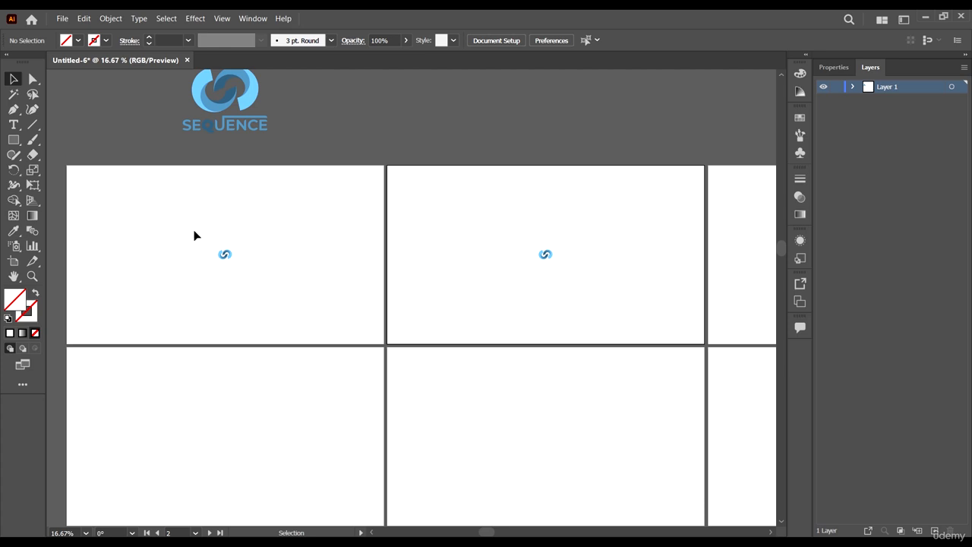
# Select the symbol on the second artboard, enlarge it slightly around its centre and rotate it about 45° counterclockwise
pyautogui.moveTo(194, 236); pyautogui.dragTo(445, 279)
pyautogui.moveTo(488, 228); pyautogui.dragTo(585, 282)
pyautogui.moveTo(604, 323); pyautogui.dragTo(512, 236)
pyautogui.moveTo(553, 262); pyautogui.dragTo(569, 263)
# Paste the second artboard's symbol in place on the third artboard, enlarge it slightly and rotate it to an upright S
pyautogui.hscroll(5, 538, 224)
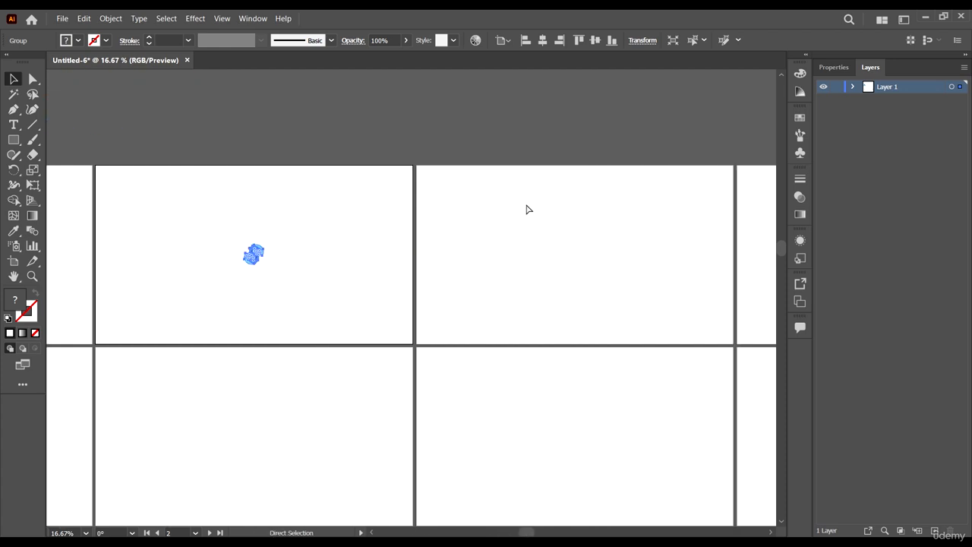
pyautogui.hscroll(1, 533, 236)
pyautogui.click(542, 268)
pyautogui.hotkey('ctrl', 'shift', 'v')
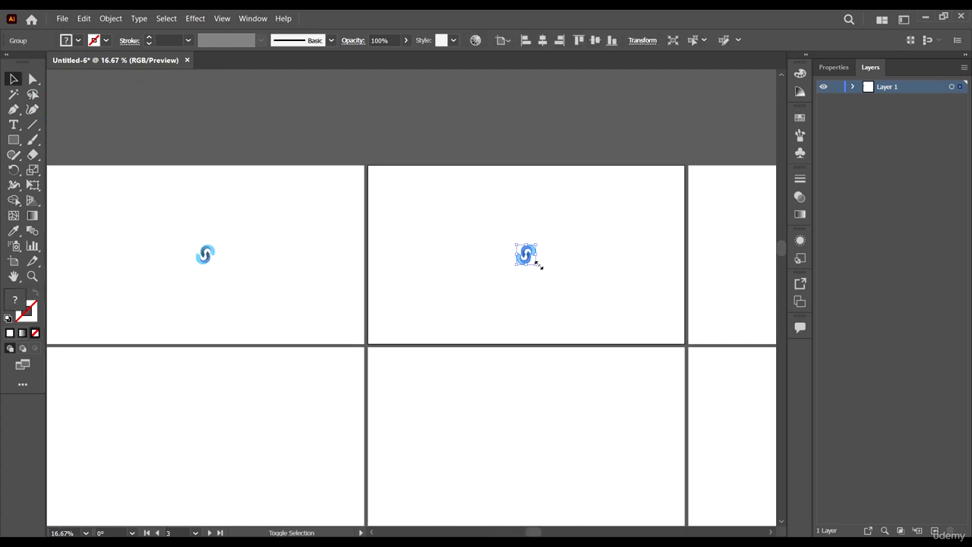
pyautogui.moveTo(540, 266); pyautogui.dragTo(549, 273)
# Paste the upright S symbol in place on the fourth artboard, enlarge it slightly and rotate it about 45° counterclockwise
pyautogui.hscroll(3, 549, 274)
pyautogui.hscroll(3, 560, 291)
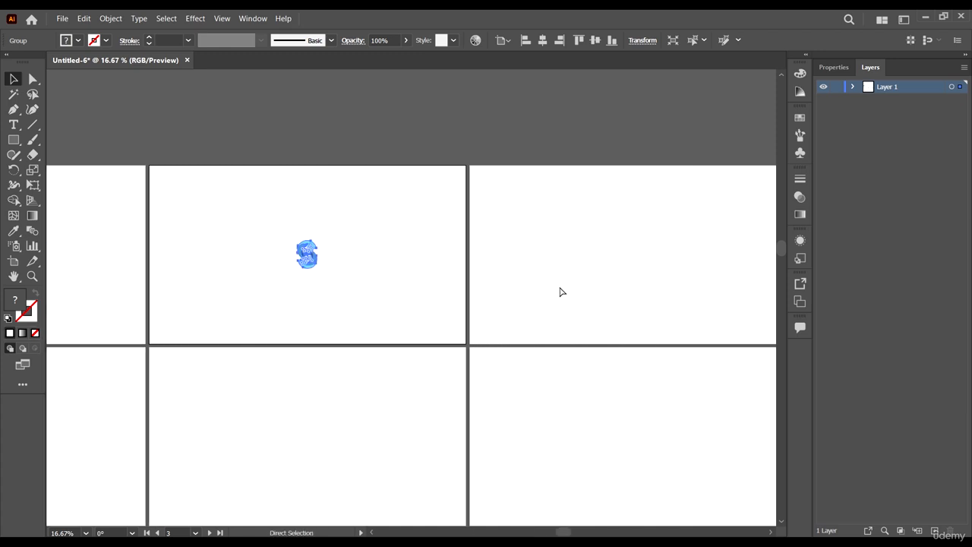
pyautogui.click(571, 251)
pyautogui.hotkey('ctrl', 'shift', 'v')
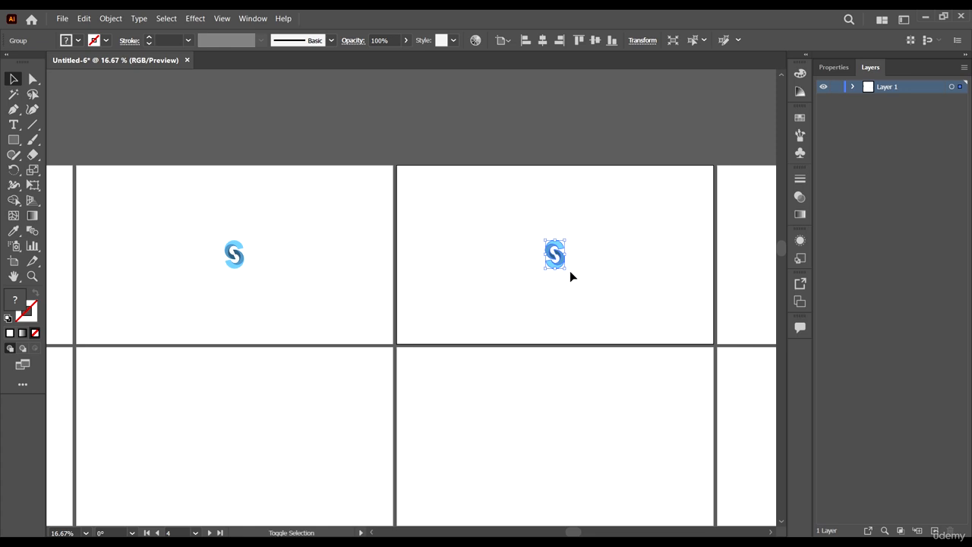
pyautogui.moveTo(566, 270)
pyautogui.mouseDown()
pyautogui.moveTo(570, 278)
pyautogui.moveTo(578, 267)
pyautogui.mouseUp()
# Paste the fourth artboard's symbol in place on the fifth artboard, enlarge it slightly and rotate it counterclockwise to horizontal
pyautogui.hscroll(4, 464, 271)
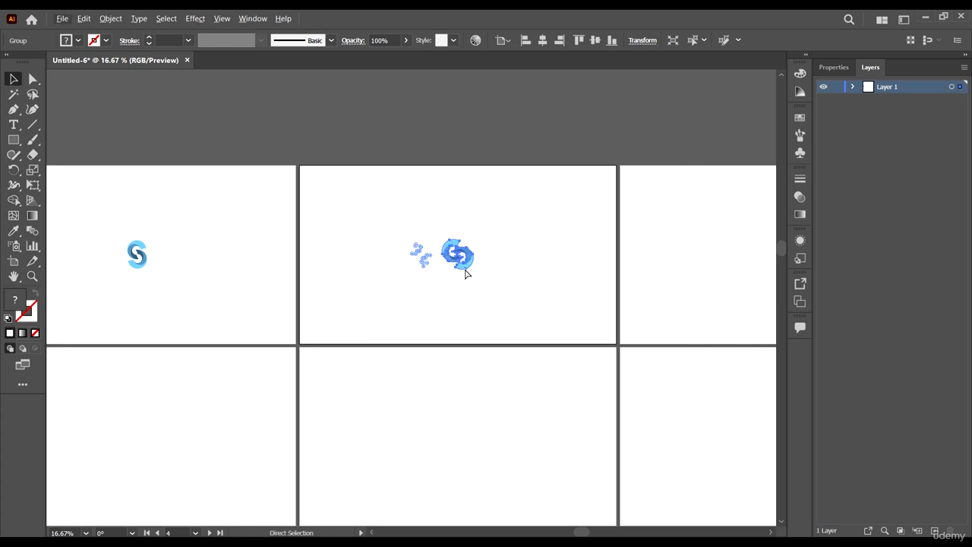
pyautogui.scroll(-3, 460, 266)
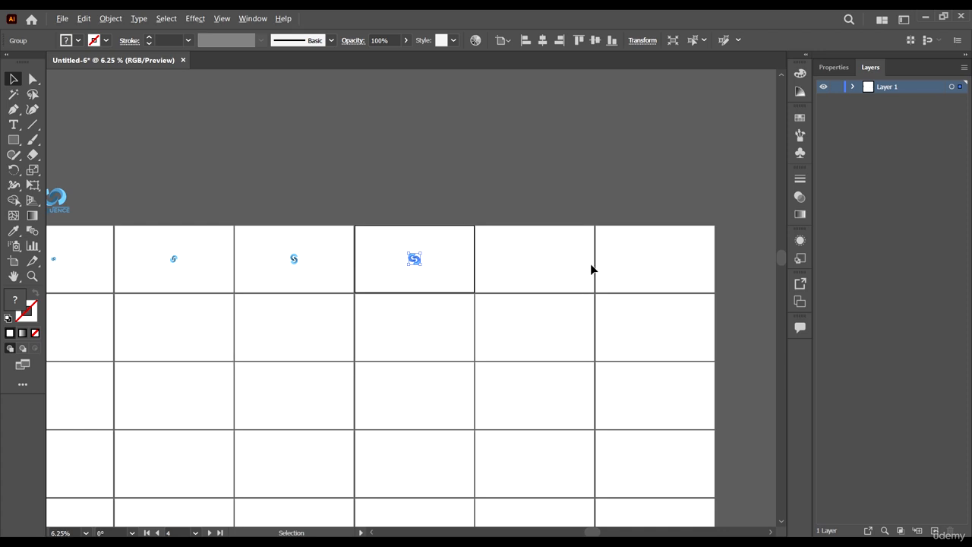
pyautogui.scroll(1, 590, 263)
pyautogui.click(505, 251)
pyautogui.scroll(1, 582, 268)
pyautogui.hotkey('ctrl', 'shift', 'v')
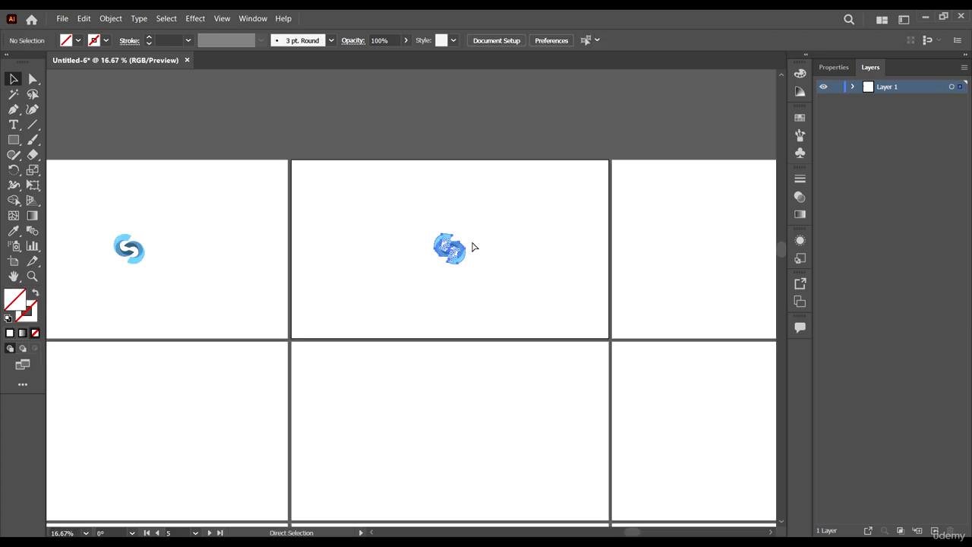
pyautogui.moveTo(468, 265); pyautogui.dragTo(486, 262)
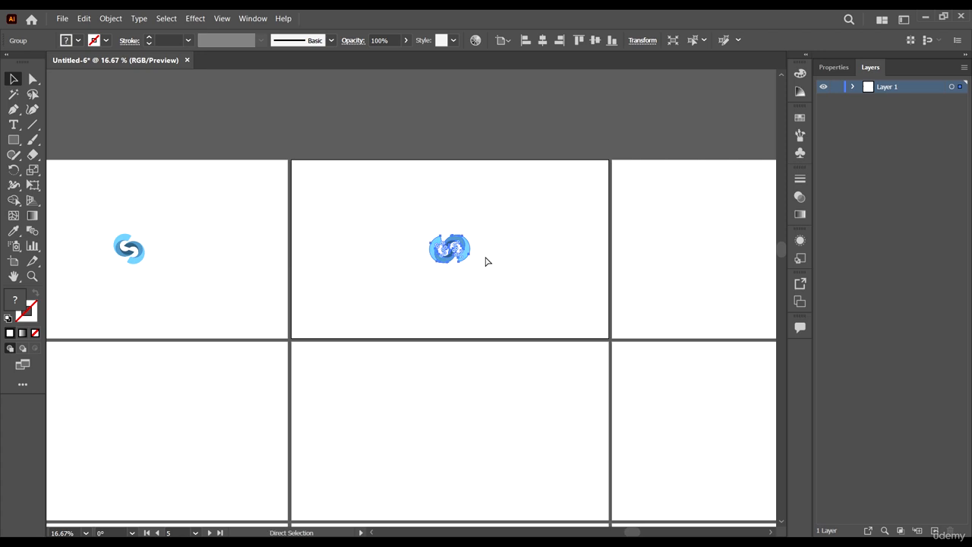
# Paste the horizontal symbol in place on the sixth artboard, enlarge it around its centre and rotate it about 45° counterclockwise
pyautogui.hscroll(2, 469, 255)
pyautogui.hotkey('ctrl', '=')
pyautogui.hscroll(4, 481, 251)
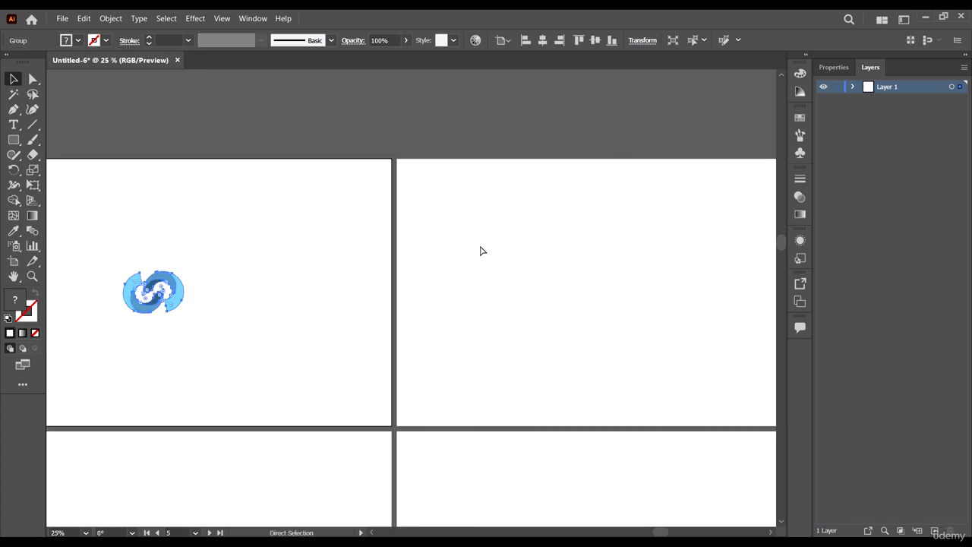
pyautogui.click(559, 278)
pyautogui.hotkey('ctrl', 'shift', 'v')
pyautogui.scroll(-2, 537, 264)
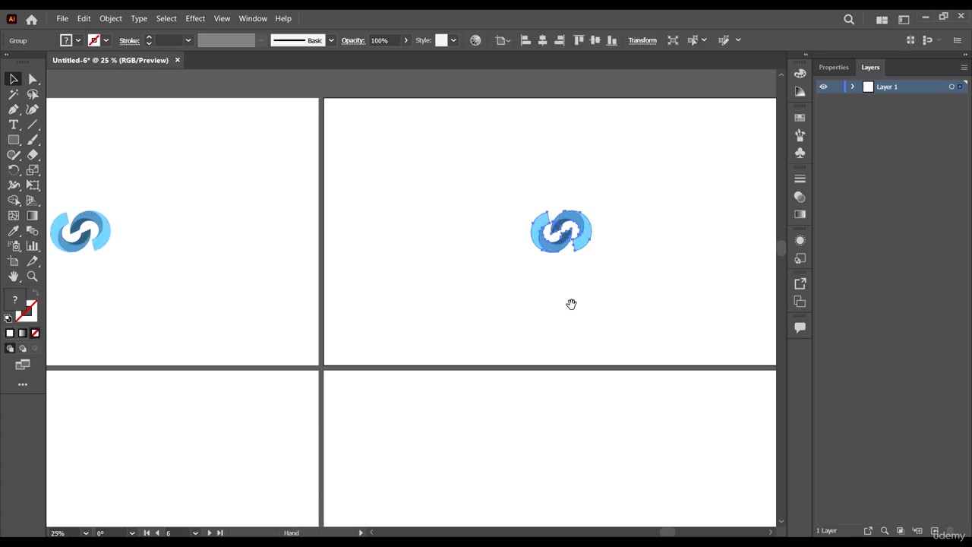
pyautogui.scroll(-3, 570, 303)
pyautogui.scroll(2, 580, 269)
pyautogui.moveTo(579, 301); pyautogui.dragTo(603, 305)
# Paste the sixth artboard's symbol in place on the second row's first artboard, enlarge it and rotate it to an upright S
pyautogui.scroll(-5, 676, 296)
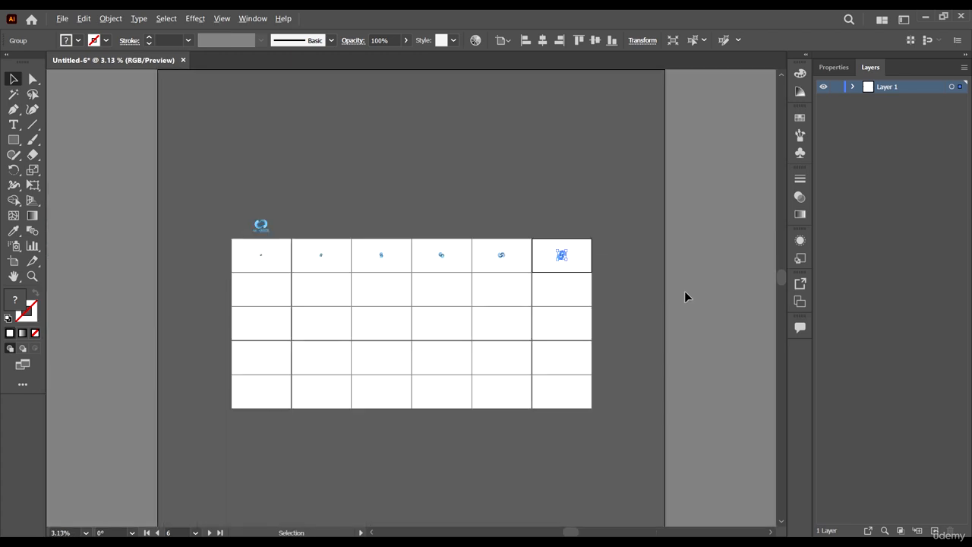
pyautogui.scroll(5, 281, 302)
pyautogui.moveTo(290, 297); pyautogui.dragTo(613, 329)
pyautogui.click(358, 296)
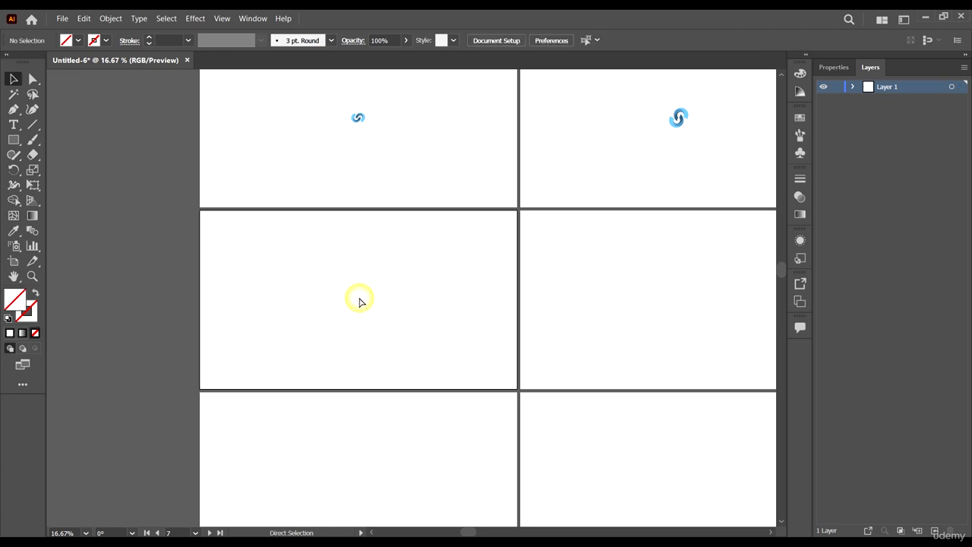
pyautogui.hotkey('ctrl', 'f')
pyautogui.moveTo(381, 324); pyautogui.dragTo(414, 306)
# Paste the seventh artboard's symbol in place on the eighth artboard, enlarge it slightly and rotate it about 45° counterclockwise
pyautogui.click(690, 324)
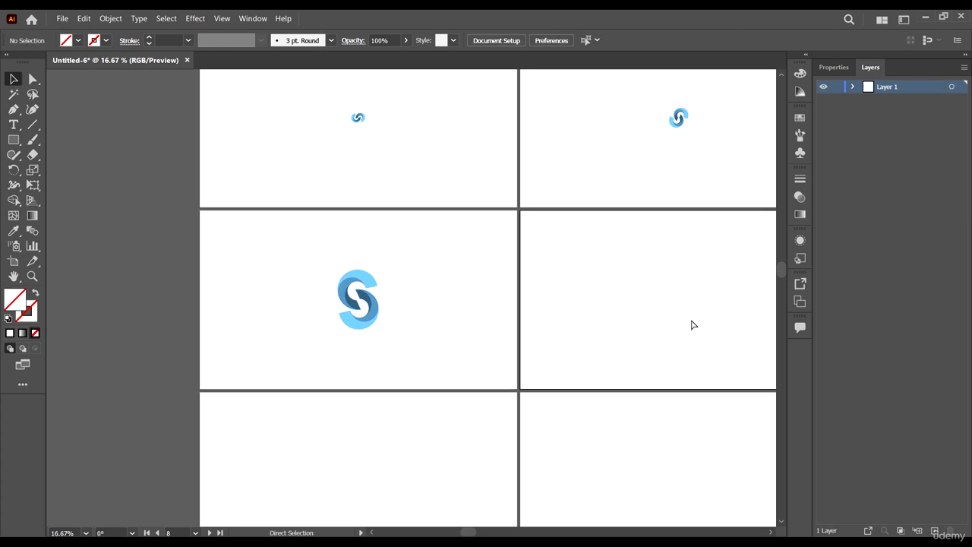
pyautogui.hotkey('ctrl', 'f')
pyautogui.scroll(-2, 424, 272)
pyautogui.hscroll(3, 362, 271)
pyautogui.scroll(2, 300, 270)
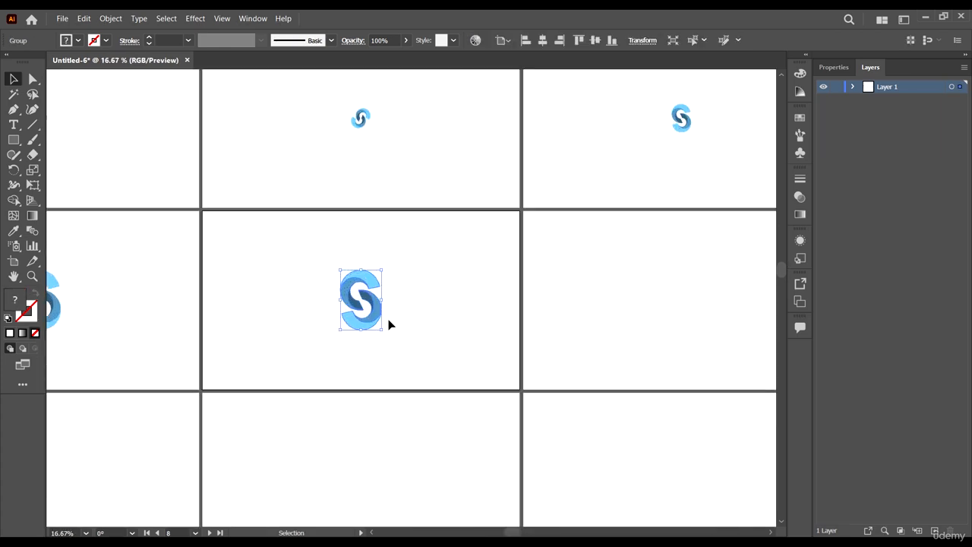
pyautogui.moveTo(383, 328); pyautogui.dragTo(408, 318)
# Paste the eighth artboard's symbol in place on the ninth artboard, enlarge it and rotate it counterclockwise to horizontal
pyautogui.hscroll(2, 314, 306)
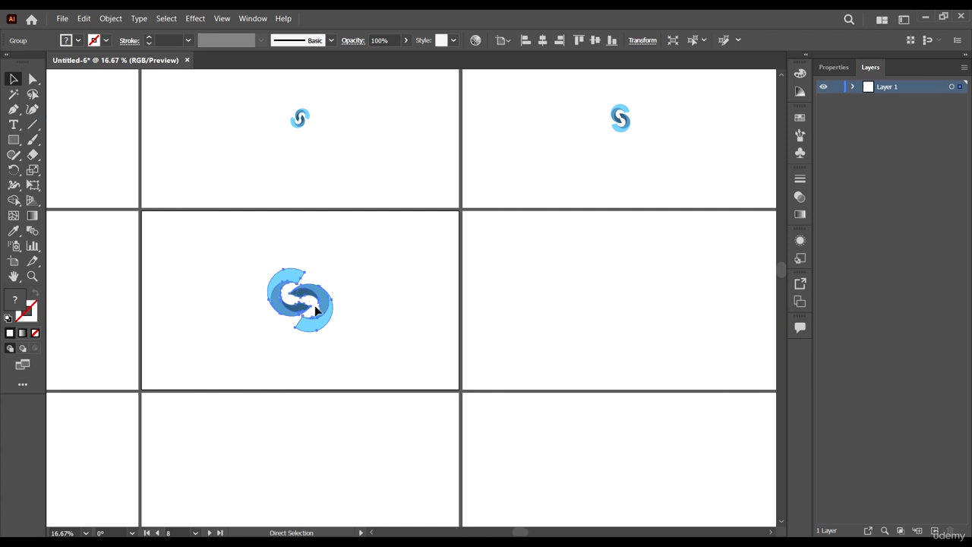
pyautogui.press('v')
pyautogui.click(658, 317)
pyautogui.hotkey('ctrl', 'shift', 'v')
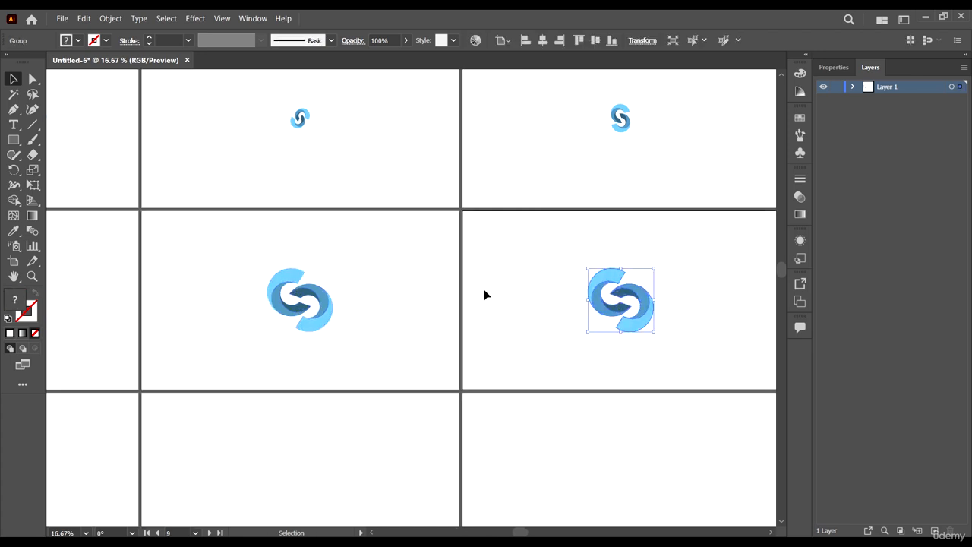
pyautogui.scroll(-3, 476, 312)
pyautogui.scroll(3, 456, 312)
pyautogui.moveTo(523, 353); pyautogui.dragTo(558, 336)
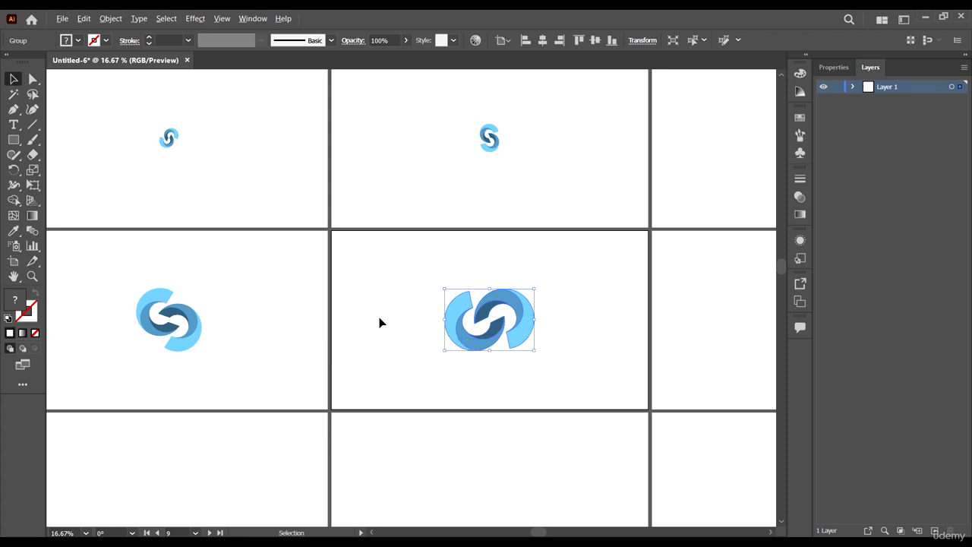
# Copy the ninth artboard's symbol in place onto the tenth artboard, enlarge it and rotate it about 45° counterclockwise
pyautogui.scroll(-2, 380, 321)
pyautogui.hotkey('ctrl', 'c')
pyautogui.click(605, 312)
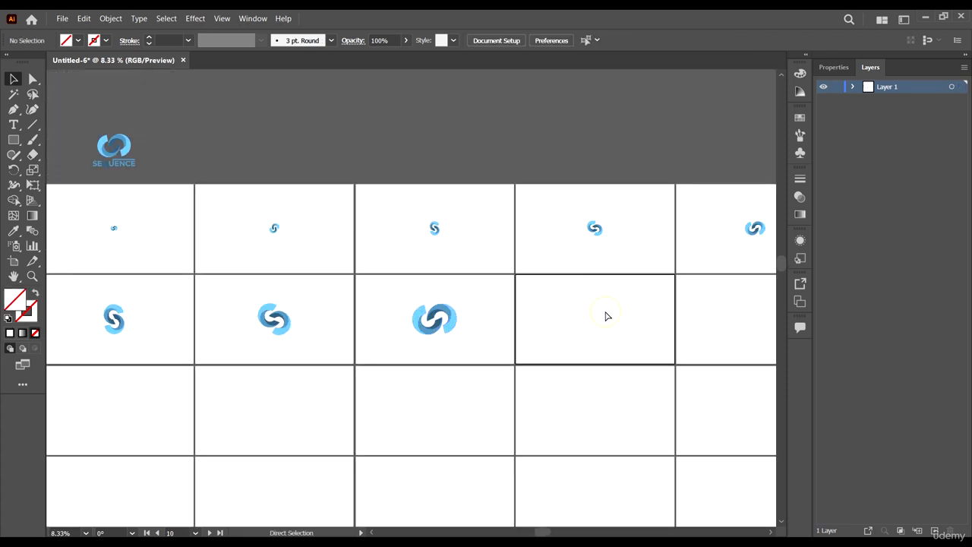
pyautogui.hotkey('ctrl', 'shift', 'v')
pyautogui.scroll(2, 658, 328)
pyautogui.moveTo(560, 346); pyautogui.dragTo(594, 330)
pyautogui.click(569, 354)
# Copy the tenth artboard's symbol in place onto the eleventh artboard, enlarge it slightly and rotate it to an upright S
pyautogui.scroll(-3, 356, 323)
pyautogui.hotkey('ctrl', 'c')
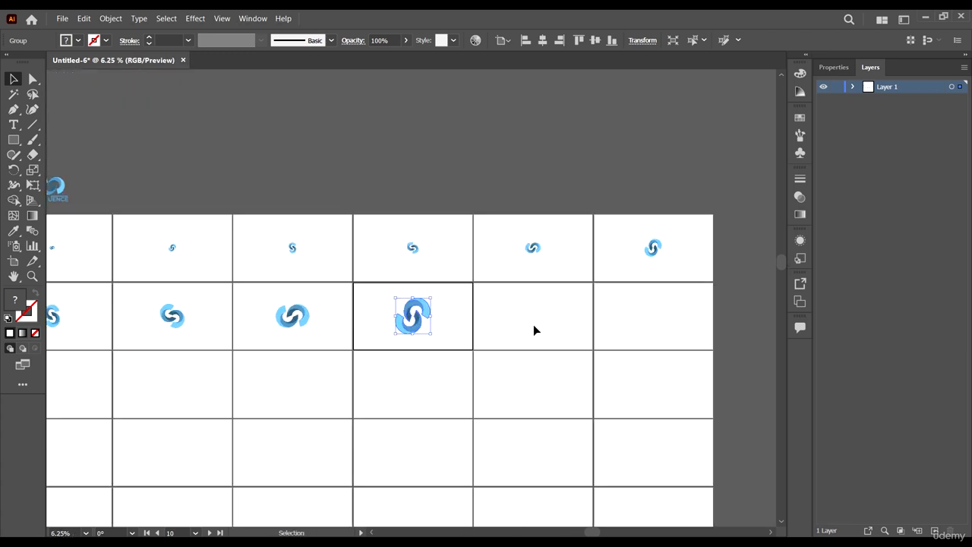
pyautogui.click(534, 326)
pyautogui.hotkey('ctrl', 'shift', 'v')
pyautogui.scroll(3, 536, 344)
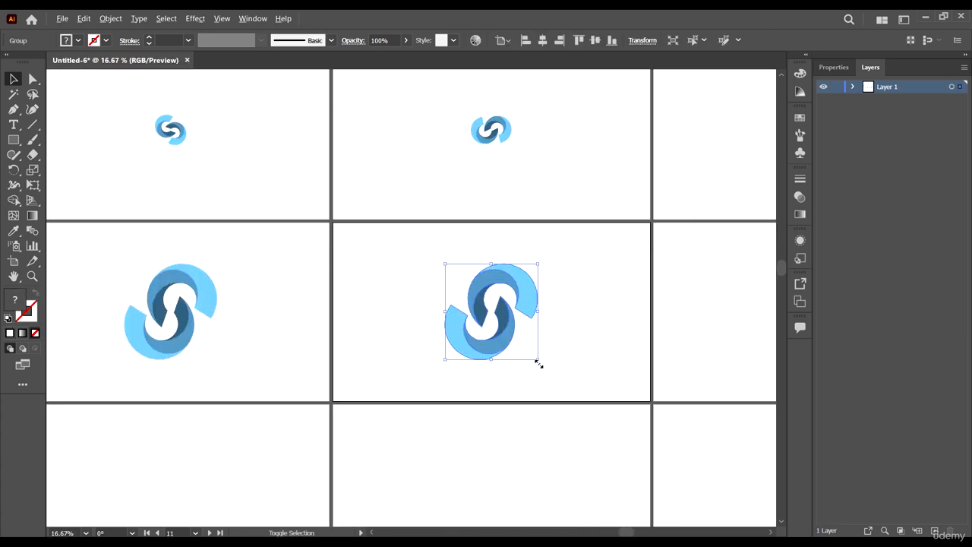
pyautogui.moveTo(539, 364)
pyautogui.mouseDown()
pyautogui.moveTo(561, 351)
pyautogui.moveTo(540, 351)
pyautogui.mouseUp()
# Copy the eleventh artboard's symbol in place onto the twelfth artboard, enlarge it and rotate it about 45° counterclockwise
pyautogui.scroll(-2, 365, 312)
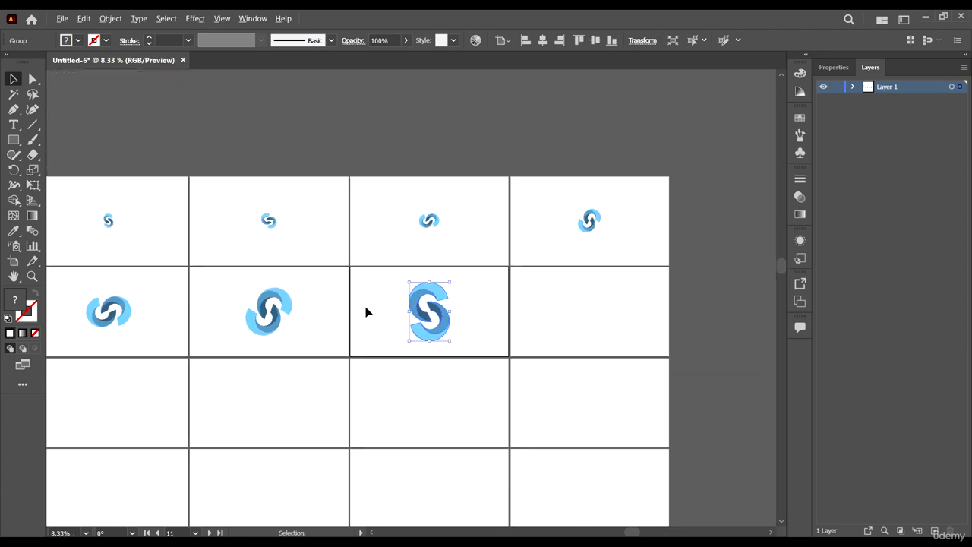
pyautogui.press('a')
pyautogui.hscroll(1, 524, 330)
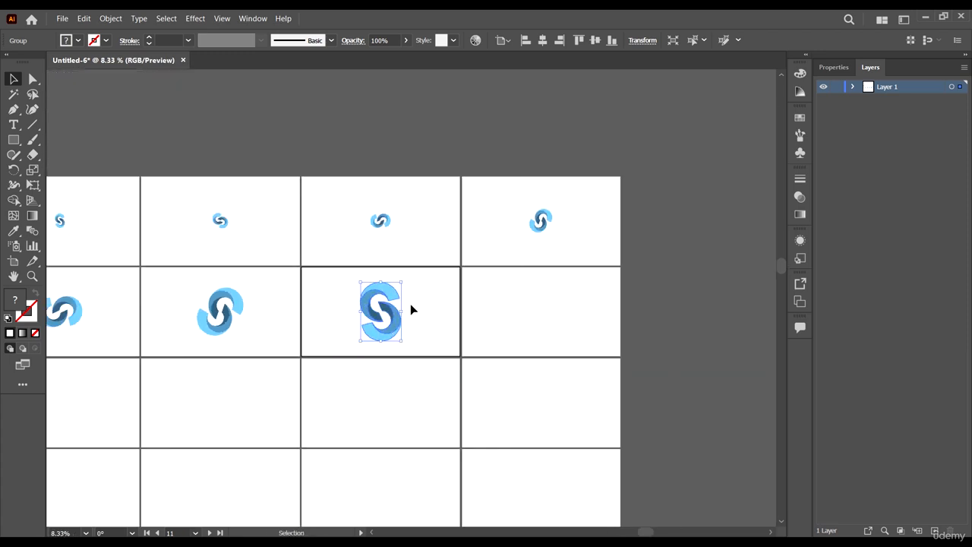
pyautogui.hotkey('ctrl', 'c')
pyautogui.hotkey('ctrl', 'c')
pyautogui.click(570, 300)
pyautogui.hotkey('ctrl', 'v')
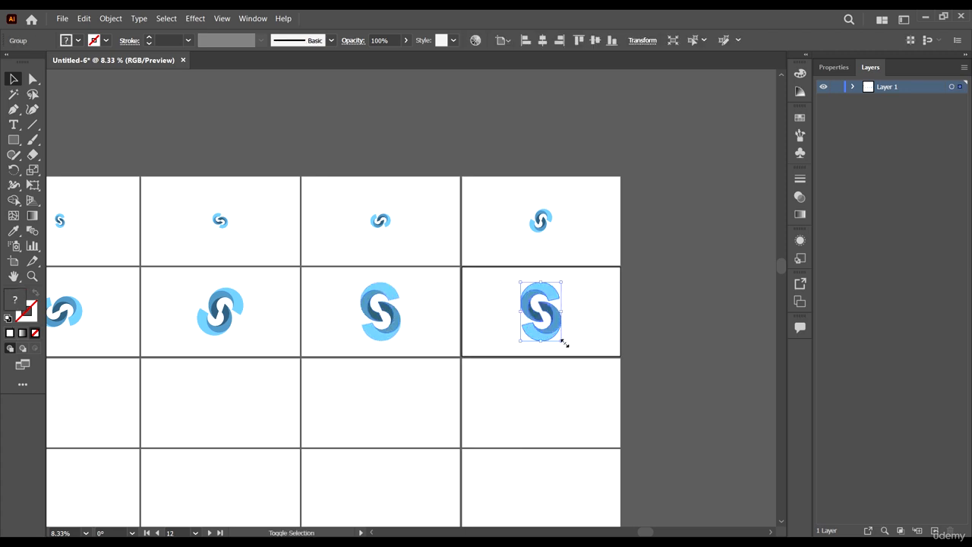
pyautogui.moveTo(563, 343); pyautogui.dragTo(601, 342)
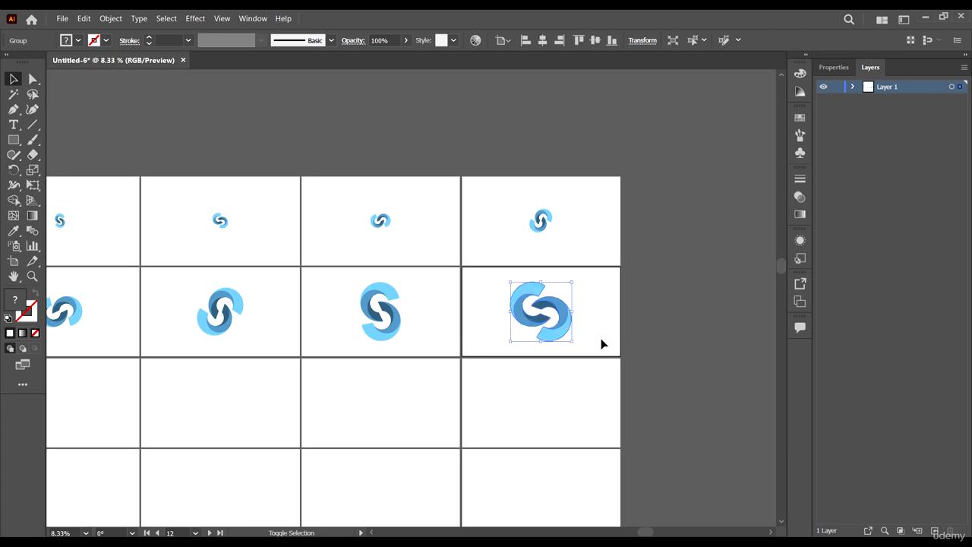
pyautogui.press('ctrl')
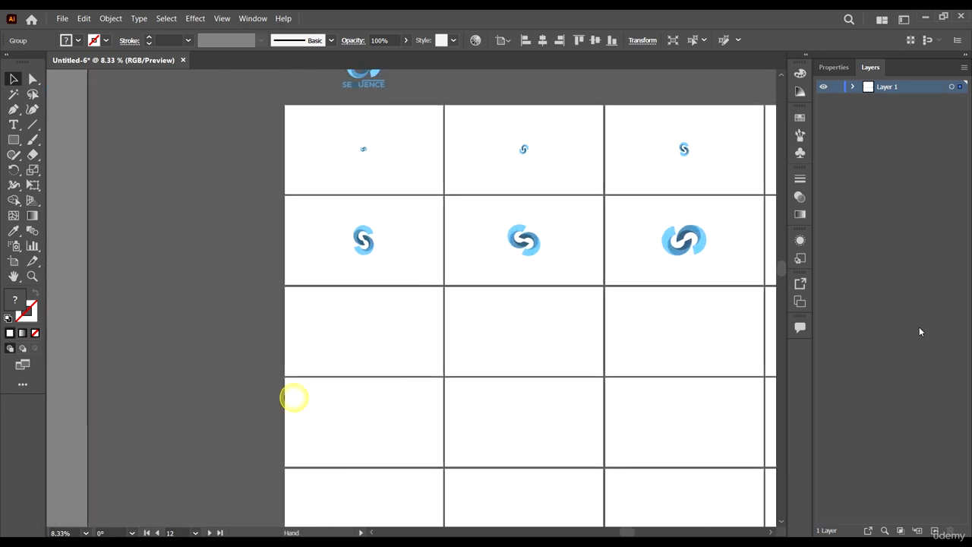
# Paste the twelfth artboard's symbol in place on the thirteenth artboard
pyautogui.click(375, 322)
pyautogui.hotkey('ctrl', 'v')
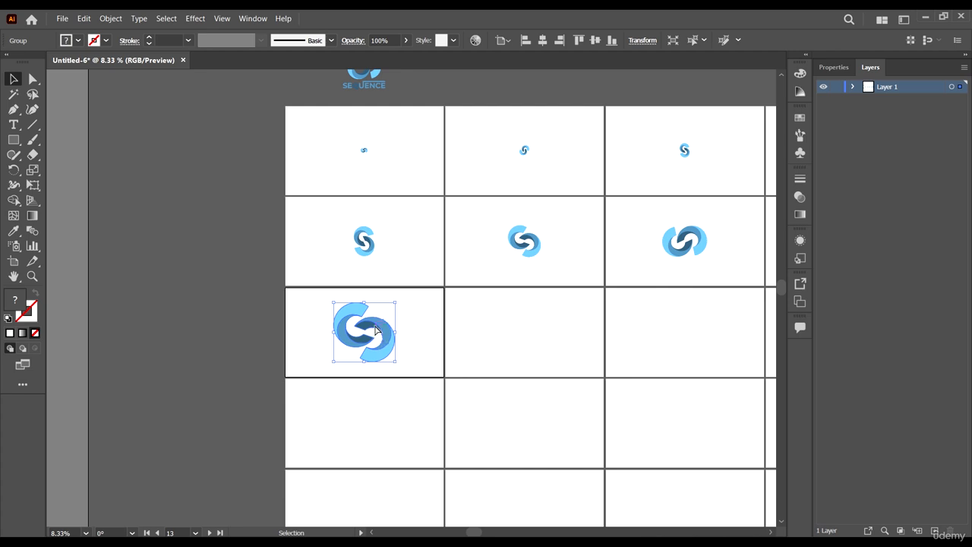
pyautogui.hscroll(3, 384, 342)
pyautogui.scroll(-2, 239, 313)
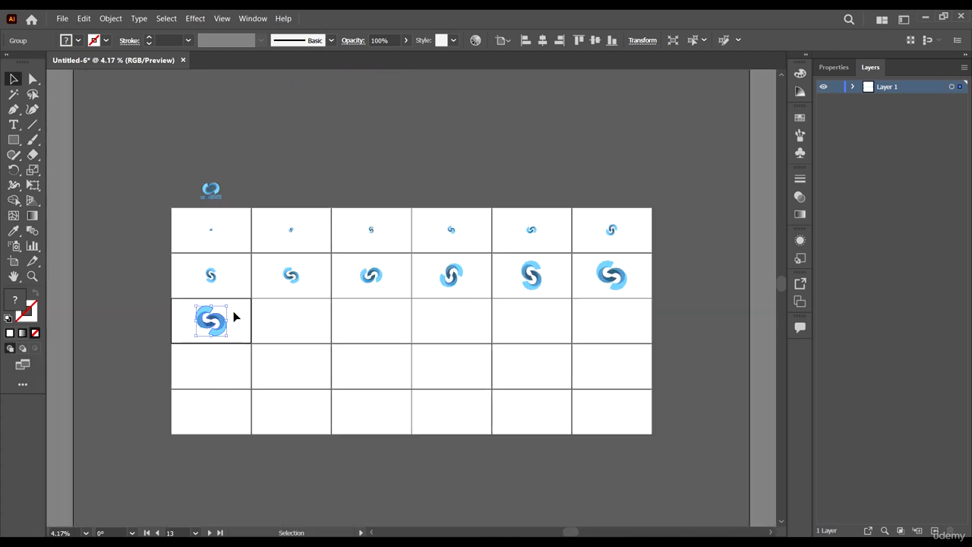
pyautogui.scroll(2, 234, 316)
pyautogui.scroll(-2, 191, 347)
pyautogui.scroll(3, 200, 288)
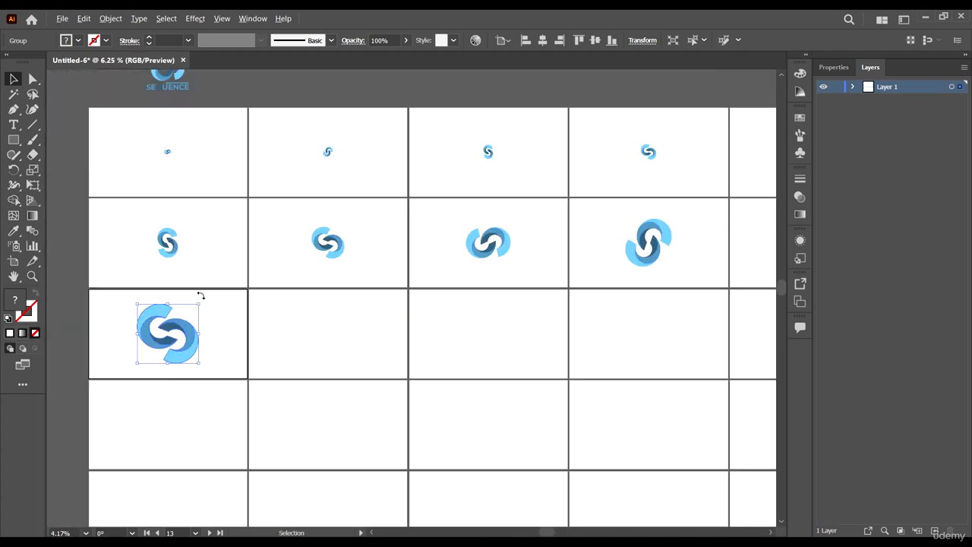
# Paste the same symbol in place on the fourteenth artboard, keeping its size and angle
pyautogui.click(417, 363)
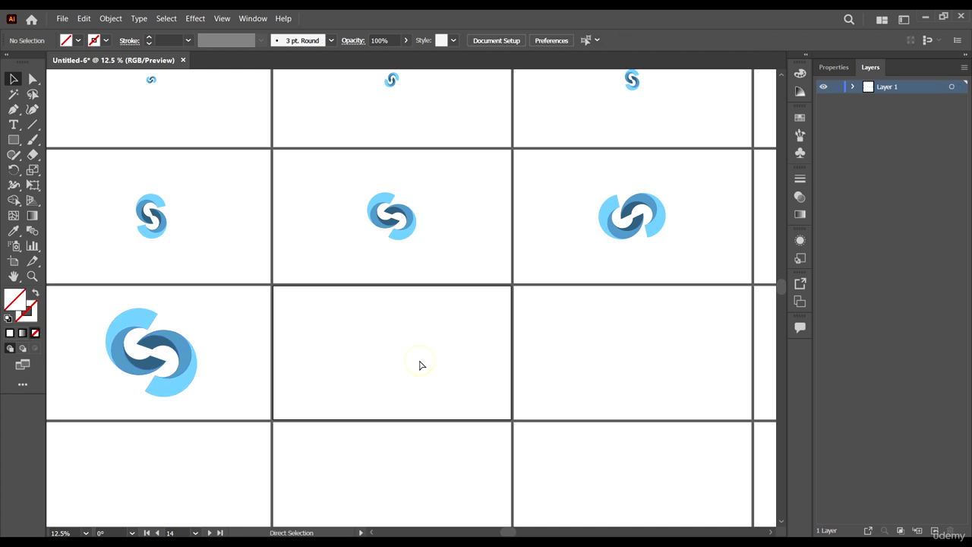
pyautogui.hotkey('ctrl', 'shift', 'v')
pyautogui.scroll(-3, 394, 348)
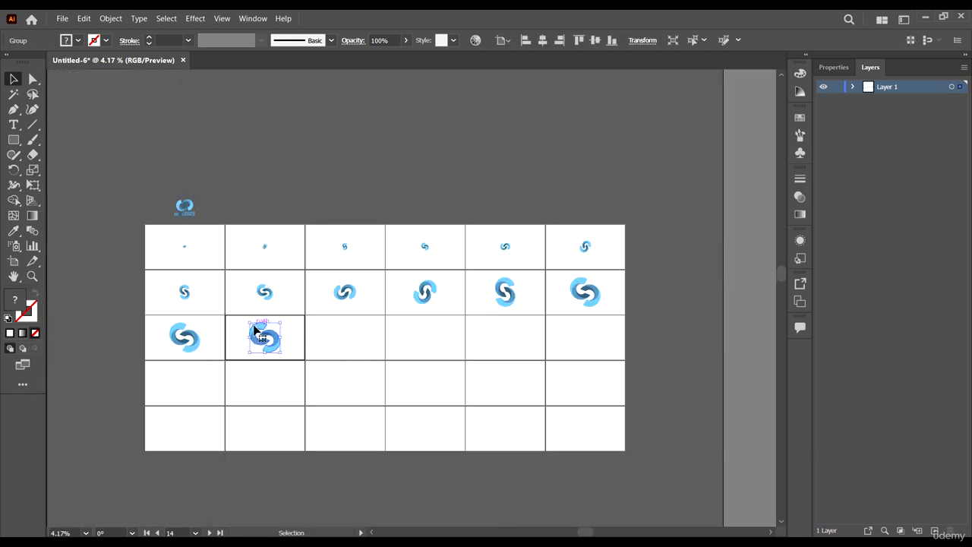
pyautogui.scroll(2, 255, 330)
pyautogui.press('ctrl')
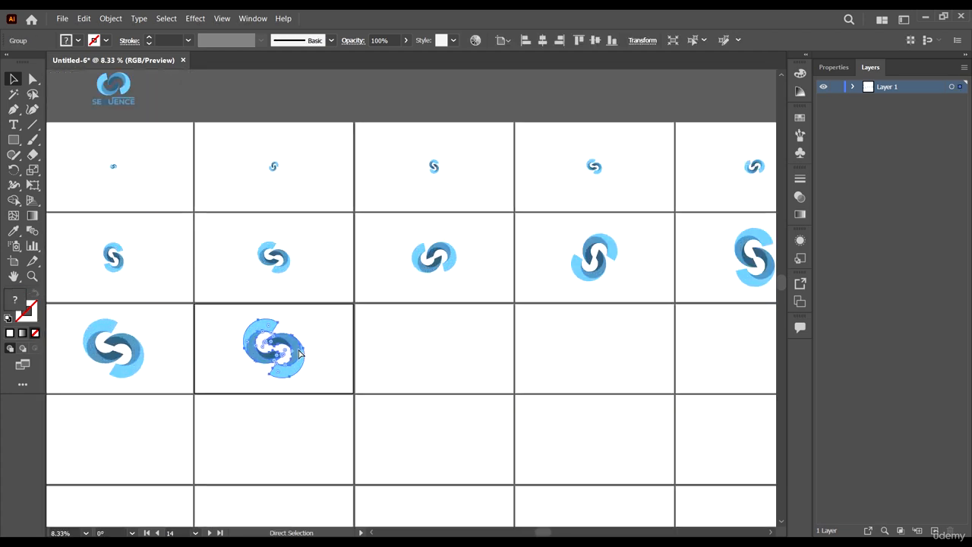
# Copy the fourteenth artboard's symbol in place onto the fifteenth artboard, shrink it and rotate it clockwise to an upright S
pyautogui.click(438, 347)
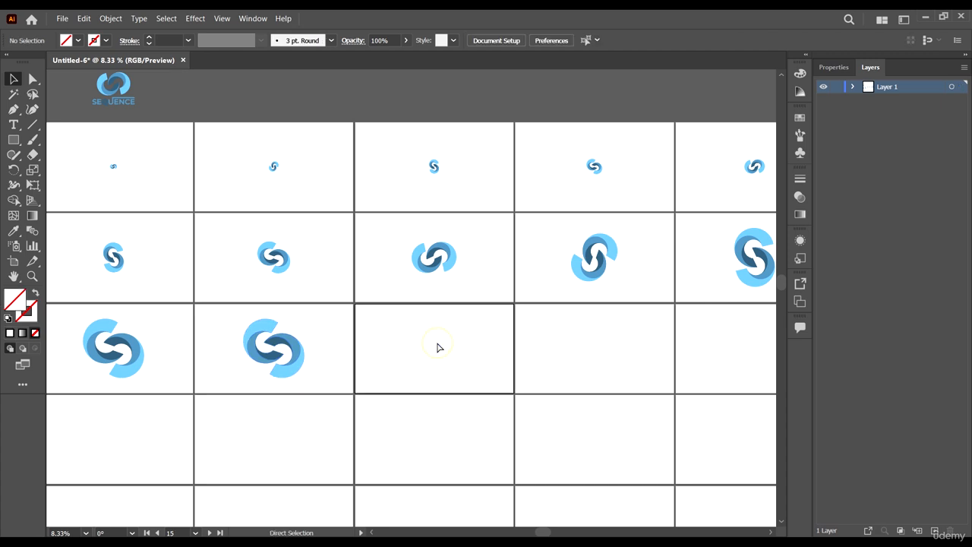
pyautogui.hotkey('ctrl', 'shift', 'v')
pyautogui.moveTo(468, 381); pyautogui.dragTo(441, 379)
pyautogui.hscroll(3, 455, 386)
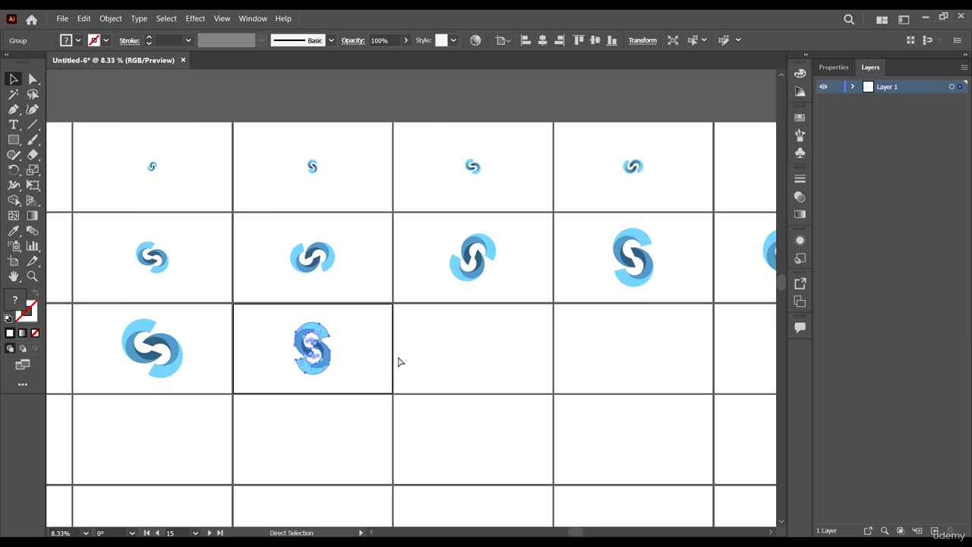
# Copy the fifteenth artboard's symbol in place onto the sixteenth artboard, shrink it and rotate it about 45° clockwise
pyautogui.click(494, 353)
pyautogui.hotkey('ctrl', 'shift', 'v')
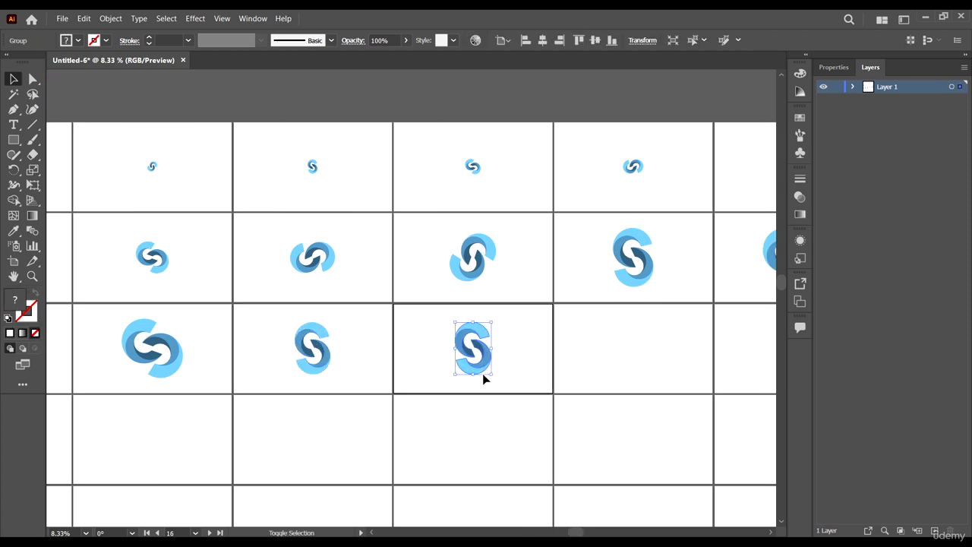
pyautogui.moveTo(490, 377); pyautogui.dragTo(471, 374)
pyautogui.hscroll(4, 479, 371)
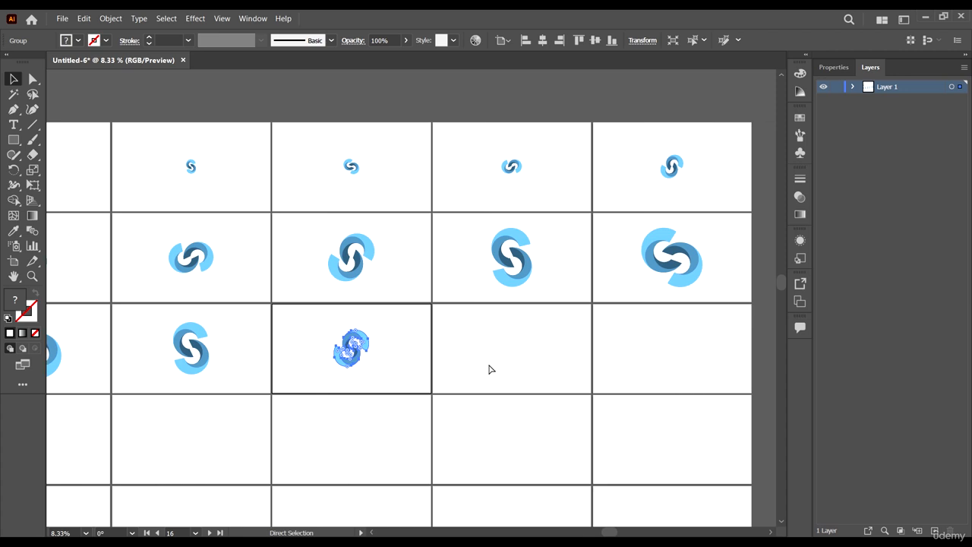
# Copy the sixteenth artboard's symbol in place onto the seventeenth artboard, shrink it slightly and rotate it clockwise to horizontal
pyautogui.click(527, 332)
pyautogui.hotkey('ctrl', 'shift', 'v')
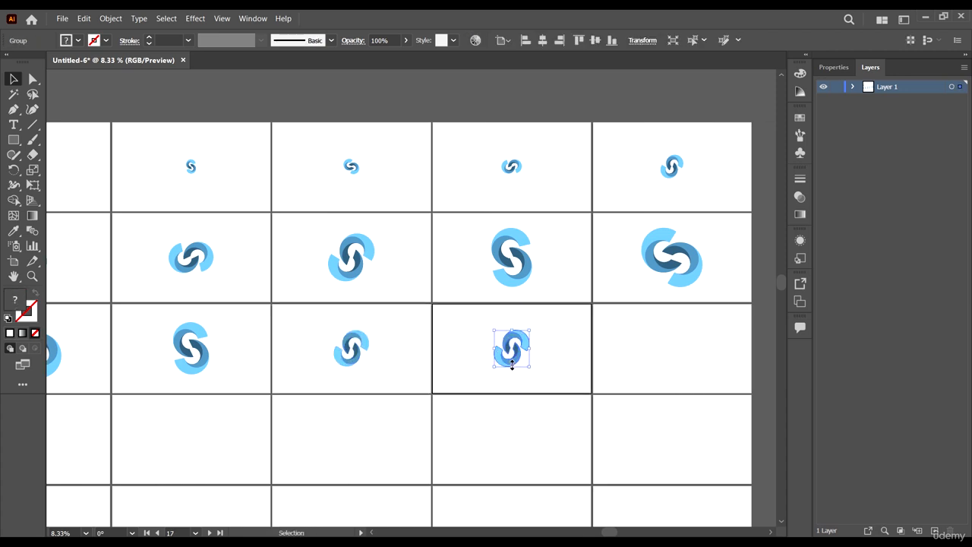
pyautogui.moveTo(528, 369); pyautogui.dragTo(513, 365)
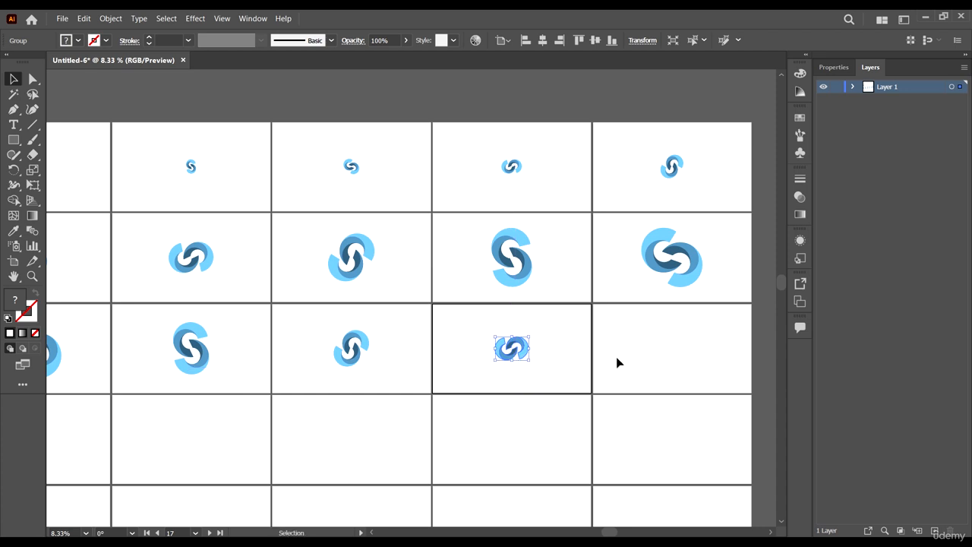
# Copy the seventeenth artboard's horizontal symbol in place onto the eighteenth artboard and shrink it slightly
pyautogui.click(702, 343)
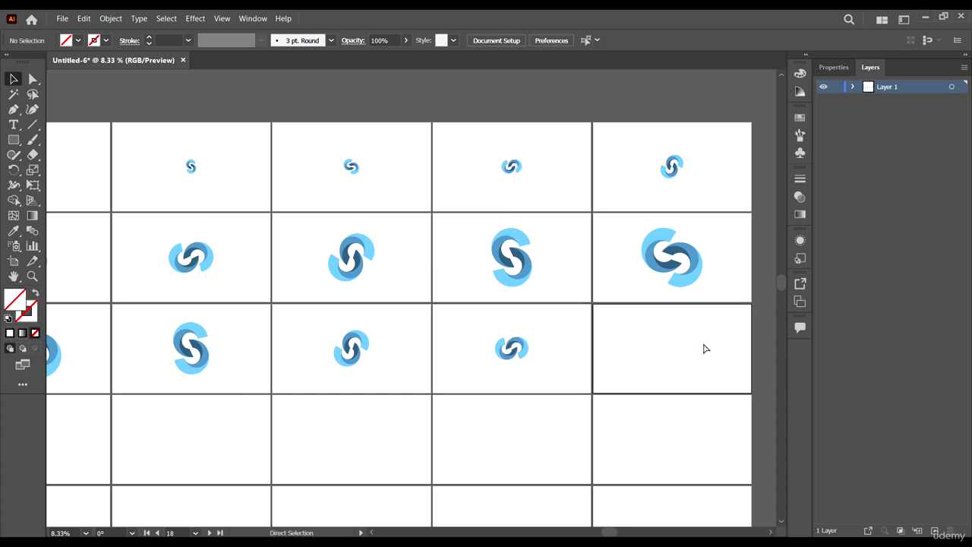
pyautogui.hotkey('ctrl', 'shift', 'v')
pyautogui.scroll(3, 702, 354)
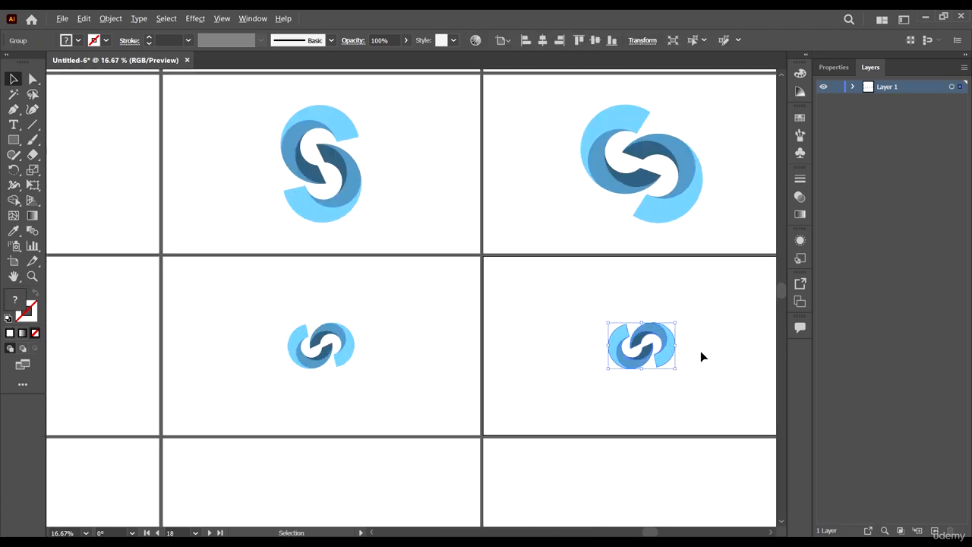
pyautogui.moveTo(662, 377); pyautogui.dragTo(652, 372)
# Copy the eighteenth artboard's symbol and paste it in place on the nineteenth and twentieth artboards
pyautogui.scroll(-3, 657, 375)
pyautogui.scroll(-1, 710, 362)
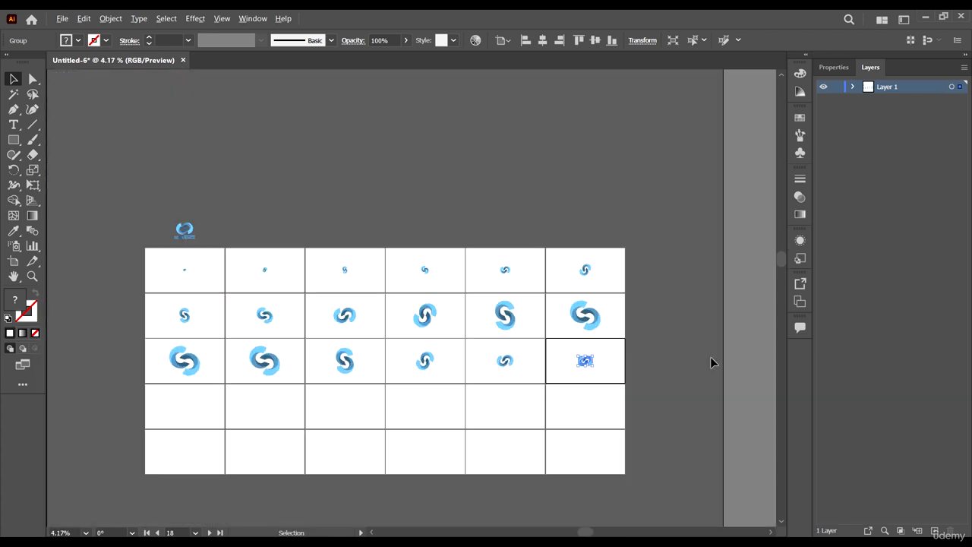
pyautogui.scroll(1, 176, 388)
pyautogui.click(170, 405)
pyautogui.hotkey('ctrl', 'shift', 'v')
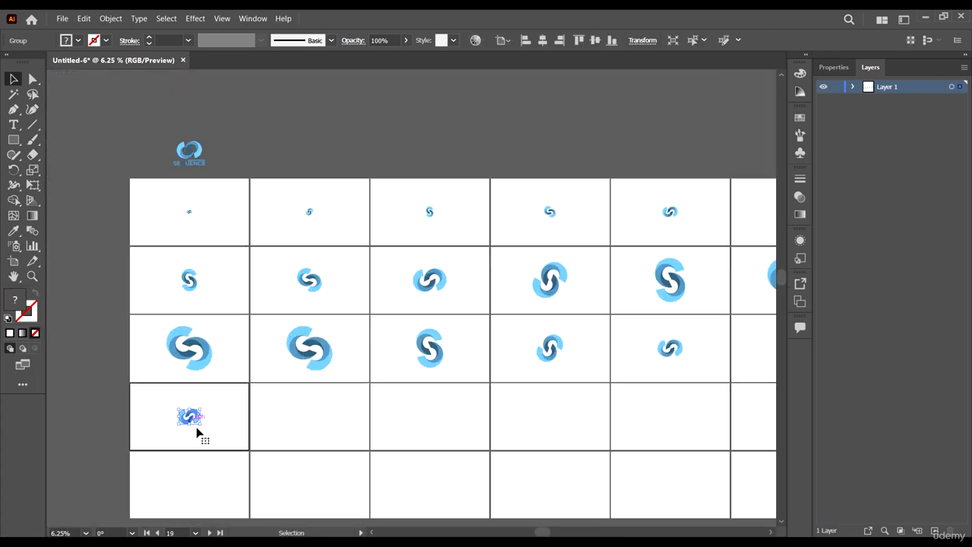
pyautogui.scroll(-1, 221, 439)
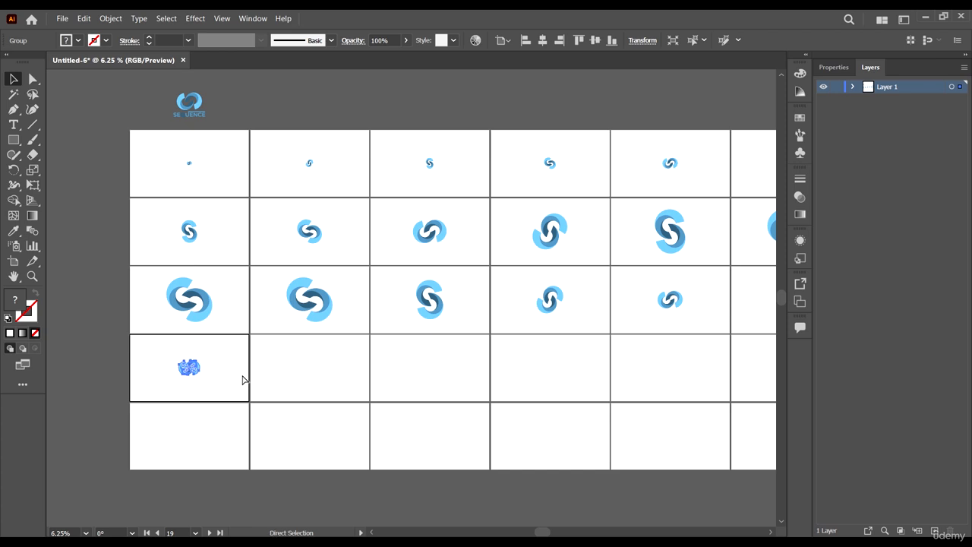
pyautogui.click(311, 373)
pyautogui.hotkey('ctrl', 'shift', 'v')
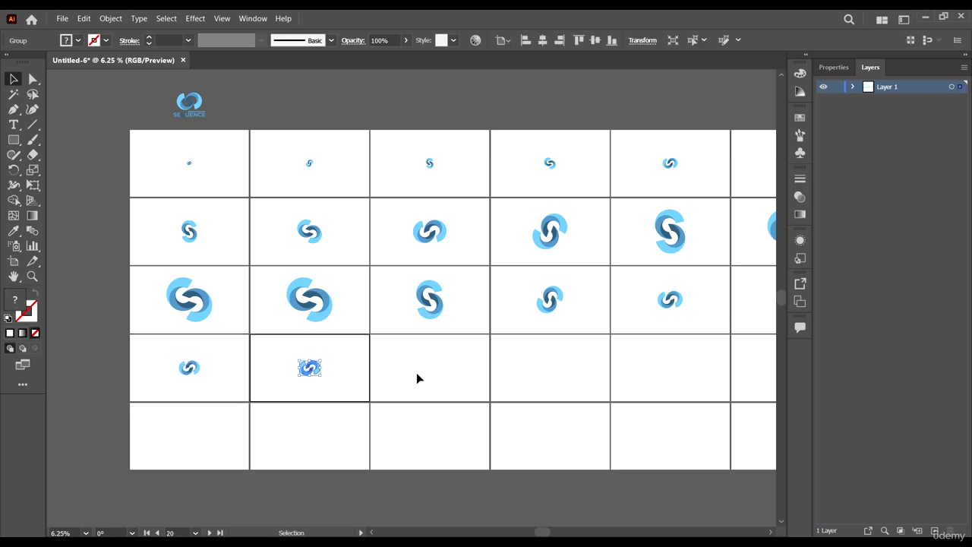
# Paste the same small horizontal symbol in place on the twenty-first and twenty-second artboards
pyautogui.click(416, 378)
pyautogui.hotkey('ctrl', 'shift', 'v')
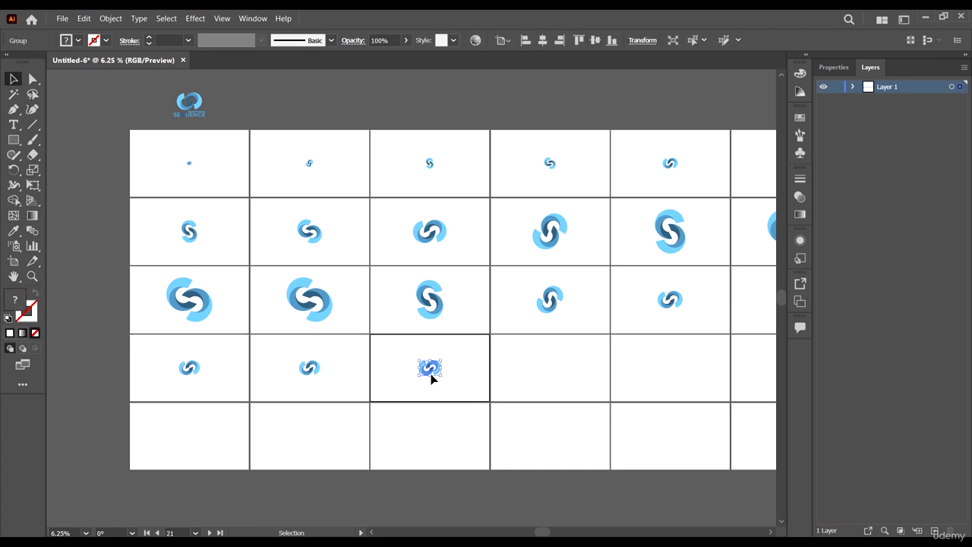
pyautogui.scroll(-1, 264, 326)
pyautogui.scroll(2, 377, 372)
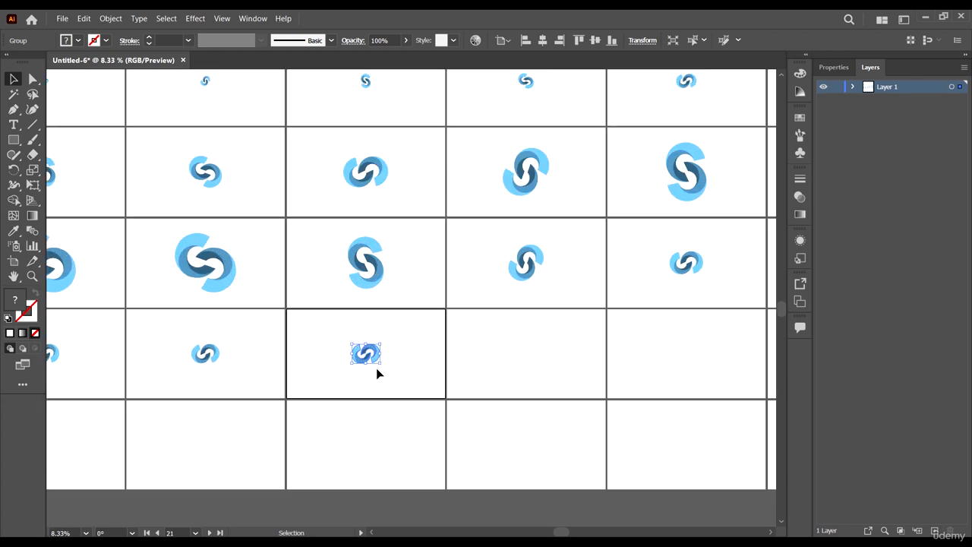
pyautogui.click(530, 362)
pyautogui.hotkey('ctrl', 'shift', 'v')
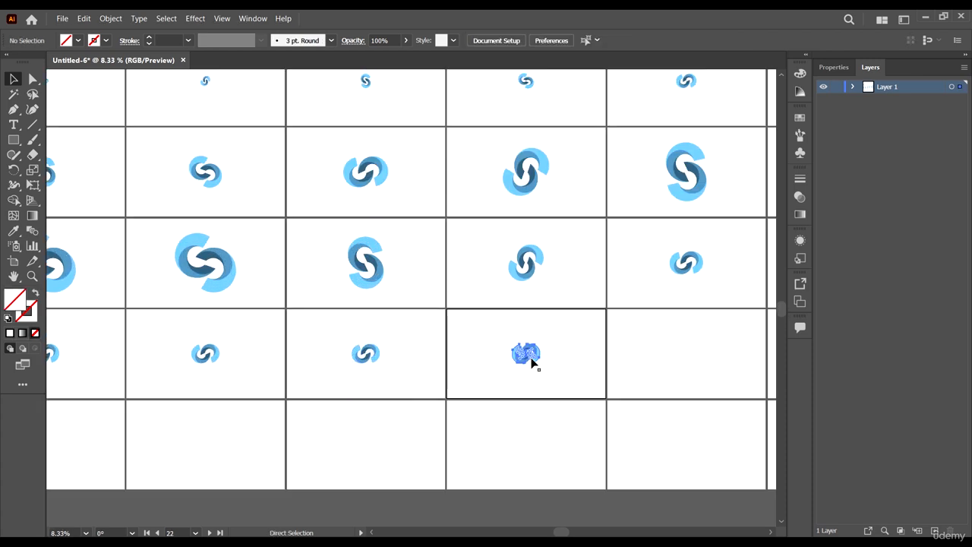
pyautogui.scroll(-2, 380, 345)
pyautogui.scroll(3, 498, 355)
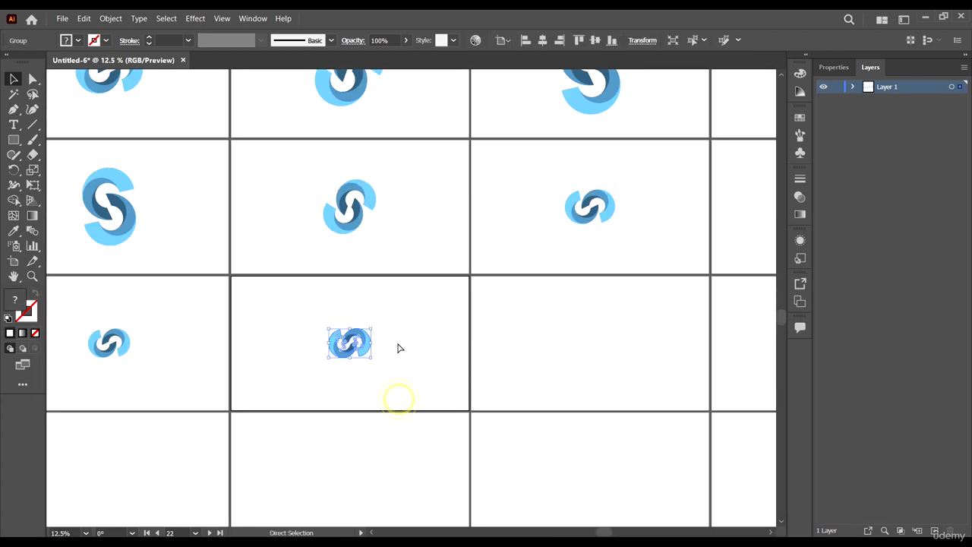
# Paste the symbol in place on the twenty-third artboard, enlarge it slightly and move it a little upward
pyautogui.click(590, 363)
pyautogui.hotkey('ctrl', 'shift', 'v')
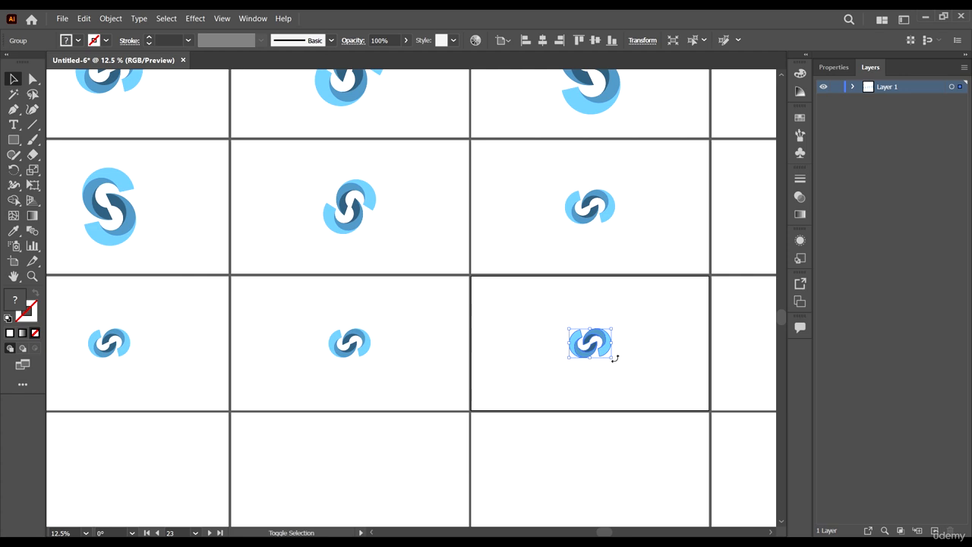
pyautogui.moveTo(613, 360); pyautogui.dragTo(624, 362)
pyautogui.moveTo(575, 356); pyautogui.dragTo(391, 264)
pyautogui.scroll(1, 373, 278)
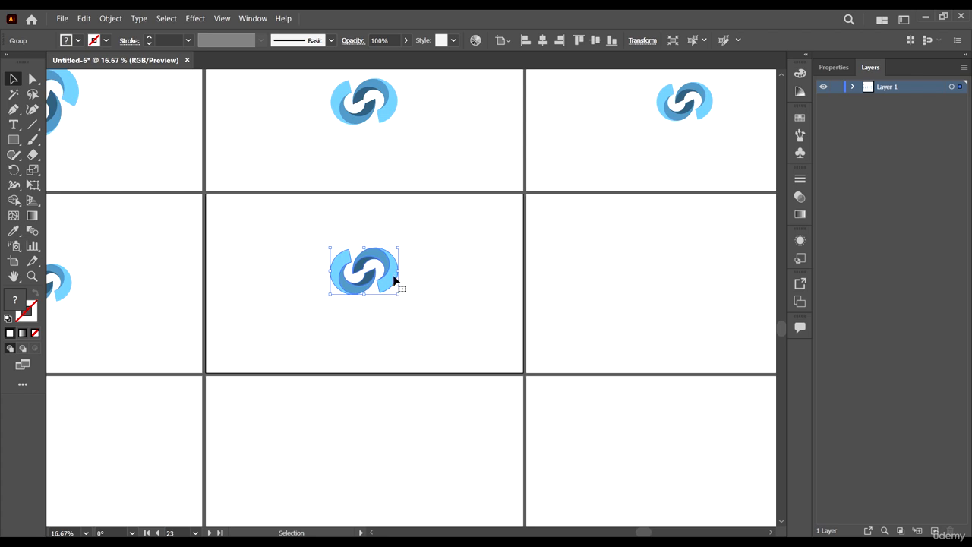
pyautogui.moveTo(394, 280); pyautogui.dragTo(393, 278)
pyautogui.press('a')
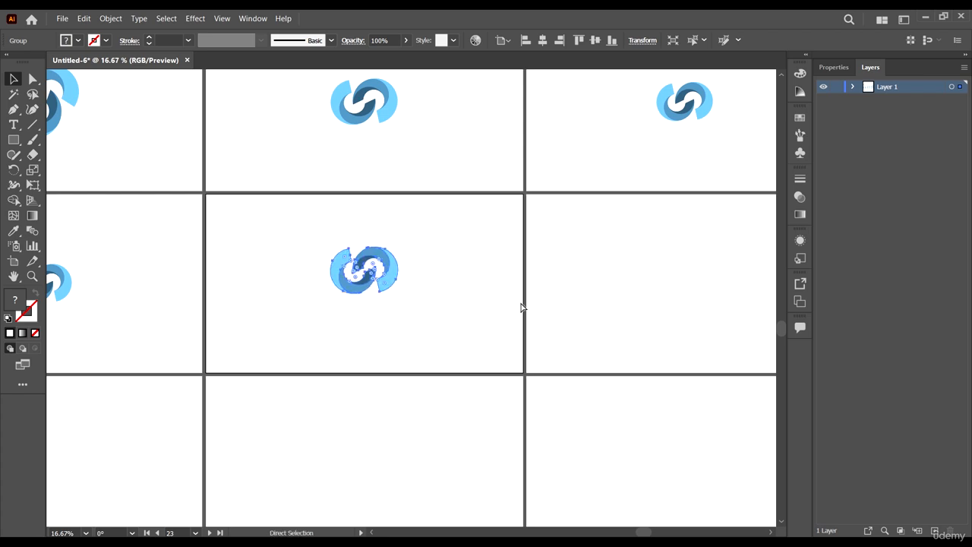
# Paste the twenty-third artboard's enlarged symbol in place on the twenty-fourth artboard
pyautogui.click(590, 315)
pyautogui.hotkey('ctrl', 'f')
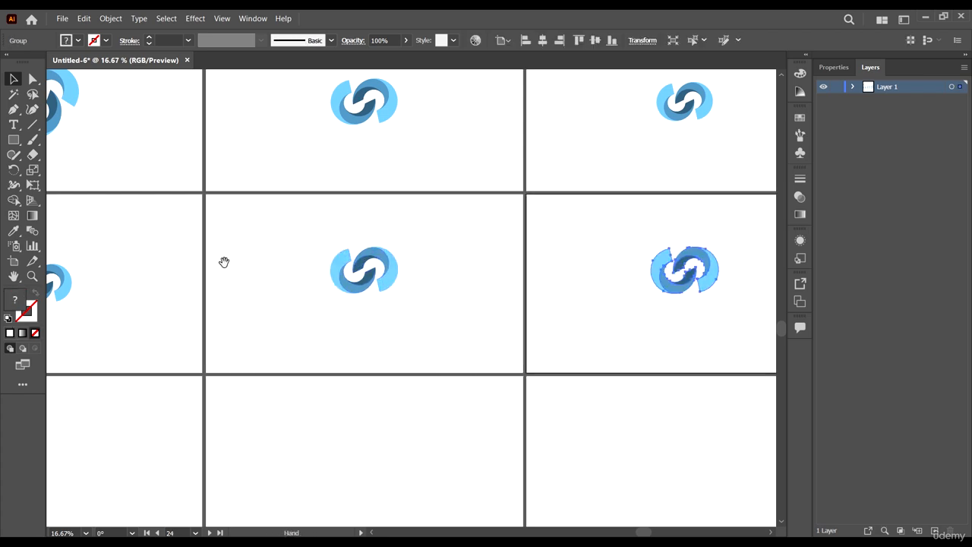
pyautogui.moveTo(380, 333); pyautogui.dragTo(380, 321)
pyautogui.press('v')
pyautogui.hotkey('ctrl', '-')
pyautogui.hotkey('ctrl', '-')
pyautogui.scroll(2, 607, 295)
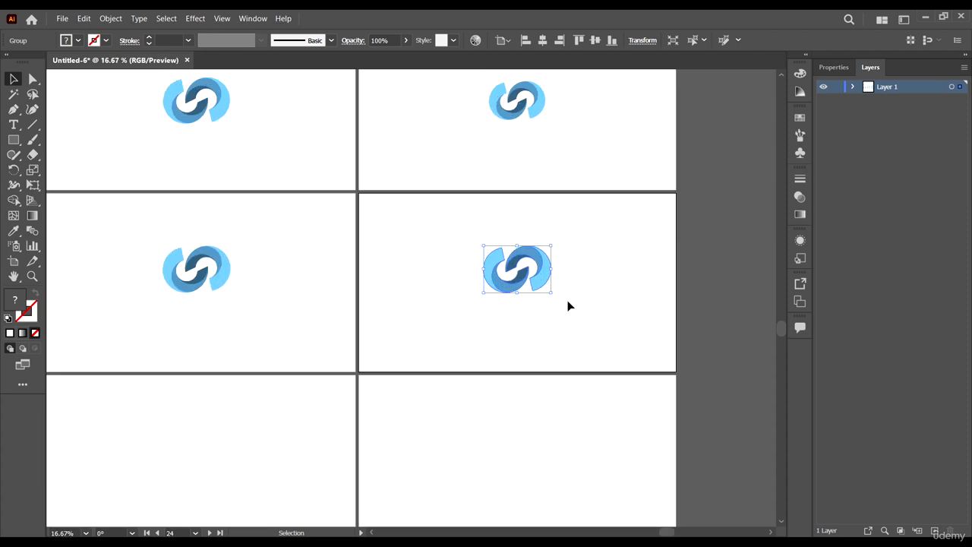
pyautogui.scroll(2, 555, 296)
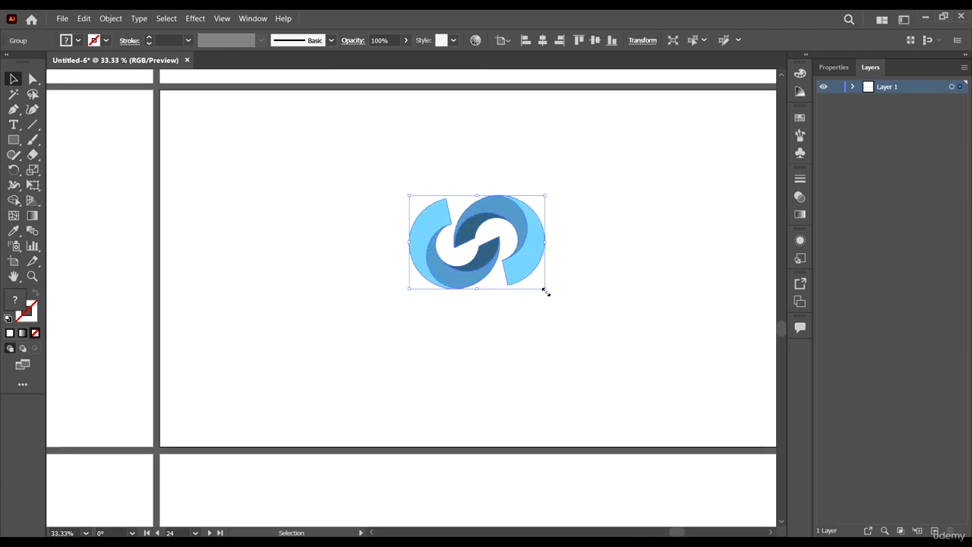
pyautogui.scroll(-2, 585, 312)
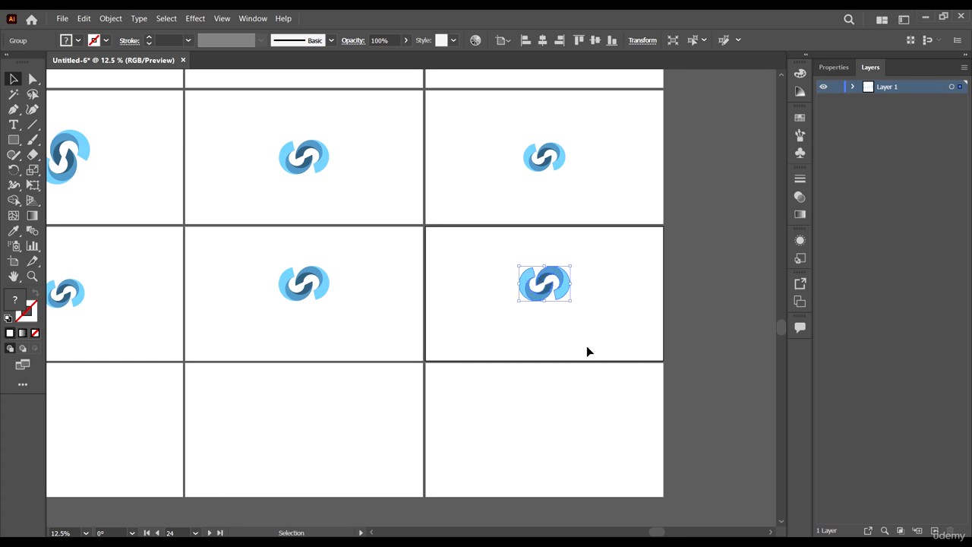
# Paste the twenty-fourth artboard's symbol in place on the twenty-fifth artboard and enlarge it slightly
pyautogui.scroll(-4, 586, 345)
pyautogui.click(233, 383)
pyautogui.hotkey('ctrl', 'f')
pyautogui.scroll(6, 228, 375)
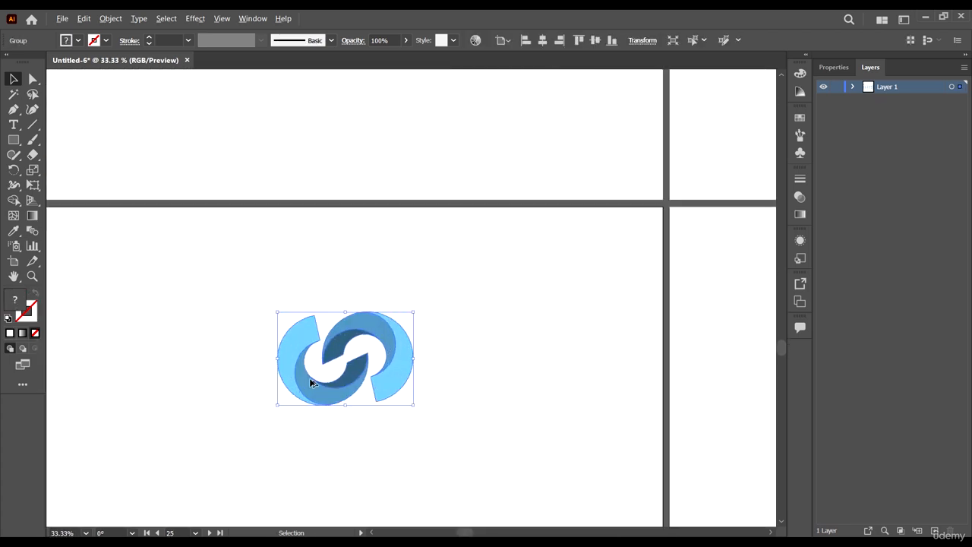
pyautogui.moveTo(414, 408); pyautogui.dragTo(416, 408)
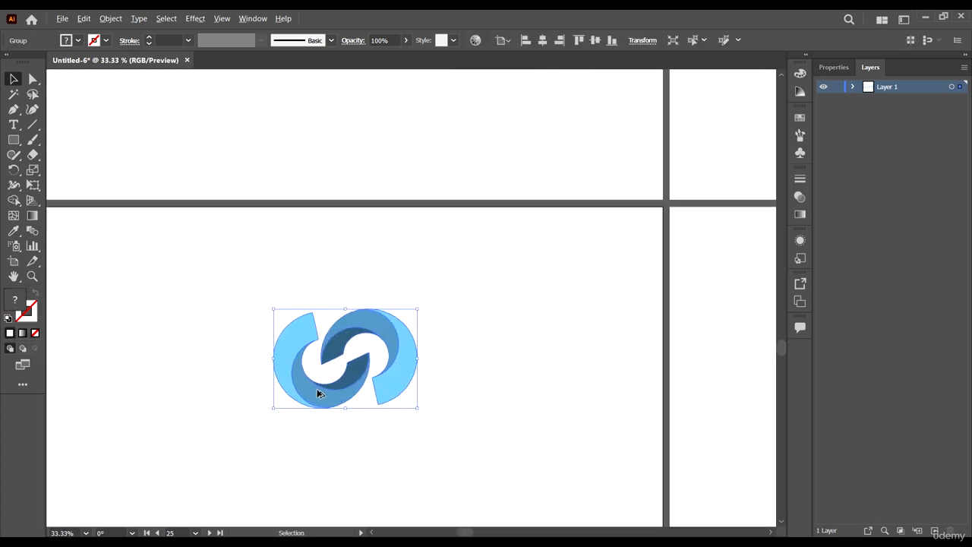
# Paste the twenty-fifth artboard's symbol in place on the twenty-sixth, twenty-seventh and twenty-eighth artboards
pyautogui.scroll(-5, 289, 391)
pyautogui.click(365, 394)
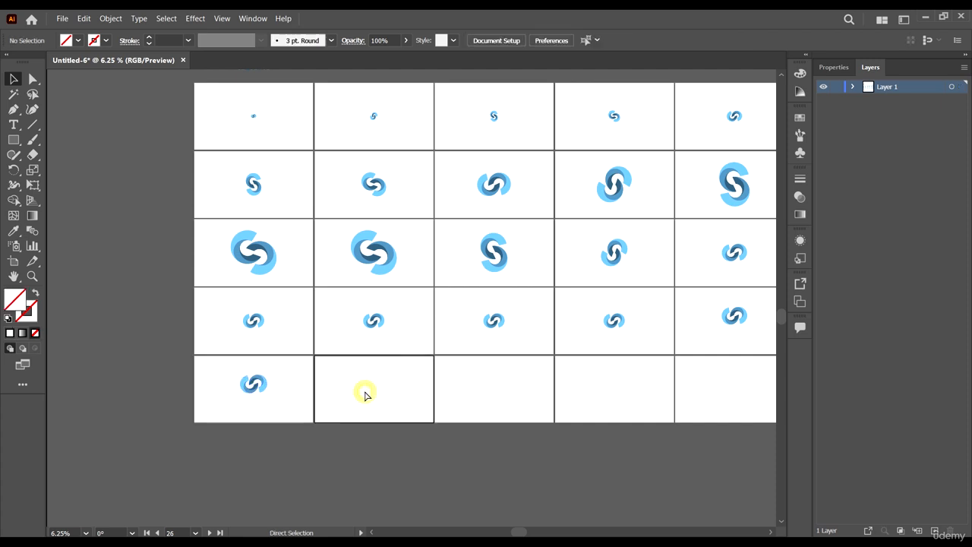
pyautogui.hotkey('ctrl', 'f')
pyautogui.click(536, 410)
pyautogui.hotkey('ctrl', 'f')
pyautogui.click(612, 386)
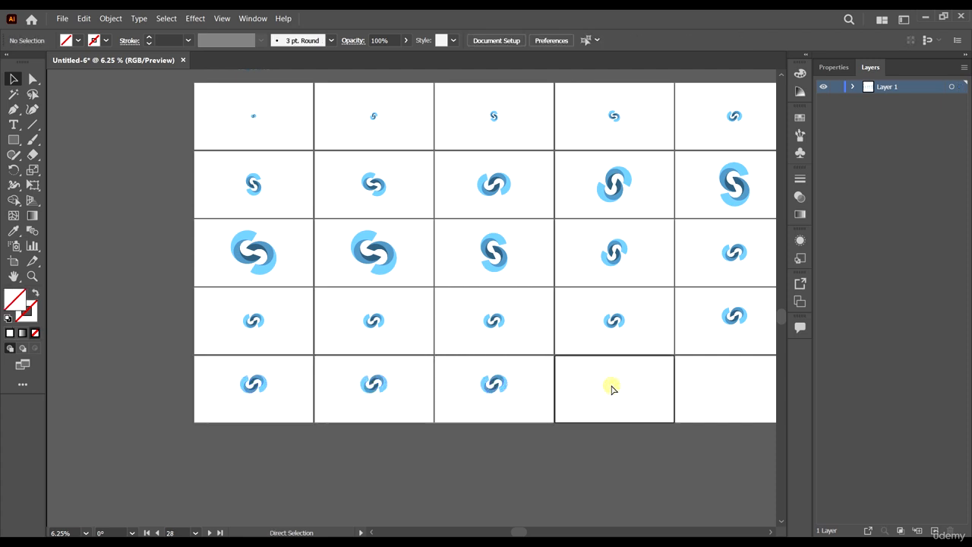
pyautogui.hotkey('ctrl', 'f')
# Delete the two empty artboards 29 and 30 and return to the Selection tool
pyautogui.scroll(-1, 334, 402)
pyautogui.click(504, 386)
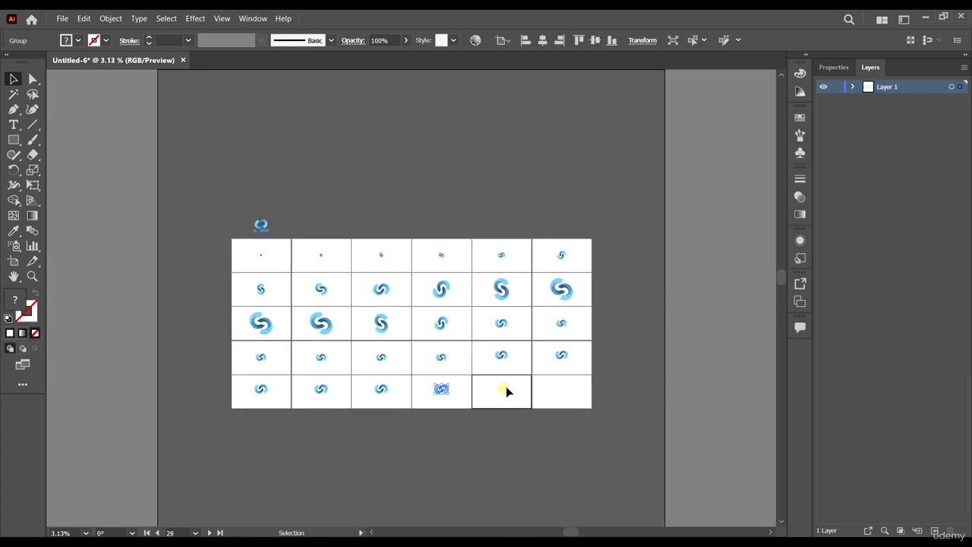
pyautogui.scroll(1, 518, 406)
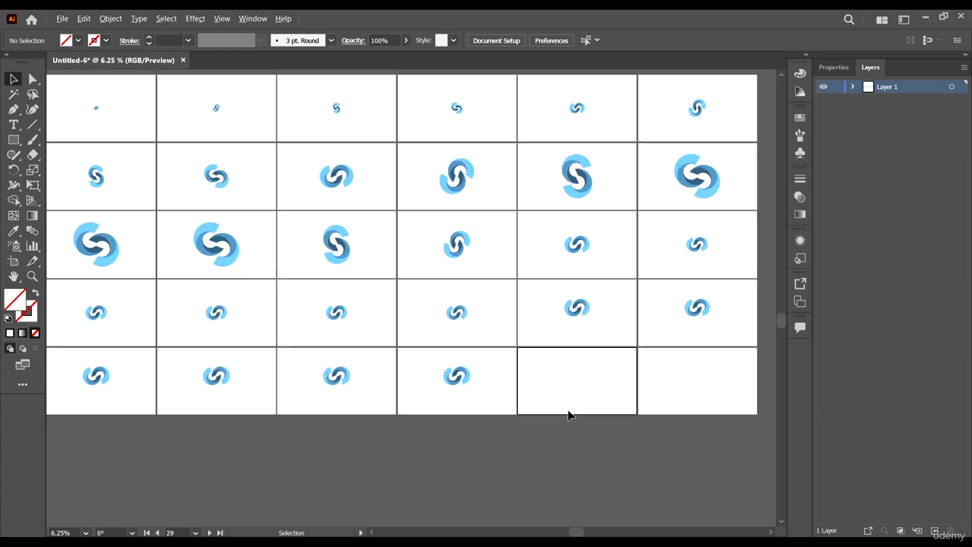
pyautogui.hscroll(2, 547, 398)
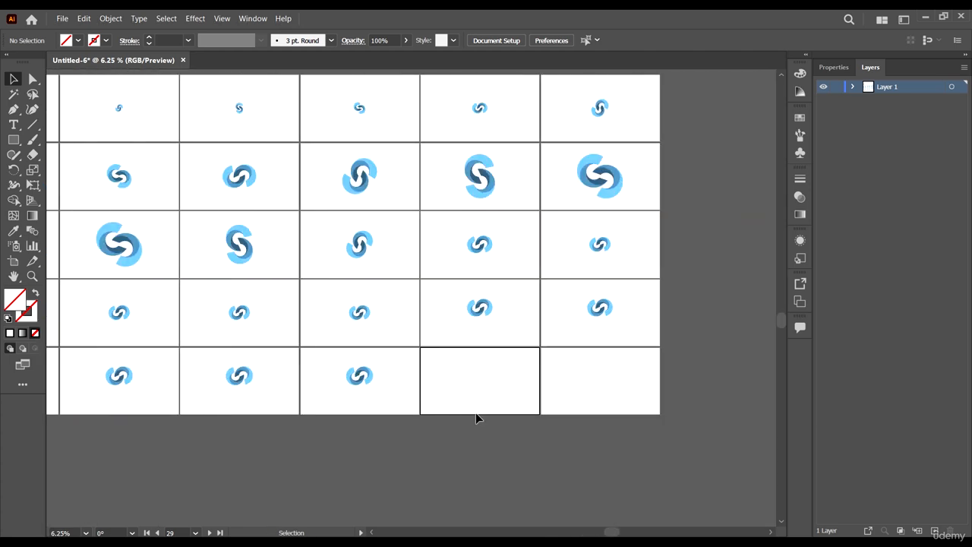
pyautogui.hotkey('shift', 'o')
pyautogui.click(578, 379)
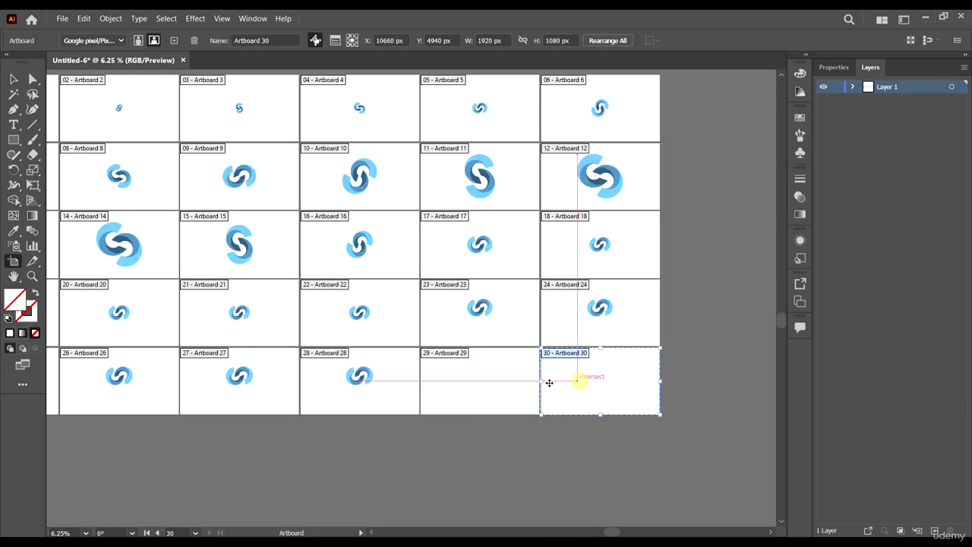
pyautogui.keyDown('shift'); pyautogui.click(486, 382); pyautogui.keyUp('shift')
pyautogui.press('Delete')
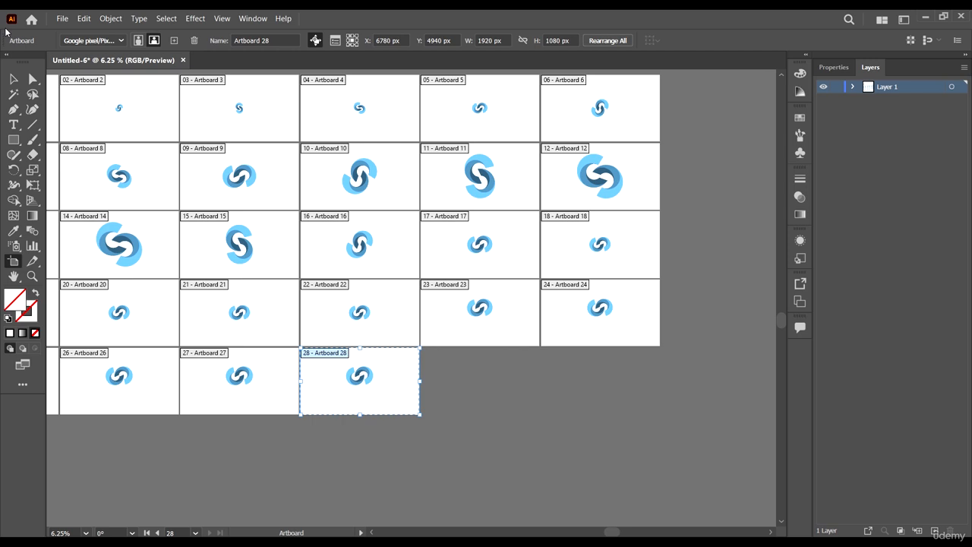
pyautogui.click(14, 78)
pyautogui.click(538, 406)
pyautogui.hotkey('ctrl', '-')
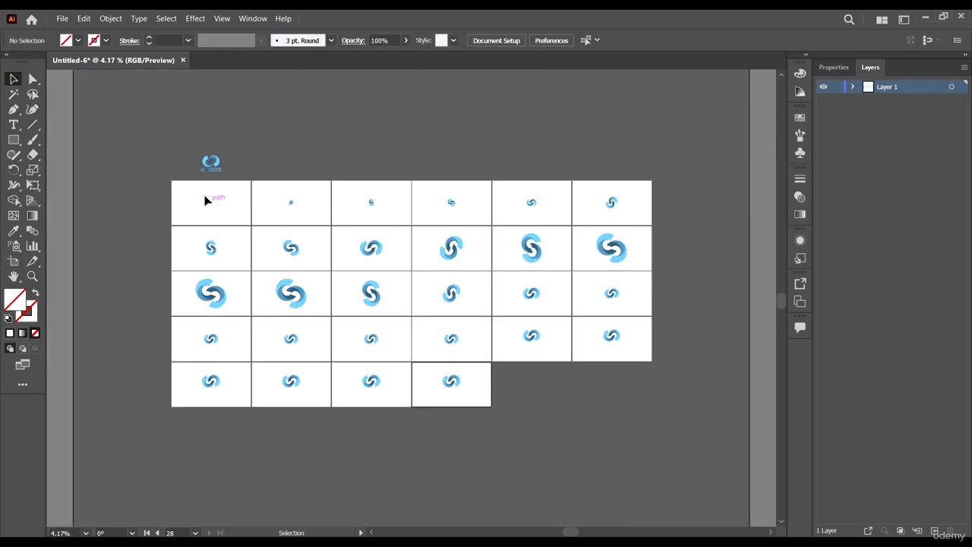
# Duplicate the full Sequence logo beside the original above the artboards, ungroup the copy and cut out its SEQUENCE wordmark
pyautogui.scroll(6, 190, 186)
pyautogui.scroll(-3, 363, 364)
pyautogui.scroll(-1, 368, 314)
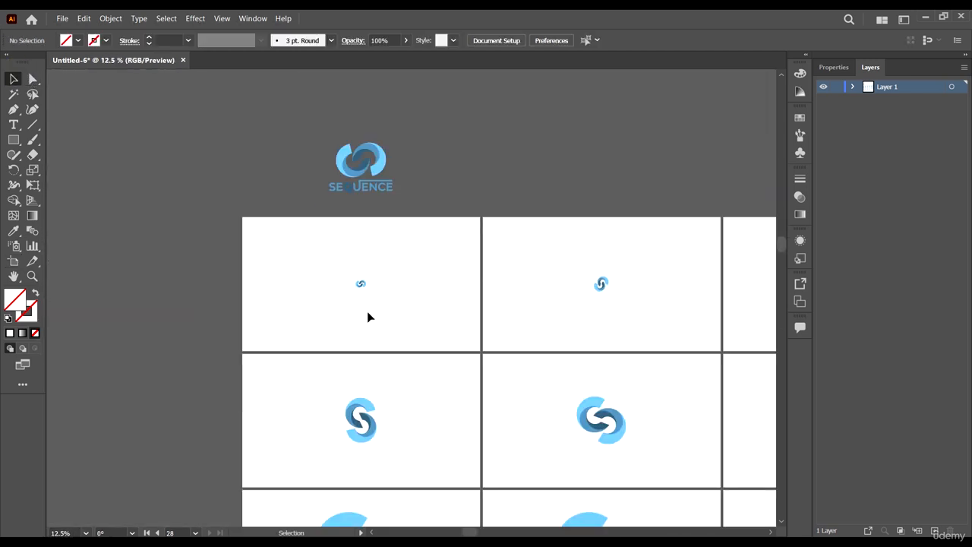
pyautogui.scroll(1, 341, 284)
pyautogui.scroll(2, 420, 243)
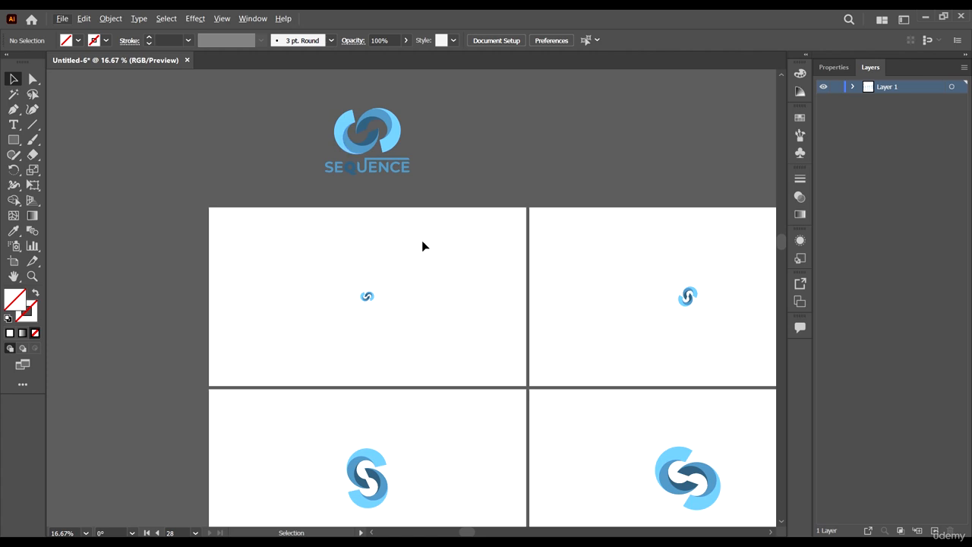
pyautogui.click(377, 207)
pyautogui.moveTo(378, 207); pyautogui.dragTo(450, 211)
pyautogui.rightClick(532, 193)
pyautogui.click(581, 284)
pyautogui.click(586, 191)
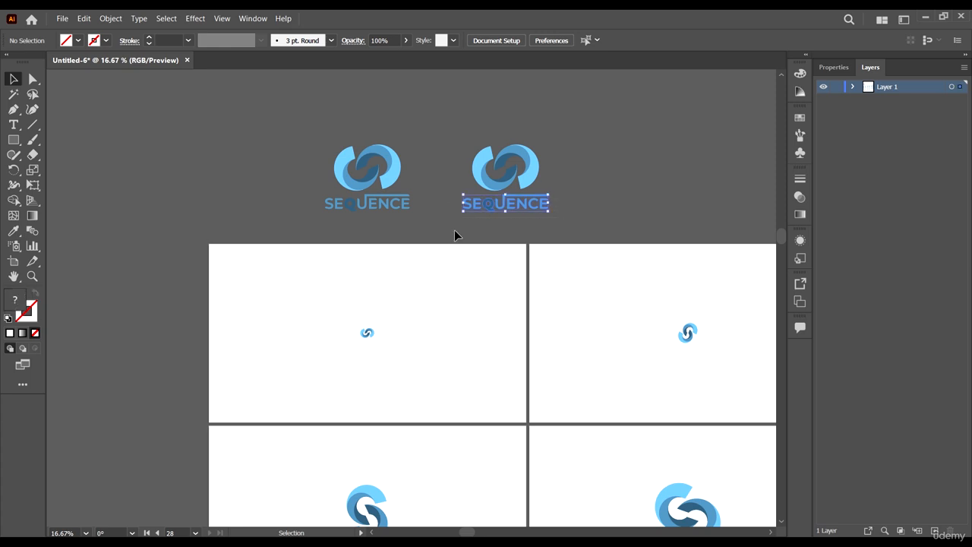
pyautogui.press('Delete')
pyautogui.scroll(-1, 434, 277)
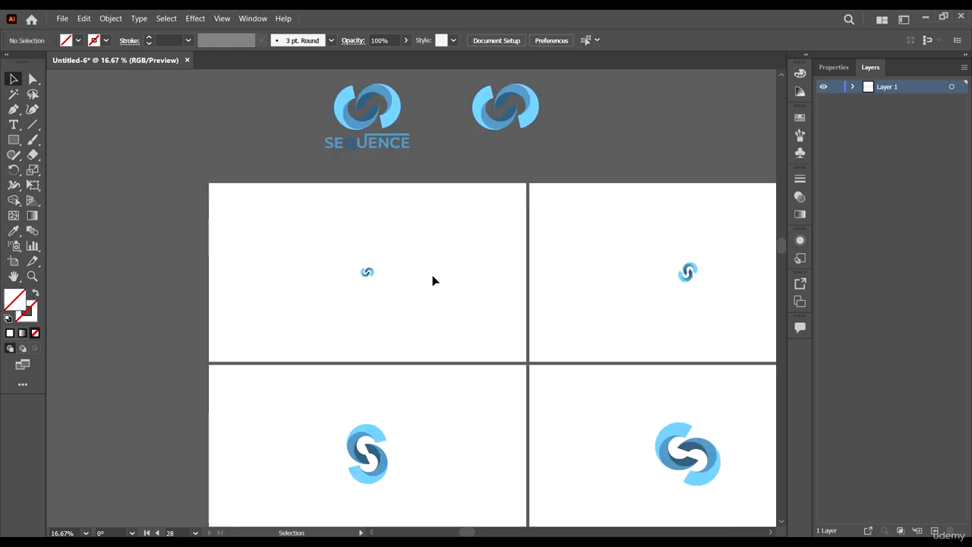
# Paste the SEQUENCE wordmark on the first artboard
pyautogui.click(446, 261)
pyautogui.hotkey('ctrl', 'v')
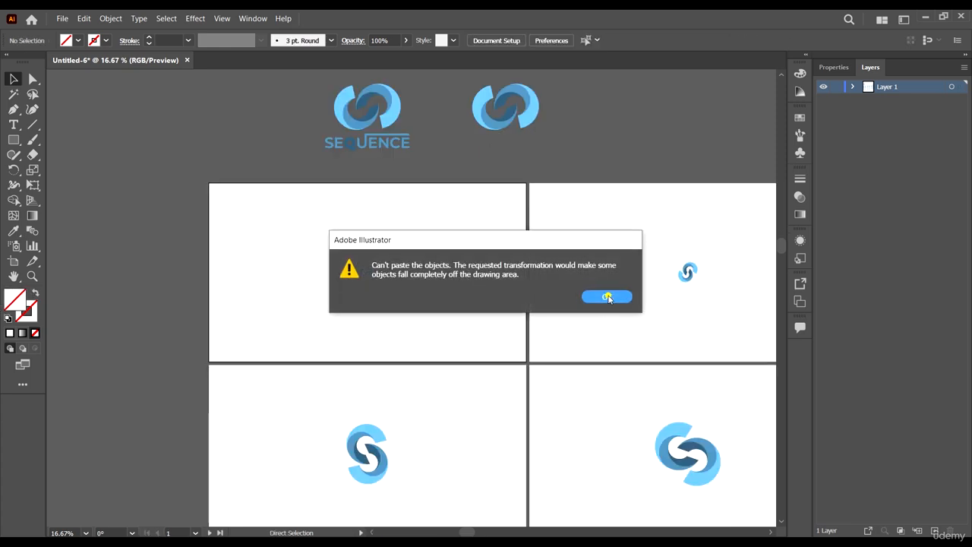
pyautogui.click(608, 296)
pyautogui.hotkey('ctrl', 'v')
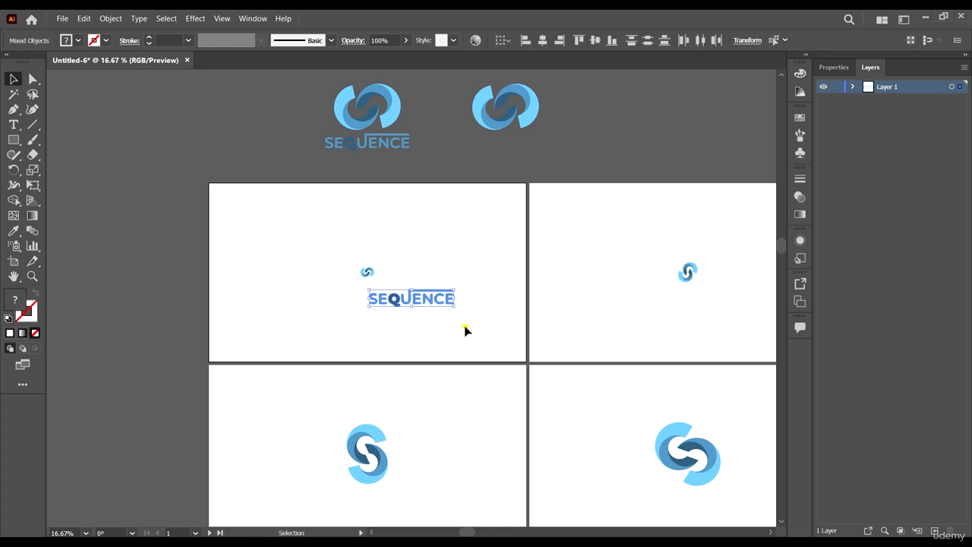
pyautogui.click(464, 325)
pyautogui.click(440, 298)
pyautogui.moveTo(480, 328); pyautogui.dragTo(362, 291)
pyautogui.click(543, 40)
pyautogui.press('a')
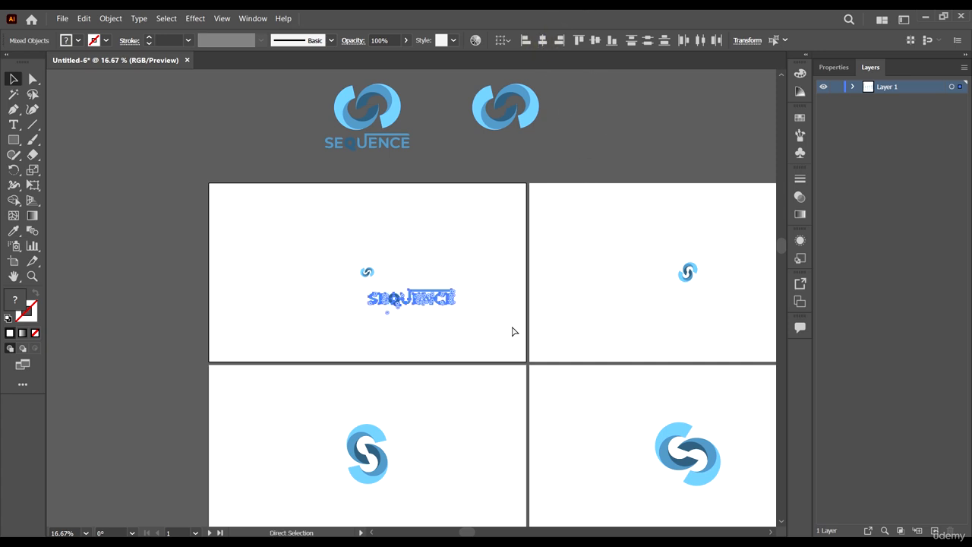
pyautogui.press('v')
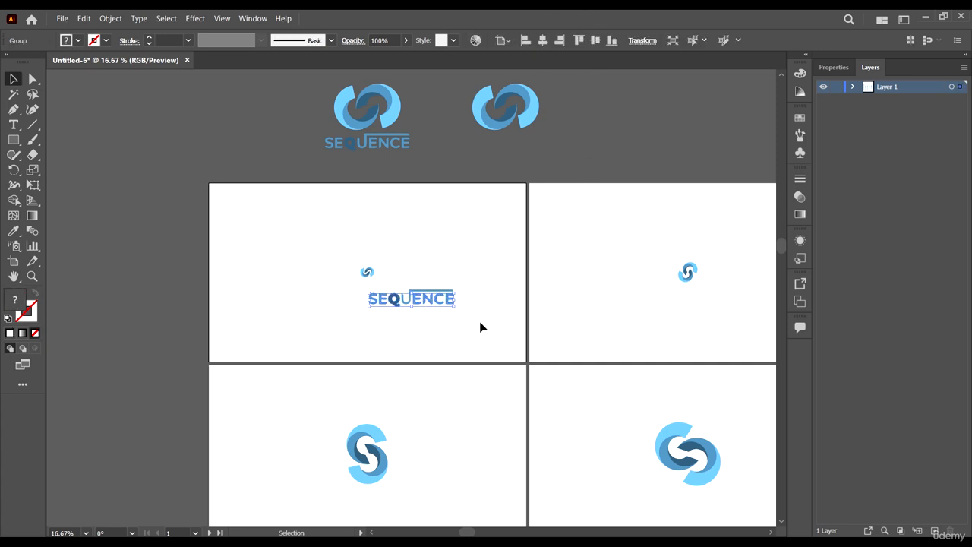
# Group the wordmark's parts, place the group below the small symbol and centre it horizontally on the first artboard
pyautogui.moveTo(478, 323); pyautogui.dragTo(355, 290)
pyautogui.rightClick(410, 294)
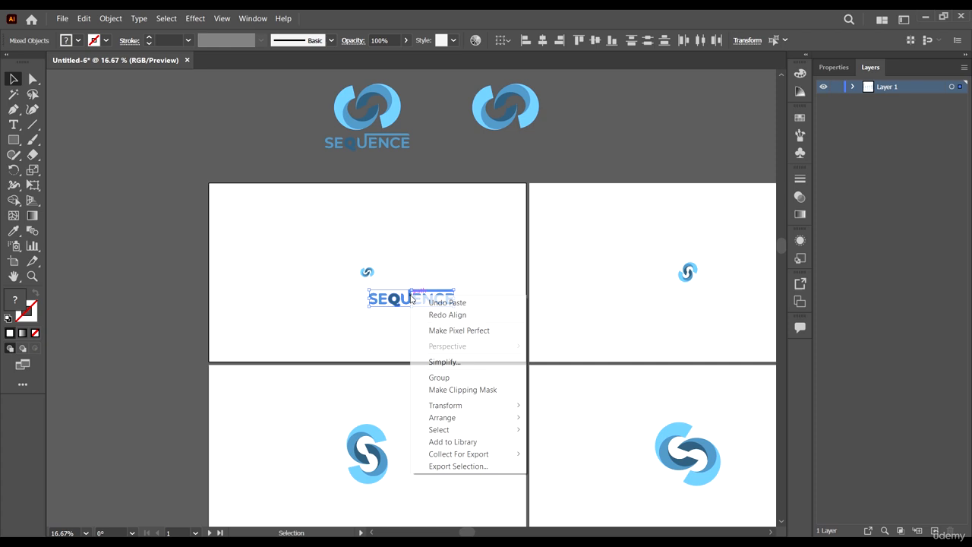
pyautogui.click(436, 378)
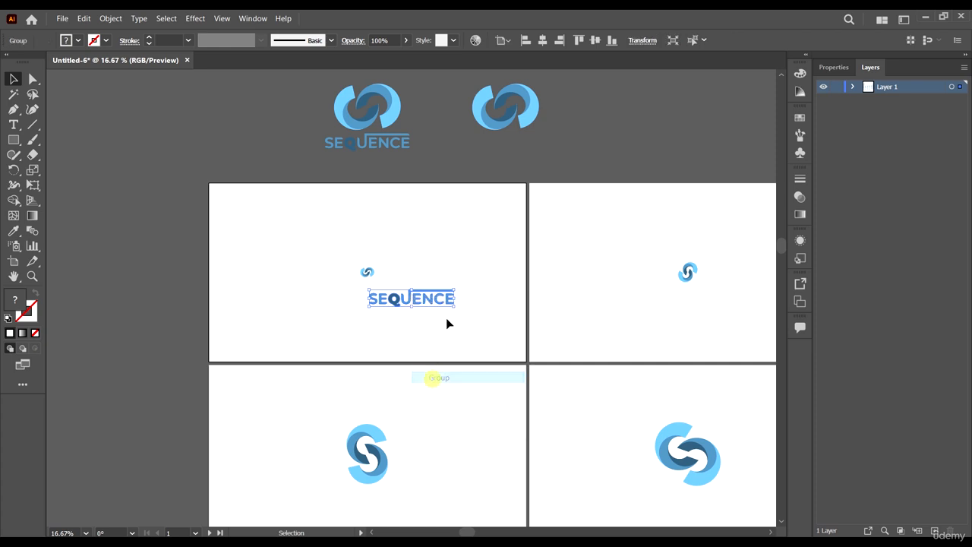
pyautogui.click(544, 40)
pyautogui.click(595, 41)
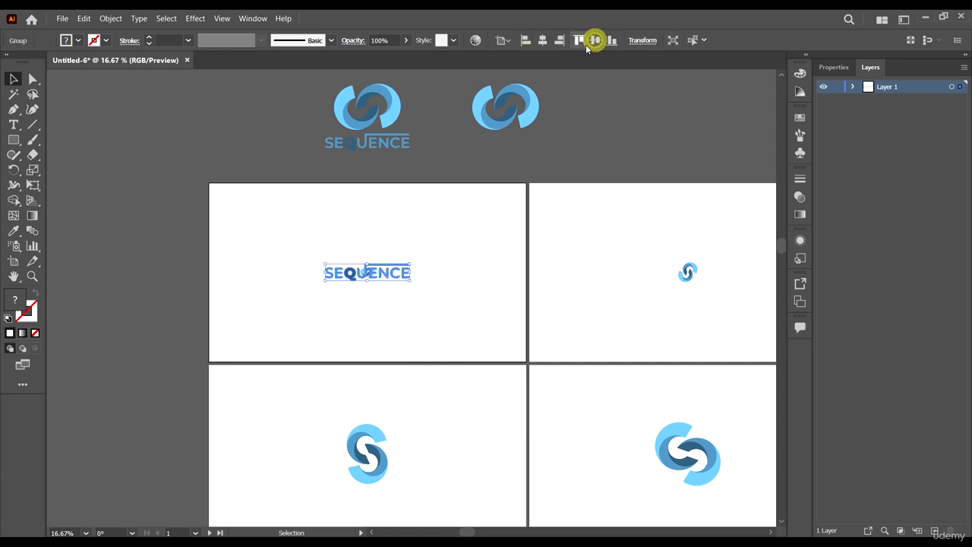
pyautogui.moveTo(396, 277); pyautogui.dragTo(354, 195)
pyautogui.click(540, 39)
# Copy the first artboard's wordmark and paste it in place below the symbol on the twenty-eighth artboard
pyautogui.scroll(-3, 254, 162)
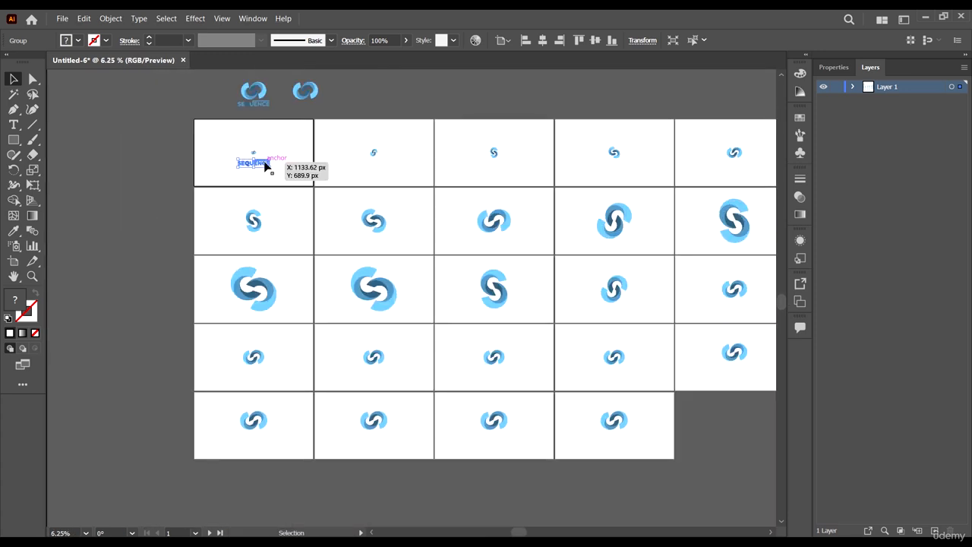
pyautogui.click(265, 163)
pyautogui.hotkey('ctrl', 'c')
pyautogui.scroll(2, 663, 465)
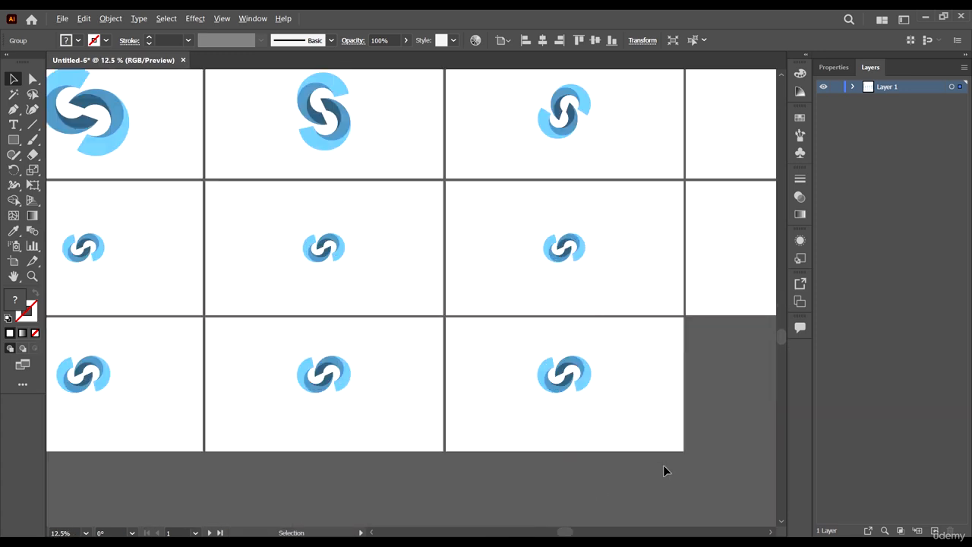
pyautogui.moveTo(764, 515); pyautogui.dragTo(648, 409)
pyautogui.scroll(2, 467, 267)
pyautogui.click(543, 327)
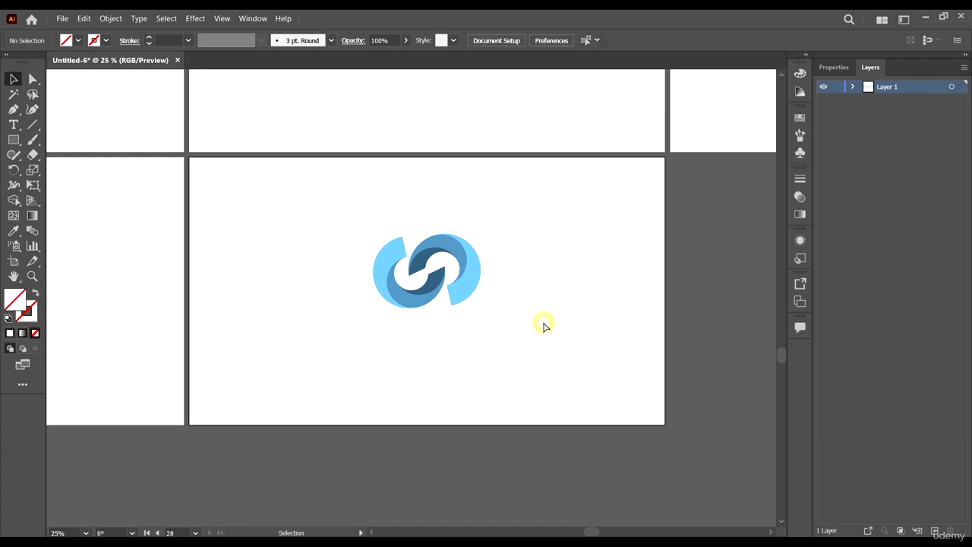
pyautogui.hotkey('ctrl', 'f')
pyautogui.click(642, 354)
# Examine the wordmark's placement on the twenty-eighth artboard and on the first artboard
pyautogui.scroll(-3, 591, 326)
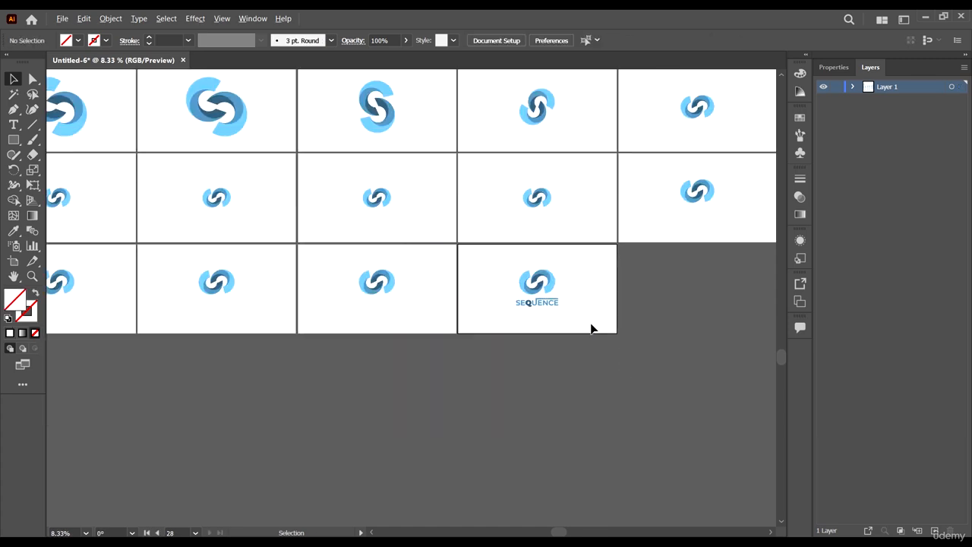
pyautogui.click(553, 306)
pyautogui.scroll(2, 570, 324)
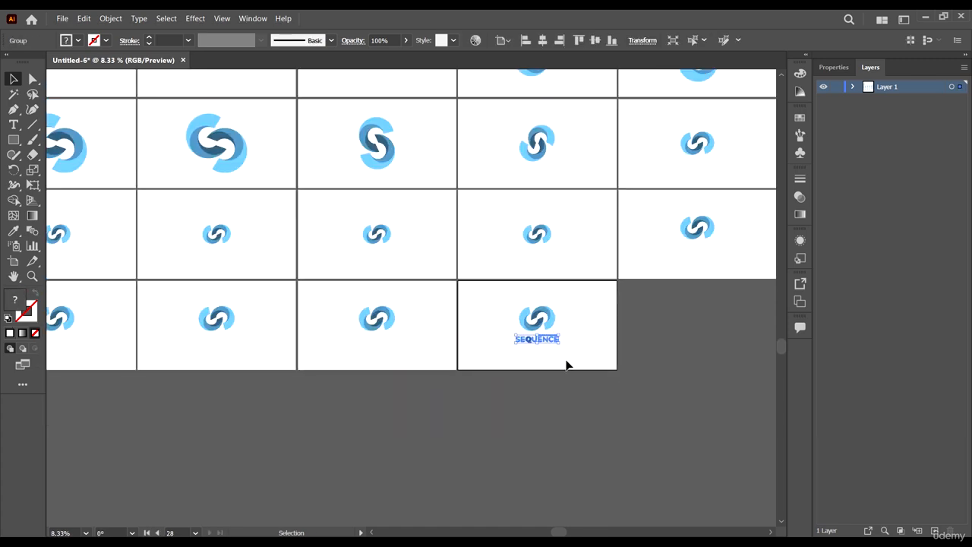
pyautogui.scroll(4, 551, 346)
pyautogui.scroll(-5, 507, 299)
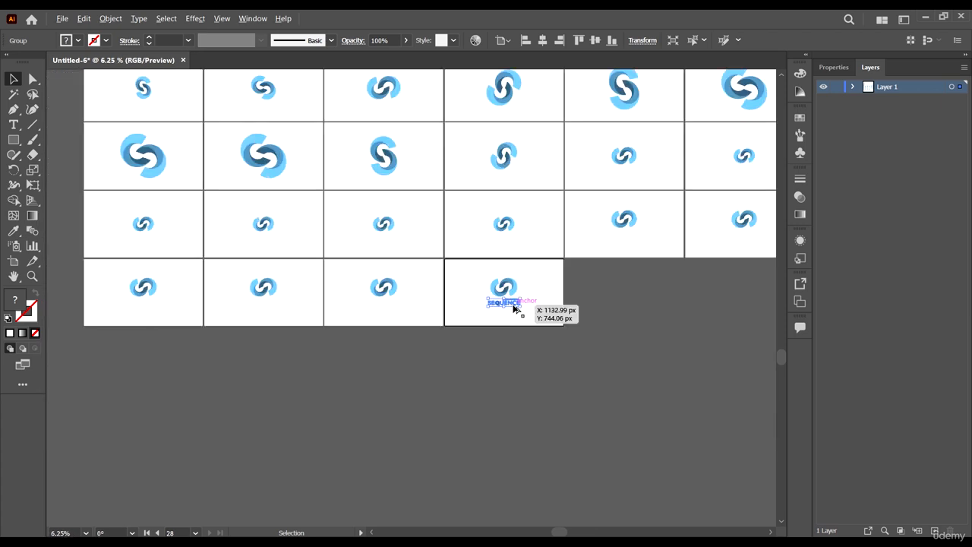
pyautogui.moveTo(552, 327); pyautogui.dragTo(562, 356)
pyautogui.scroll(6, 524, 318)
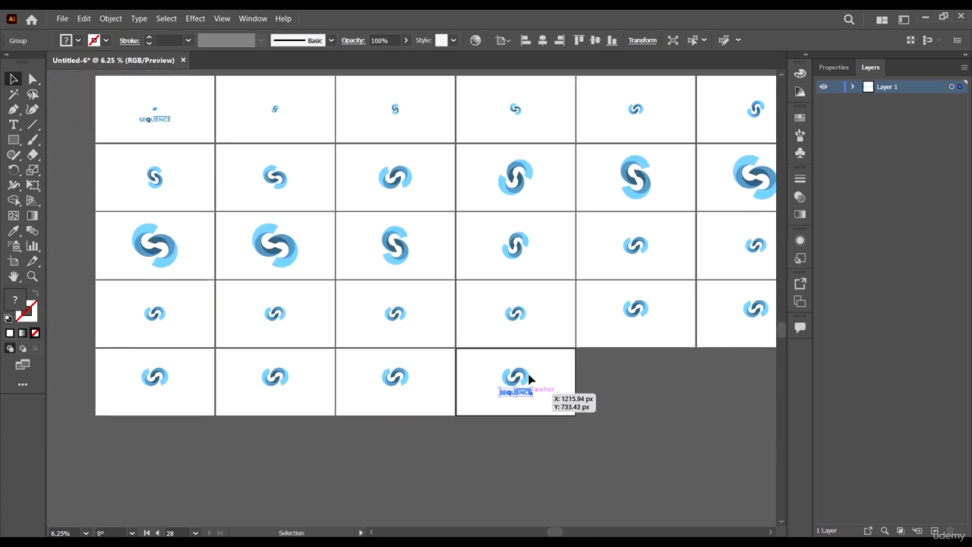
pyautogui.scroll(-2, 541, 443)
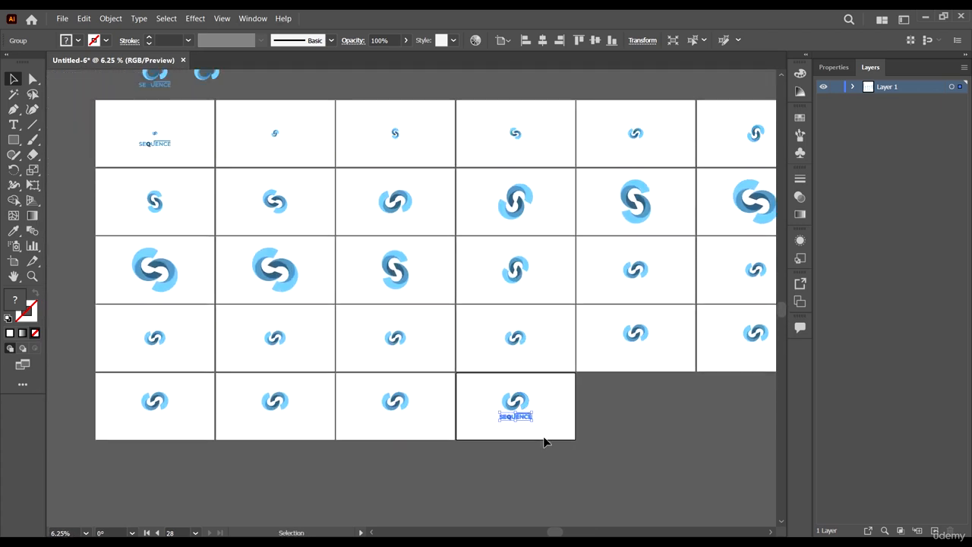
pyautogui.scroll(4, 125, 116)
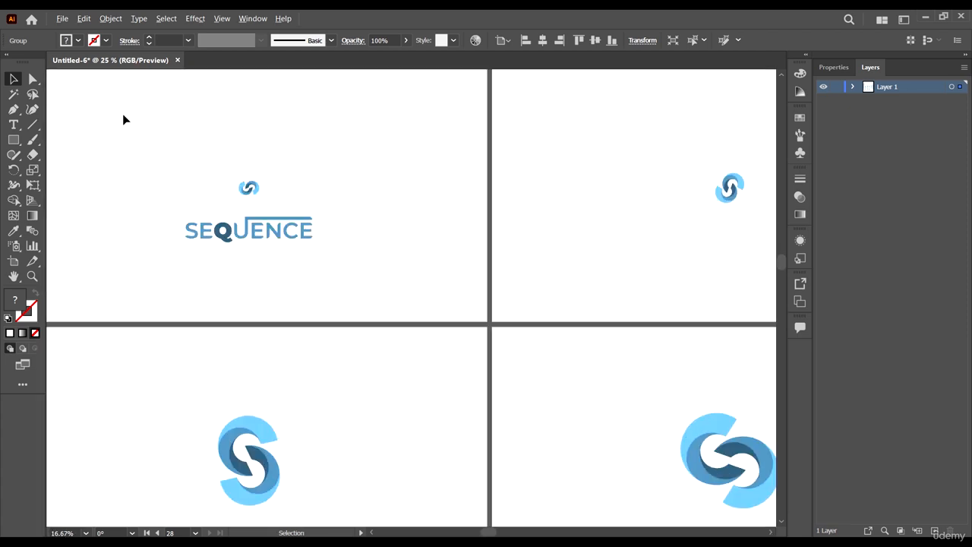
pyautogui.moveTo(309, 285); pyautogui.dragTo(381, 325)
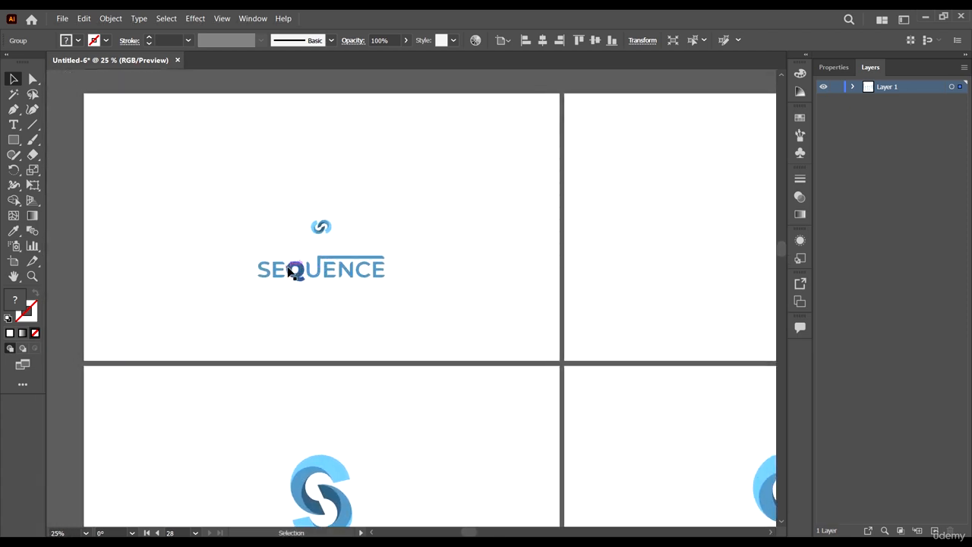
pyautogui.scroll(1, 289, 267)
pyautogui.scroll(1, 297, 307)
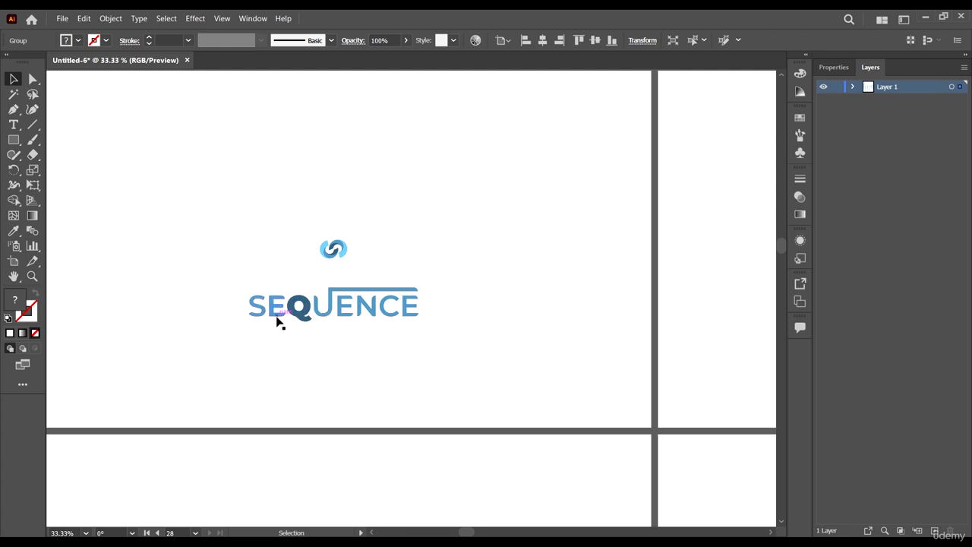
pyautogui.scroll(-5, 275, 310)
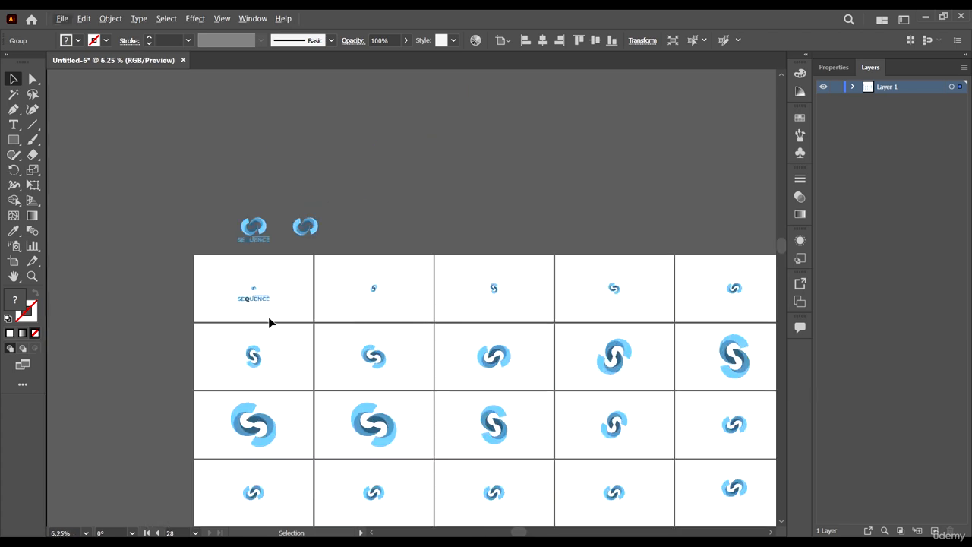
# Move the first artboard's wordmark below the symbol on the fifth artboard and centre it horizontally there
pyautogui.moveTo(290, 332); pyautogui.dragTo(133, 246)
pyautogui.scroll(-1, 199, 211)
pyautogui.scroll(-1, 198, 211)
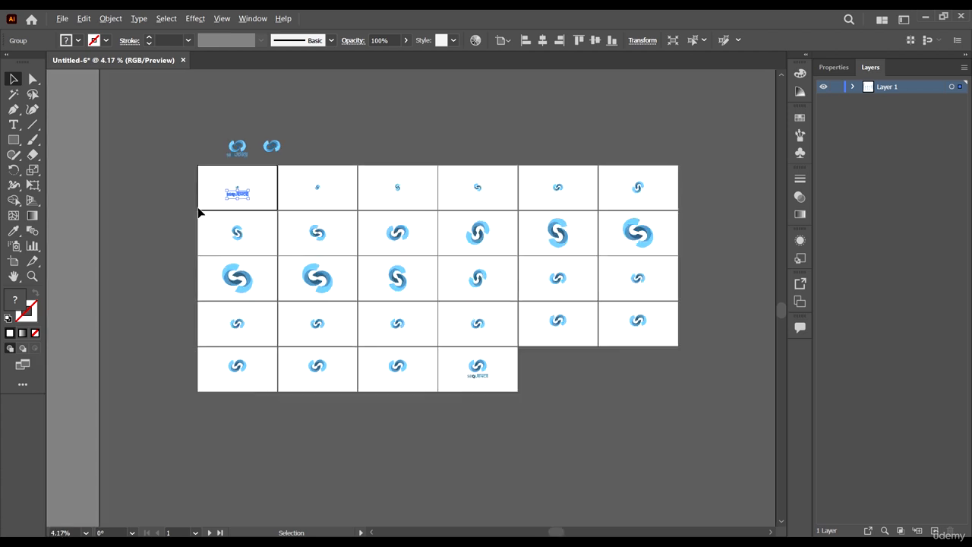
pyautogui.scroll(1, 209, 206)
pyautogui.moveTo(389, 272); pyautogui.dragTo(238, 317)
pyautogui.moveTo(113, 239); pyautogui.dragTo(600, 282)
pyautogui.moveTo(596, 282); pyautogui.dragTo(597, 283)
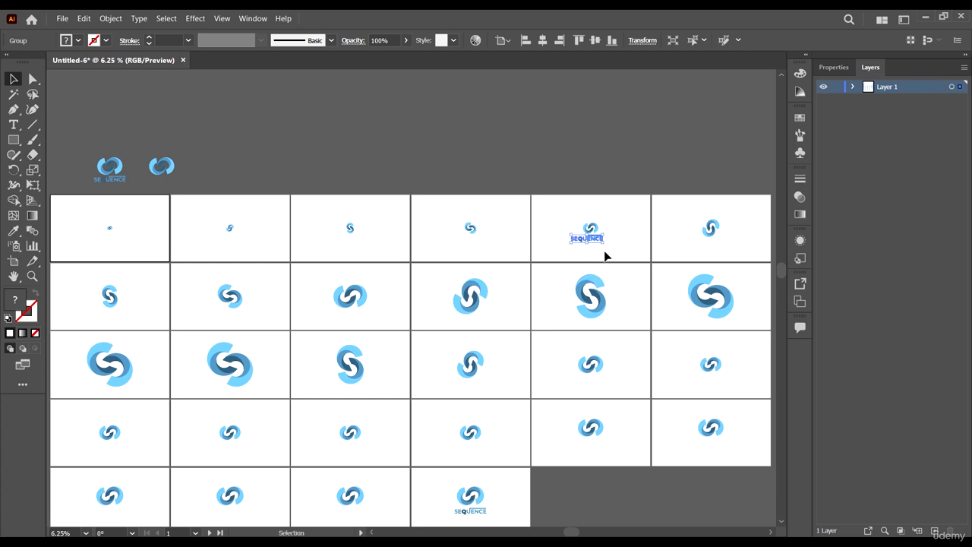
pyautogui.click(589, 239)
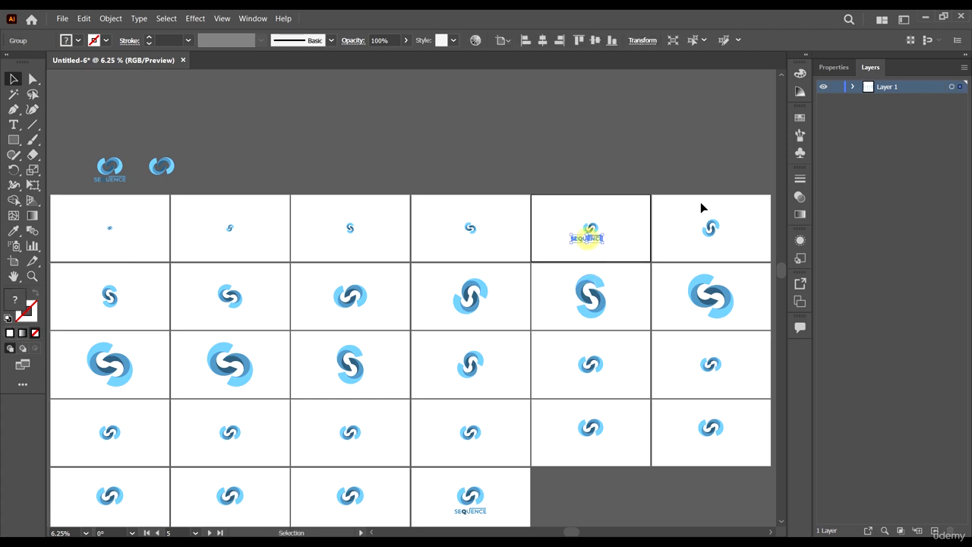
pyautogui.click(542, 40)
pyautogui.click(651, 217)
pyautogui.scroll(3, 501, 213)
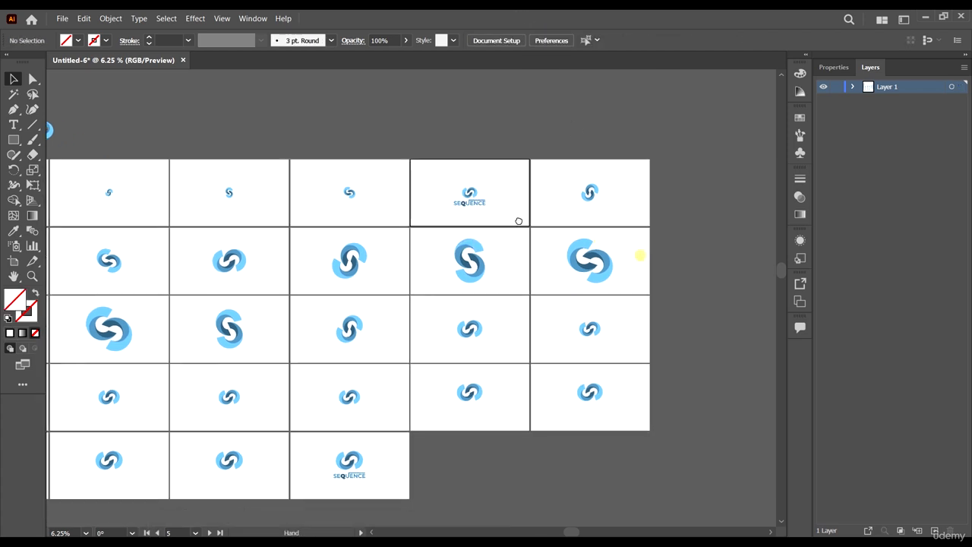
# Try to move the fifth artboard's wordmark below the symbol on the sixteenth artboard
pyautogui.scroll(1, 485, 205)
pyautogui.scroll(-5, 501, 245)
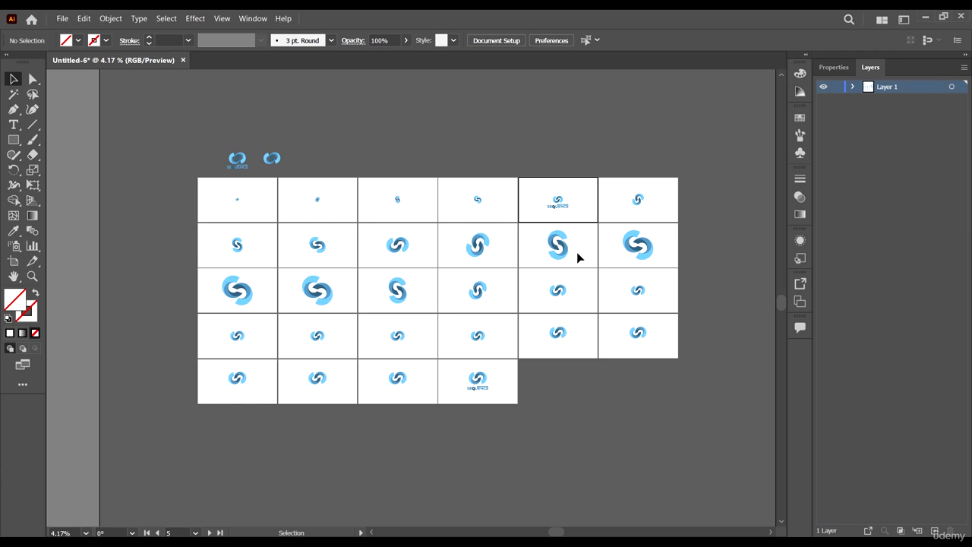
pyautogui.moveTo(556, 291); pyautogui.dragTo(555, 289)
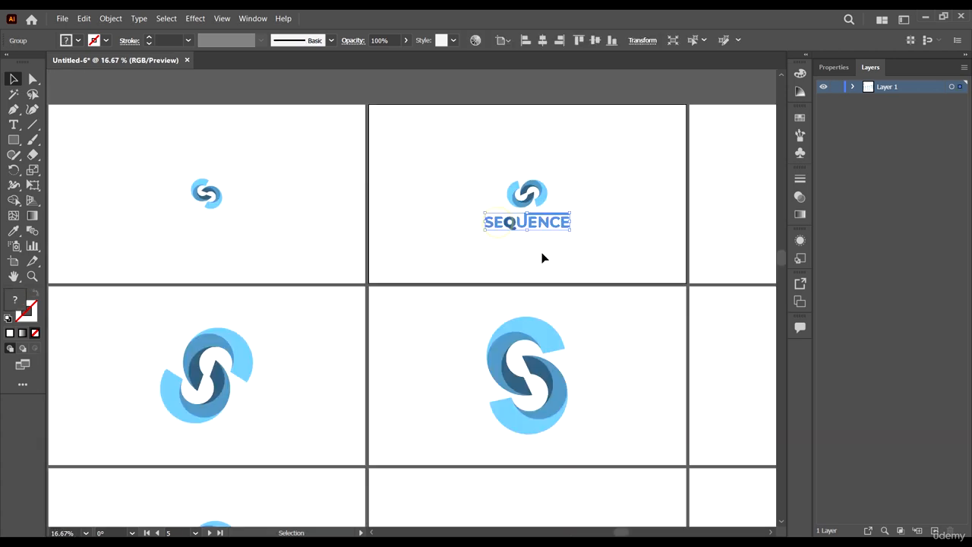
pyautogui.scroll(-4, 542, 258)
pyautogui.scroll(2, 514, 286)
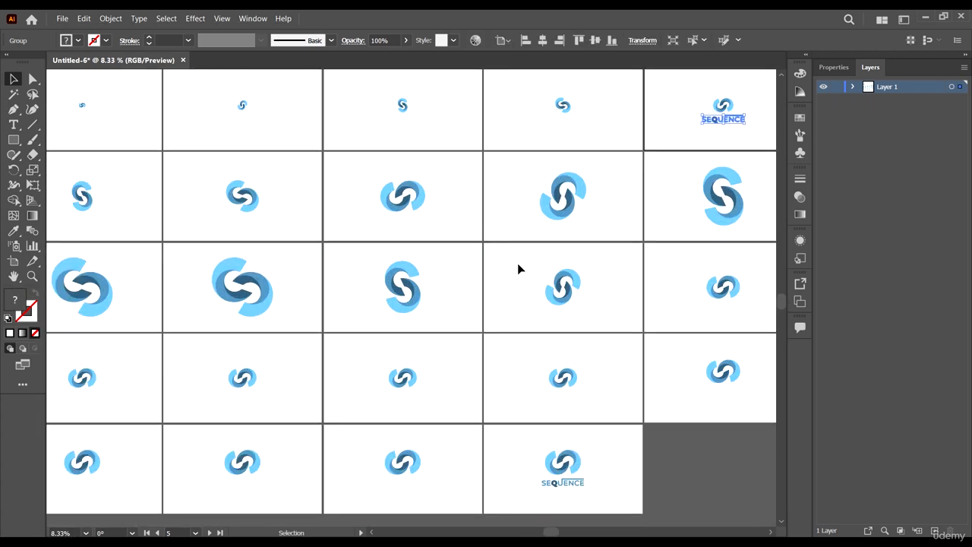
pyautogui.hscroll(3, 725, 196)
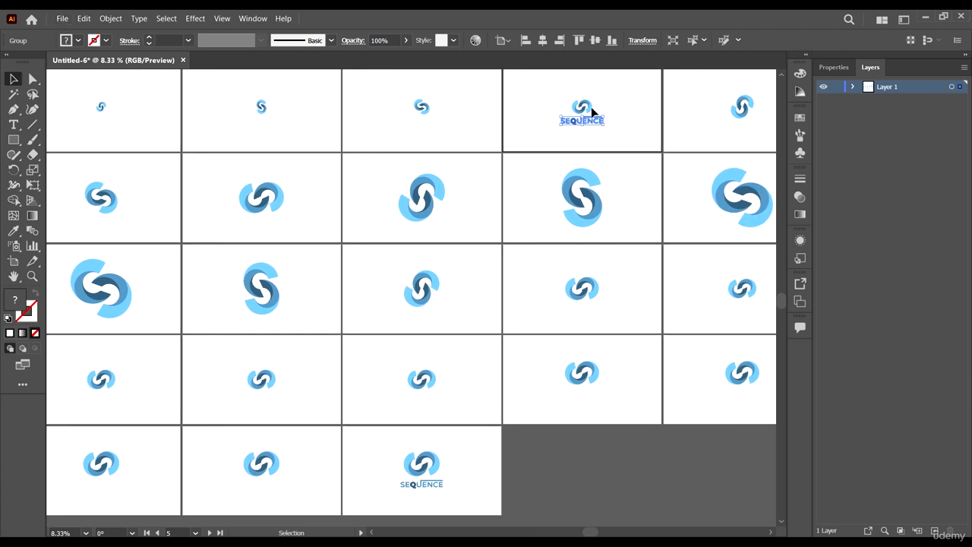
pyautogui.scroll(1, 604, 220)
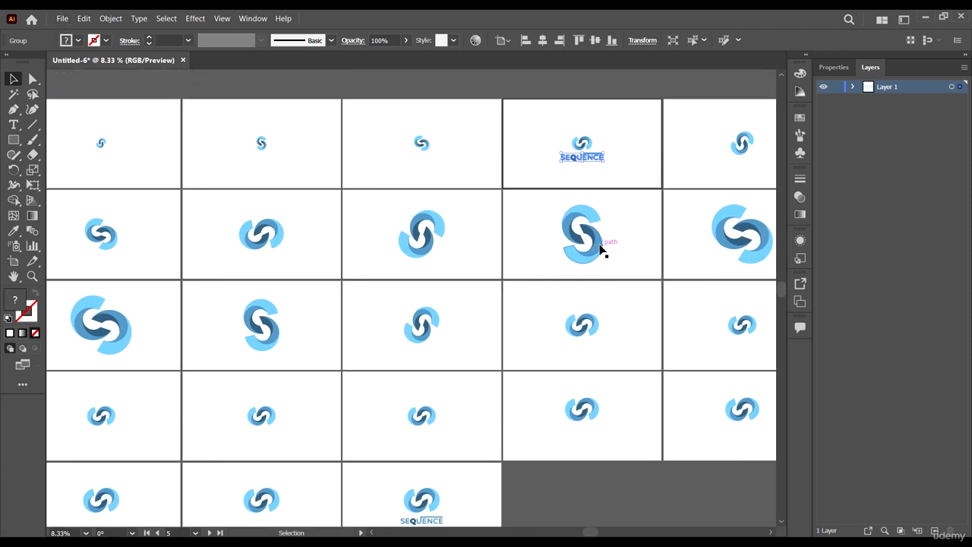
pyautogui.moveTo(591, 158); pyautogui.dragTo(430, 318)
pyautogui.scroll(-1, 590, 159)
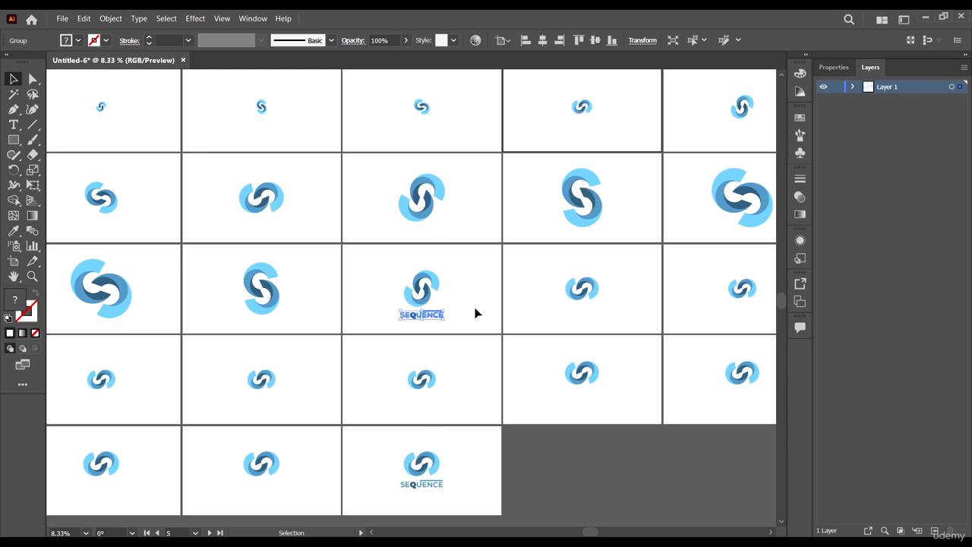
pyautogui.hotkey('ctrl', 'z')
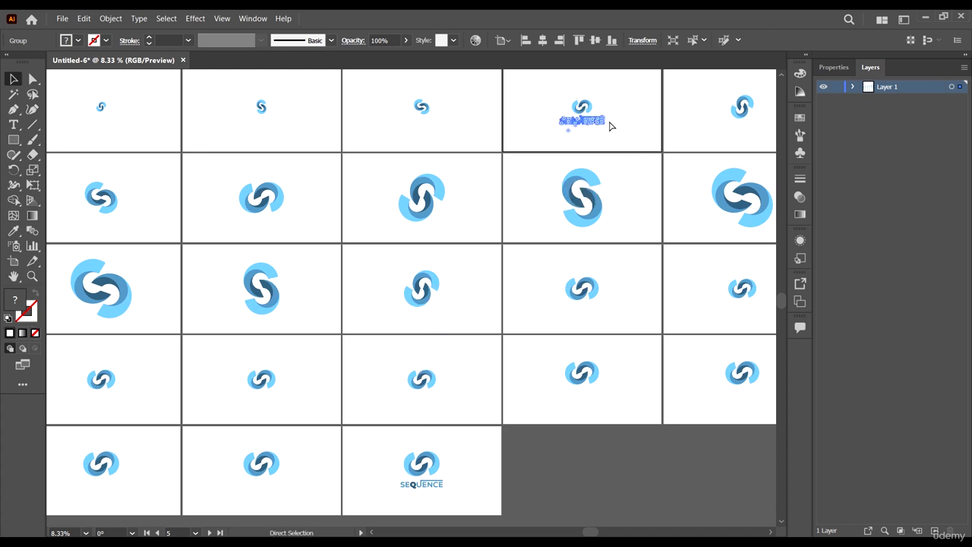
# Cut the wordmark from the fifth artboard and paste it in place on the sixteenth artboard
pyautogui.hotkey('ctrl', 'z')
pyautogui.click(478, 299)
pyautogui.hotkey('ctrl', 'f')
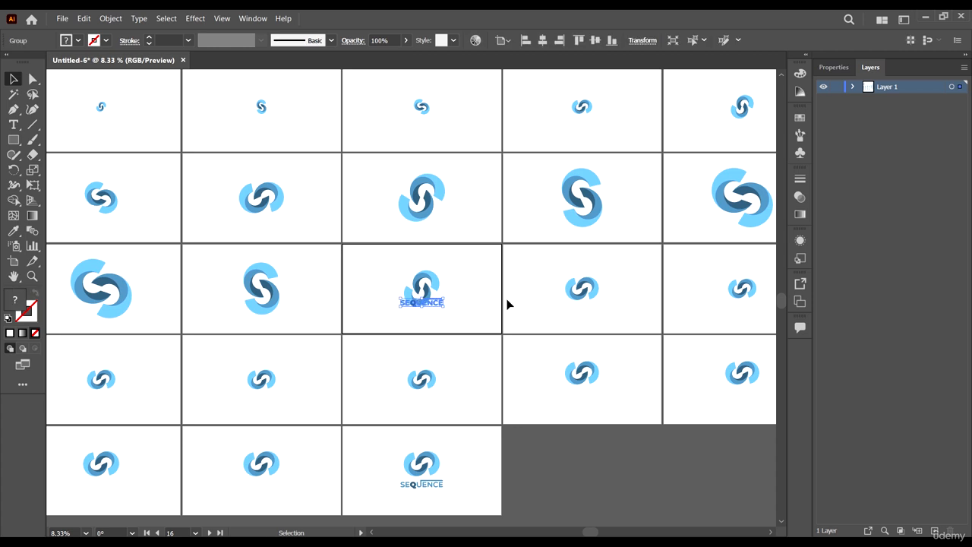
# Move the sixteenth artboard's wordmark below the symbol on the seventeenth artboard and centre it horizontally there
pyautogui.click(504, 302)
pyautogui.scroll(-2, 454, 285)
pyautogui.click(434, 267)
pyautogui.moveTo(434, 268); pyautogui.dragTo(748, 287)
pyautogui.moveTo(664, 349); pyautogui.dragTo(625, 342)
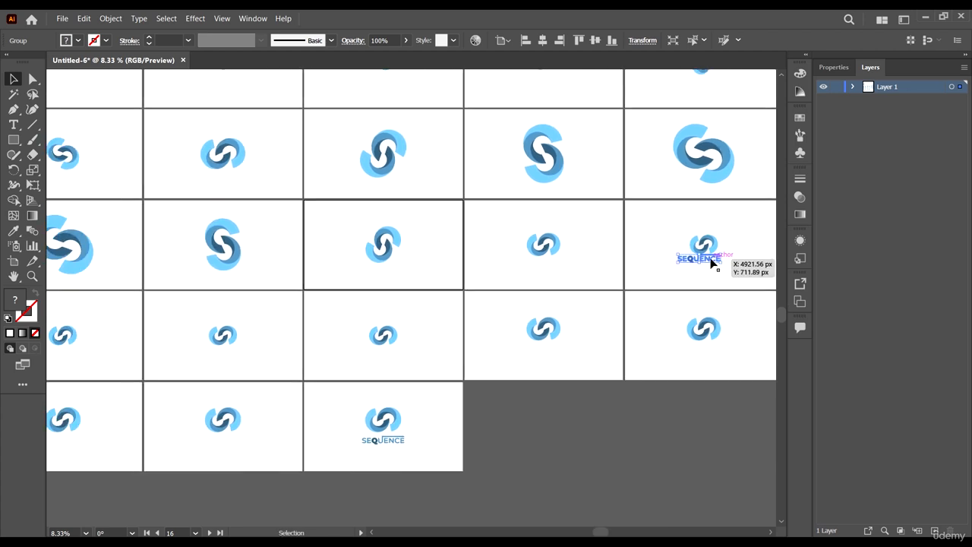
pyautogui.moveTo(703, 263); pyautogui.dragTo(544, 308)
pyautogui.scroll(5, 560, 258)
pyautogui.click(541, 41)
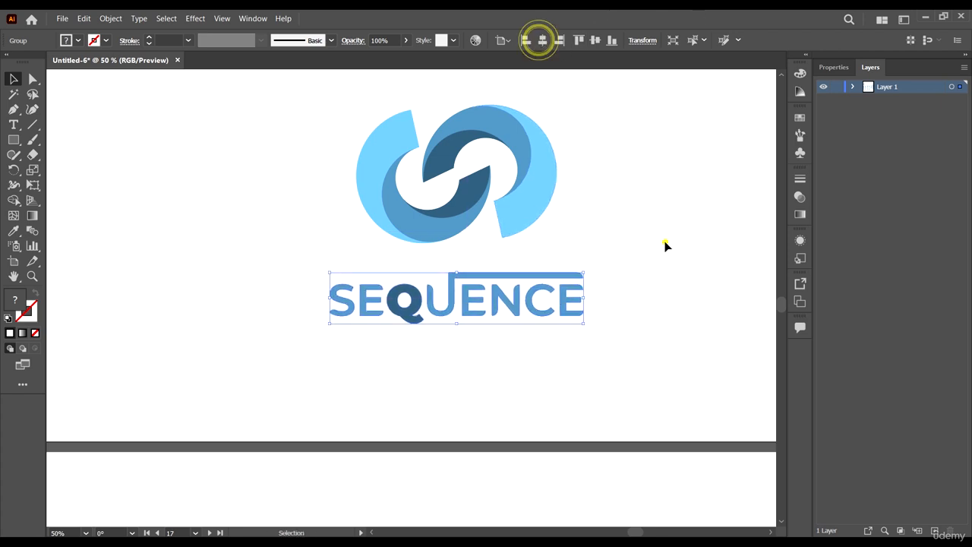
pyautogui.click(663, 246)
# Move the seventeenth artboard's wordmark below the symbol on the sixteenth artboard and centre it horizontally there
pyautogui.scroll(-2, 522, 263)
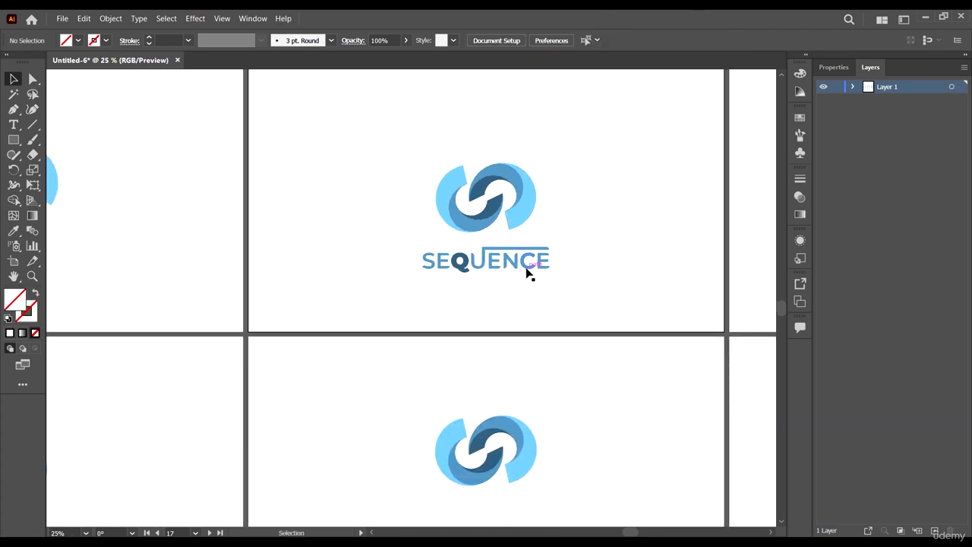
pyautogui.click(526, 269)
pyautogui.scroll(-5, 575, 267)
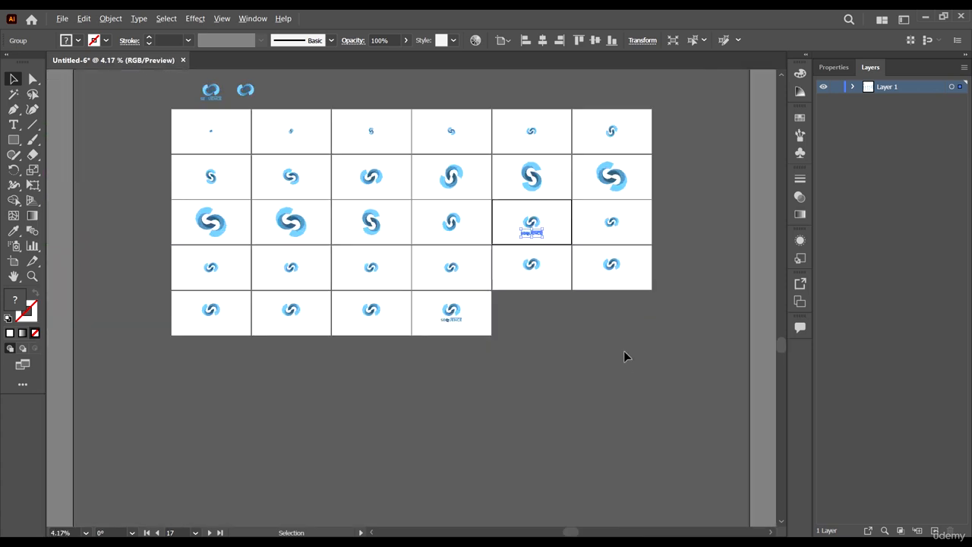
pyautogui.click(623, 356)
pyautogui.scroll(7, 568, 236)
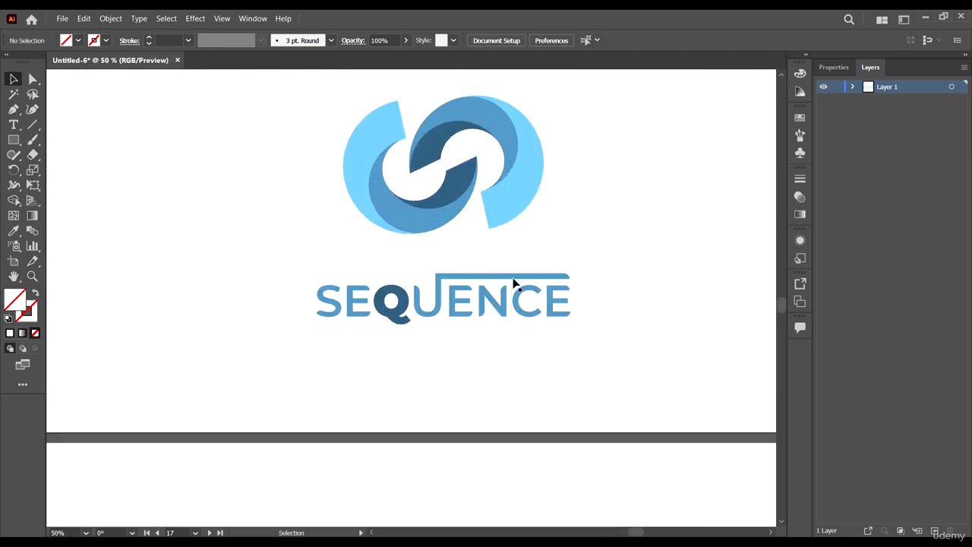
pyautogui.scroll(-7, 513, 283)
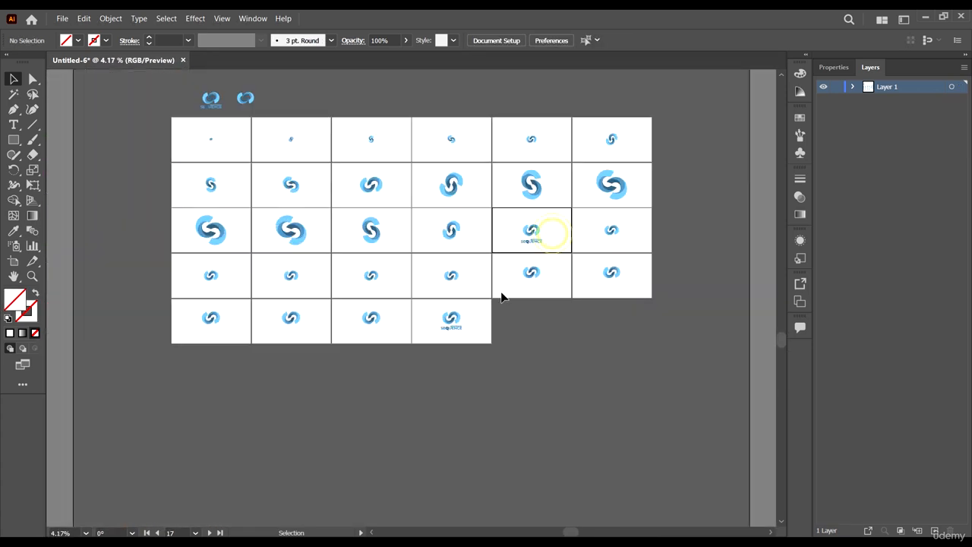
pyautogui.scroll(2, 440, 231)
pyautogui.click(470, 257)
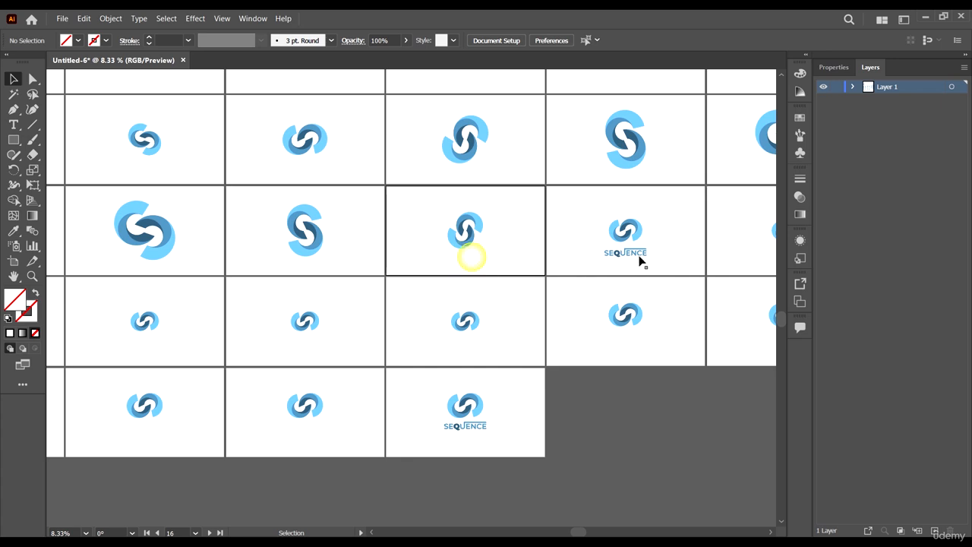
pyautogui.moveTo(636, 259); pyautogui.dragTo(486, 260)
pyautogui.click(542, 41)
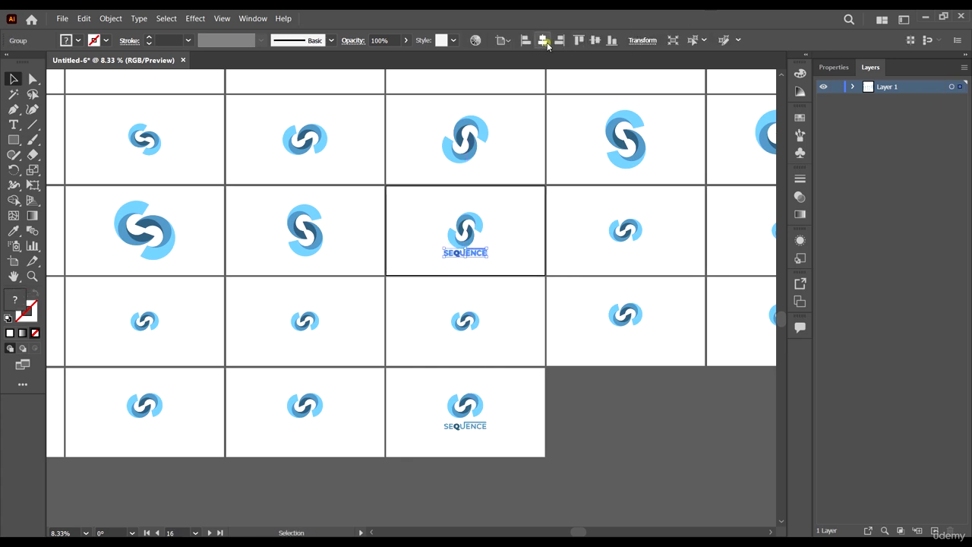
pyautogui.click(542, 281)
# Ungroup the wordmark on the sixteenth artboard and its inner group into individual letters
pyautogui.scroll(4, 478, 254)
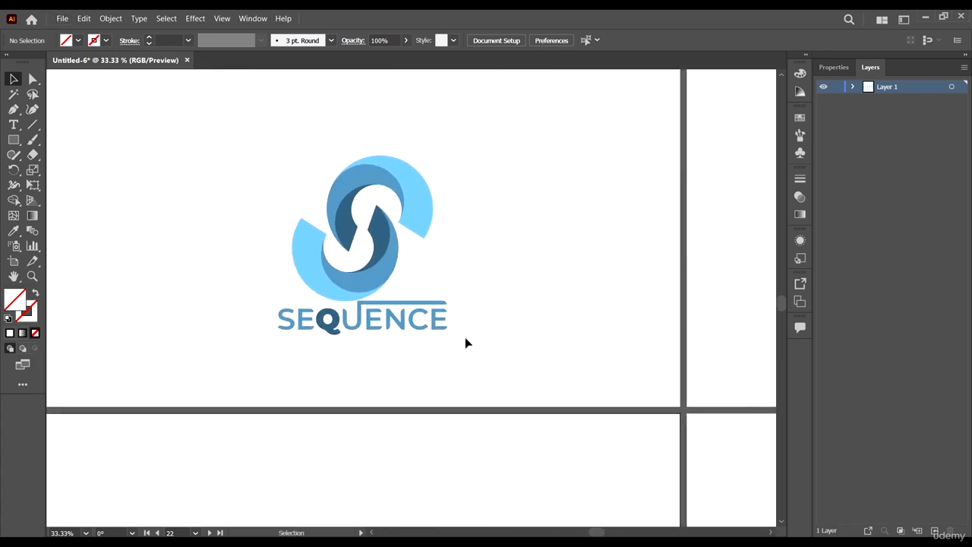
pyautogui.click(441, 321)
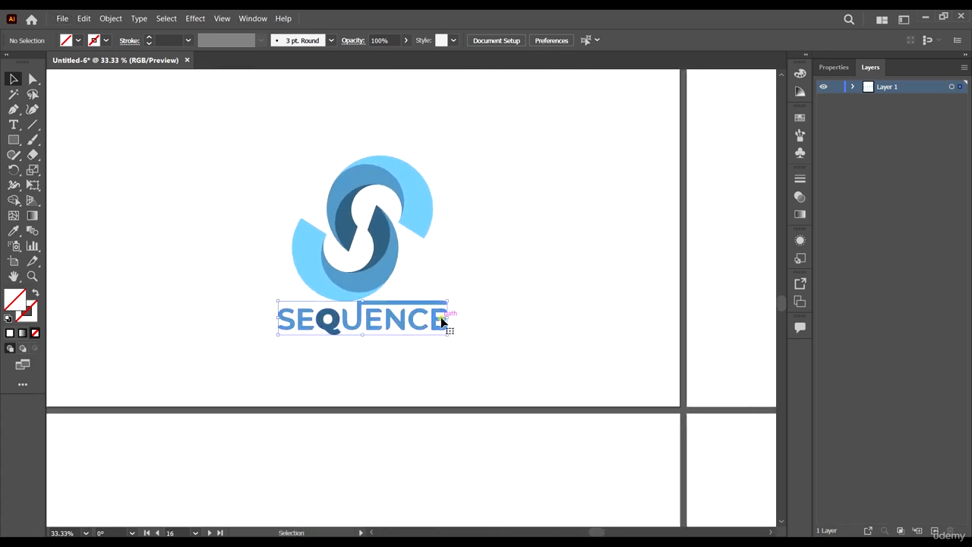
pyautogui.rightClick(441, 321)
pyautogui.click(494, 407)
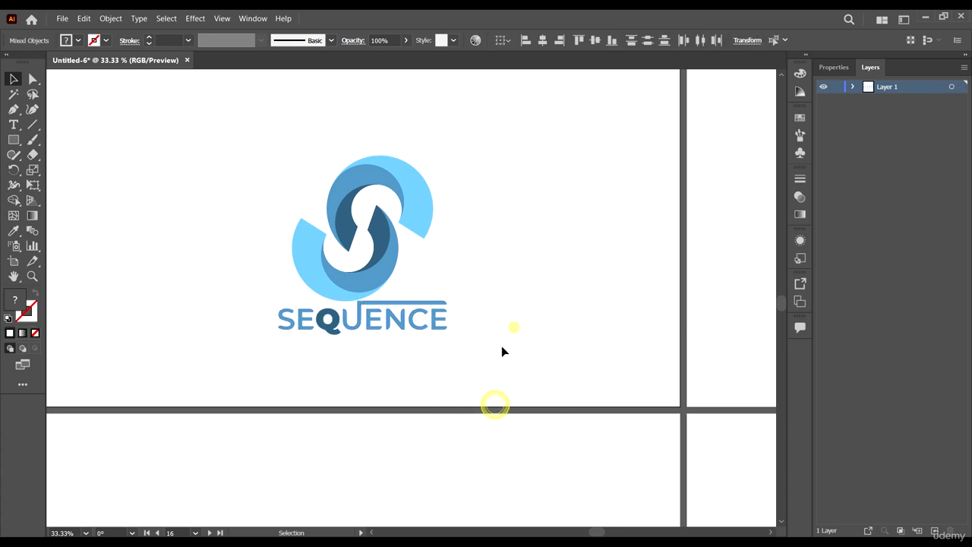
pyautogui.moveTo(456, 346); pyautogui.dragTo(299, 321)
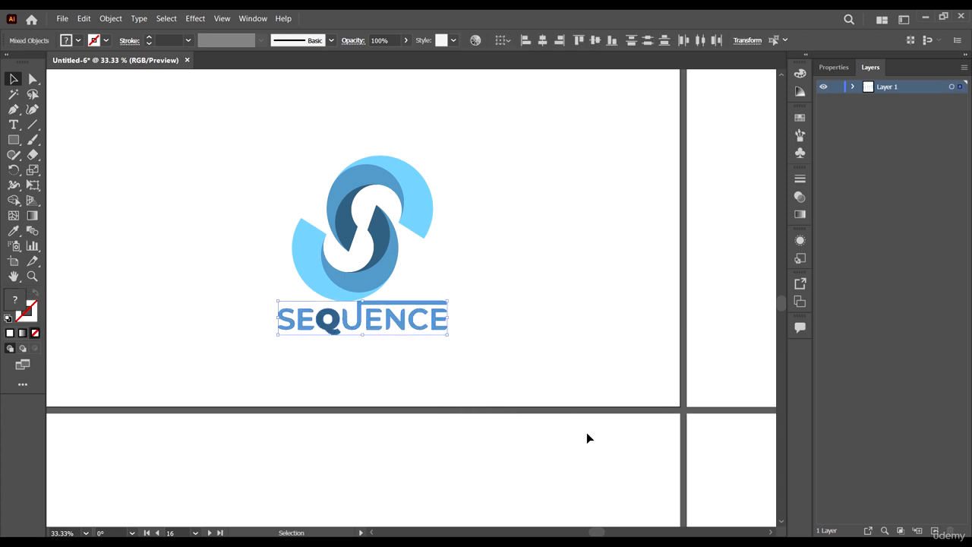
pyautogui.click(557, 358)
pyautogui.click(440, 328)
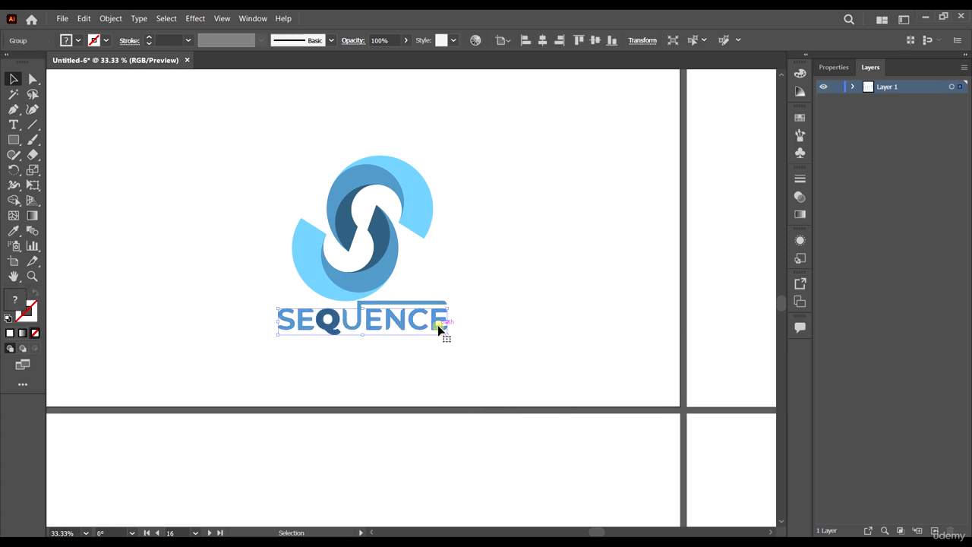
pyautogui.rightClick(440, 330)
pyautogui.click(497, 417)
pyautogui.click(535, 288)
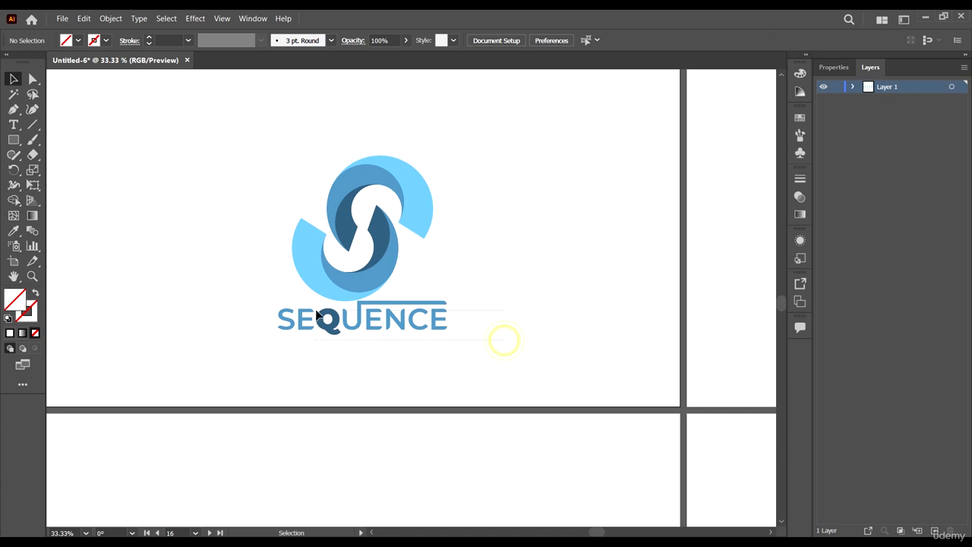
# Try deleting every part of the sixteenth artboard's wordmark except the letter S
pyautogui.moveTo(316, 312); pyautogui.dragTo(306, 312)
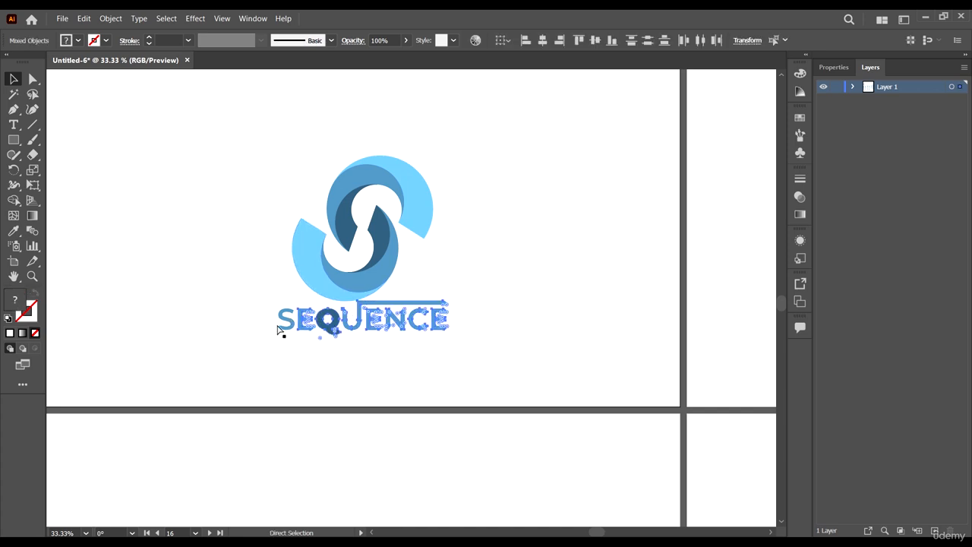
pyautogui.press('Delete')
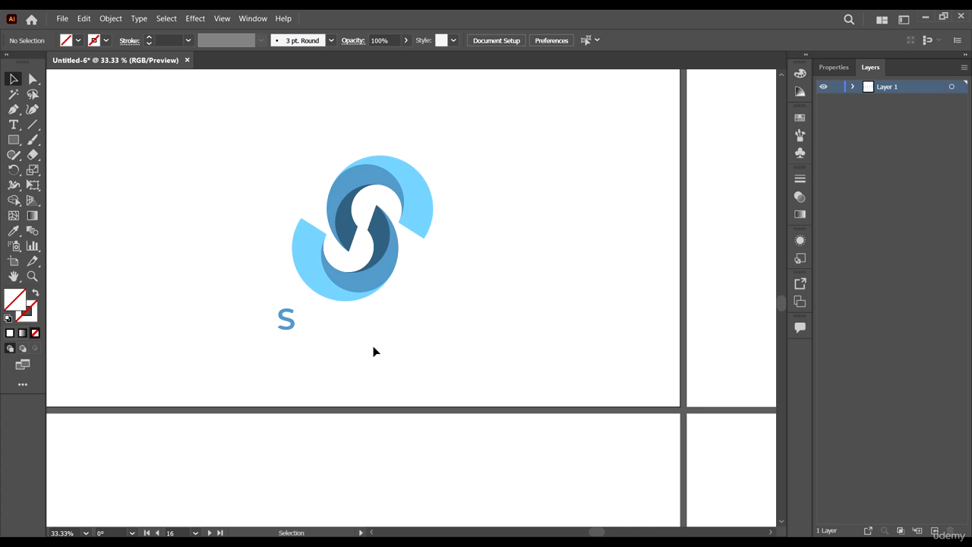
pyautogui.hotkey('ctrl', 'z')
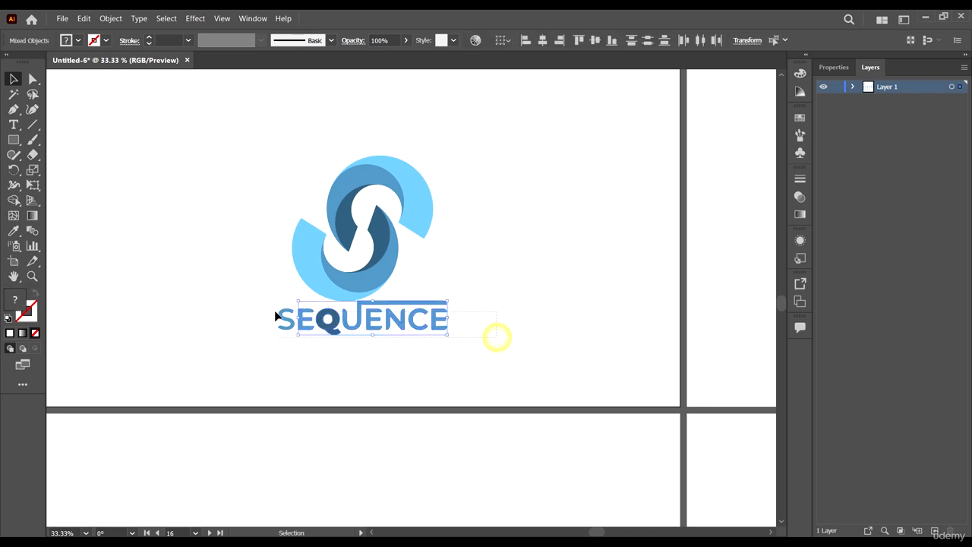
# Copy the whole ungrouped wordmark on the sixteenth artboard and delete all of its parts there except the first letter S
pyautogui.press('ctrl')
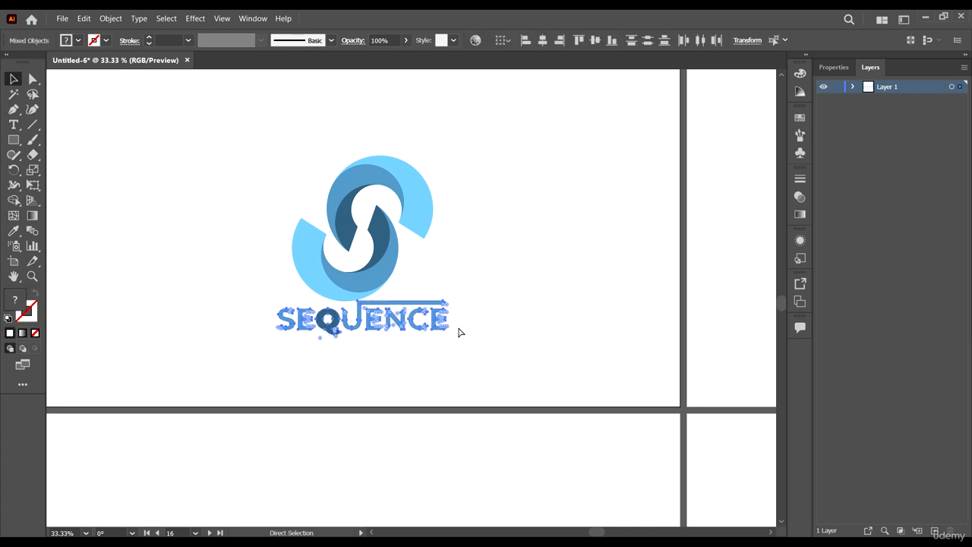
pyautogui.click(486, 343)
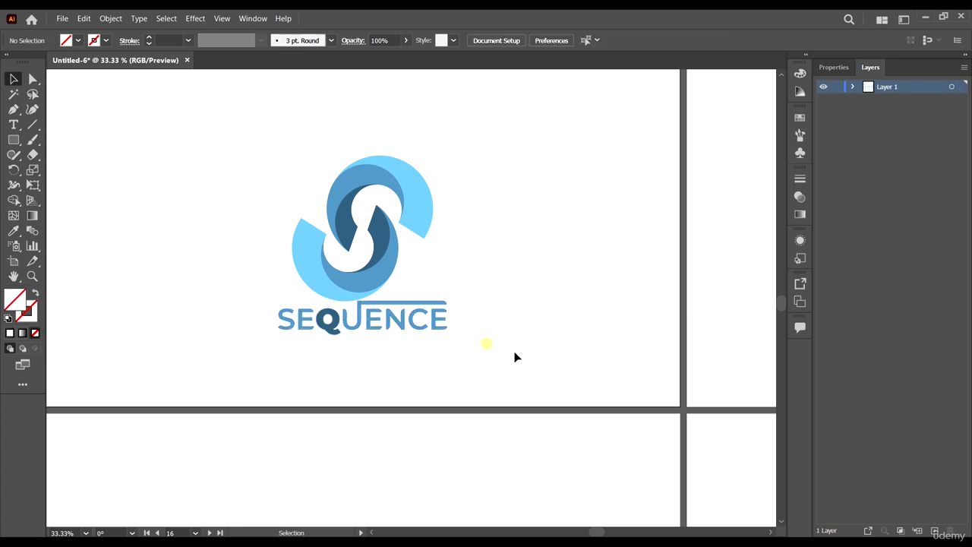
pyautogui.moveTo(302, 313); pyautogui.dragTo(301, 311)
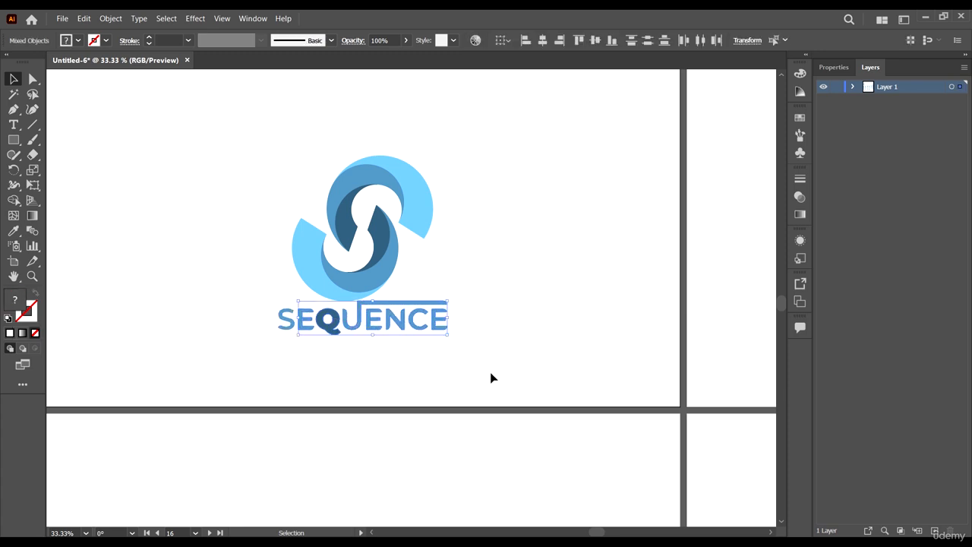
pyautogui.press('Delete')
# Scale the remaining letter S on the sixteenth artboard down to about a quarter of its size, keeping it in place
pyautogui.click(280, 323)
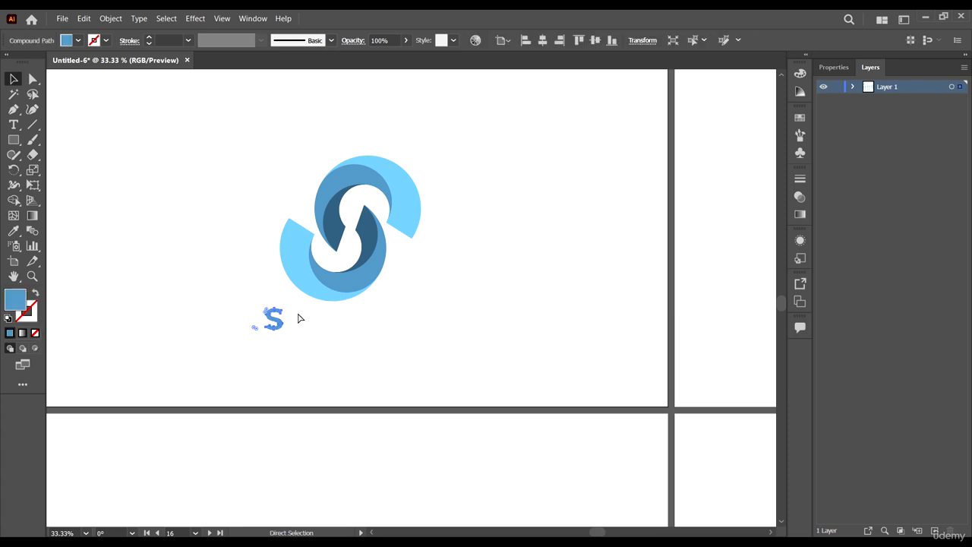
pyautogui.scroll(3, 281, 323)
pyautogui.moveTo(322, 349); pyautogui.dragTo(314, 328)
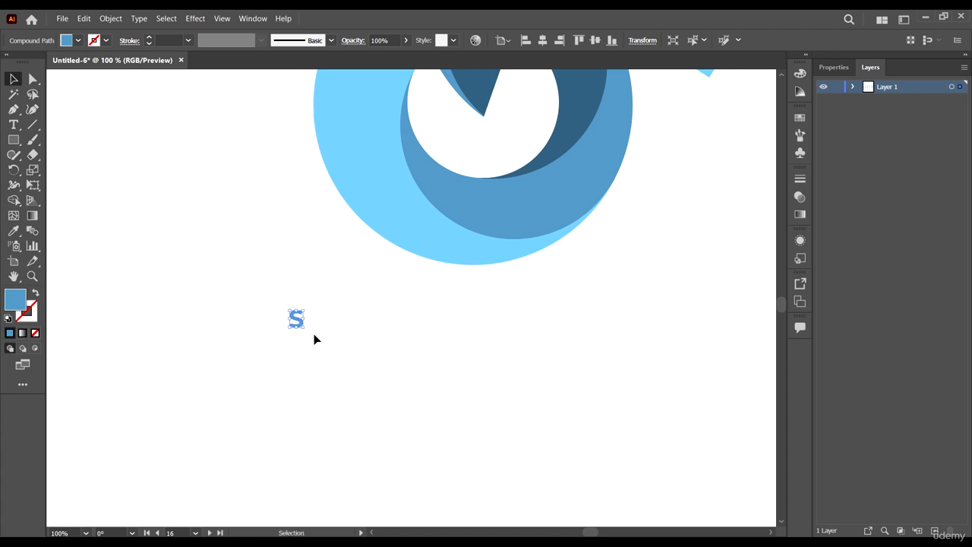
pyautogui.scroll(-6, 303, 322)
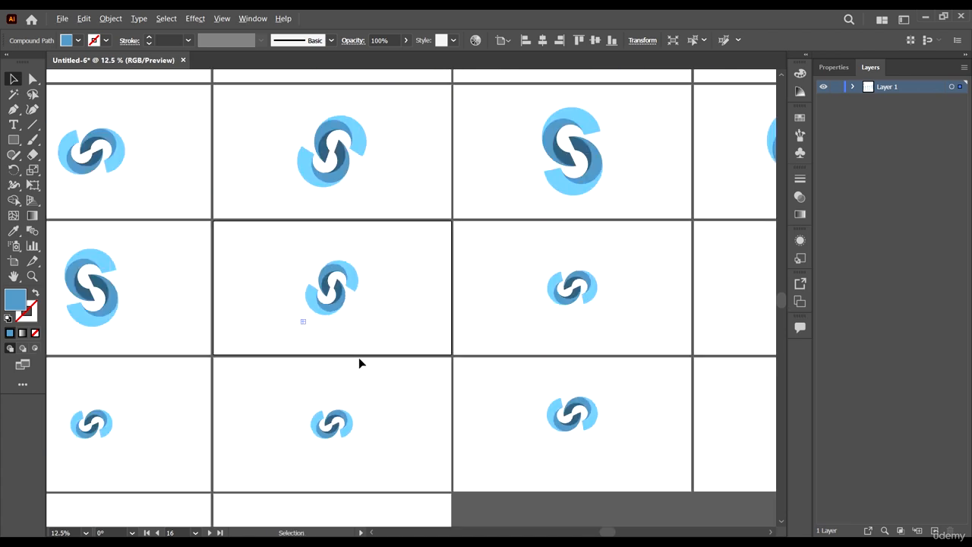
pyautogui.click(338, 330)
# Paste the copied ungrouped wordmark in place below the symbol on the seventeenth artboard
pyautogui.scroll(4, 575, 307)
pyautogui.scroll(-4, 637, 334)
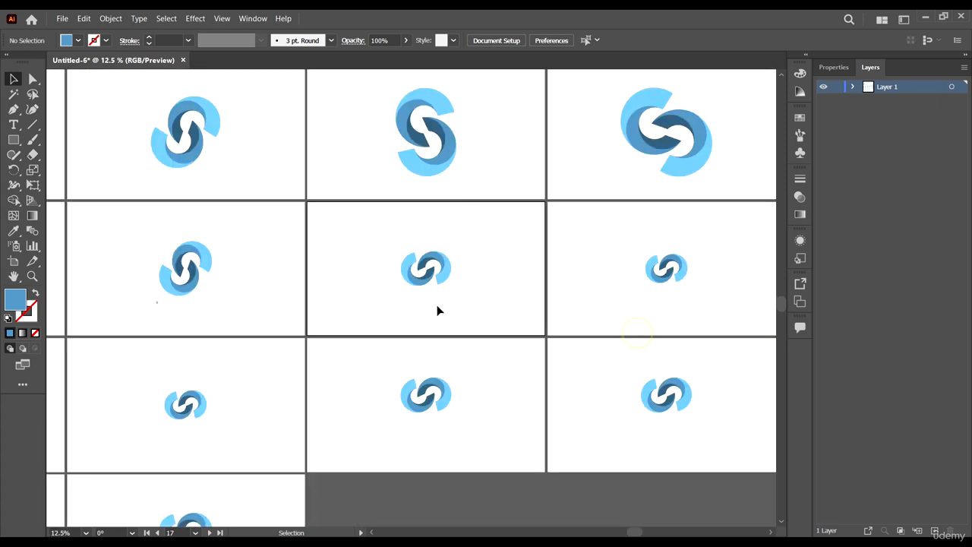
pyautogui.hotkey('ctrl', 'f')
pyautogui.click(512, 325)
pyautogui.scroll(3, 395, 299)
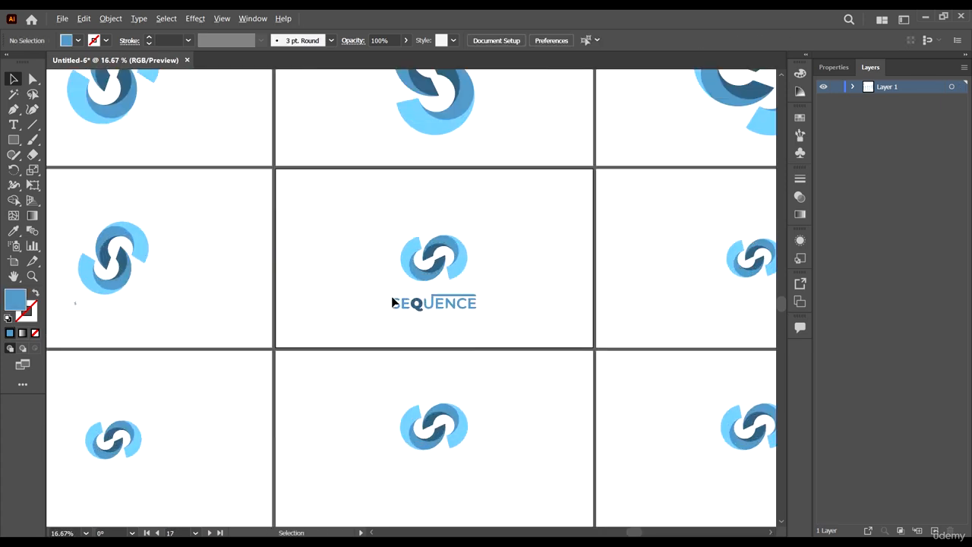
pyautogui.moveTo(405, 325); pyautogui.dragTo(305, 321)
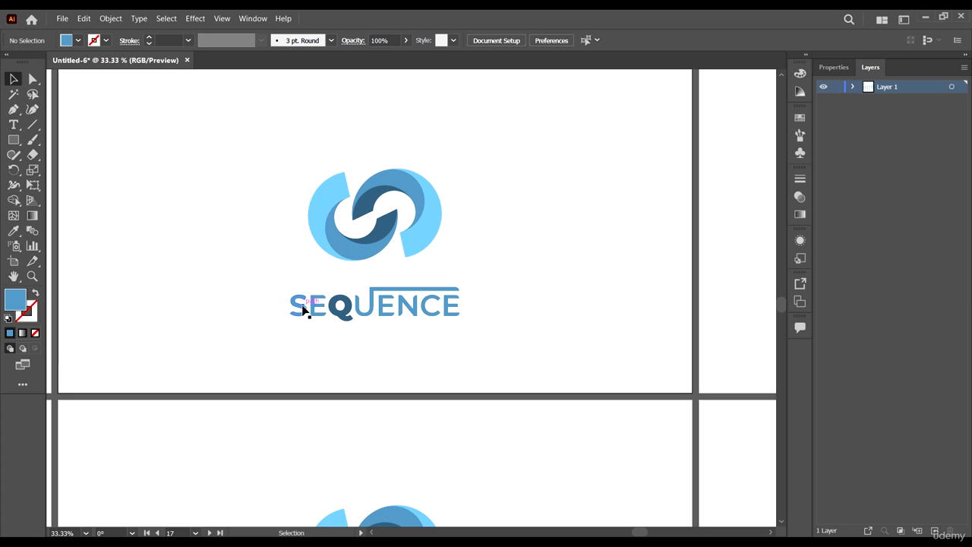
pyautogui.scroll(4, 325, 307)
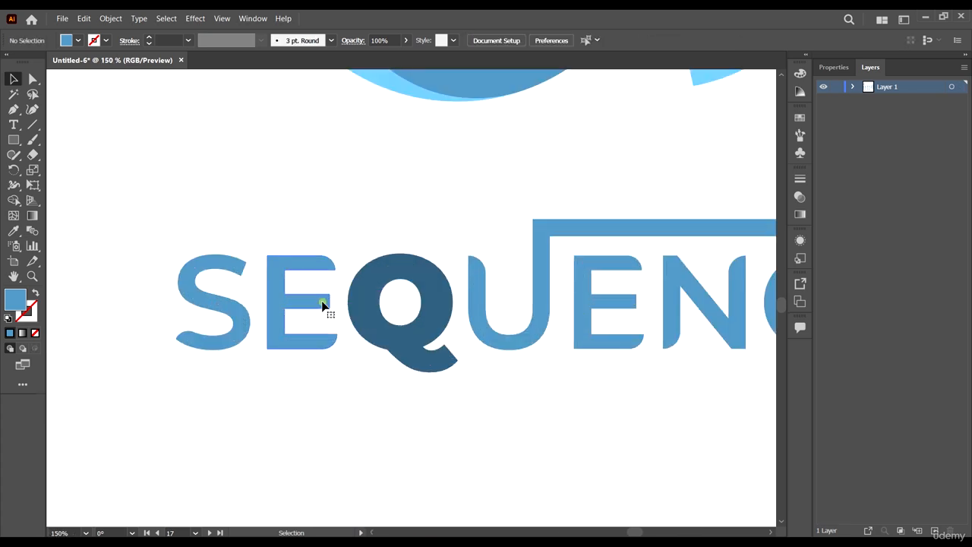
# Scale the first E on the seventeenth artboard down to about a third in place and delete the wordmark parts from Q onward
pyautogui.click(322, 304)
pyautogui.moveTo(337, 348); pyautogui.dragTo(305, 291)
pyautogui.scroll(-4, 293, 308)
pyautogui.press('Delete')
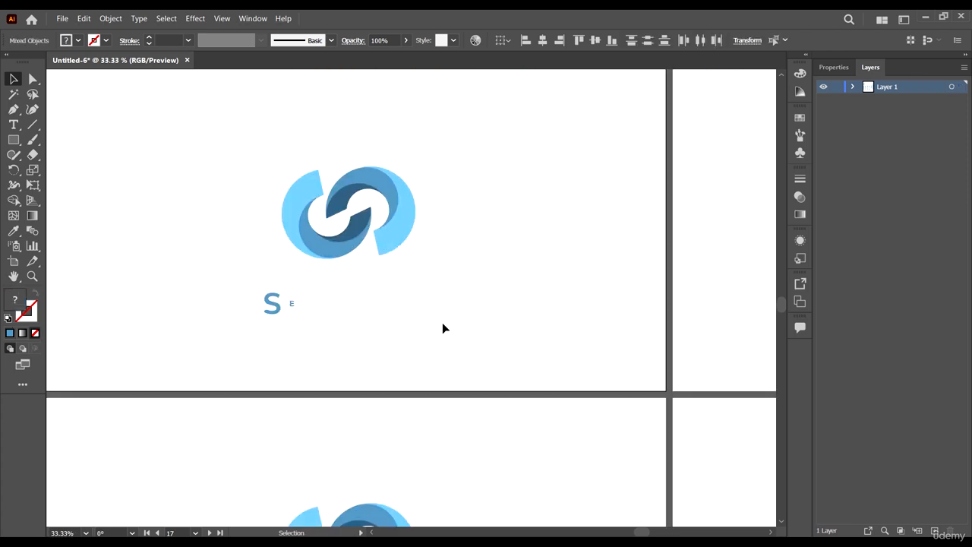
# Paste the copied ungrouped wordmark in place below the symbol on the eighteenth artboard
pyautogui.scroll(-1, 467, 304)
pyautogui.scroll(-4, 384, 251)
pyautogui.scroll(2, 384, 251)
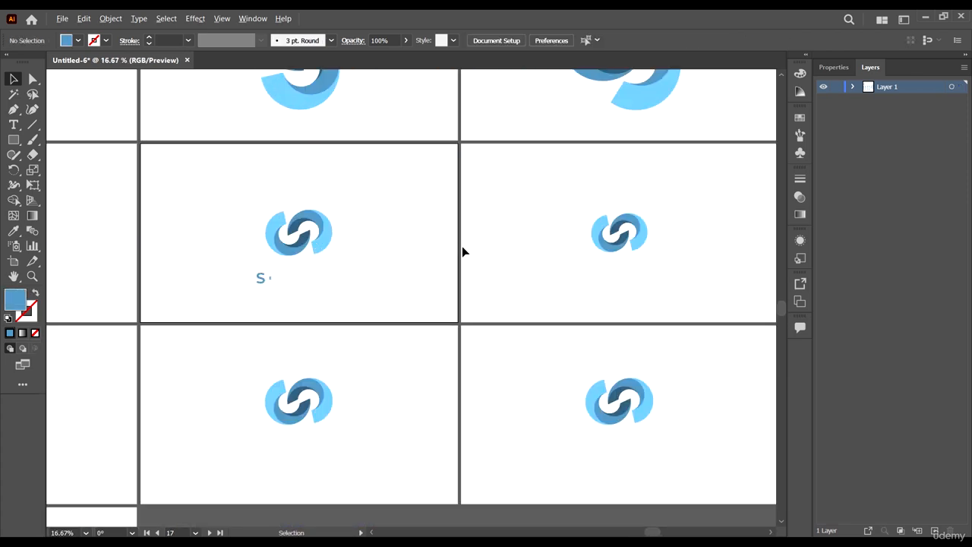
pyautogui.click(631, 297)
pyautogui.hotkey('ctrl', 'f')
pyautogui.click(698, 319)
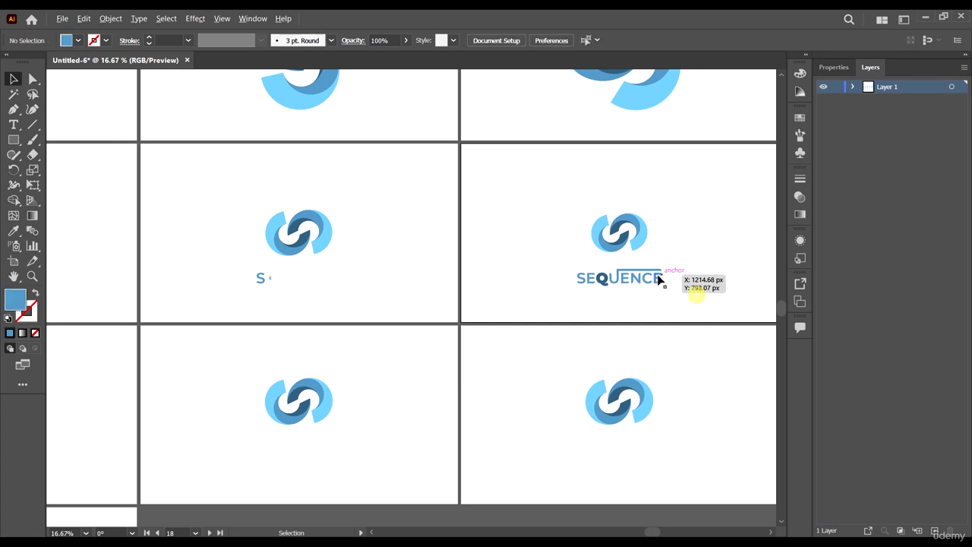
# Delete every part of the eighteenth artboard's wordmark after the Q, keeping only the letters SEQ
pyautogui.scroll(4, 644, 280)
pyautogui.moveTo(631, 302); pyautogui.dragTo(519, 334)
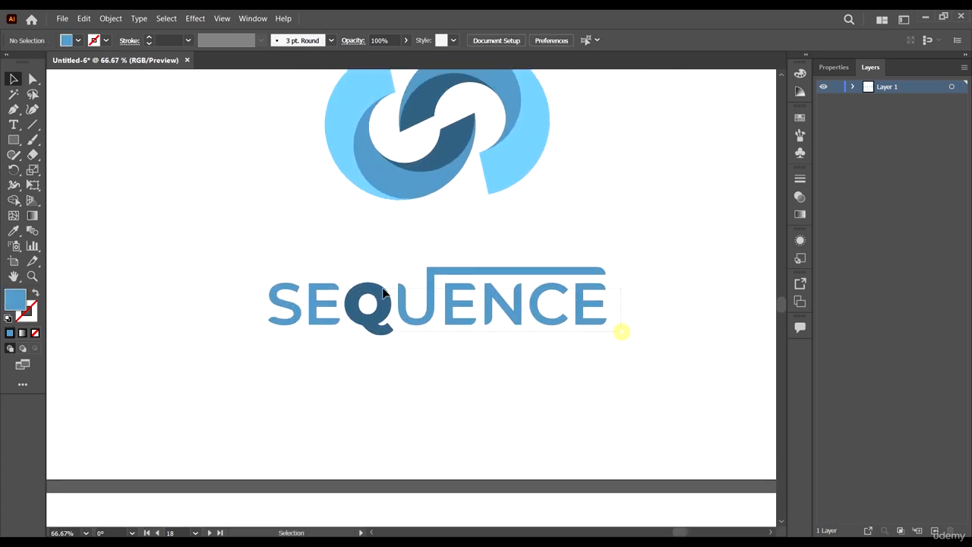
pyautogui.moveTo(361, 283); pyautogui.dragTo(491, 321)
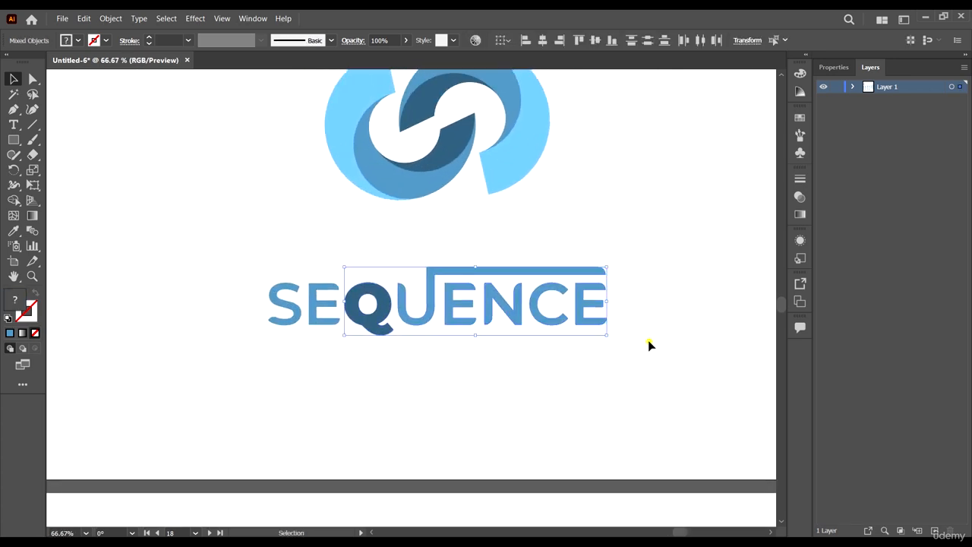
pyautogui.moveTo(422, 269); pyautogui.dragTo(421, 268)
pyautogui.press('Delete')
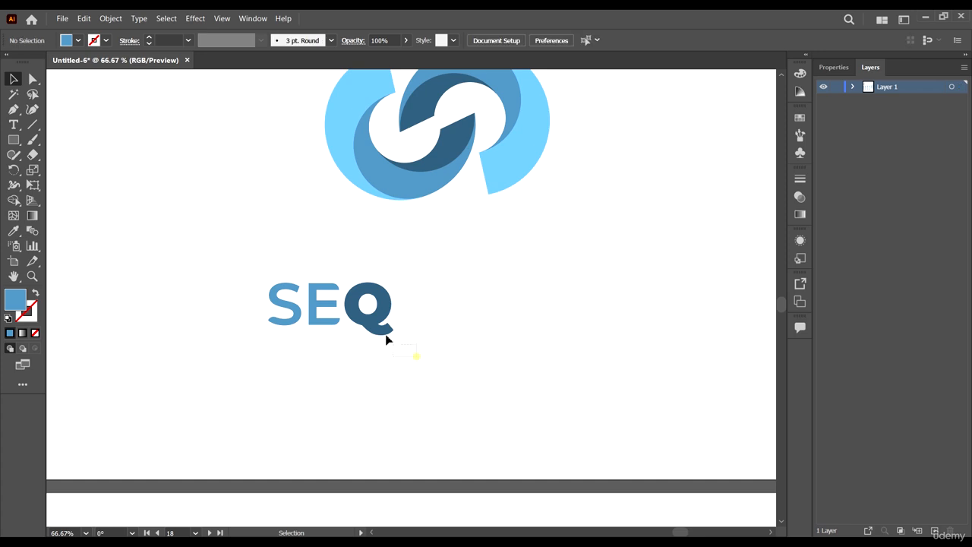
# Scale the dark Q on the eighteenth artboard down around its centre to a small letter
pyautogui.click(385, 331)
pyautogui.moveTo(394, 335); pyautogui.dragTo(380, 313)
pyautogui.click(571, 321)
# Paste the copied ungrouped wordmark in place below the symbol on the nineteenth artboard, first in the fourth row
pyautogui.scroll(-3, 583, 300)
pyautogui.scroll(-2, 584, 298)
pyautogui.moveTo(410, 369); pyautogui.dragTo(692, 295)
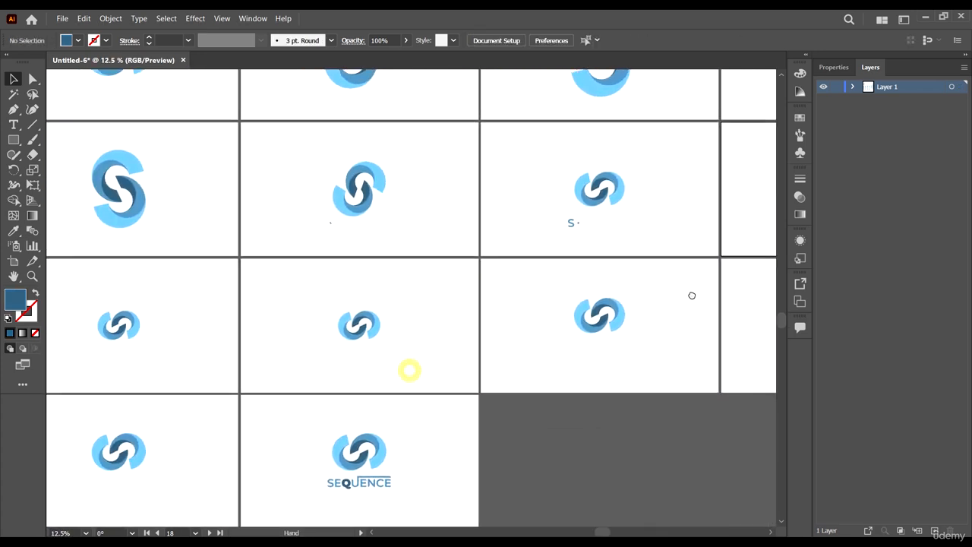
pyautogui.moveTo(498, 323); pyautogui.dragTo(273, 328)
pyautogui.scroll(-3, 608, 256)
pyautogui.moveTo(527, 330); pyautogui.dragTo(618, 324)
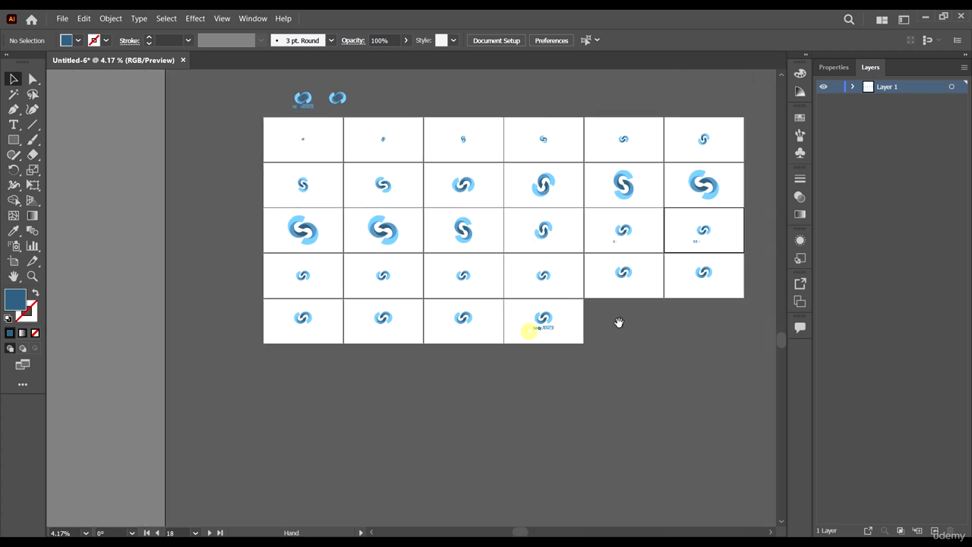
pyautogui.scroll(3, 335, 283)
pyautogui.click(282, 279)
pyautogui.hotkey('ctrl', 'f')
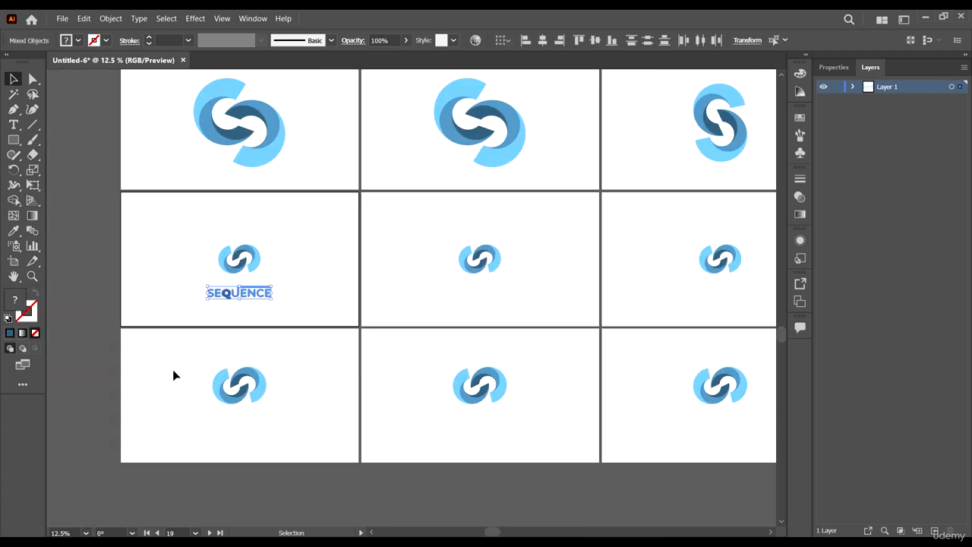
pyautogui.click(202, 332)
# Examine the partial wordmark on the eighteenth artboard to see which letter the nineteenth must introduce
pyautogui.scroll(-2, 196, 325)
pyautogui.moveTo(713, 246); pyautogui.dragTo(478, 264)
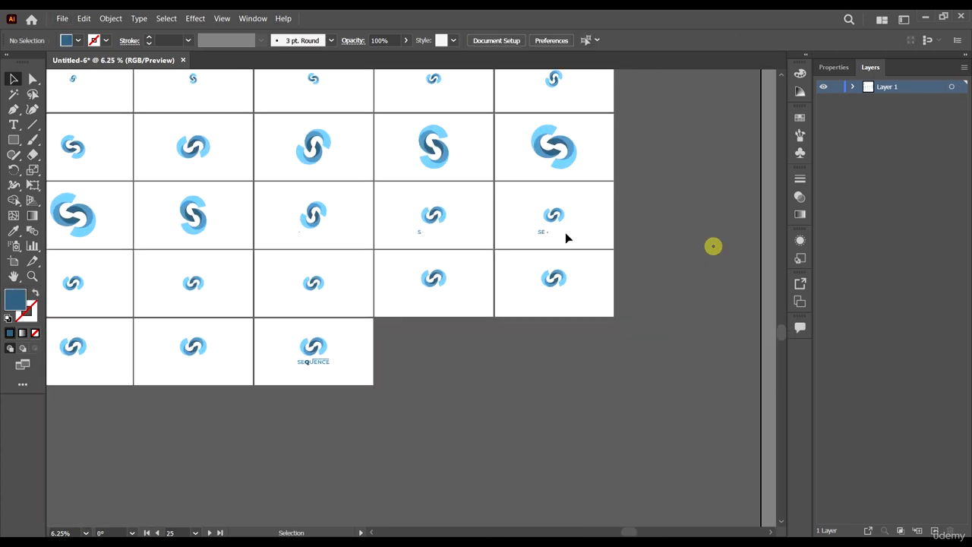
pyautogui.scroll(5, 544, 227)
pyautogui.scroll(-5, 605, 261)
pyautogui.scroll(-1, 608, 259)
pyautogui.moveTo(320, 346); pyautogui.dragTo(530, 334)
pyautogui.scroll(4, 579, 295)
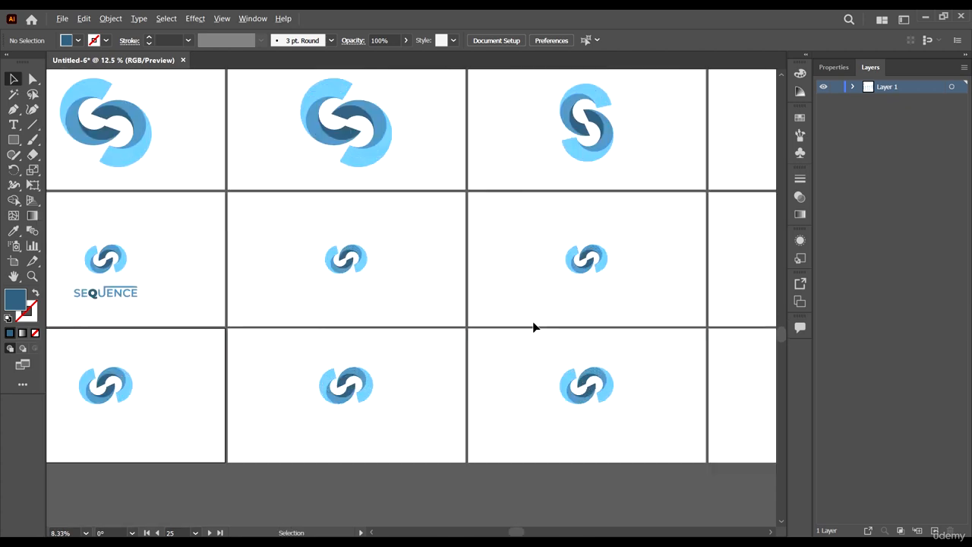
pyautogui.moveTo(266, 308); pyautogui.dragTo(715, 276)
# Delete the letters ENCE from the nineteenth artboard's wordmark, keeping SEQ and the U with its long bar
pyautogui.scroll(3, 404, 244)
pyautogui.click(407, 246)
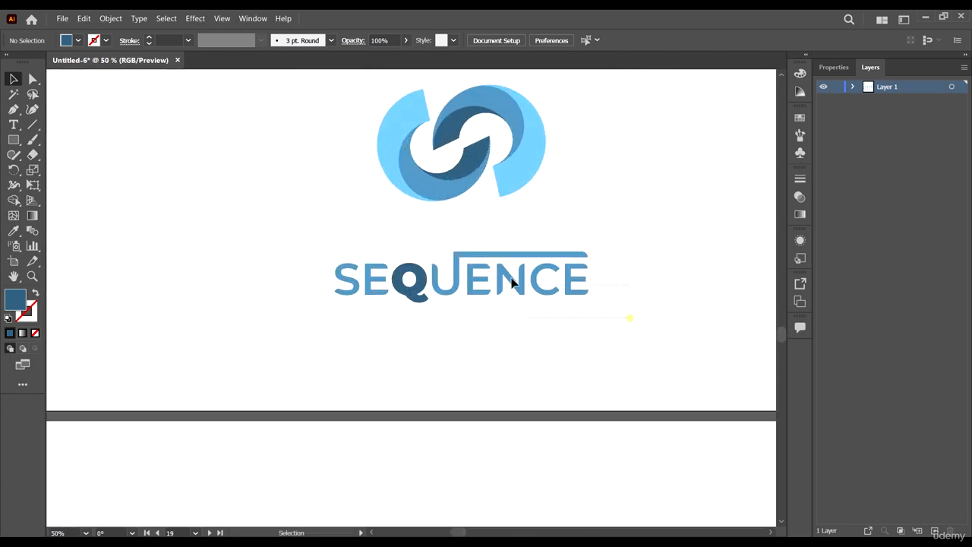
pyautogui.click(435, 277)
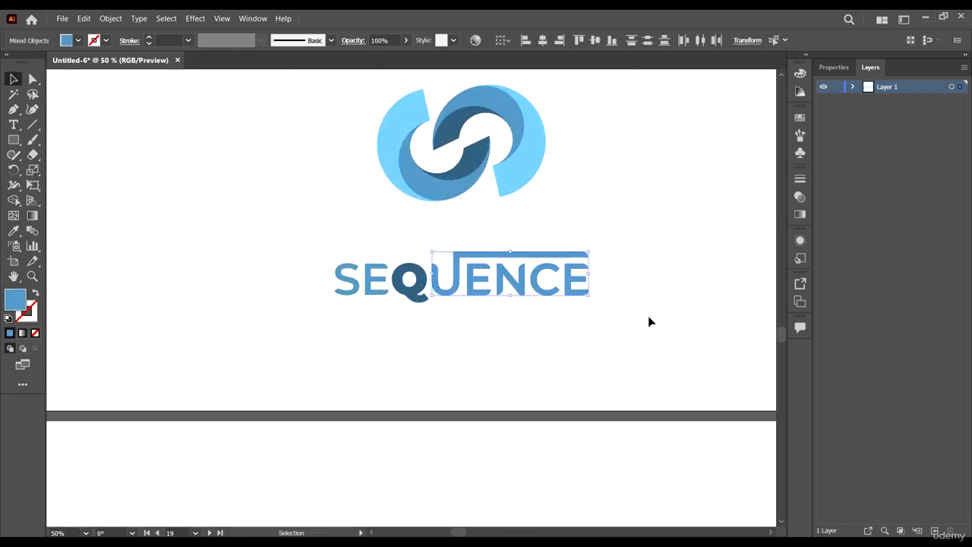
pyautogui.moveTo(466, 278); pyautogui.dragTo(495, 277)
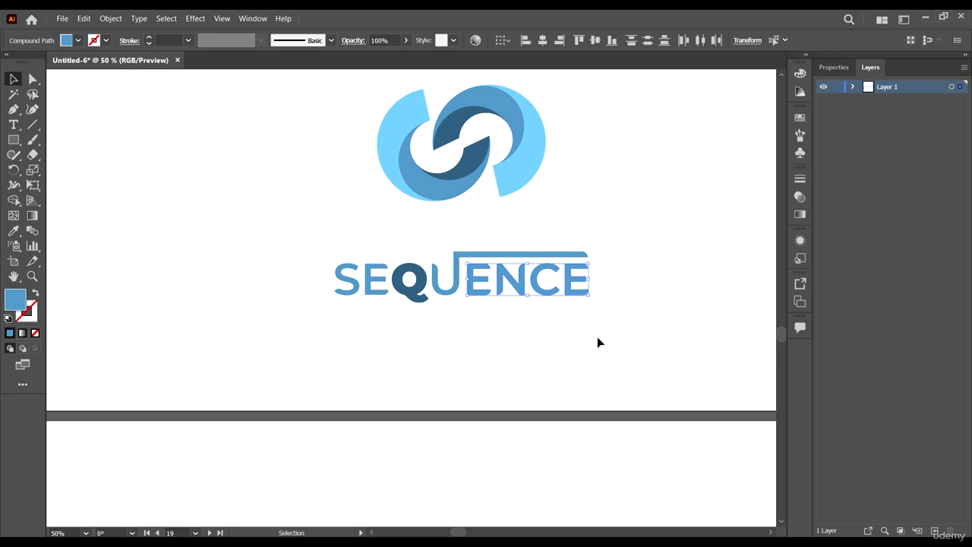
pyautogui.press('Delete')
# Scale the U with its long bar on the nineteenth artboard down to about a third, keeping it centred in place
pyautogui.click(580, 256)
pyautogui.moveTo(590, 251); pyautogui.dragTo(577, 268)
pyautogui.click(507, 360)
# Paste the copied ungrouped wordmark in place below the symbol on the twentieth artboard
pyautogui.scroll(-5, 275, 304)
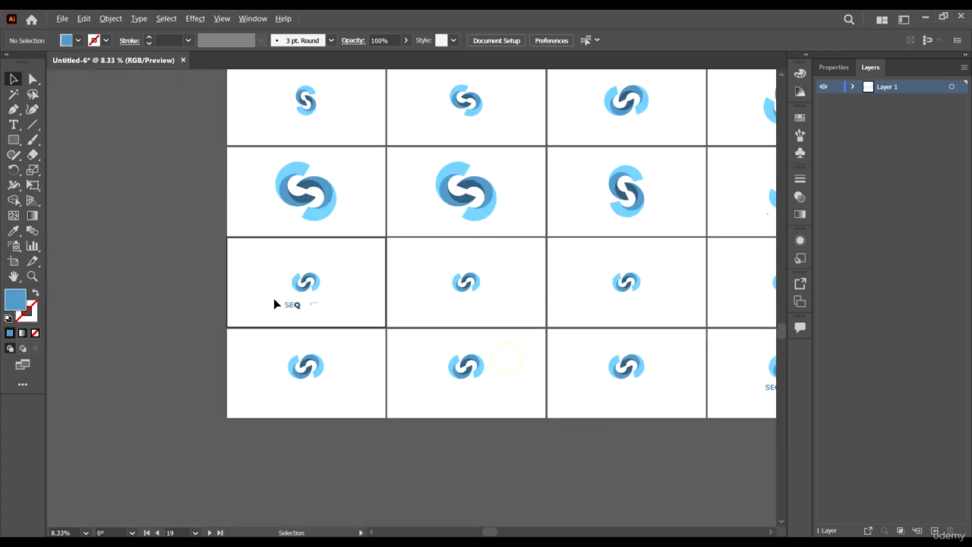
pyautogui.moveTo(677, 281); pyautogui.dragTo(222, 328)
pyautogui.moveTo(714, 288); pyautogui.dragTo(878, 257)
pyautogui.moveTo(275, 327); pyautogui.dragTo(558, 289)
pyautogui.scroll(1, 336, 289)
pyautogui.hscroll(4, 542, 336)
pyautogui.click(484, 278)
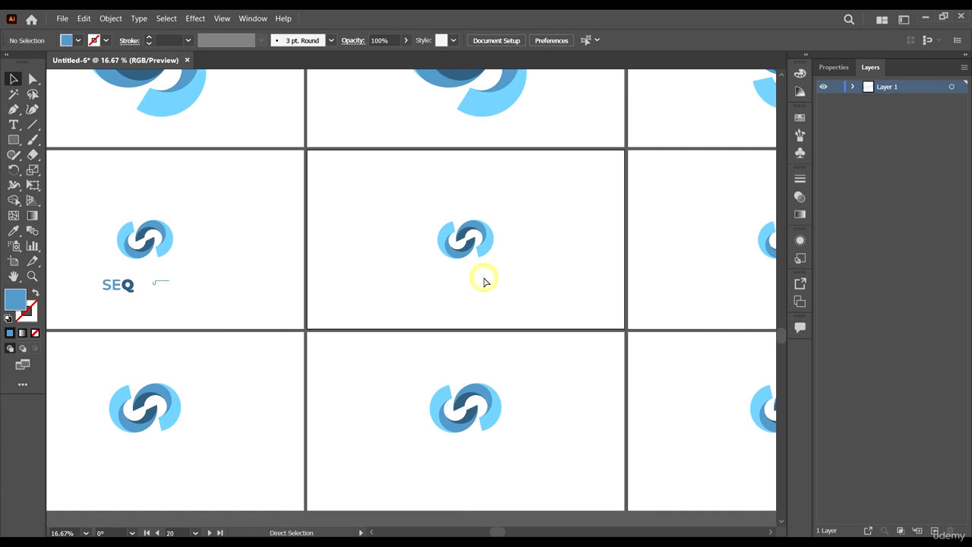
pyautogui.hotkey('ctrl', 'f')
pyautogui.click(523, 293)
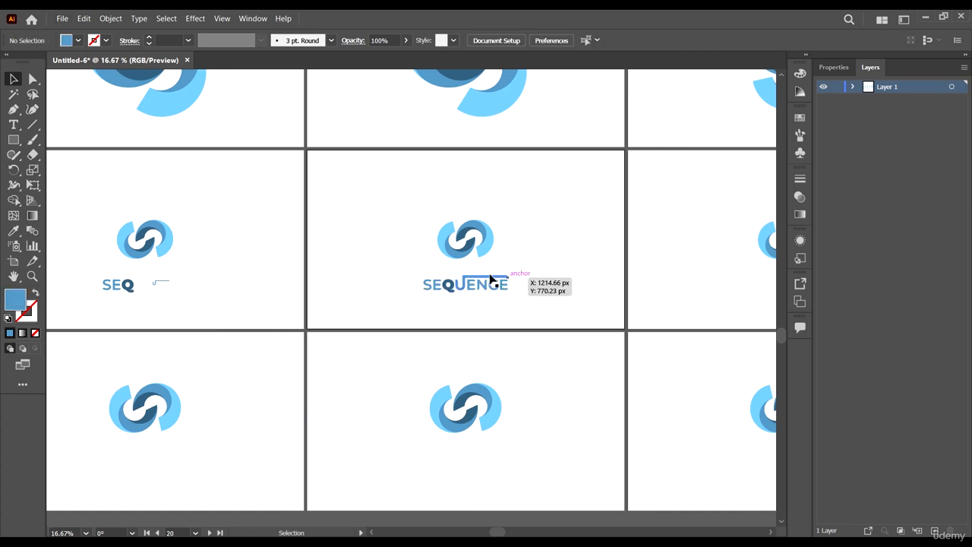
# Delete the letters NCE from the twentieth artboard's wordmark and scale the E after the U down in place
pyautogui.scroll(3, 469, 290)
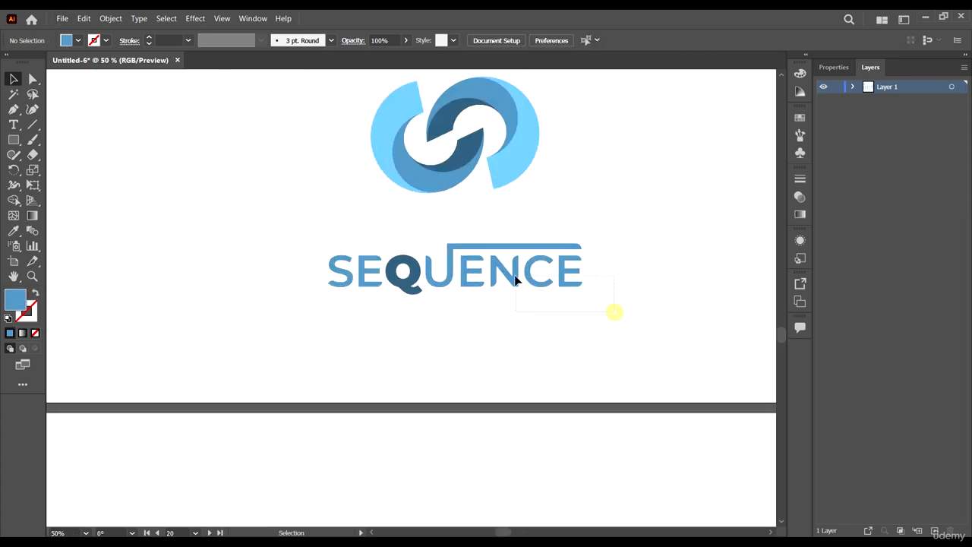
pyautogui.moveTo(515, 280); pyautogui.dragTo(477, 278)
pyautogui.press('Delete')
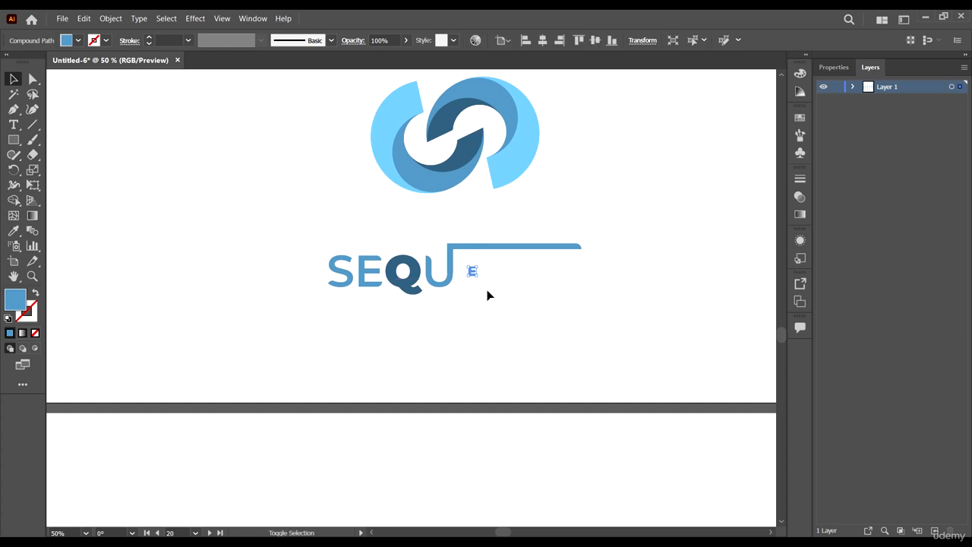
pyautogui.click(487, 295)
# Paste the copied ungrouped wordmark in place below the symbol on the twenty-first artboard
pyautogui.scroll(-4, 219, 273)
pyautogui.click(591, 278)
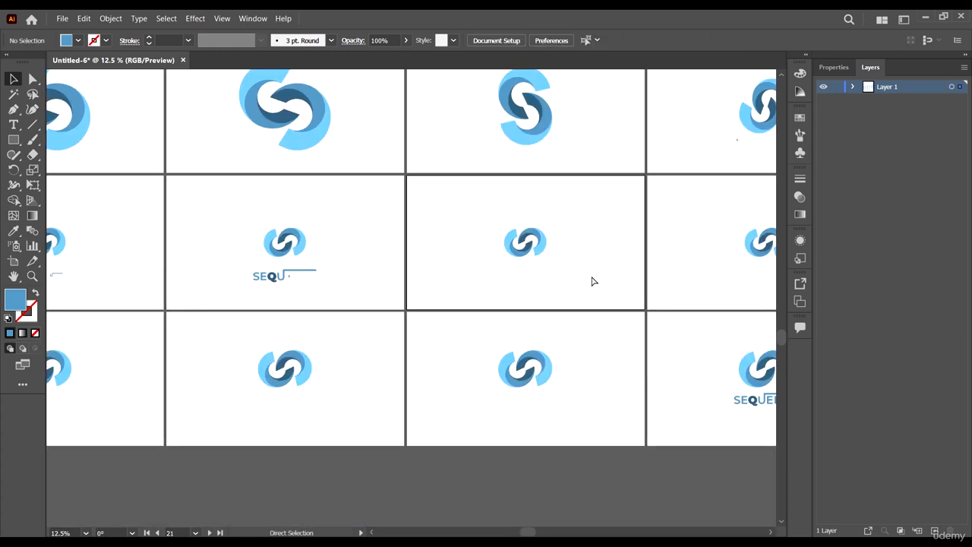
pyautogui.write('SEQUENCE')
pyautogui.click(610, 284)
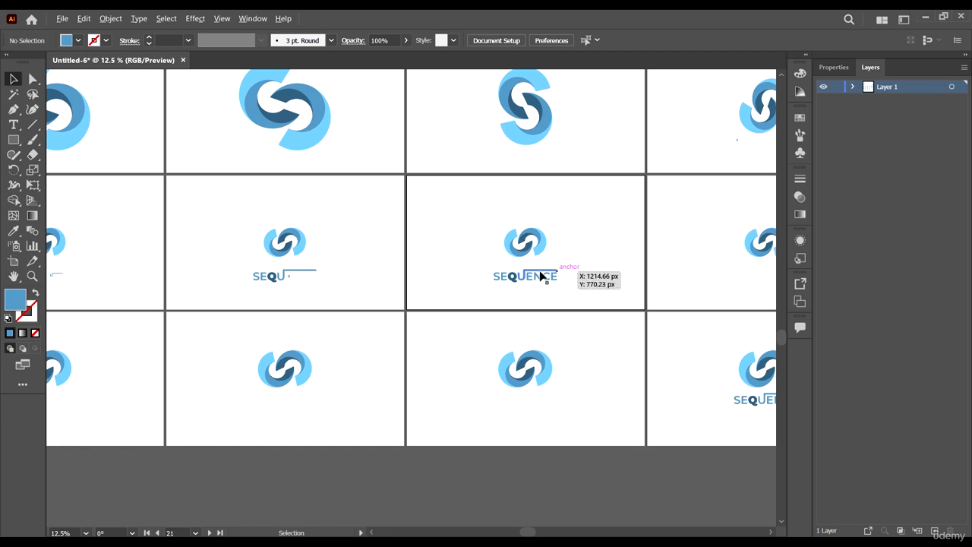
# Delete the letters C and E at the end of the twenty-first artboard's wordmark
pyautogui.scroll(3, 543, 277)
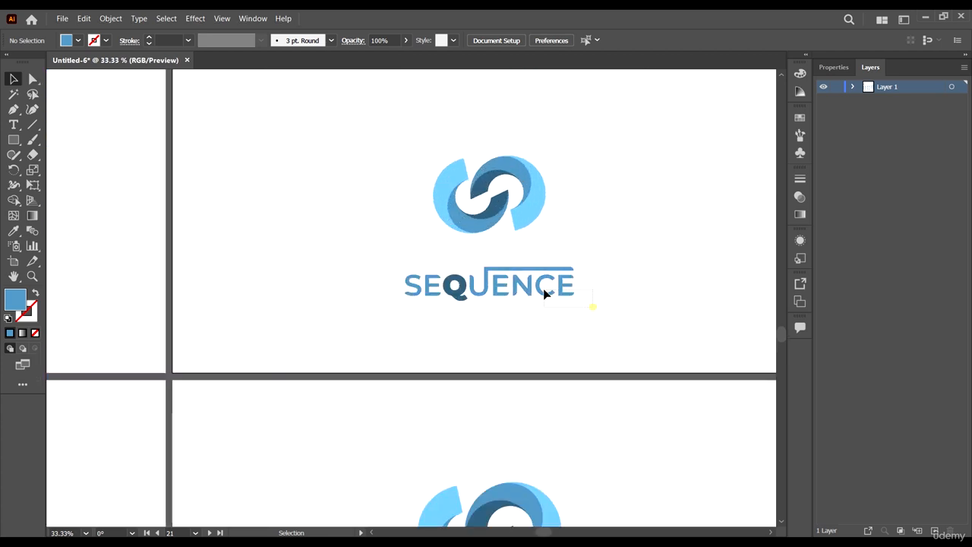
pyautogui.click(537, 289)
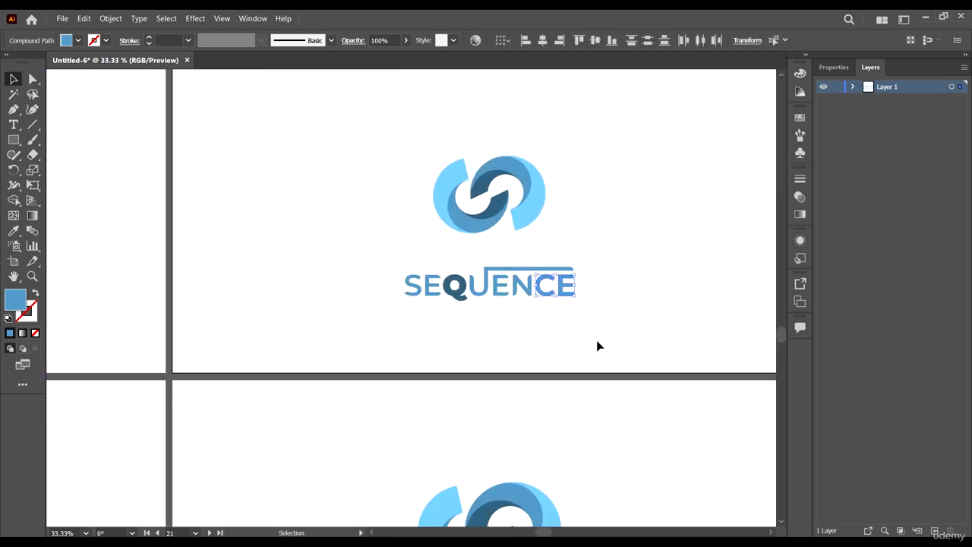
pyautogui.press('Delete')
# Scale the letter N on the twenty-first artboard down around its centre
pyautogui.scroll(4, 537, 284)
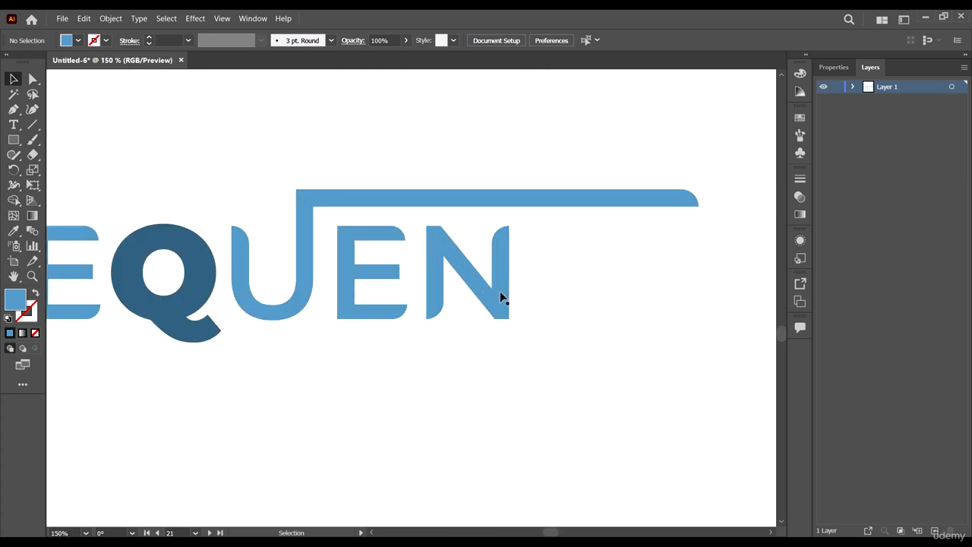
pyautogui.click(502, 295)
pyautogui.moveTo(505, 319); pyautogui.dragTo(488, 289)
pyautogui.click(516, 297)
# Paste the copied ungrouped wordmark in place below the symbol on the twenty-second artboard
pyautogui.scroll(-5, 524, 292)
pyautogui.scroll(-2, 526, 285)
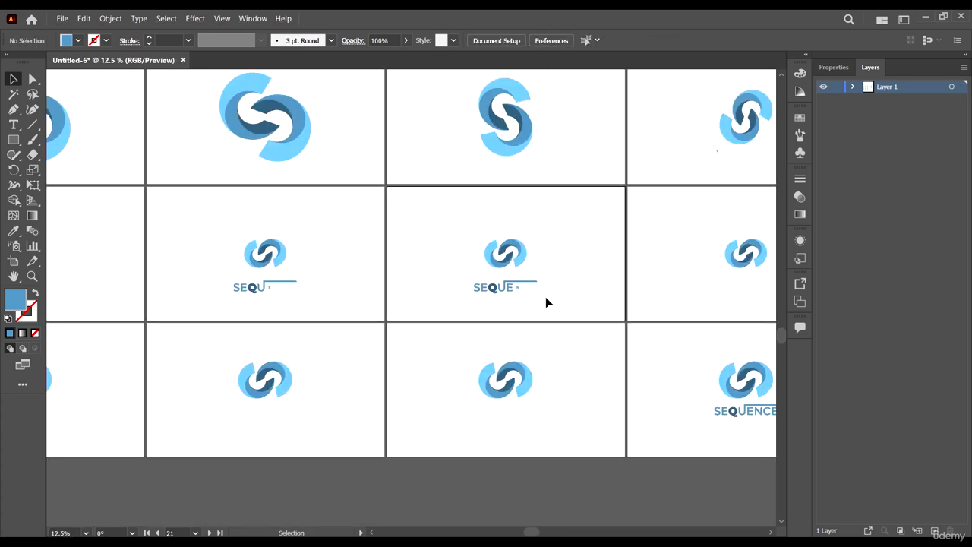
pyautogui.moveTo(693, 310); pyautogui.dragTo(425, 297)
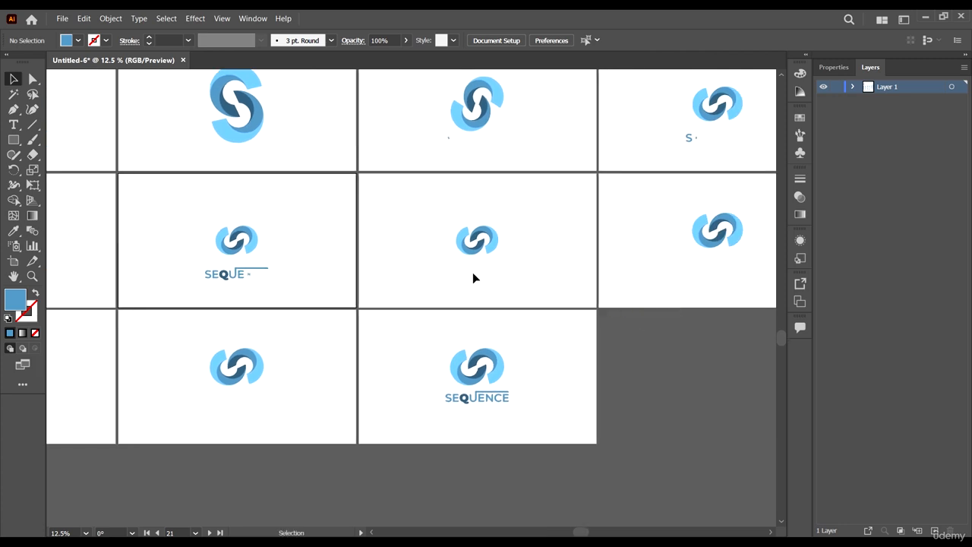
pyautogui.click(473, 276)
pyautogui.write('SEQUENCE')
pyautogui.click(595, 374)
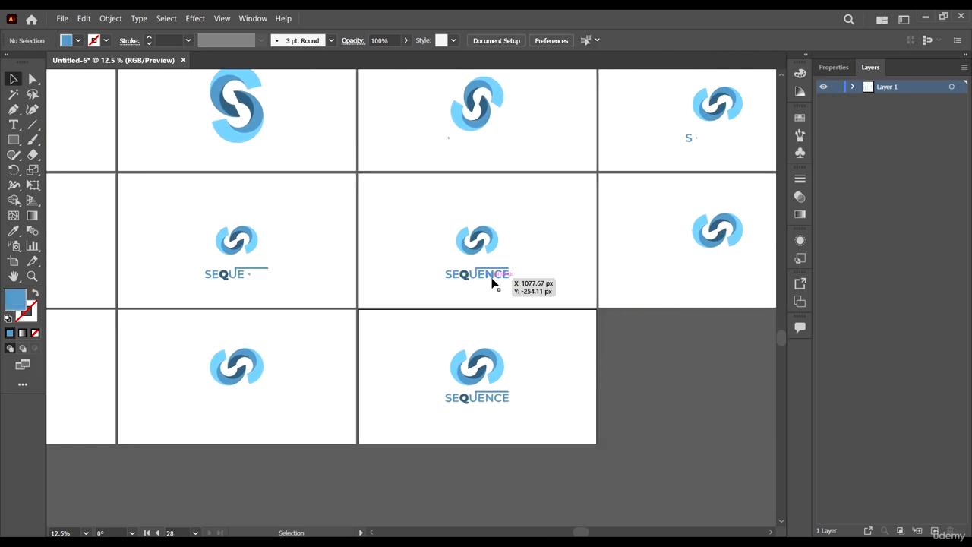
# Delete the final E from the twenty-second artboard's wordmark
pyautogui.scroll(2, 477, 281)
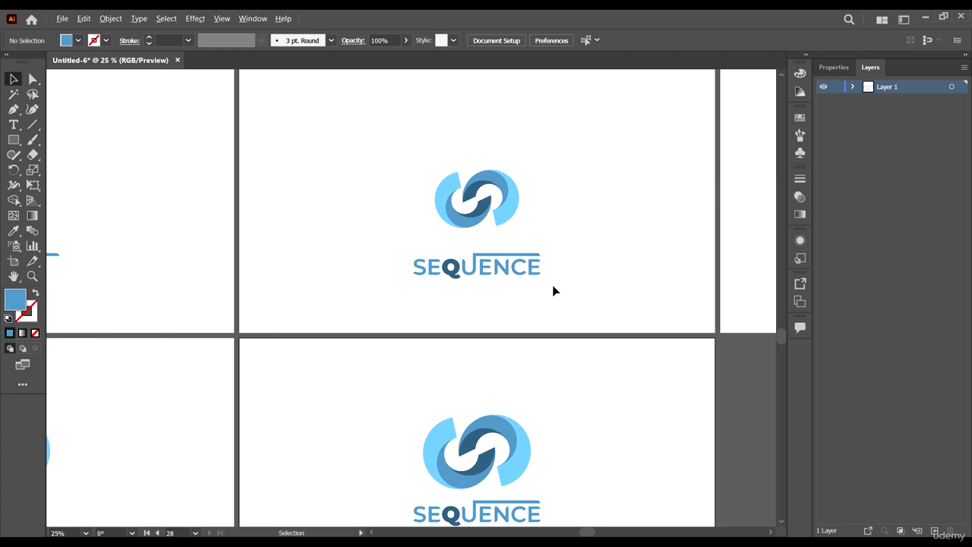
pyautogui.scroll(-1, 552, 285)
pyautogui.click(549, 288)
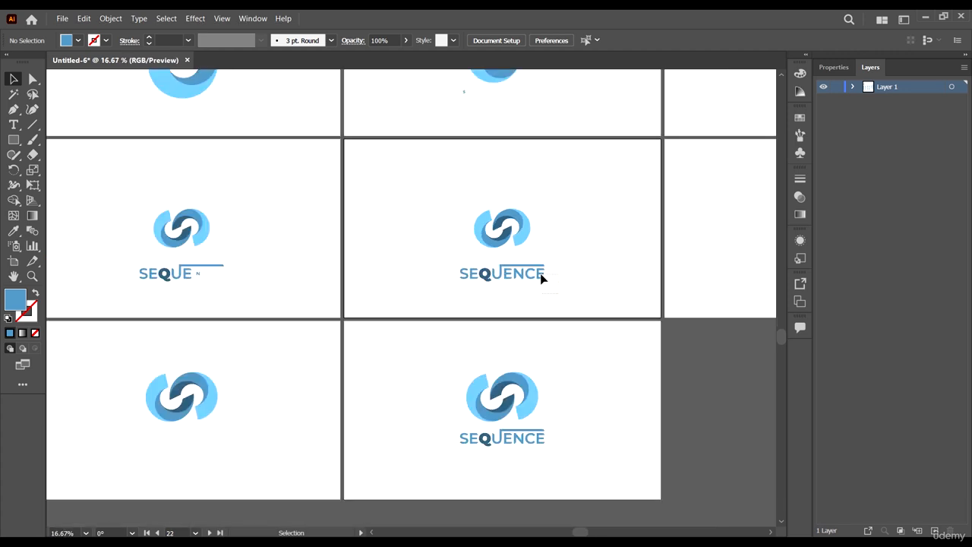
pyautogui.moveTo(540, 273); pyautogui.dragTo(539, 272)
pyautogui.press('Delete')
# Scale the letter C on the twenty-second artboard down to about a third of its size, keeping it centred in place
pyautogui.scroll(7, 540, 275)
pyautogui.click(429, 295)
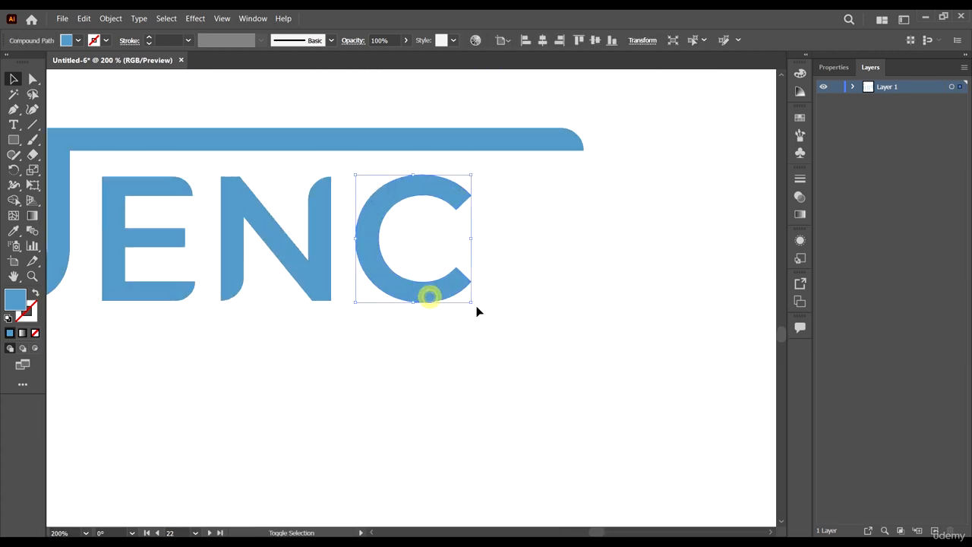
pyautogui.moveTo(473, 304); pyautogui.dragTo(445, 260)
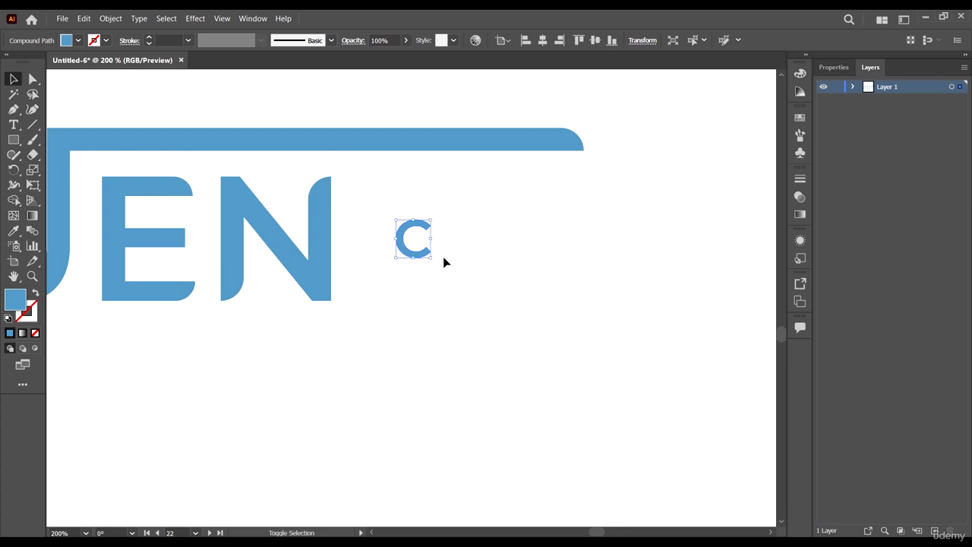
# Paste the copied ungrouped wordmark in place below the symbol on the twenty-third artboard
pyautogui.scroll(-7, 444, 256)
pyautogui.click(534, 318)
pyautogui.scroll(-1, 473, 289)
pyautogui.scroll(-1, 664, 253)
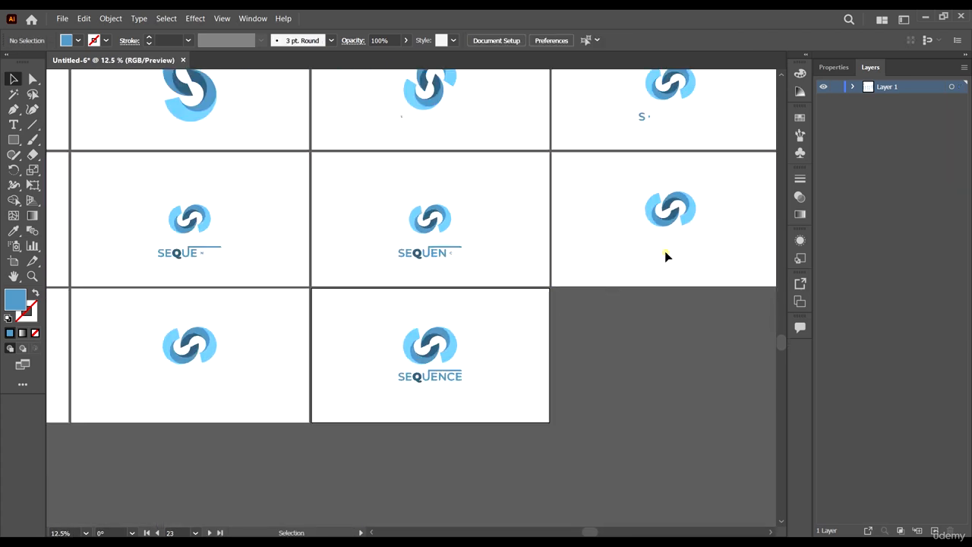
pyautogui.scroll(2, 672, 255)
pyautogui.hotkey('ctrl', 'f')
pyautogui.click(737, 323)
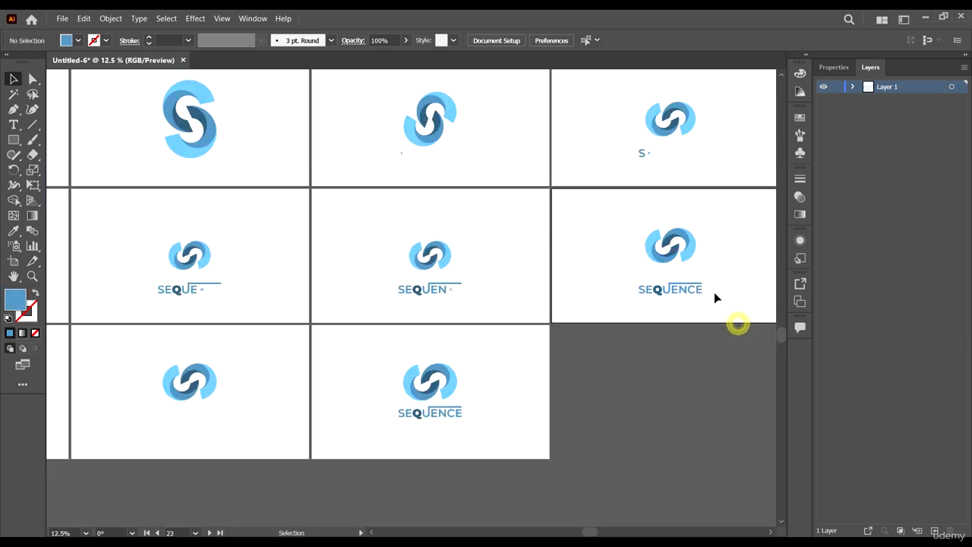
# Scale the last E of the twenty-third artboard's wordmark down around its centre
pyautogui.scroll(6, 702, 294)
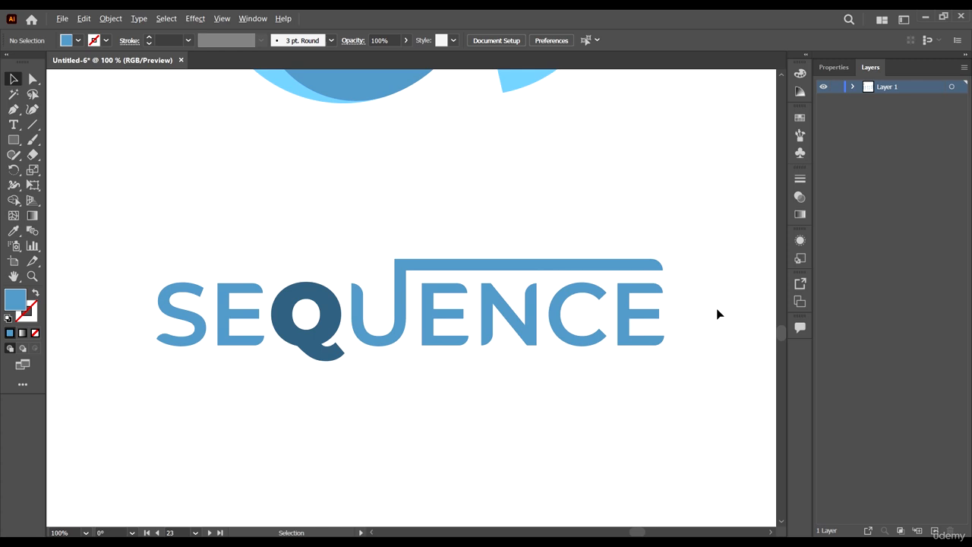
pyautogui.click(647, 313)
pyautogui.moveTo(665, 346); pyautogui.dragTo(654, 328)
pyautogui.scroll(-6, 668, 347)
pyautogui.moveTo(695, 374); pyautogui.dragTo(343, 368)
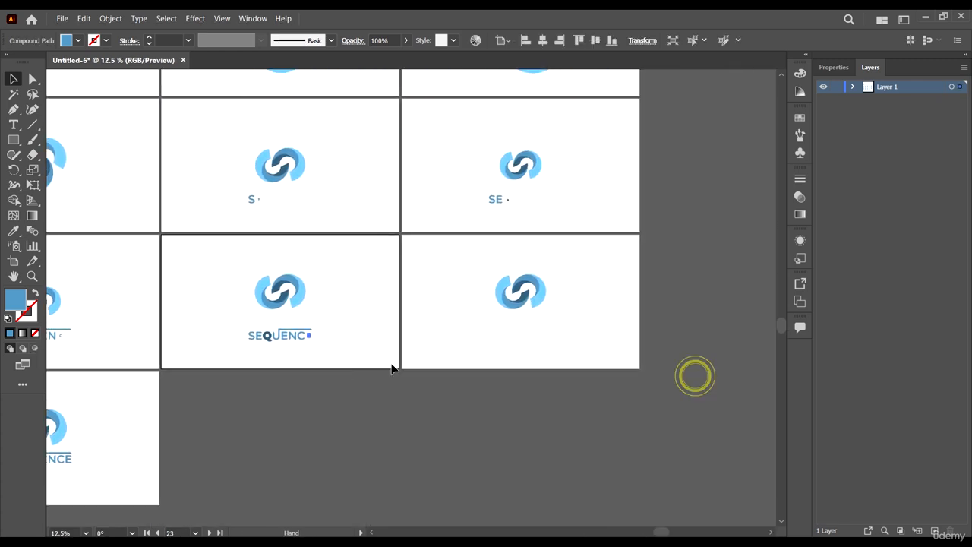
# Paste the copied ungrouped wordmark in place below the symbol on the twenty-fourth artboard
pyautogui.click(465, 346)
pyautogui.hotkey('ctrl', 'f')
pyautogui.click(564, 372)
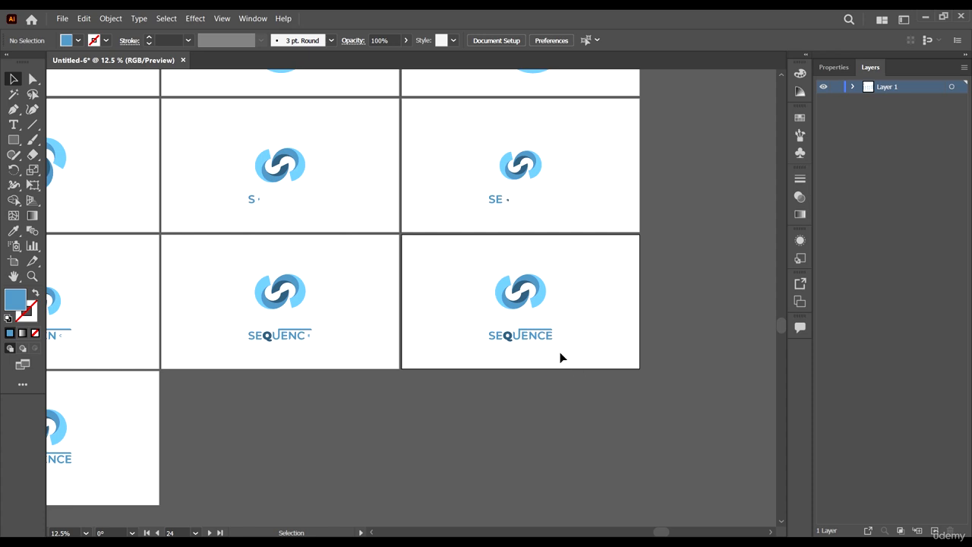
# Copy the full SEQUENCE wordmark from the twenty-fourth artboard and paste it in place on the twenty-fifth artboard
pyautogui.scroll(-2, 608, 355)
pyautogui.moveTo(580, 367); pyautogui.dragTo(662, 282)
pyautogui.click(708, 328)
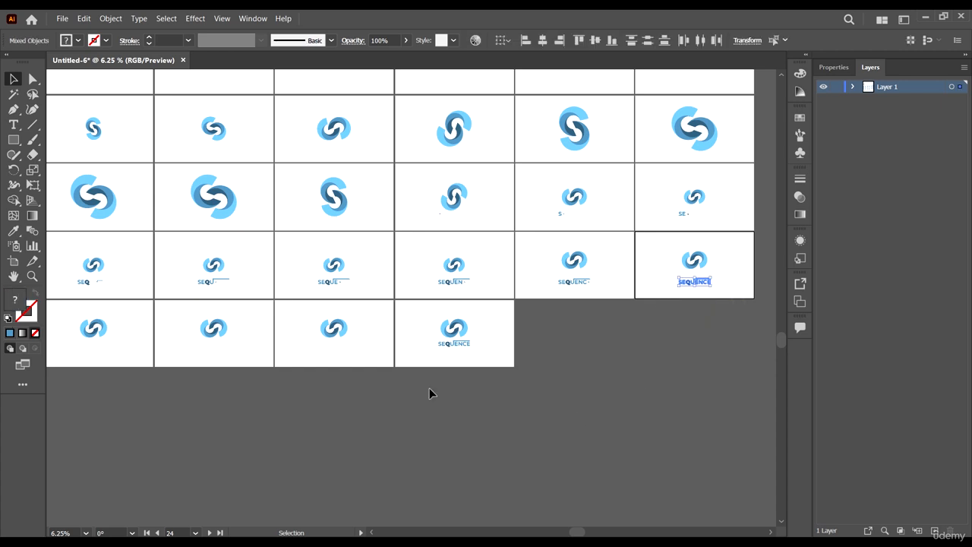
pyautogui.hotkey('ctrl', 'c')
pyautogui.hscroll(-10, 130, 372)
pyautogui.scroll(1, 144, 371)
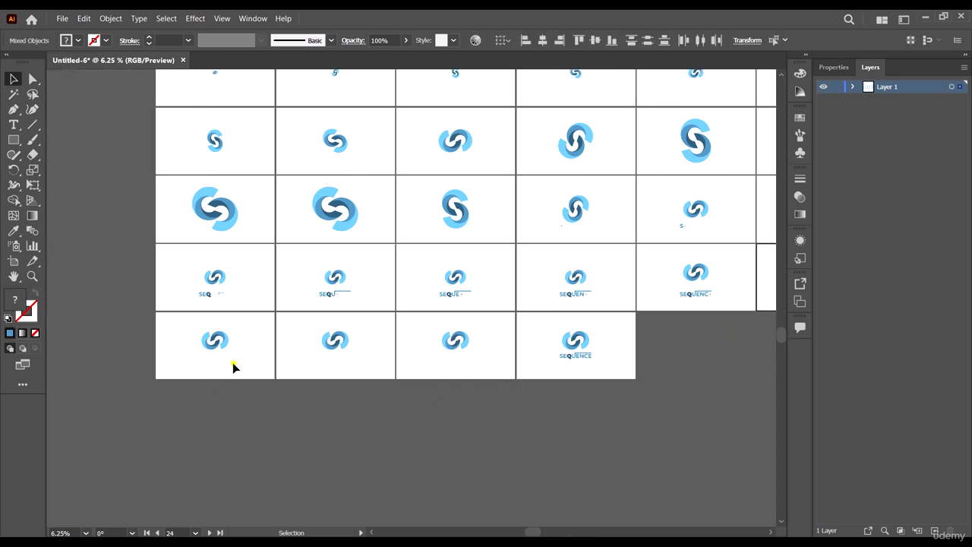
pyautogui.click(233, 363)
pyautogui.hotkey('ctrl', 'f')
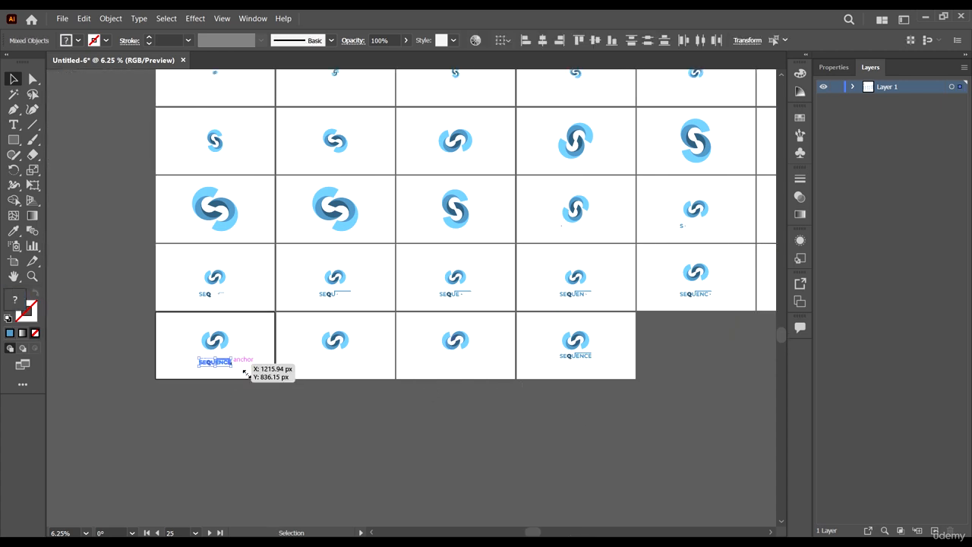
pyautogui.click(352, 375)
pyautogui.hotkey('ctrl', 'f')
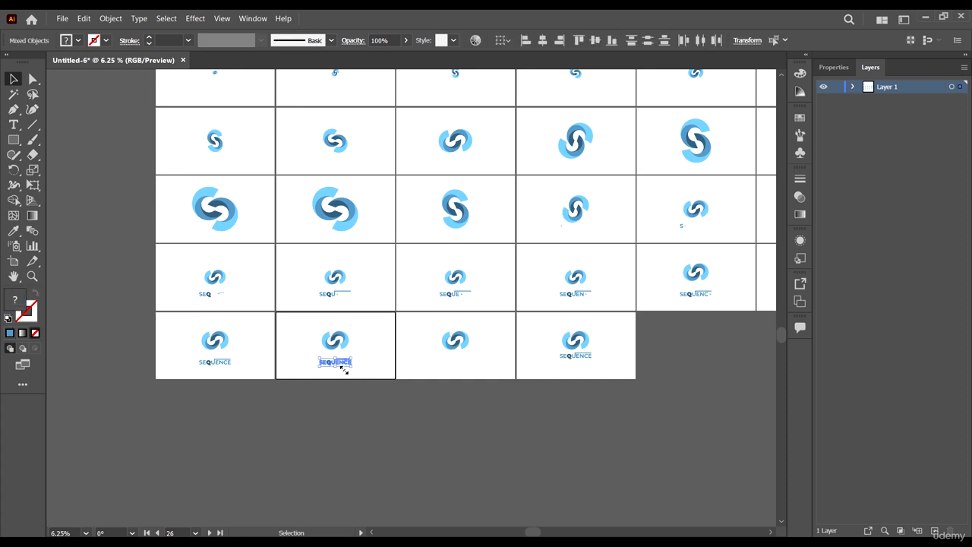
pyautogui.scroll(5, 328, 364)
pyautogui.scroll(-3, 407, 367)
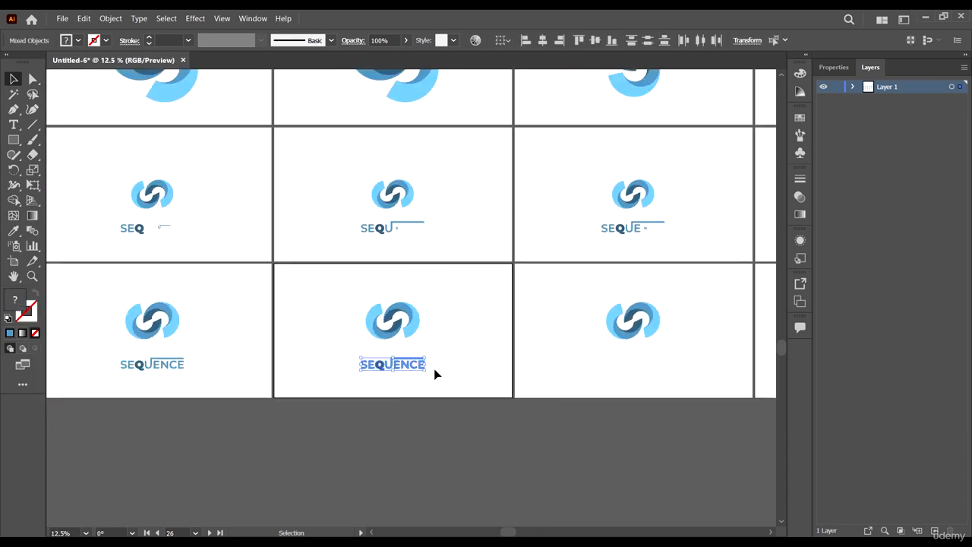
pyautogui.scroll(2, 422, 358)
pyautogui.scroll(-3, 409, 349)
pyautogui.scroll(-1, 278, 347)
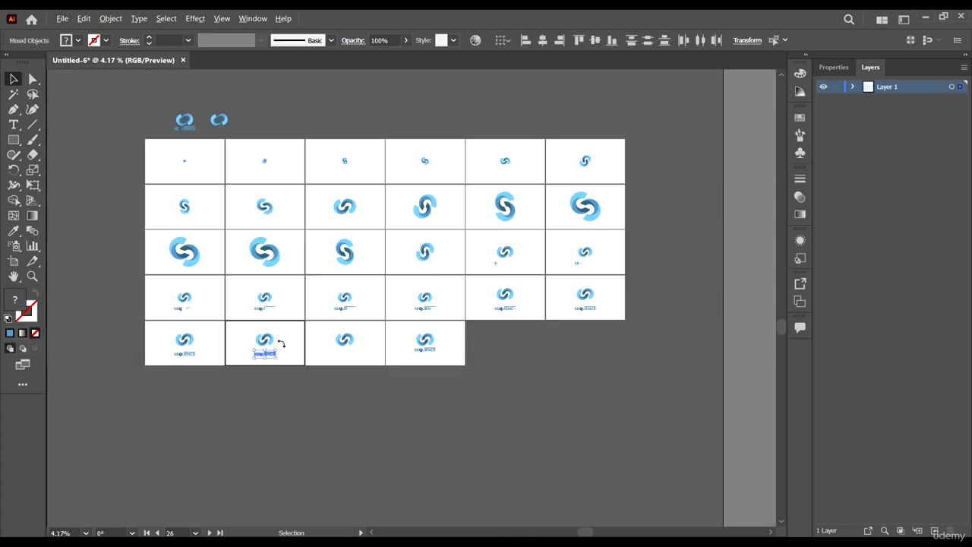
pyautogui.scroll(2, 281, 343)
pyautogui.press('Delete')
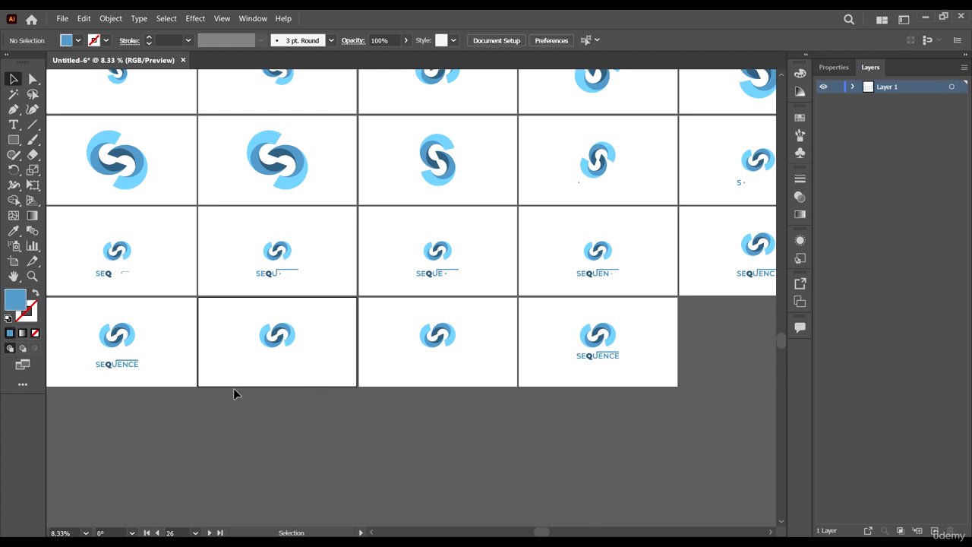
# Move the wordmark on the twenty-fifth artboard straight up so it sits closer to the symbol
pyautogui.moveTo(325, 398); pyautogui.dragTo(586, 378)
pyautogui.scroll(3, 388, 349)
pyautogui.moveTo(445, 384); pyautogui.dragTo(253, 321)
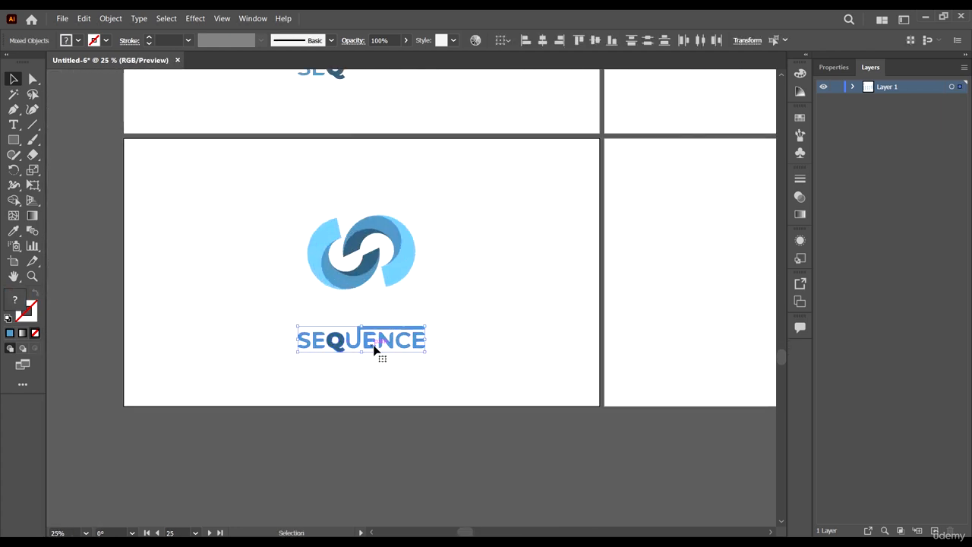
pyautogui.moveTo(391, 345); pyautogui.dragTo(396, 319)
# Copy the repositioned wordmark from the twenty-fifth artboard and paste it in place on the twenty-sixth and twenty-seventh artboards
pyautogui.press('a')
pyautogui.moveTo(461, 354); pyautogui.dragTo(255, 342)
pyautogui.hotkey('ctrl', 'c')
pyautogui.scroll(-4, 267, 336)
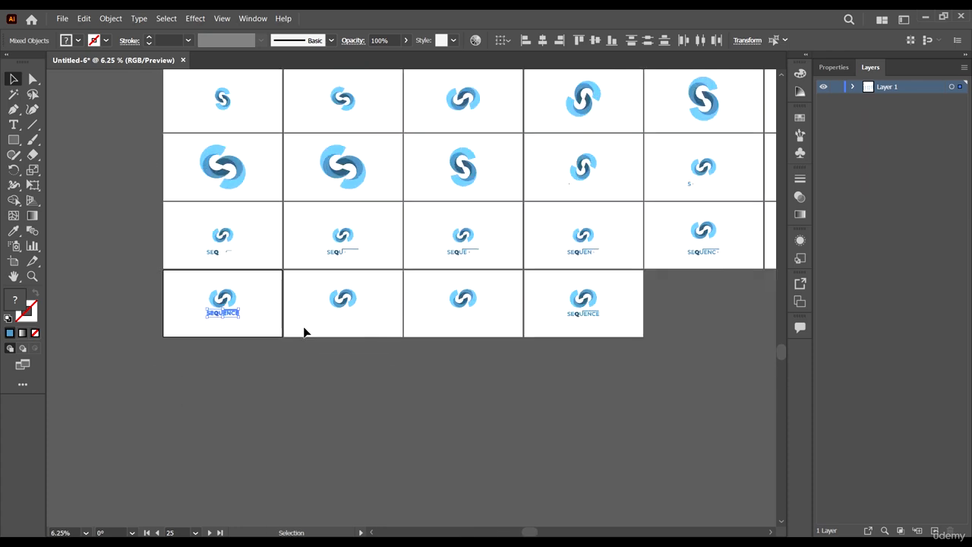
pyautogui.click(351, 327)
pyautogui.hotkey('ctrl', 'shift', 'v')
pyautogui.click(449, 319)
pyautogui.hotkey('ctrl', 'shift', 'v')
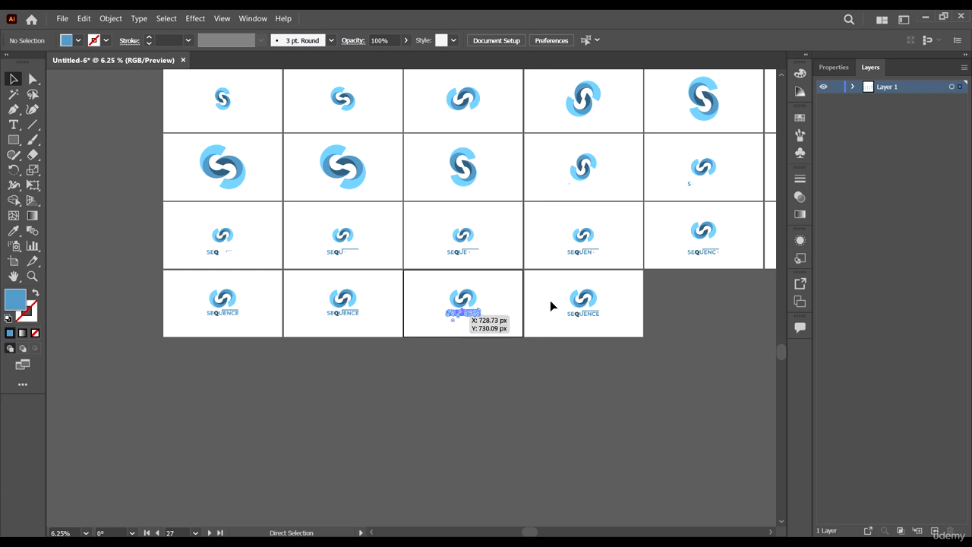
# Replace the wordmark on the twenty-eighth artboard with the copied one, pasted in place
pyautogui.click(599, 317)
pyautogui.press('Delete')
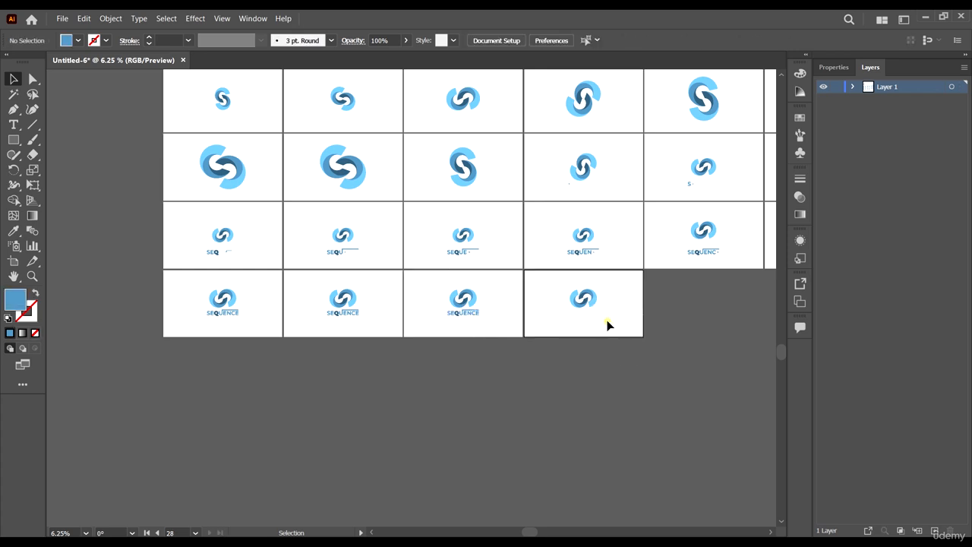
pyautogui.scroll(-2, 607, 403)
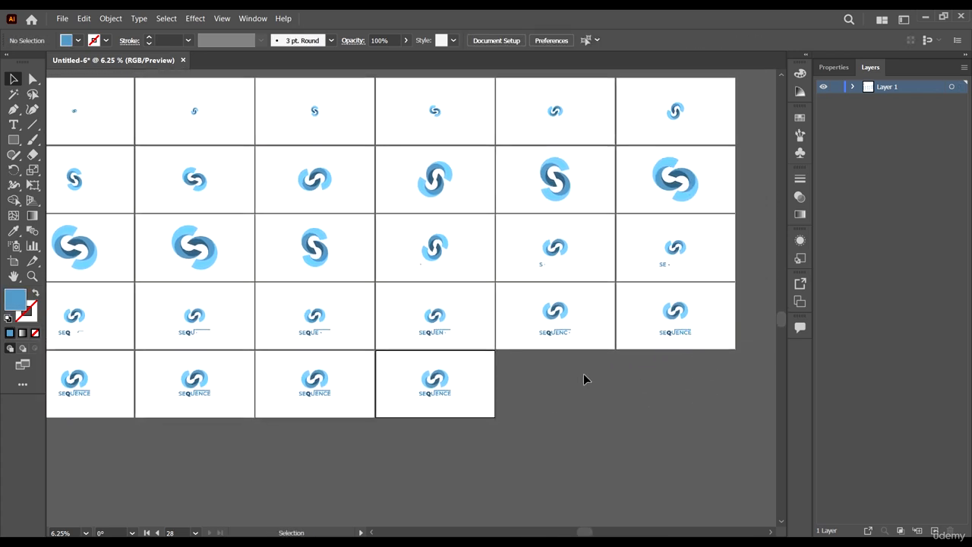
# Delete the two spare logo copies lying above the first row of artboards
pyautogui.moveTo(486, 369); pyautogui.dragTo(558, 362)
pyautogui.scroll(3, 529, 228)
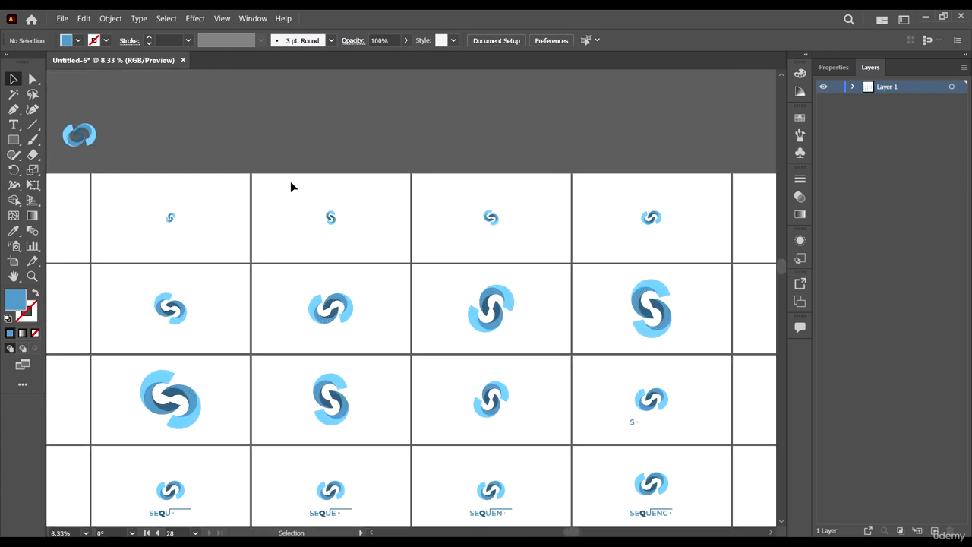
pyautogui.scroll(-1, 406, 242)
pyautogui.moveTo(307, 201); pyautogui.dragTo(482, 203)
pyautogui.moveTo(375, 180); pyautogui.dragTo(236, 140)
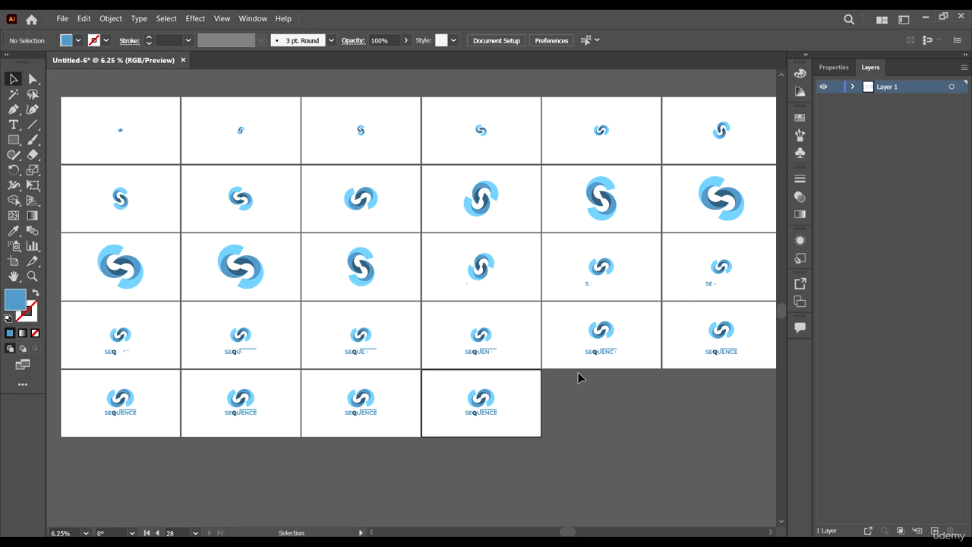
# Review the whole artboard sequence, checking the final logo on the last artboard up close
pyautogui.scroll(-1, 572, 391)
pyautogui.scroll(2, 550, 362)
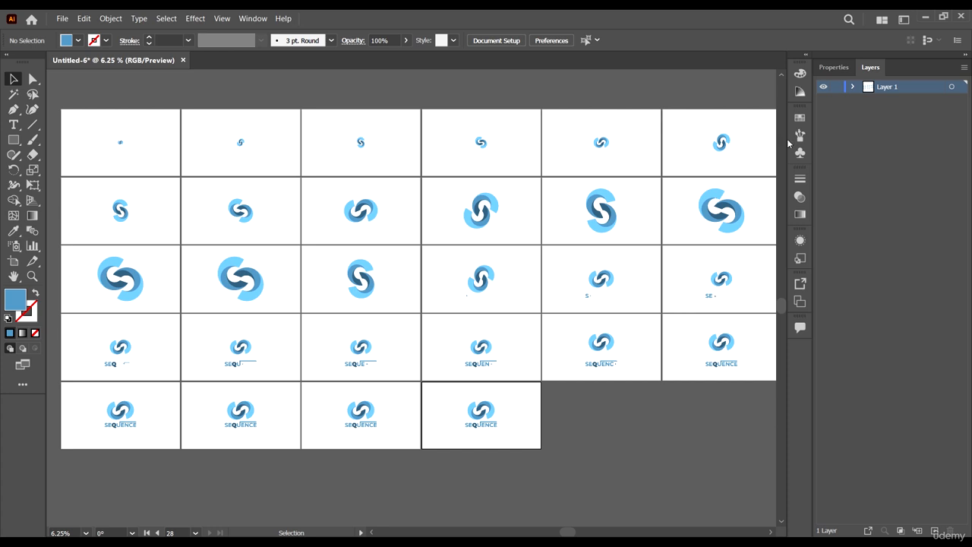
pyautogui.scroll(-1, 656, 208)
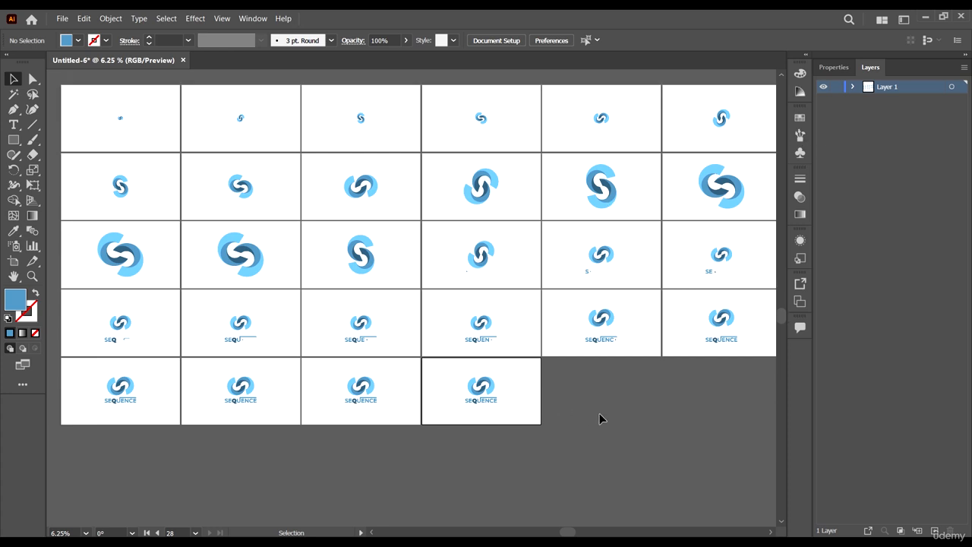
pyautogui.scroll(-3, 594, 351)
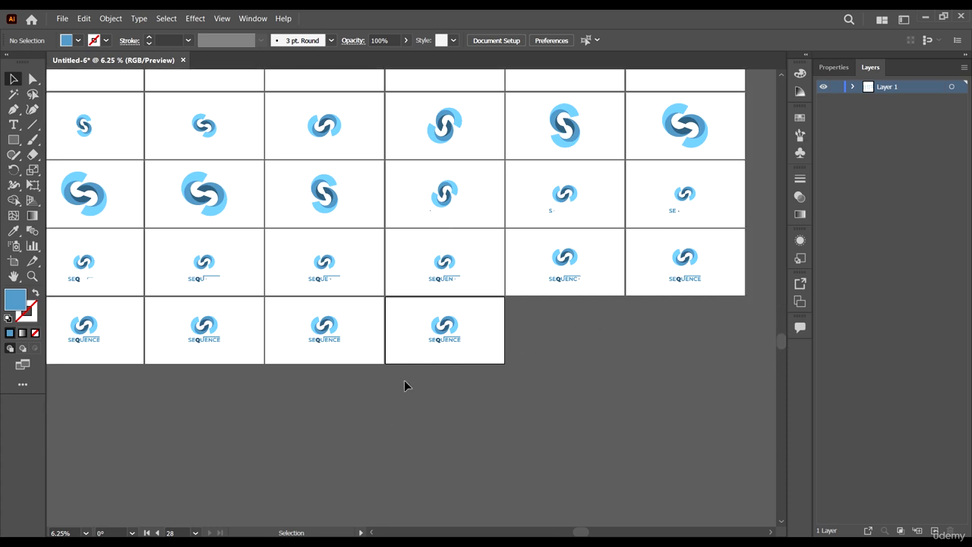
pyautogui.scroll(5, 460, 341)
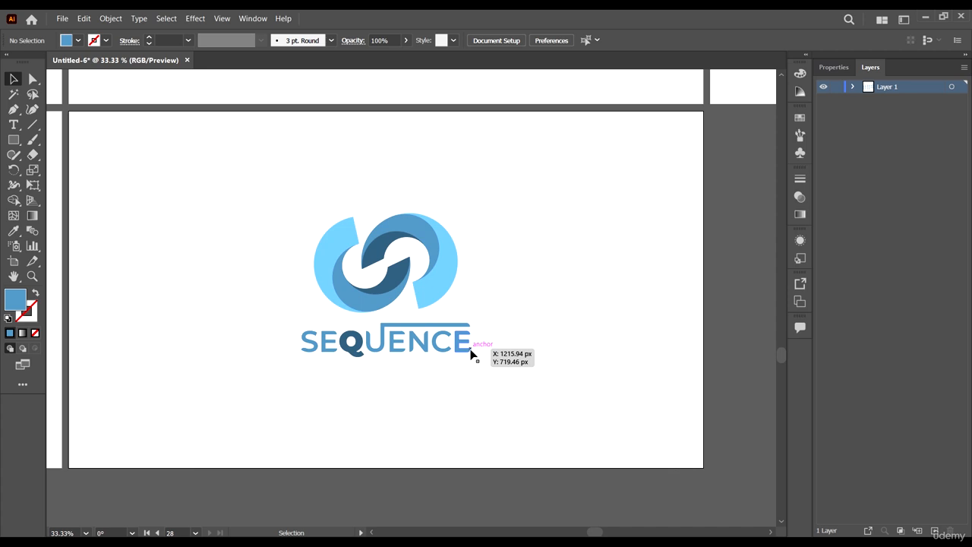
pyautogui.scroll(-6, 485, 347)
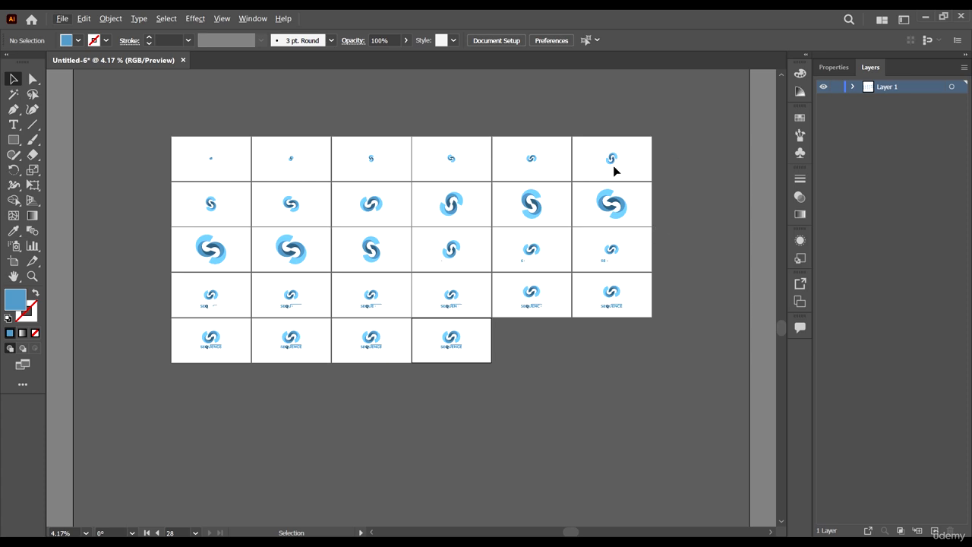
pyautogui.scroll(2, 340, 171)
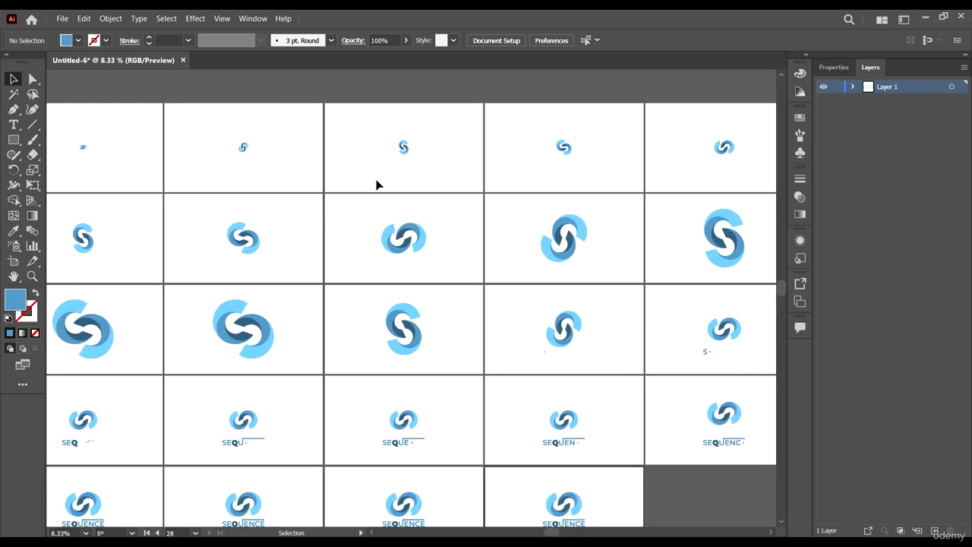
pyautogui.scroll(-1, 377, 185)
pyautogui.hscroll(1, 425, 289)
pyautogui.scroll(-1, 425, 290)
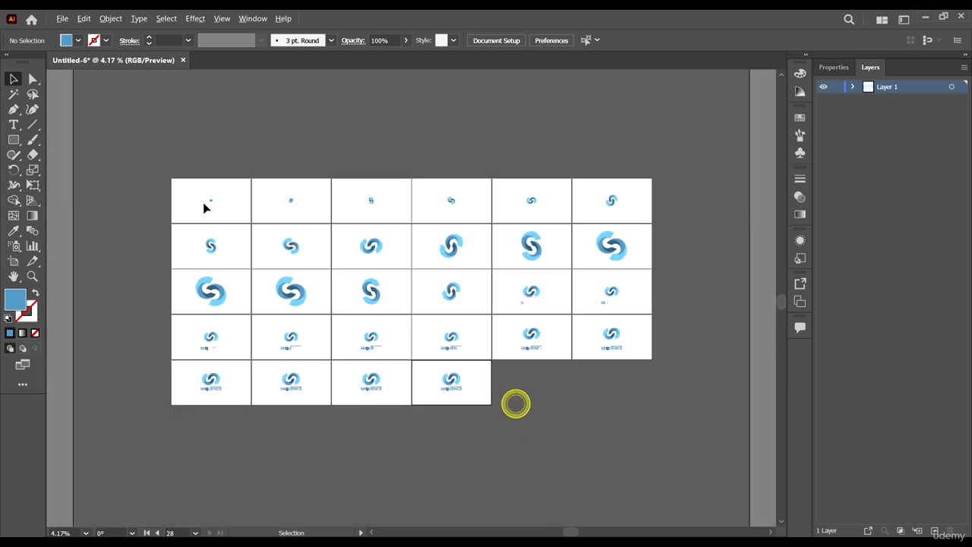
# Draw a rectangle that exactly covers the first artboard
pyautogui.scroll(3, 209, 201)
pyautogui.click(14, 142)
pyautogui.hscroll(-1, 174, 179)
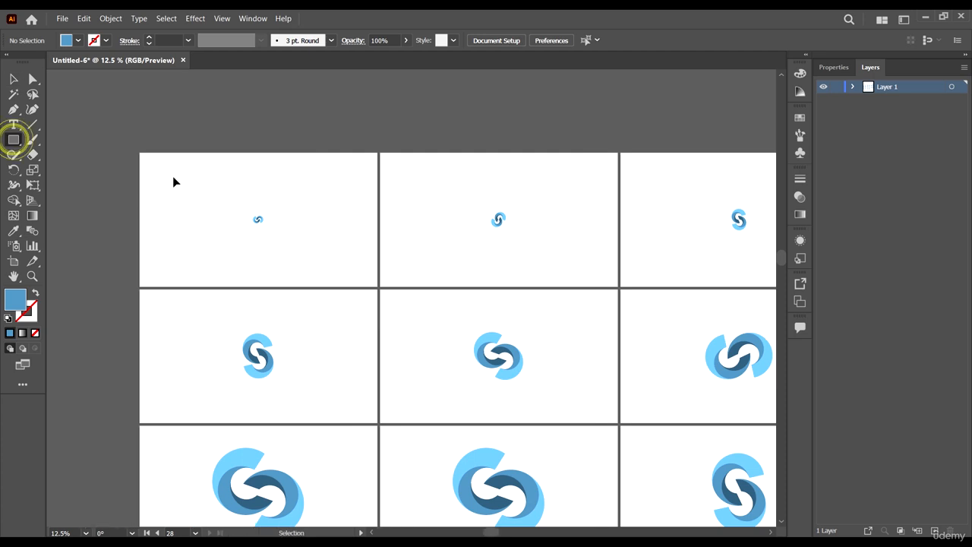
pyautogui.moveTo(139, 152); pyautogui.dragTo(377, 287)
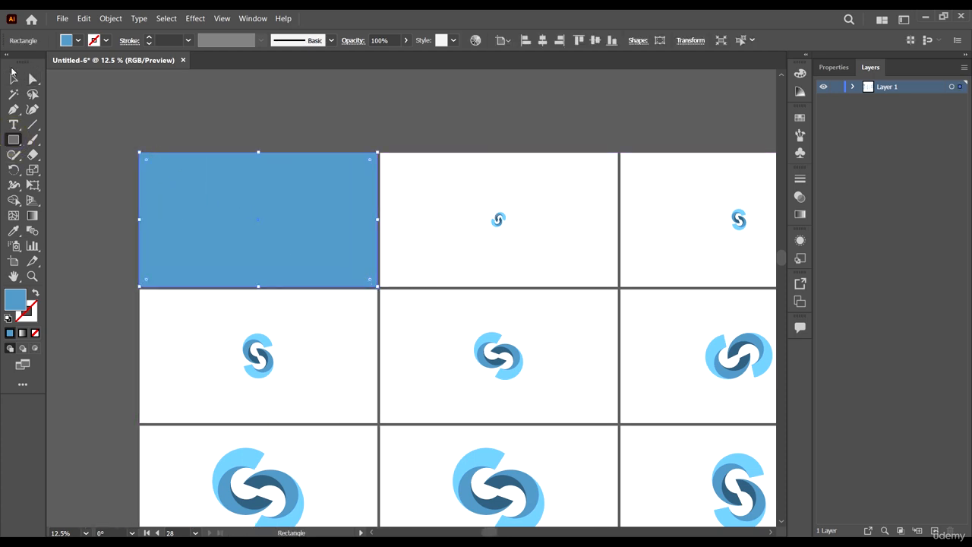
# Fill the rectangle covering the first artboard with white
pyautogui.click(12, 74)
pyautogui.click(78, 41)
pyautogui.click(35, 64)
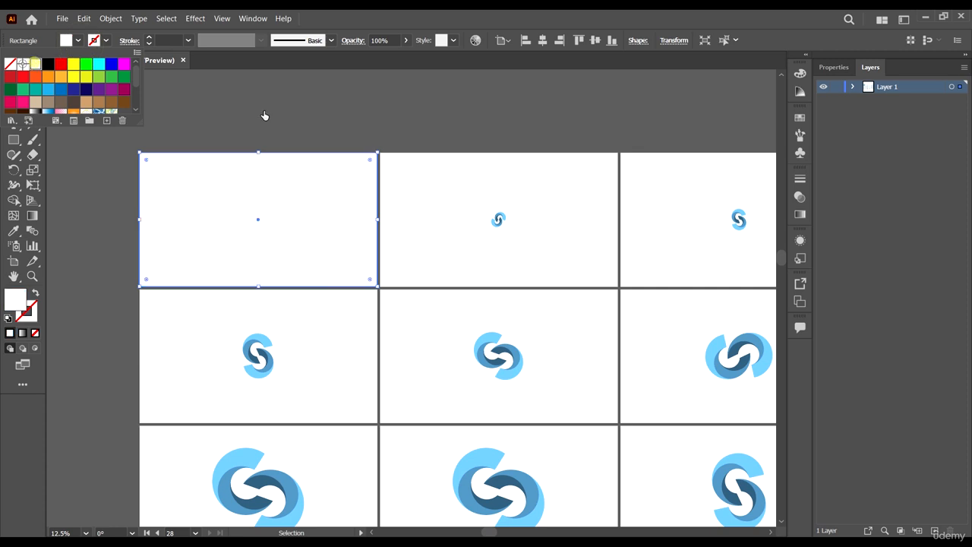
pyautogui.click(263, 106)
pyautogui.click(284, 102)
# Copy the white rectangle and paste it on all artboards
pyautogui.click(281, 188)
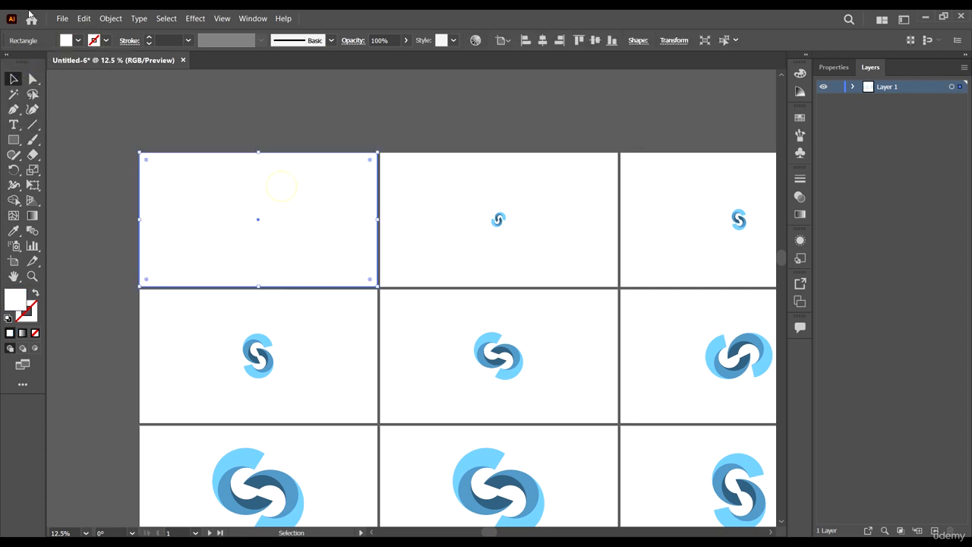
pyautogui.click(111, 18)
pyautogui.moveTo(62, 18)
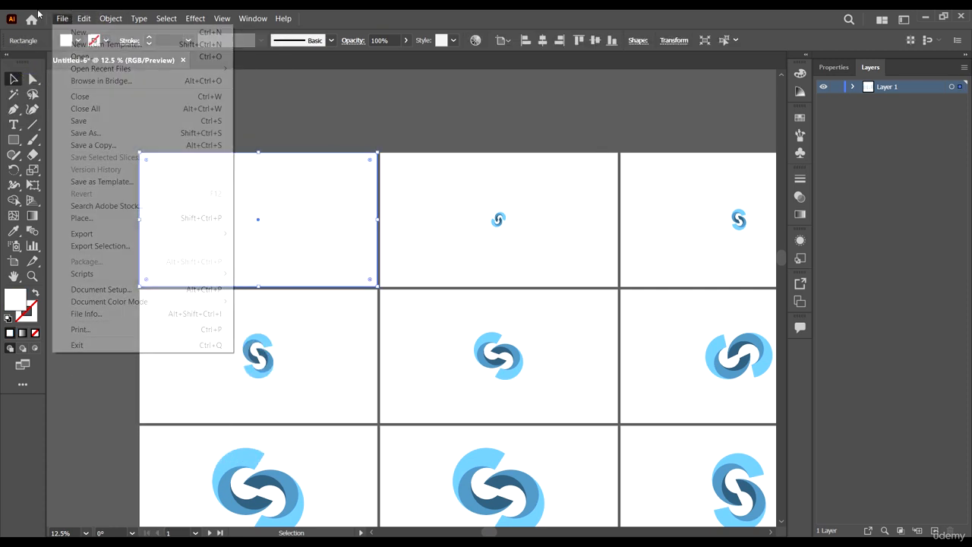
pyautogui.click(97, 71)
pyautogui.click(84, 19)
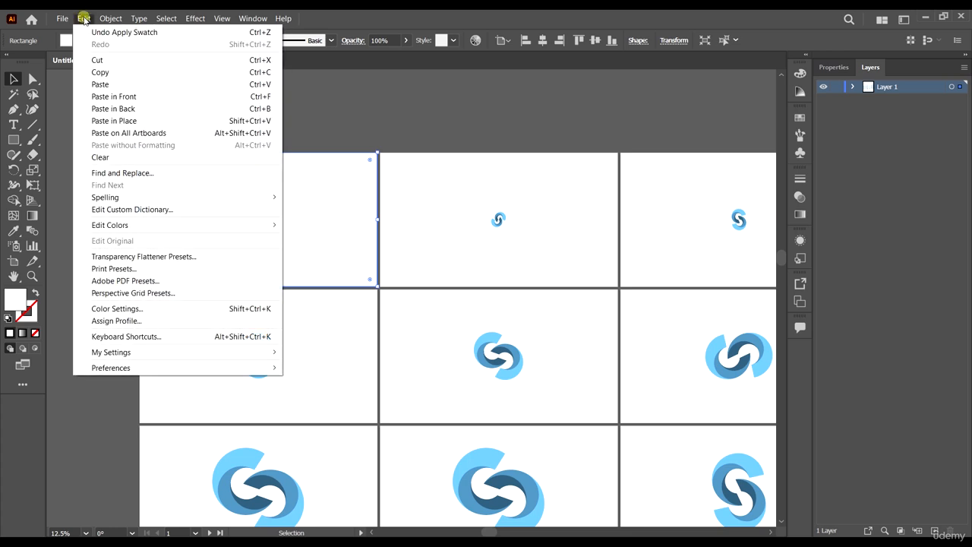
pyautogui.click(182, 134)
pyautogui.scroll(-4, 350, 199)
pyautogui.click(357, 151)
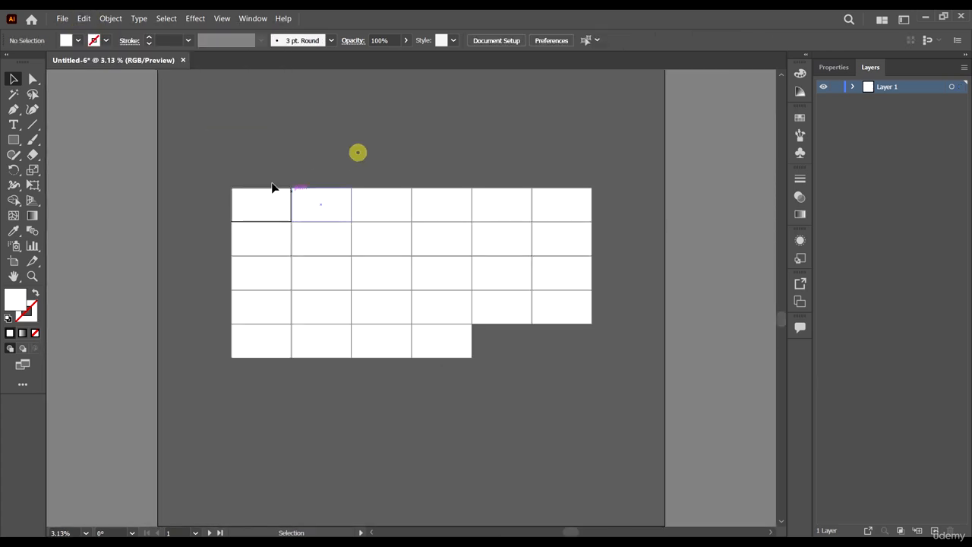
# Move the duplicate white rectangle off the first artboard and delete it, leaving one rectangle there
pyautogui.scroll(2, 271, 189)
pyautogui.scroll(-1, 202, 236)
pyautogui.moveTo(154, 237); pyautogui.dragTo(227, 147)
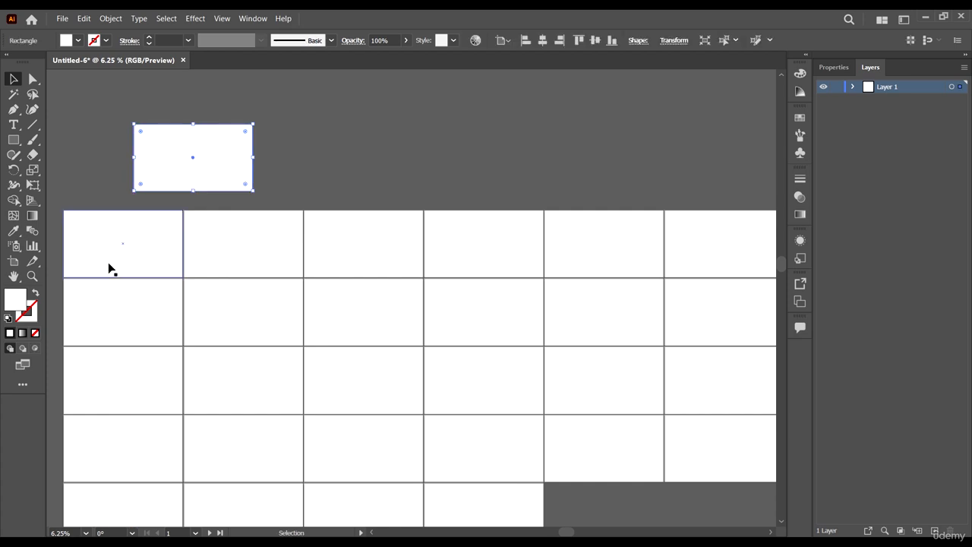
pyautogui.hscroll(-2, 119, 239)
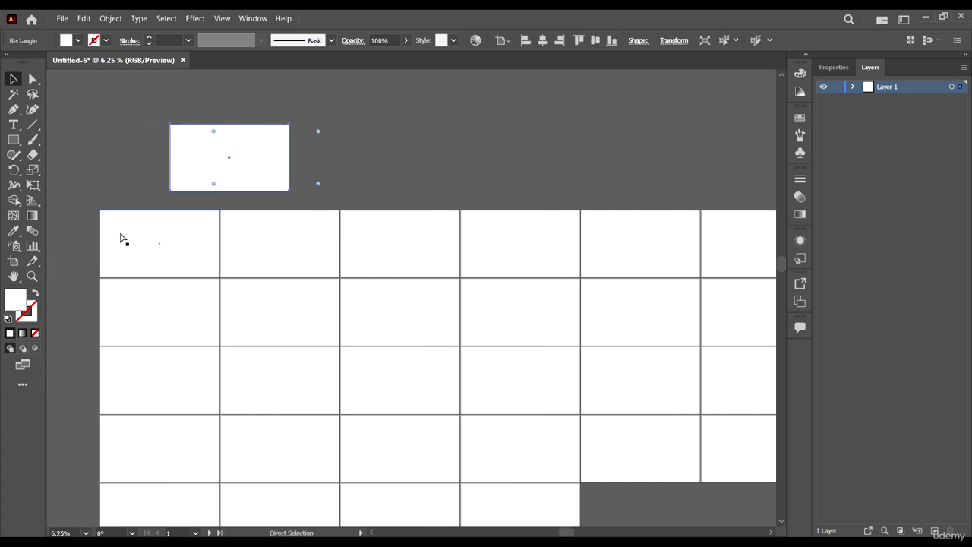
pyautogui.click(174, 252)
pyautogui.click(265, 173)
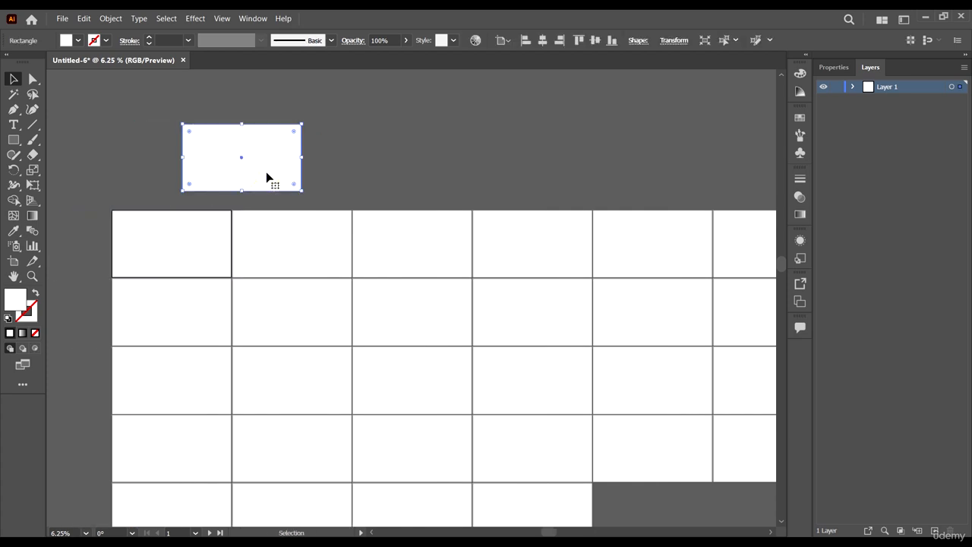
pyautogui.press('Delete')
# Select the white rectangles on all 28 artboards and send them to the back behind the logo artwork
pyautogui.scroll(-3, 220, 188)
pyautogui.click(170, 183)
pyautogui.keyDown('shift'); pyautogui.click(283, 170); pyautogui.keyUp('shift')
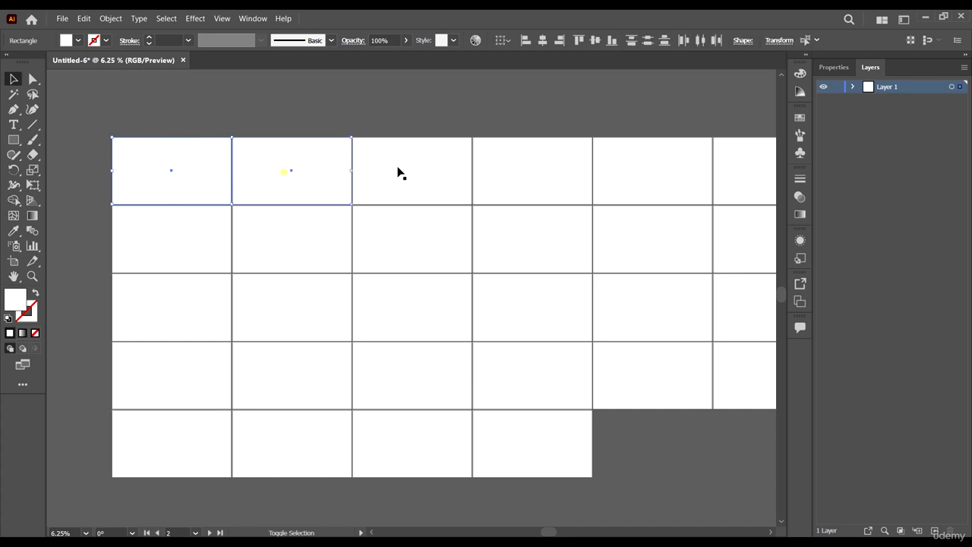
pyautogui.keyDown('shift'); pyautogui.click(426, 173); pyautogui.keyUp('shift')
pyautogui.keyDown('shift'); pyautogui.click(509, 180); pyautogui.keyUp('shift')
pyautogui.keyDown('shift'); pyautogui.click(667, 186); pyautogui.keyUp('shift')
pyautogui.keyDown('shift'); pyautogui.click(734, 169); pyautogui.keyUp('shift')
pyautogui.scroll(-1, 481, 183)
pyautogui.keyDown('shift'); pyautogui.click(596, 212); pyautogui.keyUp('shift')
pyautogui.keyDown('shift'); pyautogui.click(447, 226); pyautogui.keyUp('shift')
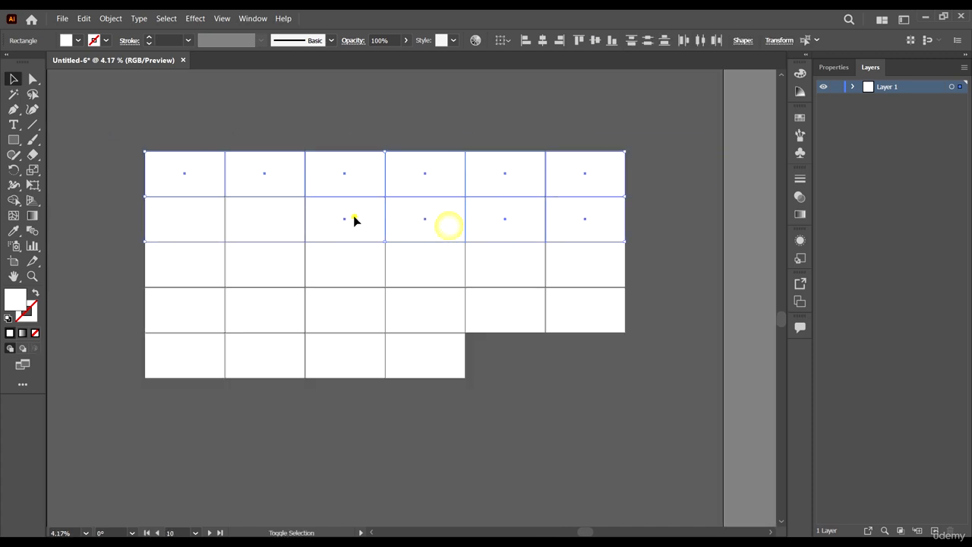
pyautogui.keyDown('shift'); pyautogui.click(351, 219); pyautogui.keyUp('shift')
pyautogui.keyDown('shift'); pyautogui.click(267, 216); pyautogui.keyUp('shift')
pyautogui.keyDown('shift'); pyautogui.click(203, 227); pyautogui.keyUp('shift')
pyautogui.keyDown('shift'); pyautogui.click(189, 271); pyautogui.keyUp('shift')
pyautogui.keyDown('shift'); pyautogui.click(272, 270); pyautogui.keyUp('shift')
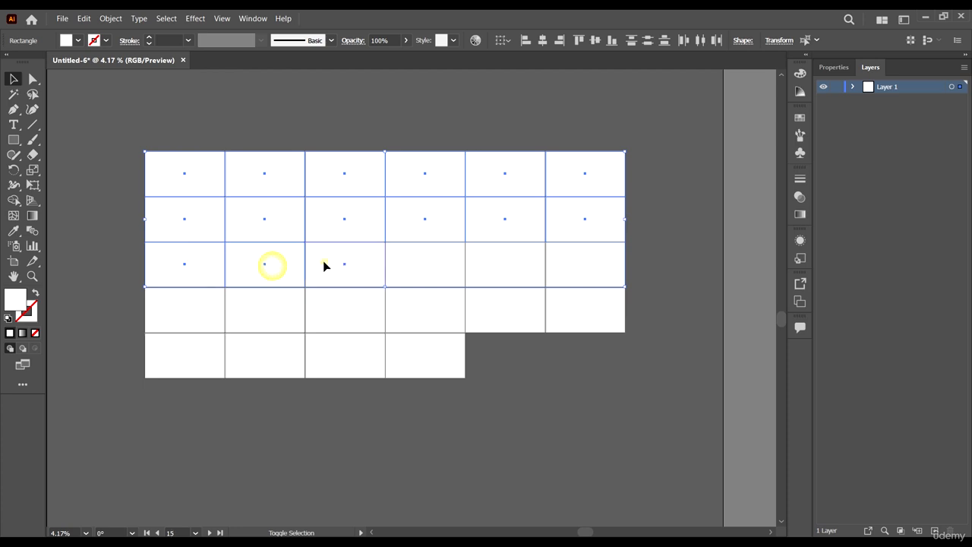
pyautogui.keyDown('shift'); pyautogui.click(324, 263); pyautogui.keyUp('shift')
pyautogui.keyDown('shift'); pyautogui.click(417, 275); pyautogui.keyUp('shift')
pyautogui.keyDown('shift'); pyautogui.click(501, 262); pyautogui.keyUp('shift')
pyautogui.keyDown('shift'); pyautogui.click(574, 267); pyautogui.keyUp('shift')
pyautogui.keyDown('shift'); pyautogui.click(577, 314); pyautogui.keyUp('shift')
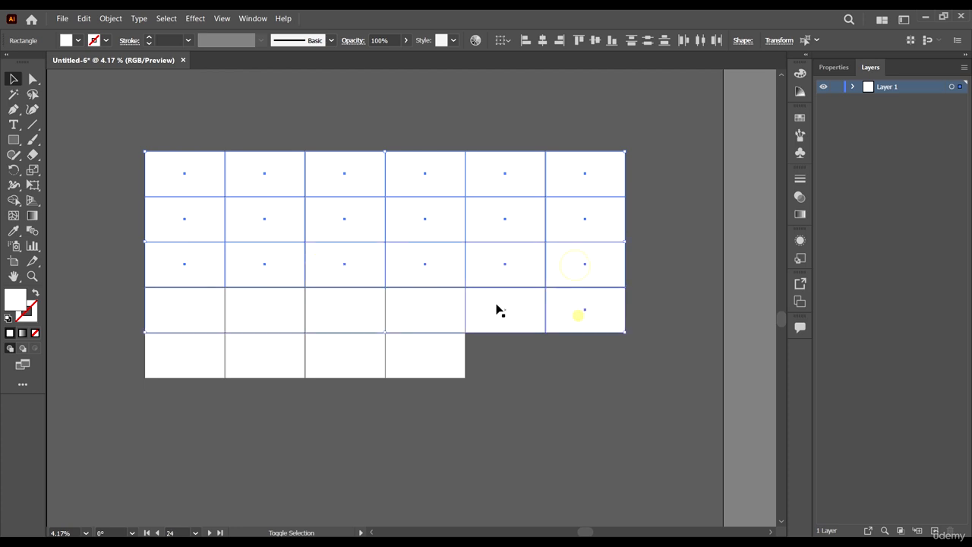
pyautogui.keyDown('shift'); pyautogui.click(495, 305); pyautogui.keyUp('shift')
pyautogui.keyDown('shift'); pyautogui.click(374, 315); pyautogui.keyUp('shift')
pyautogui.keyDown('shift'); pyautogui.click(267, 300); pyautogui.keyUp('shift')
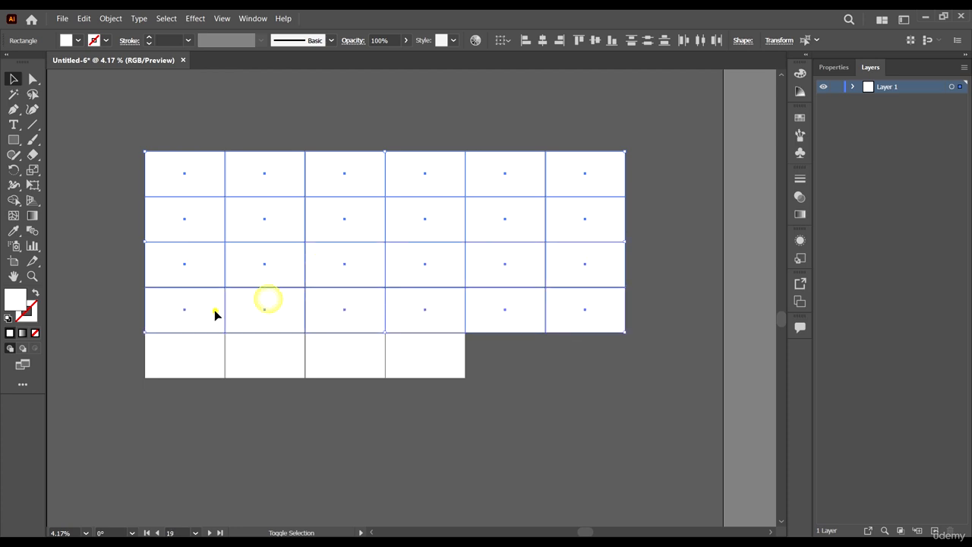
pyautogui.keyDown('shift'); pyautogui.click(214, 311); pyautogui.keyUp('shift')
pyautogui.keyDown('shift'); pyautogui.click(210, 355); pyautogui.keyUp('shift')
pyautogui.keyDown('shift'); pyautogui.click(254, 354); pyautogui.keyUp('shift')
pyautogui.keyDown('shift'); pyautogui.click(342, 363); pyautogui.keyUp('shift')
pyautogui.keyDown('shift'); pyautogui.click(431, 364); pyautogui.keyUp('shift')
pyautogui.rightClick(432, 363)
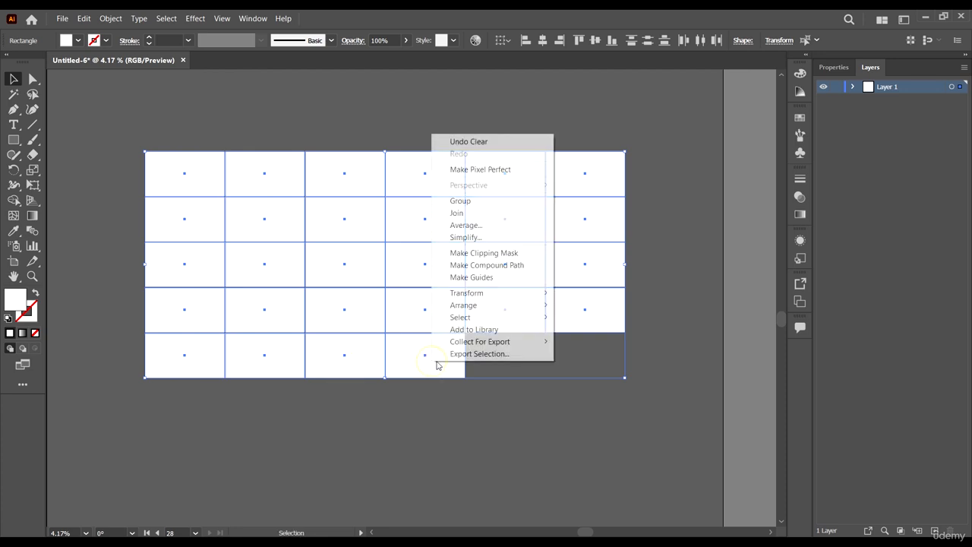
pyautogui.moveTo(483, 305)
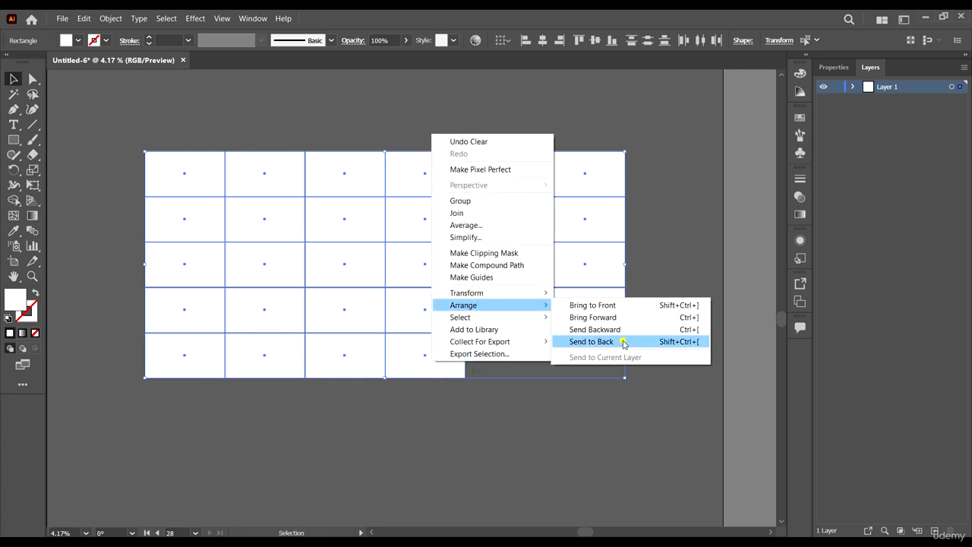
pyautogui.click(623, 340)
pyautogui.click(589, 380)
# Start exporting the document as PNG with Use Artboards enabled for all artboards
pyautogui.scroll(2, 432, 350)
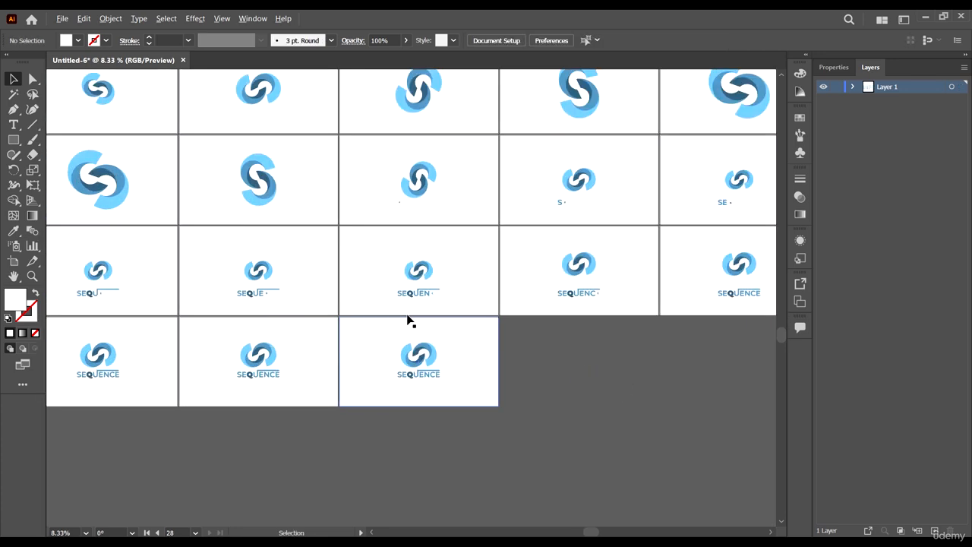
pyautogui.scroll(-2, 485, 277)
pyautogui.scroll(1, 213, 123)
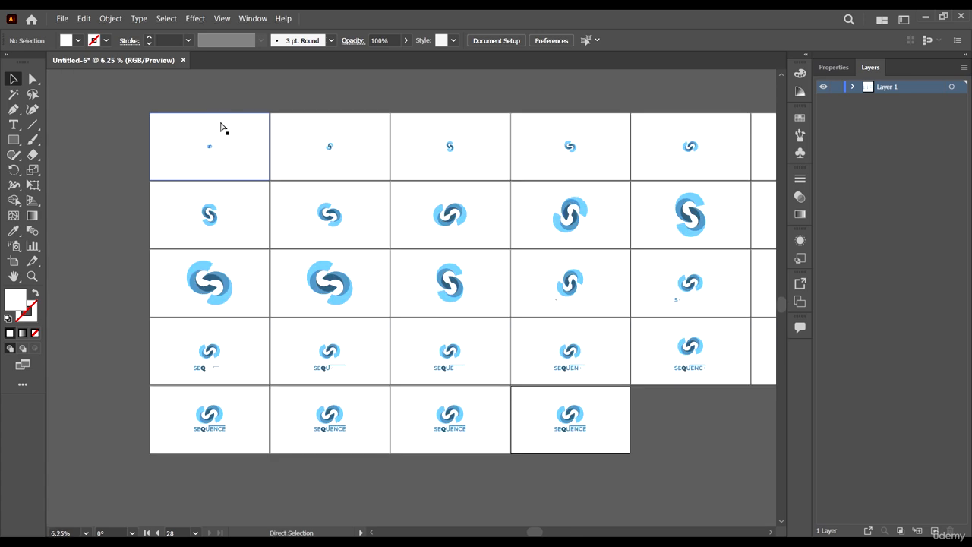
pyautogui.hscroll(1, 297, 211)
pyautogui.hscroll(1, 532, 331)
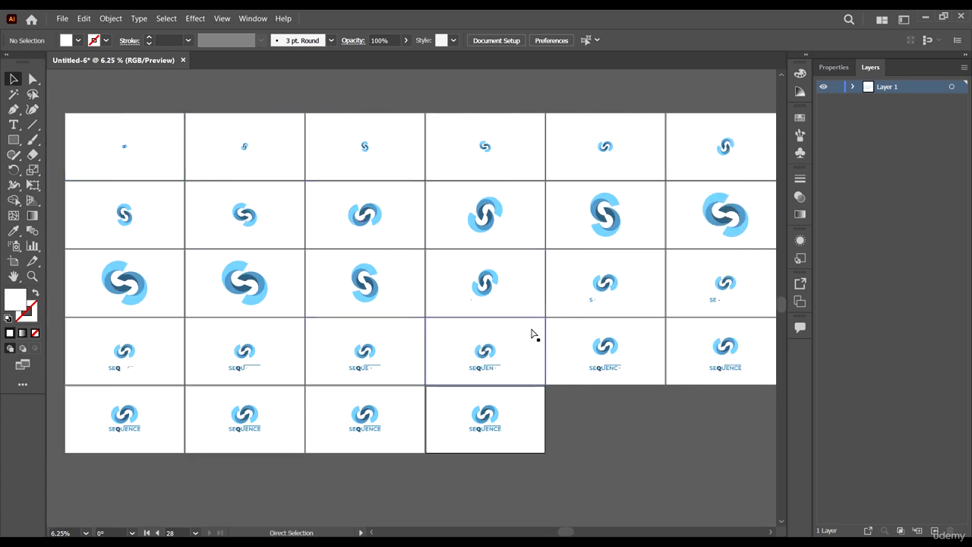
pyautogui.scroll(-1, 384, 411)
pyautogui.click(62, 18)
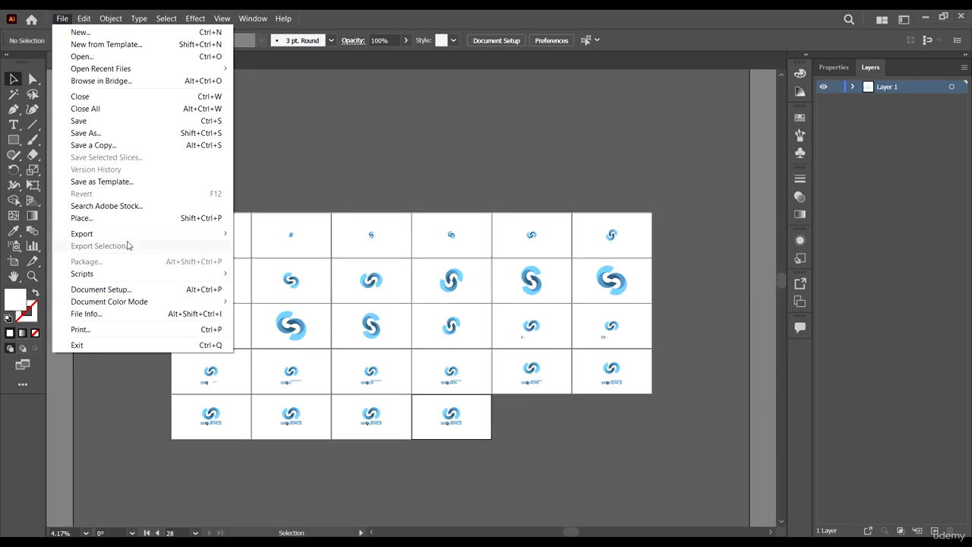
pyautogui.moveTo(126, 233)
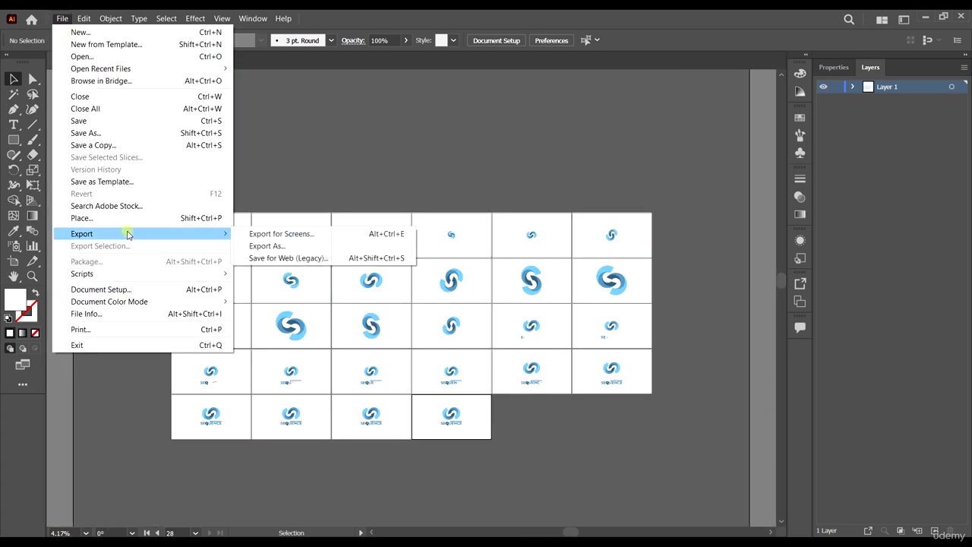
pyautogui.click(274, 246)
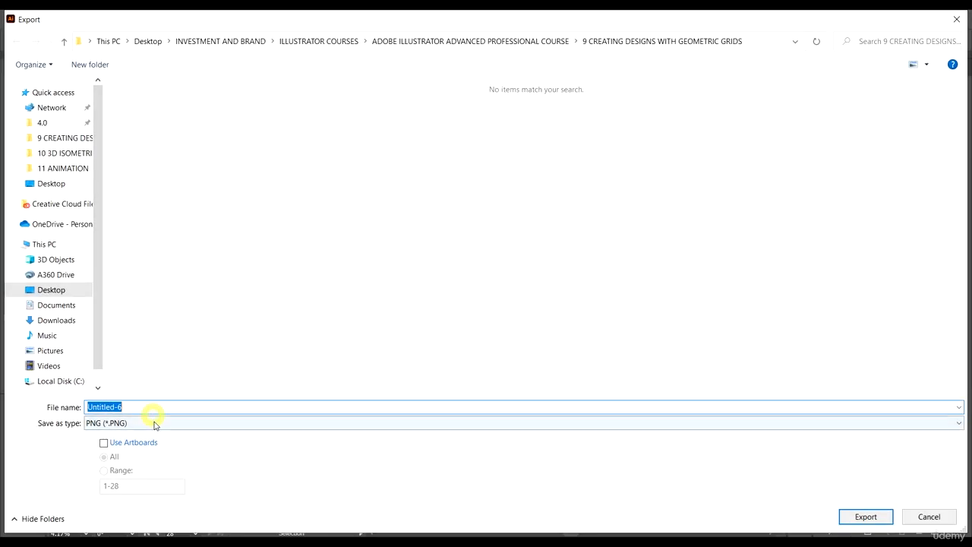
pyautogui.click(156, 423)
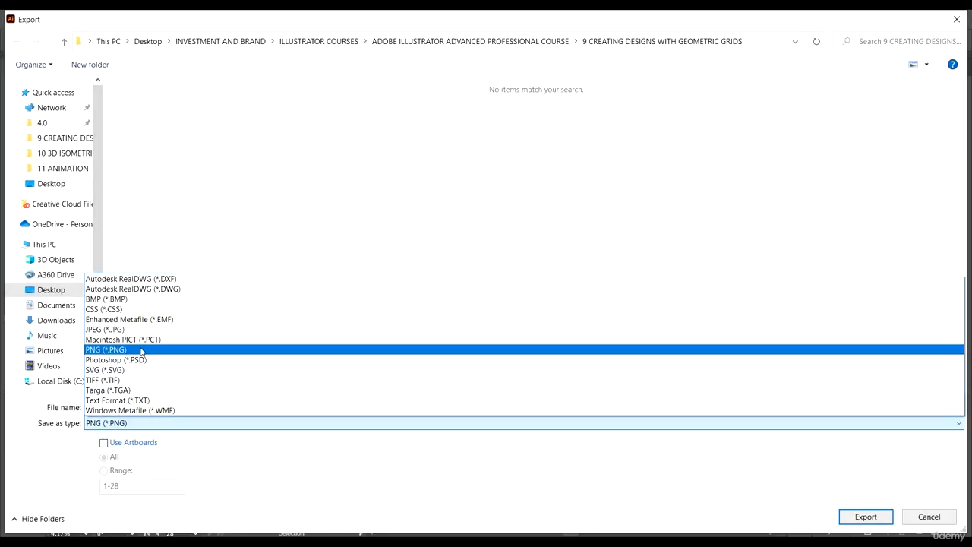
pyautogui.click(206, 458)
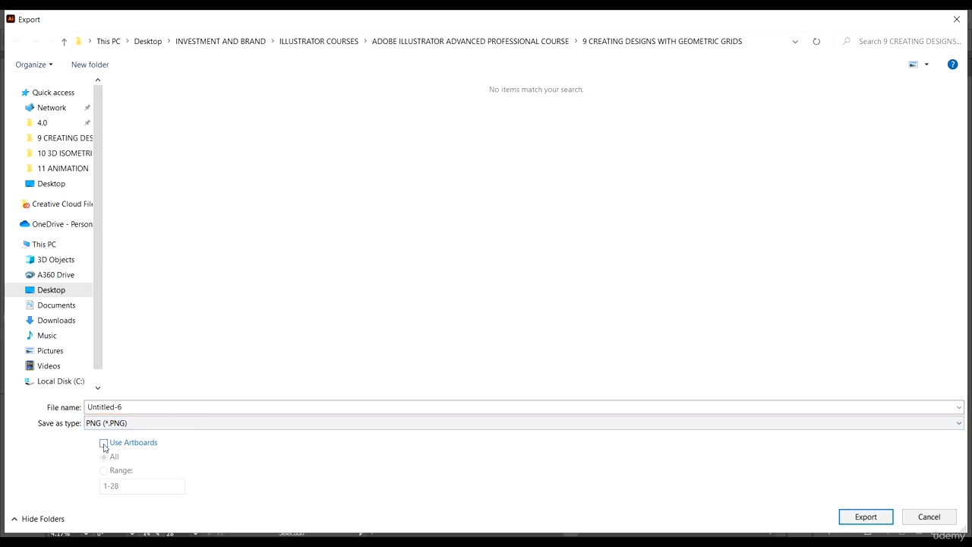
pyautogui.click(104, 444)
# Create a folder named GIFS in the export location and open it as the destination
pyautogui.rightClick(563, 161)
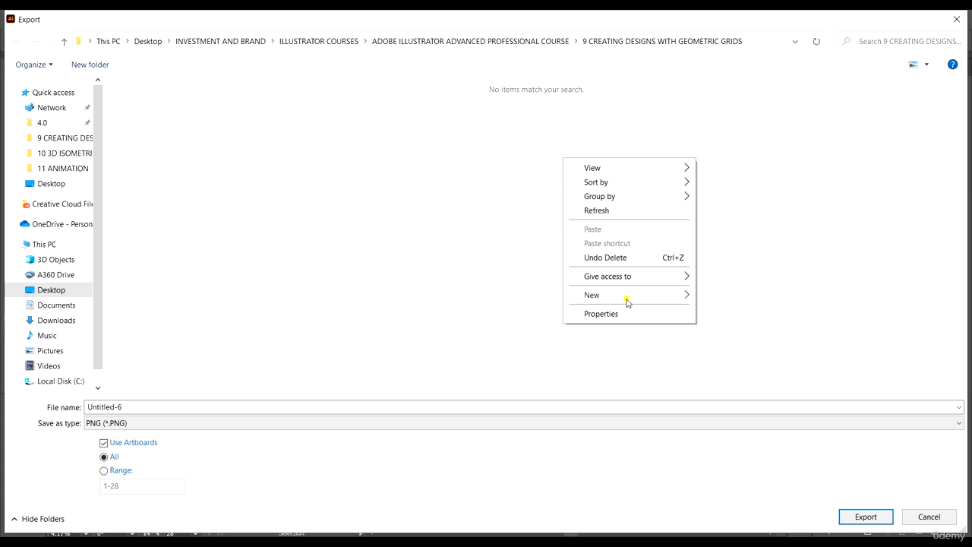
pyautogui.moveTo(627, 301)
pyautogui.click(744, 296)
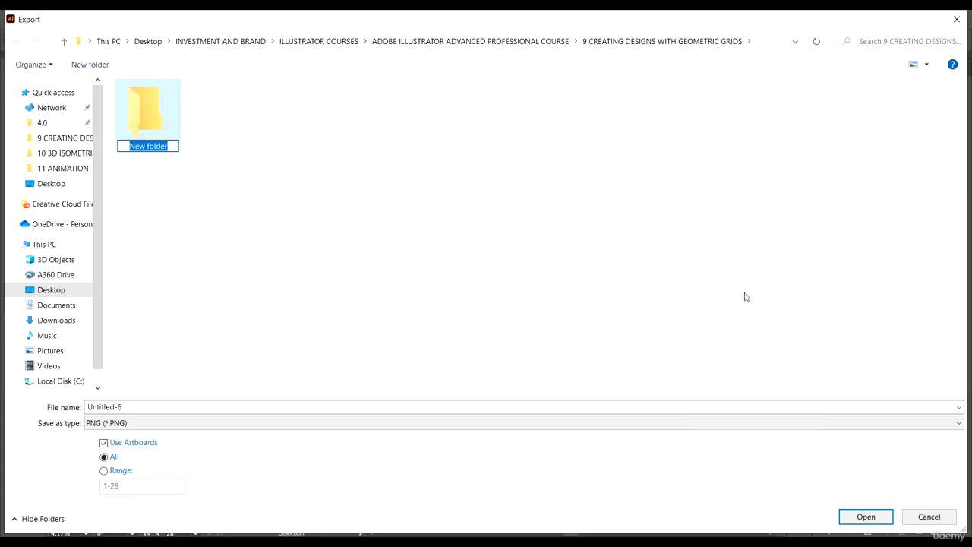
pyautogui.write('g')
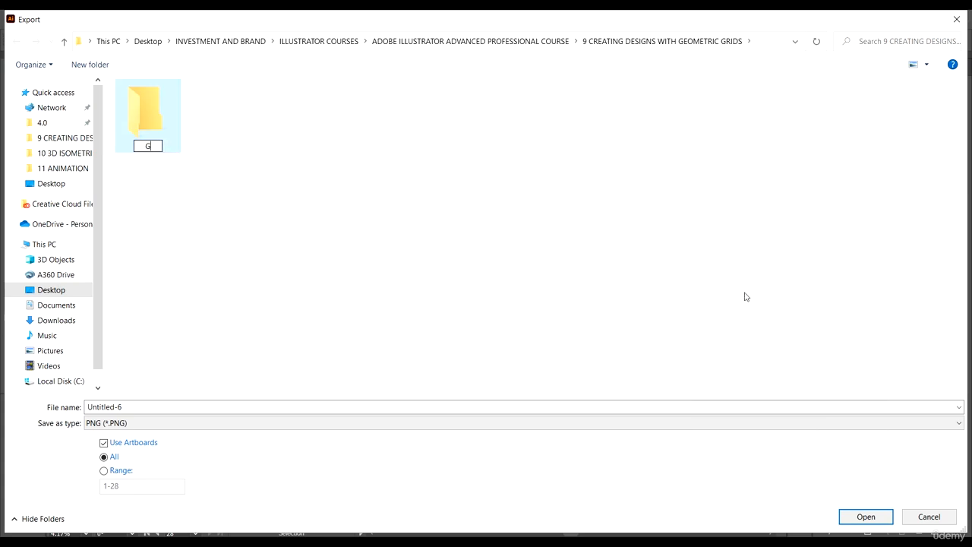
pyautogui.write('IFS')
pyautogui.click(665, 266)
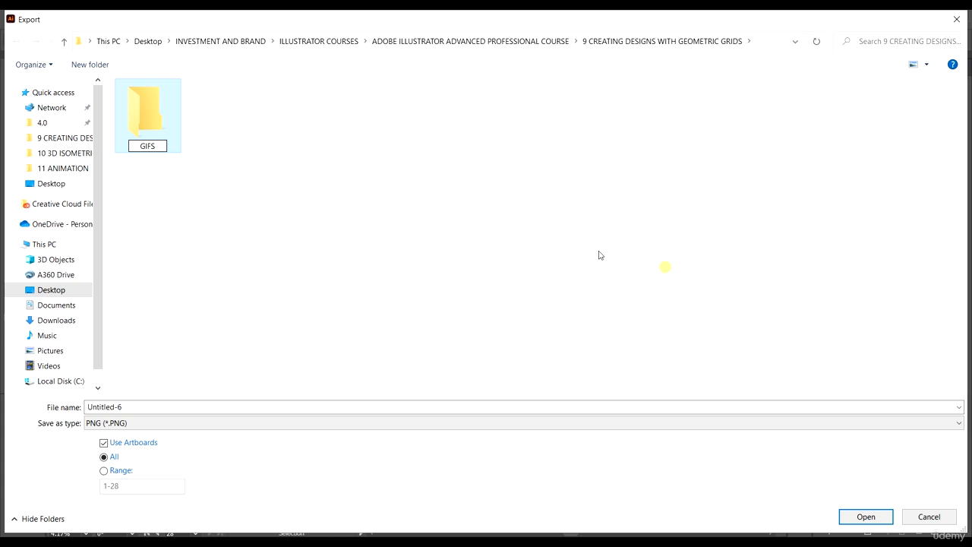
pyautogui.doubleClick(163, 113)
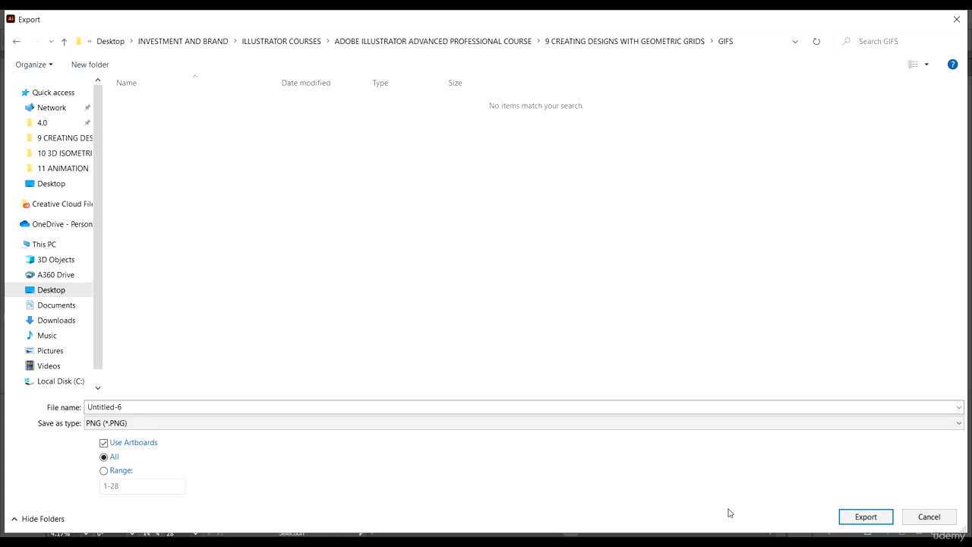
# Export the artboards as PNG files at Medium (150 ppi) resolution, Type Optimized (Hinted) anti-aliasing and a Transparent background
pyautogui.click(864, 516)
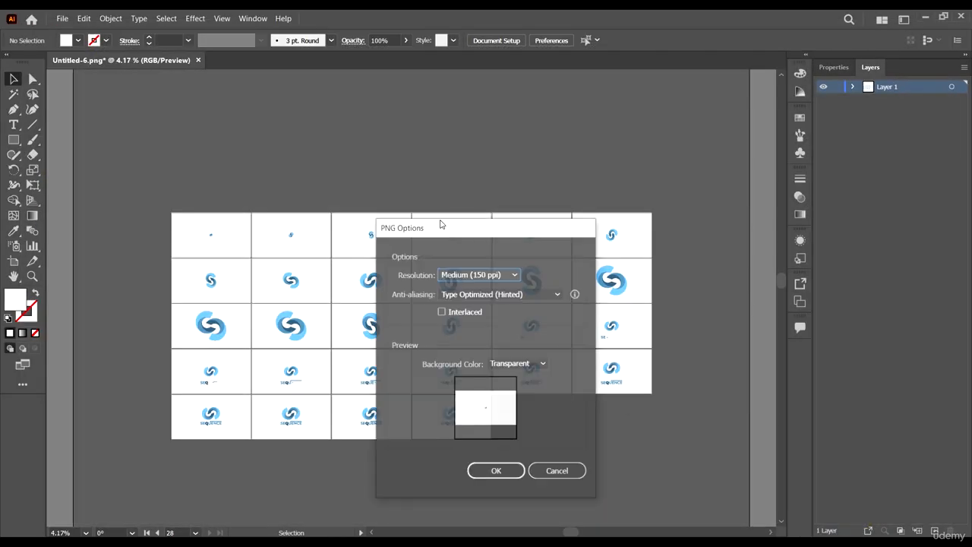
pyautogui.moveTo(528, 227); pyautogui.dragTo(551, 141)
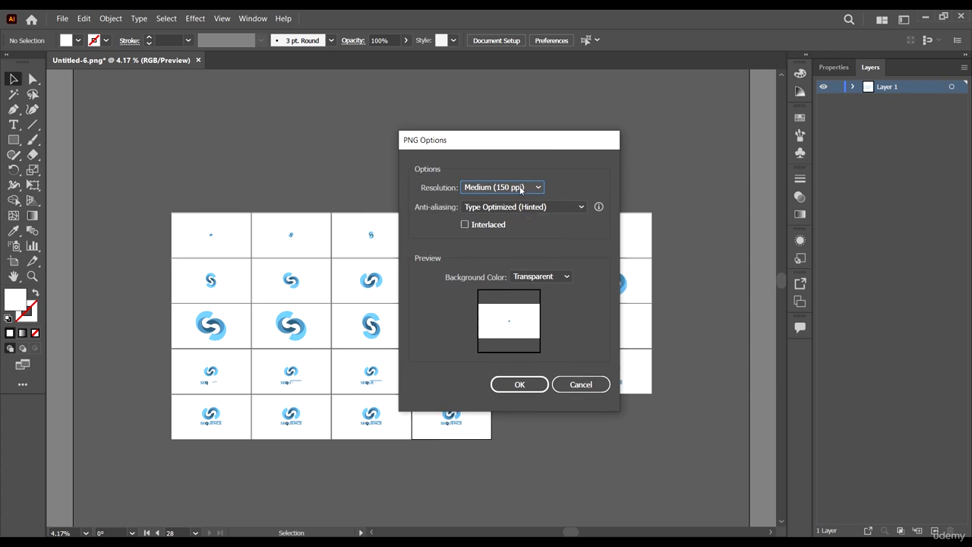
pyautogui.click(521, 187)
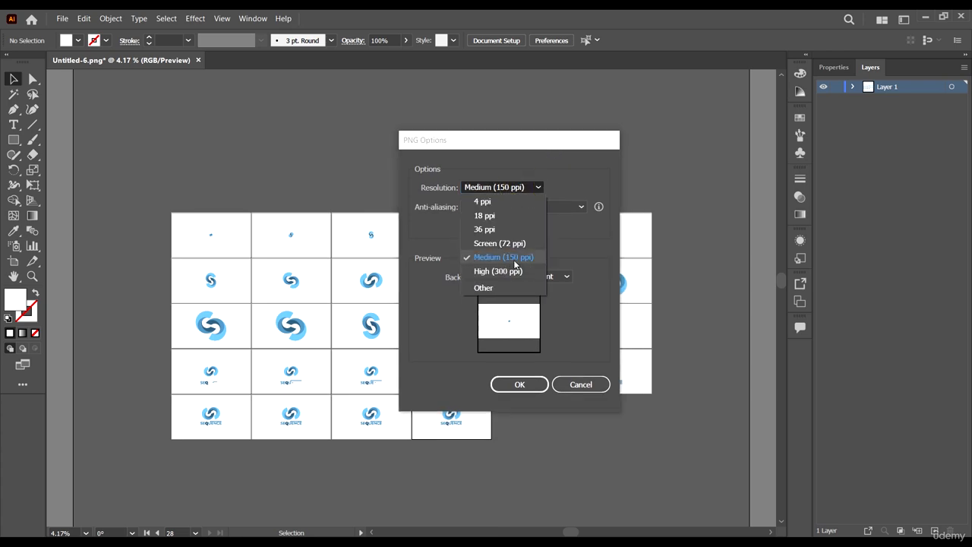
pyautogui.click(561, 164)
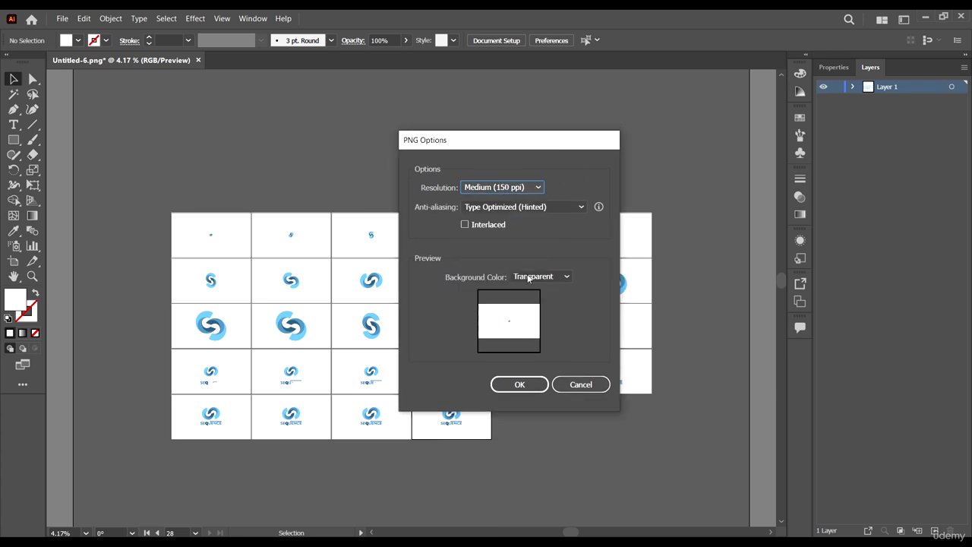
pyautogui.click(517, 385)
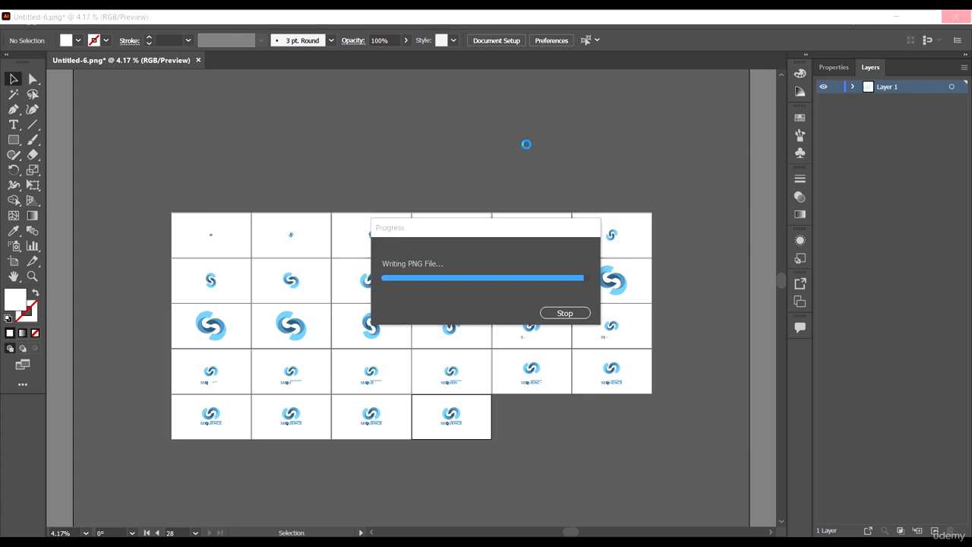
pyautogui.scroll(-2, 540, 166)
pyautogui.scroll(1, 572, 325)
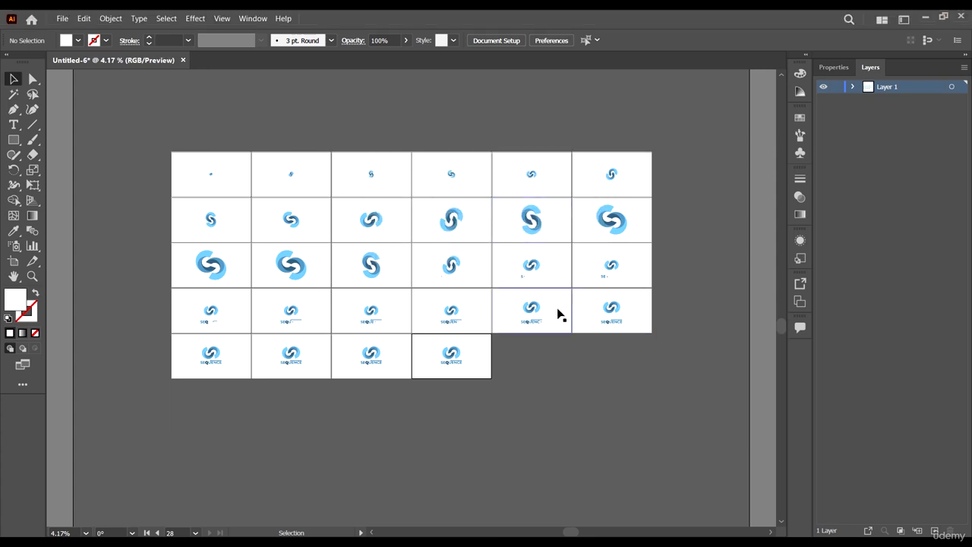
pyautogui.scroll(1, 516, 306)
pyautogui.hscroll(-1, 462, 294)
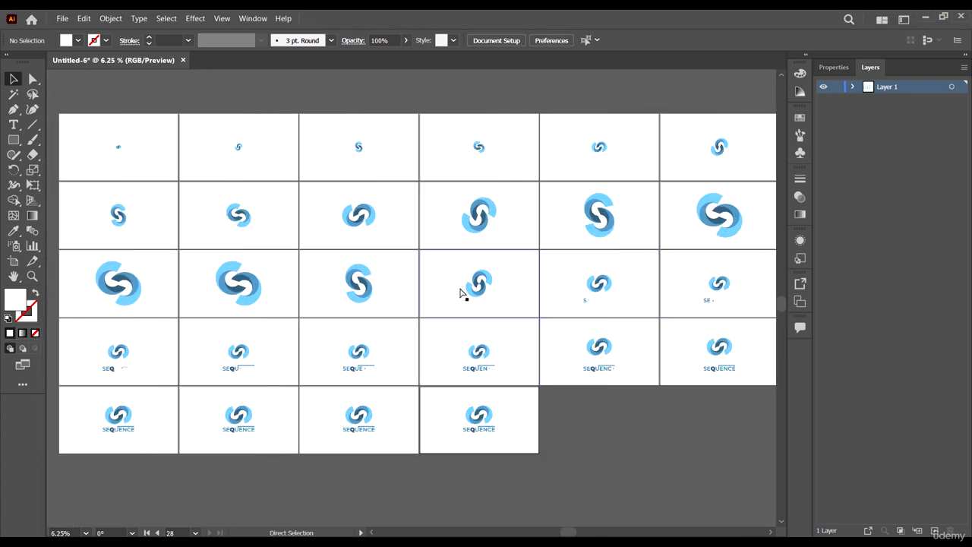
pyautogui.scroll(-1, 461, 293)
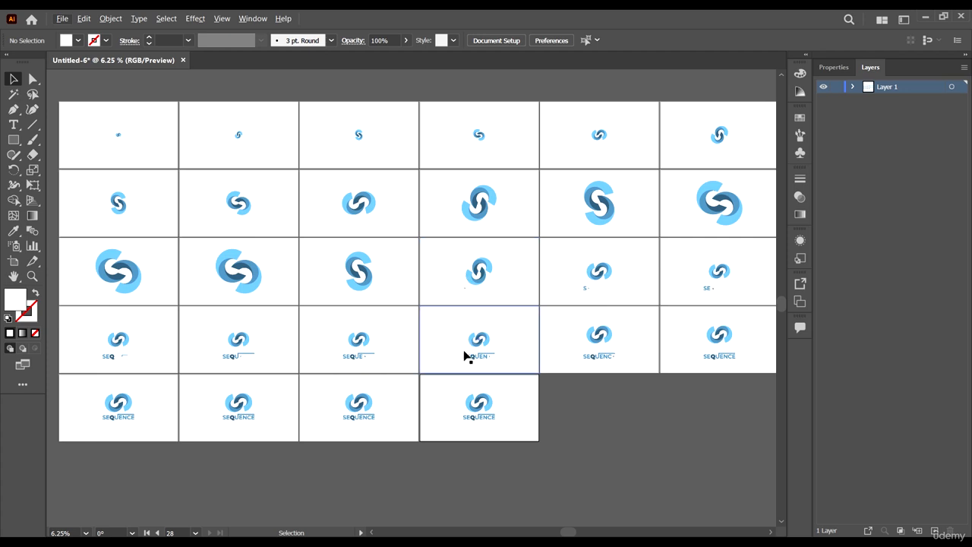
pyautogui.scroll(-2, 387, 298)
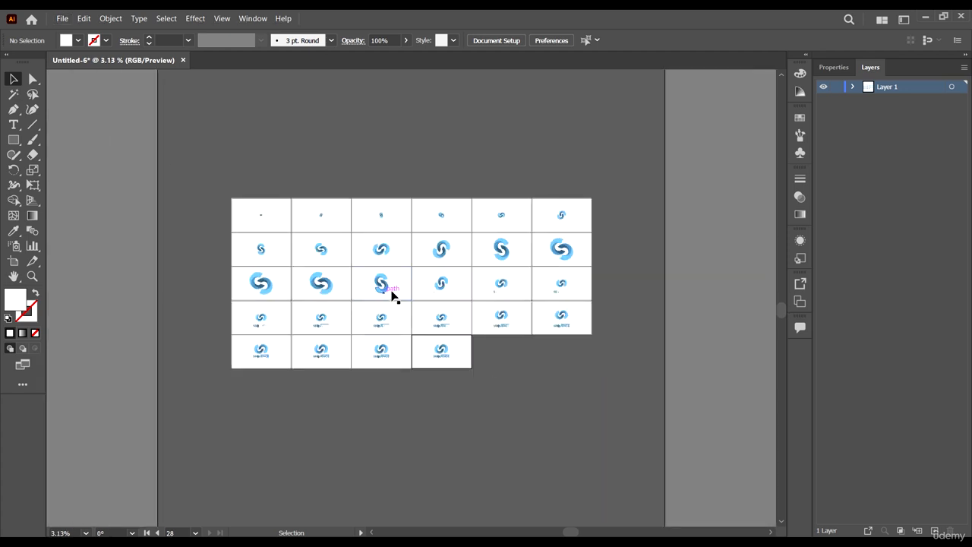
pyautogui.scroll(1, 423, 295)
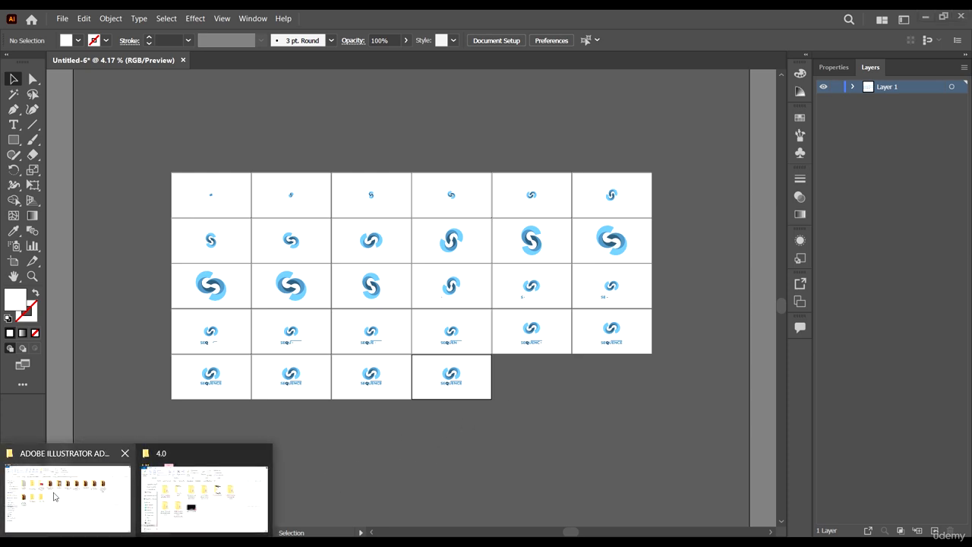
# Switch to File Explorer and check the 11 ANIMATION and 10 3D ISOMETRIC DESIGNS IN ILLUSTRATOR course folders, closing with a return to Illustrator
pyautogui.click(54, 499)
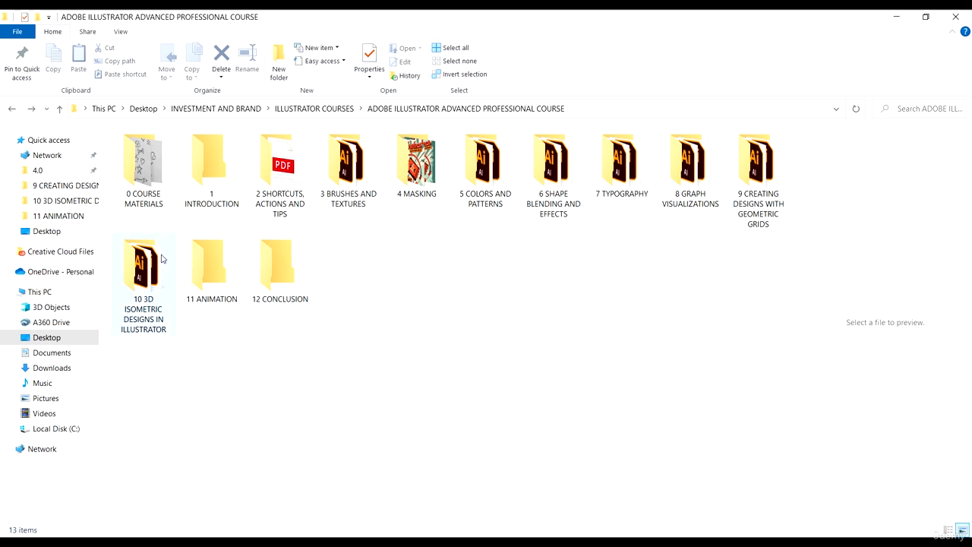
pyautogui.doubleClick(208, 281)
pyautogui.rightClick(372, 224)
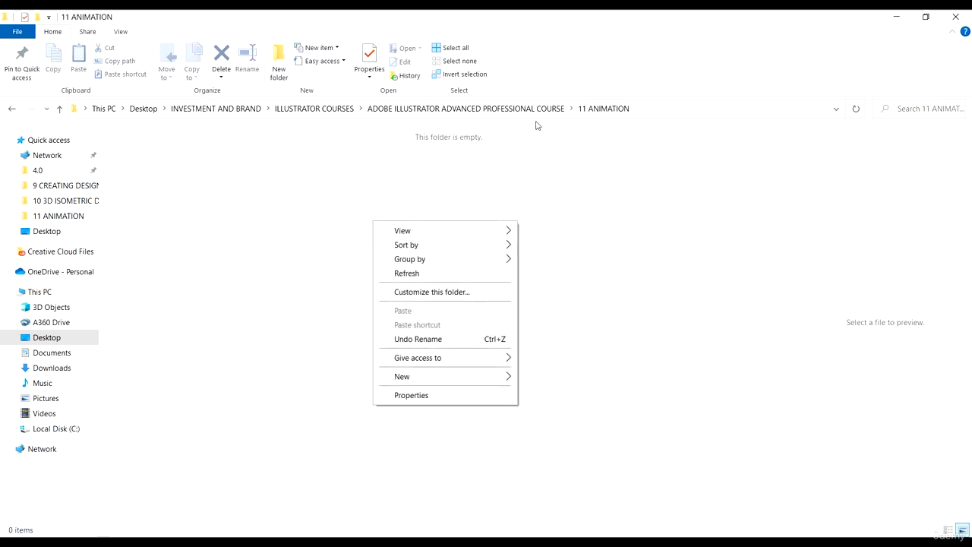
pyautogui.click(540, 152)
pyautogui.click(511, 108)
pyautogui.doubleClick(136, 276)
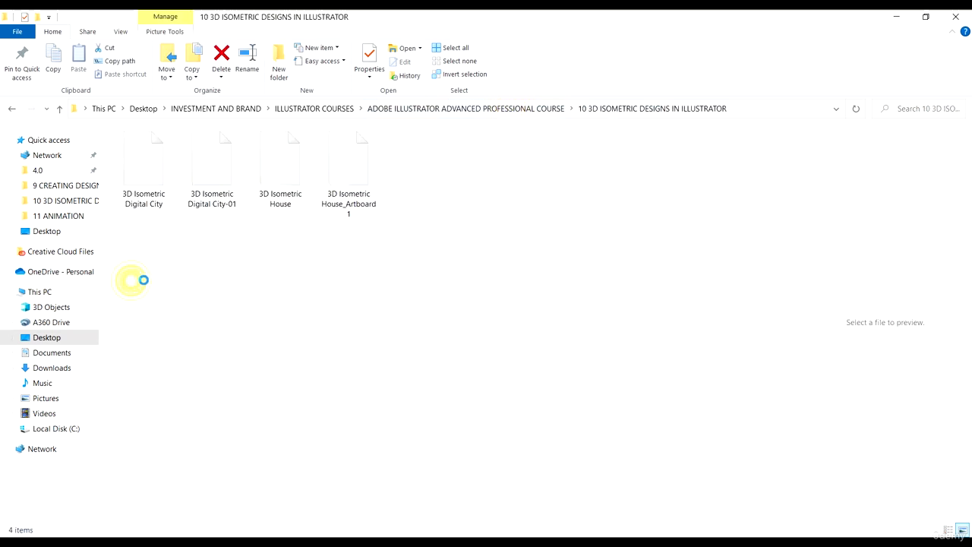
pyautogui.click(493, 109)
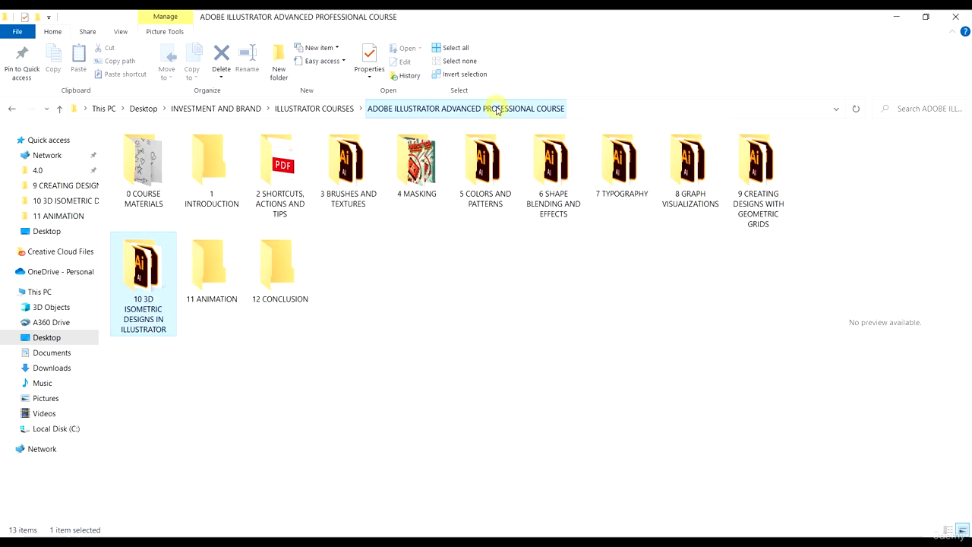
pyautogui.click(896, 16)
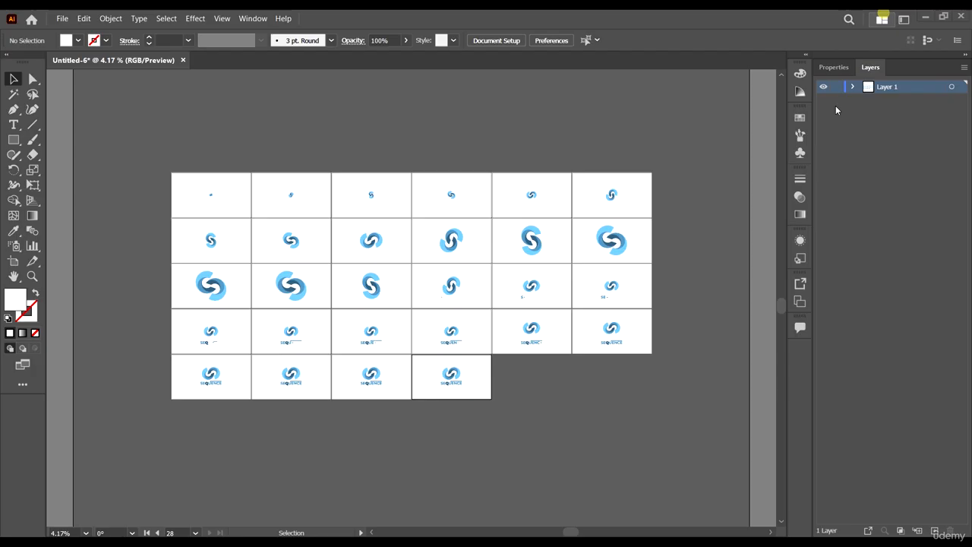
# Start another PNG export of the document and set the 11 ANIMATION course folder as its destination
pyautogui.scroll(-1, 351, 258)
pyautogui.scroll(1, 352, 258)
pyautogui.click(63, 18)
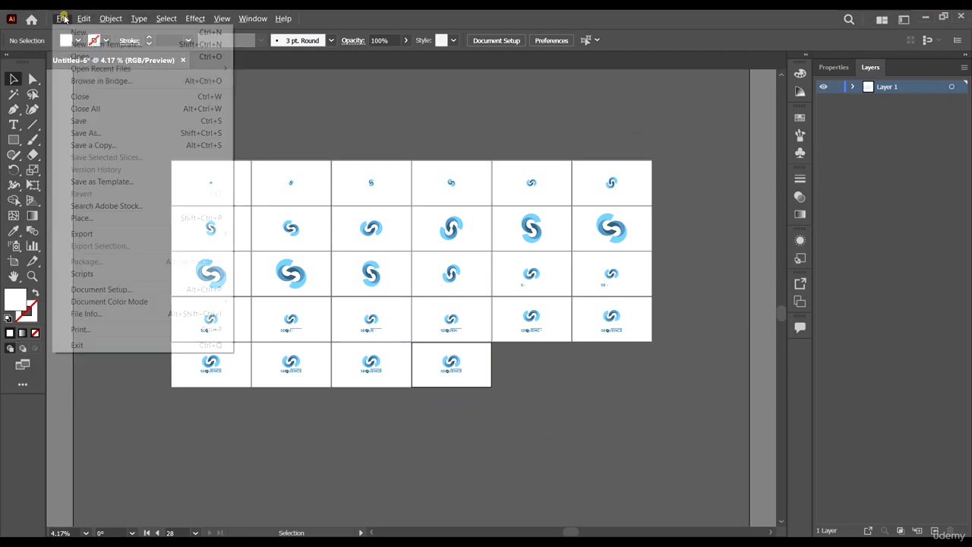
pyautogui.moveTo(114, 233)
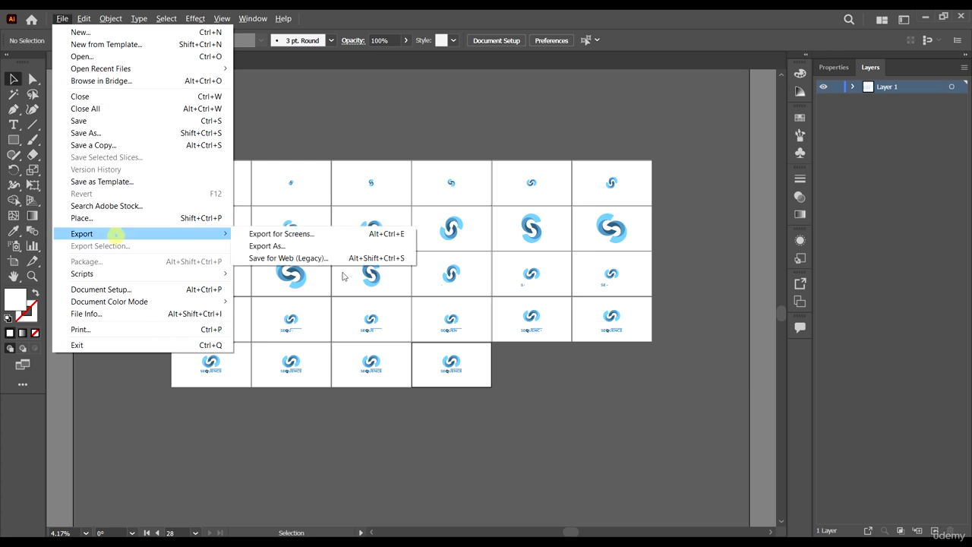
pyautogui.click(299, 244)
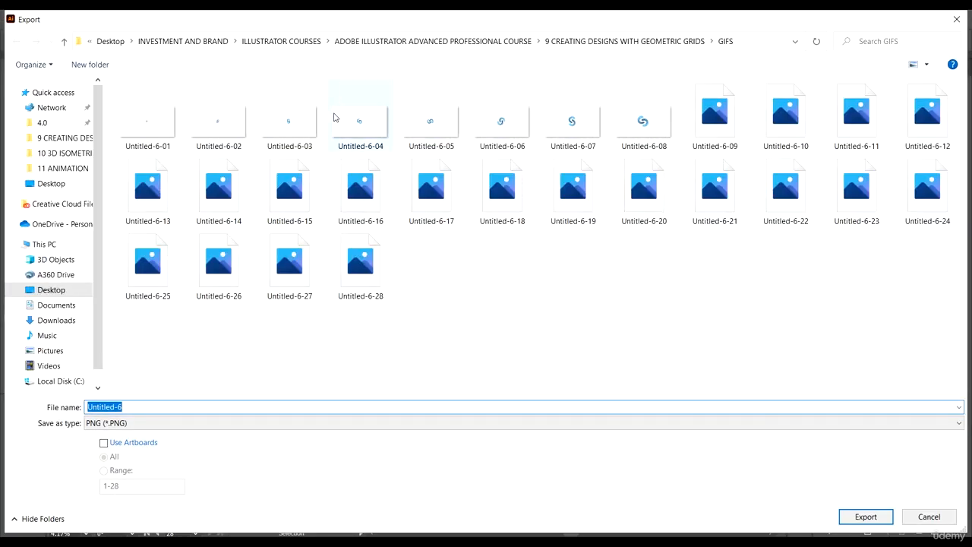
pyautogui.click(608, 43)
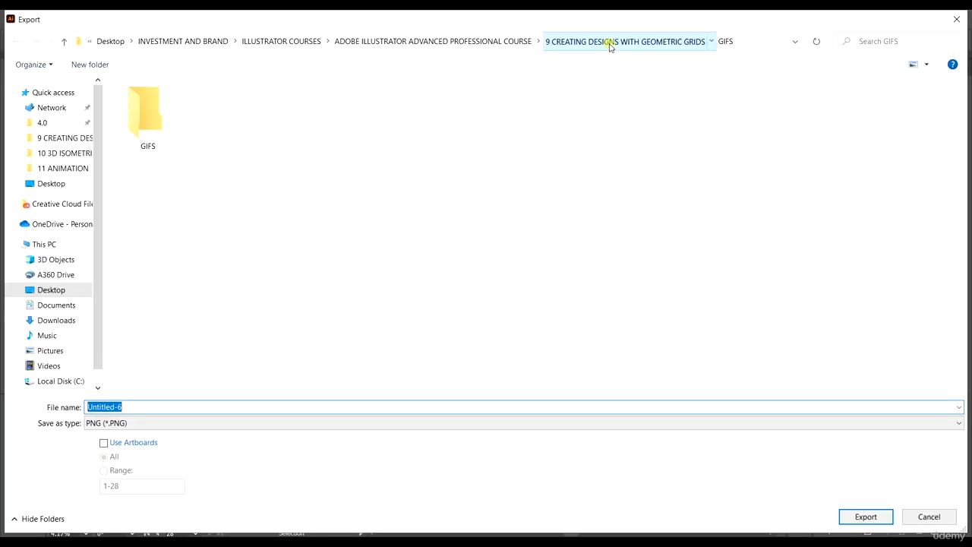
pyautogui.click(497, 41)
pyautogui.doubleClick(864, 128)
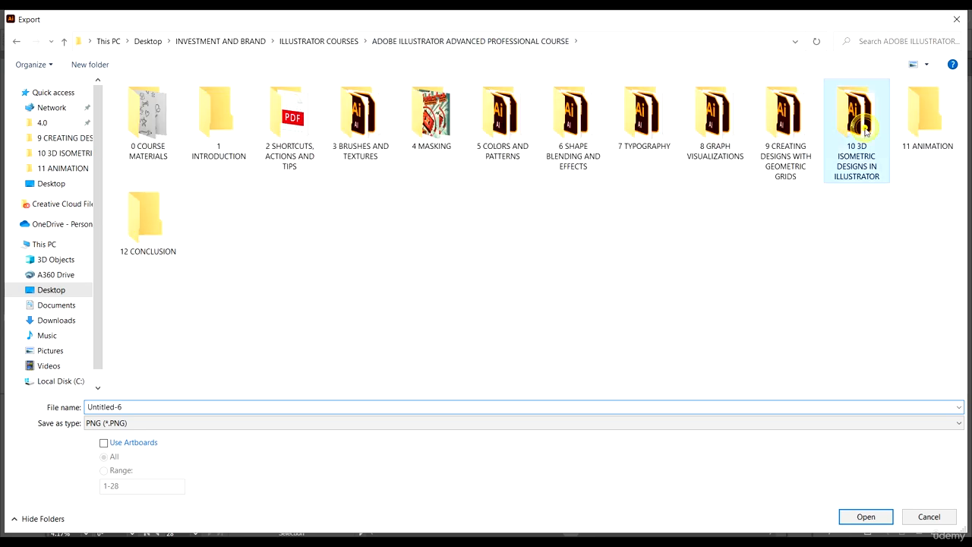
pyautogui.click(516, 41)
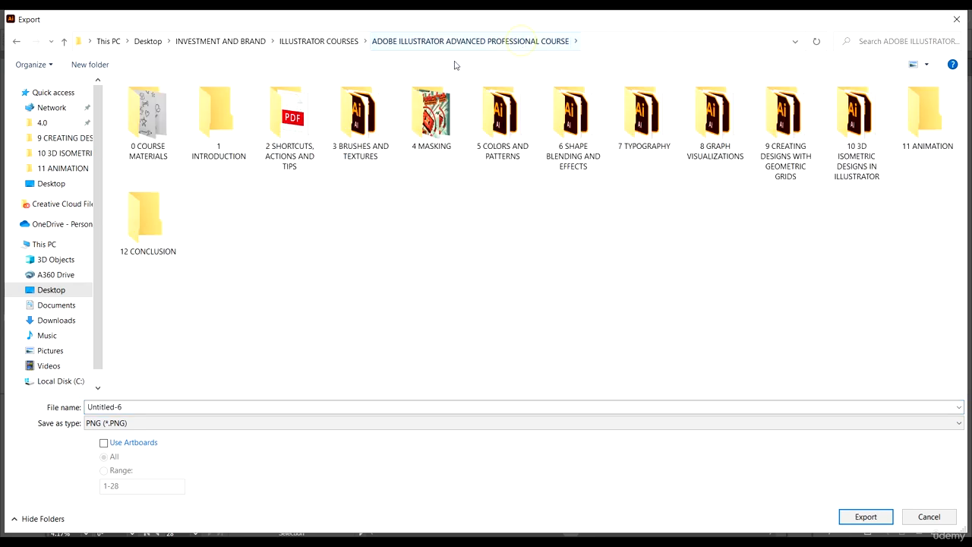
pyautogui.doubleClick(920, 126)
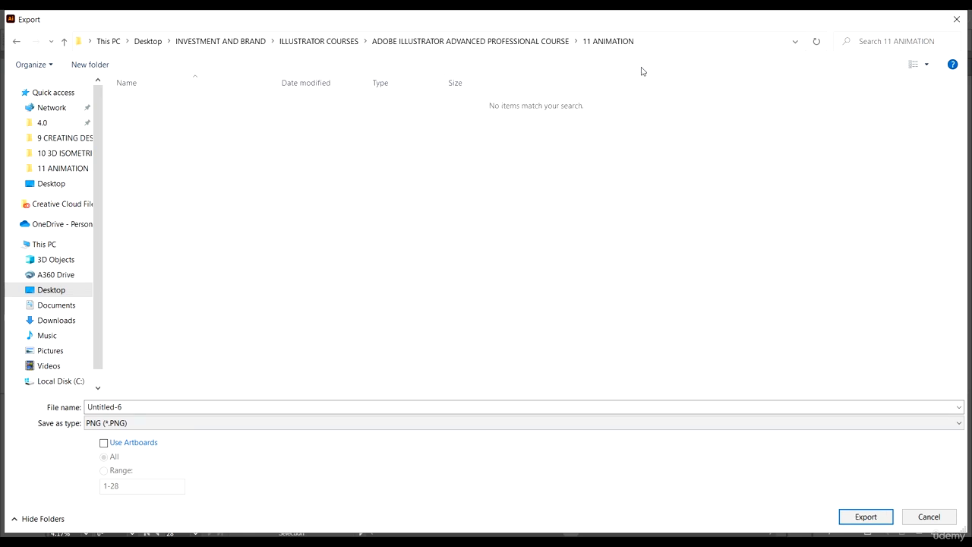
# Create a folder named GIF inside 11 ANIMATION and open it as the export destination
pyautogui.rightClick(365, 183)
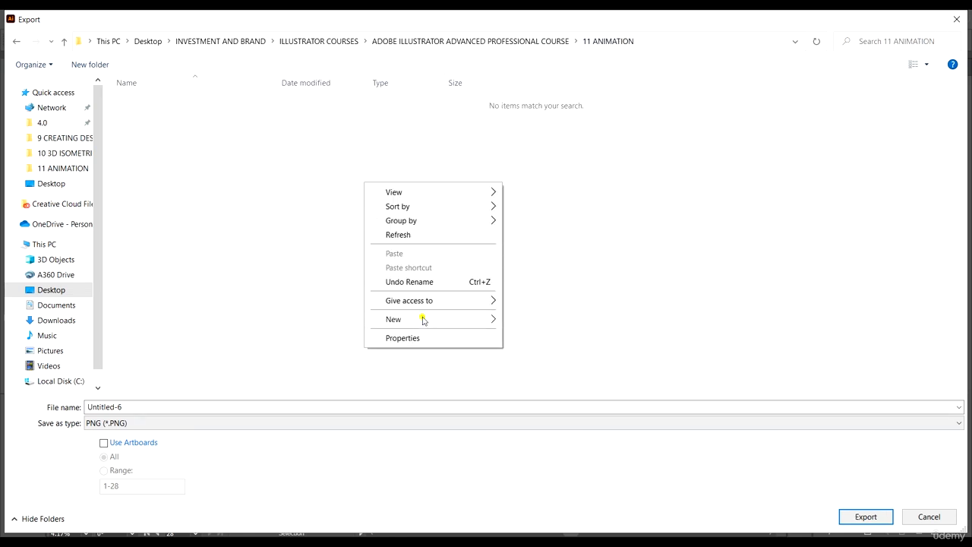
pyautogui.moveTo(423, 319)
pyautogui.click(568, 319)
pyautogui.write('G')
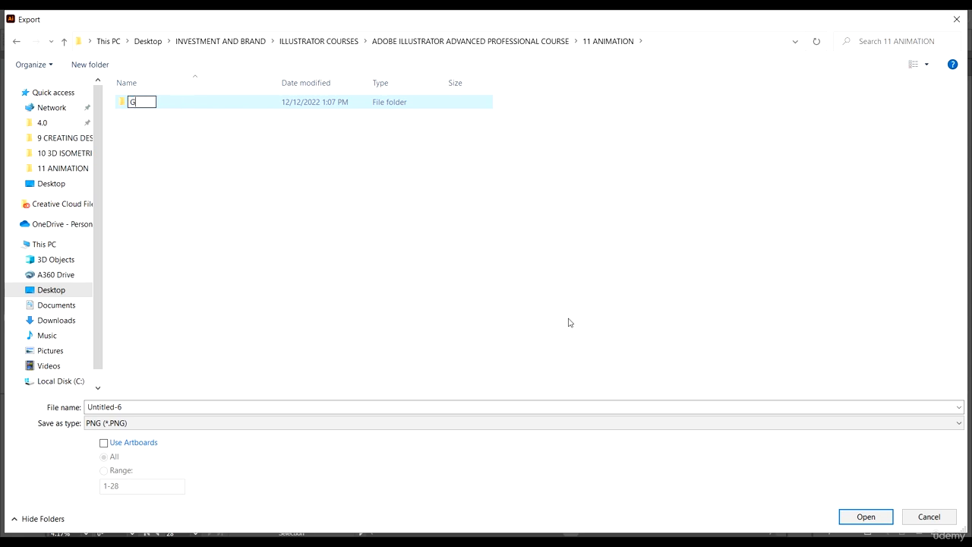
pyautogui.write('IF')
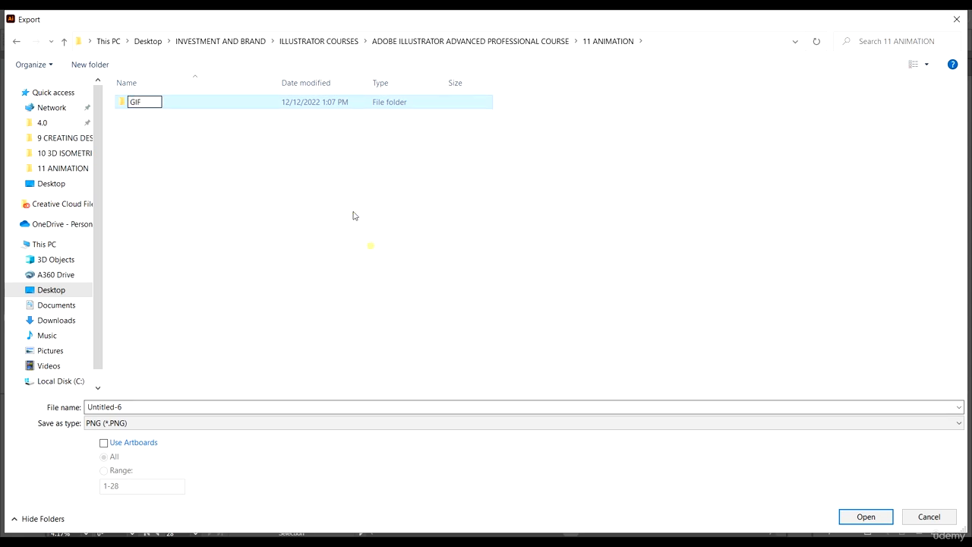
pyautogui.doubleClick(310, 102)
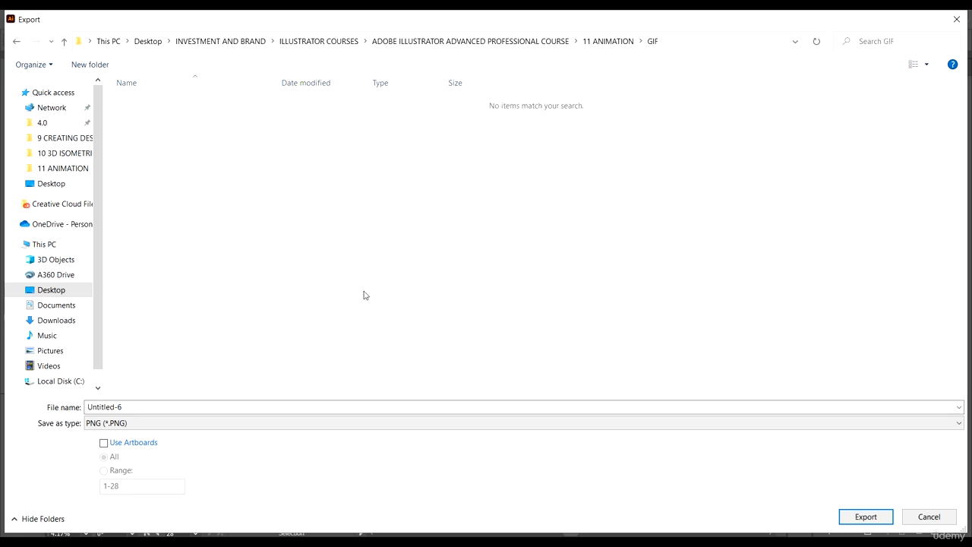
# Export all artboards as PNG files named gif anim with Use Artboards enabled, at Medium (150 ppi) resolution with a Transparent background
pyautogui.doubleClick(152, 406)
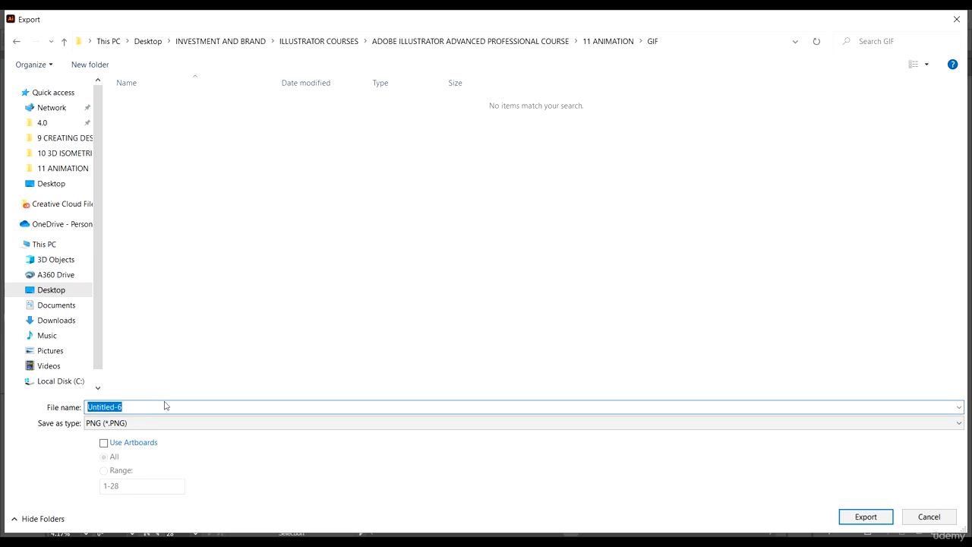
pyautogui.write('gif anim')
pyautogui.click(139, 449)
pyautogui.click(225, 423)
pyautogui.click(224, 425)
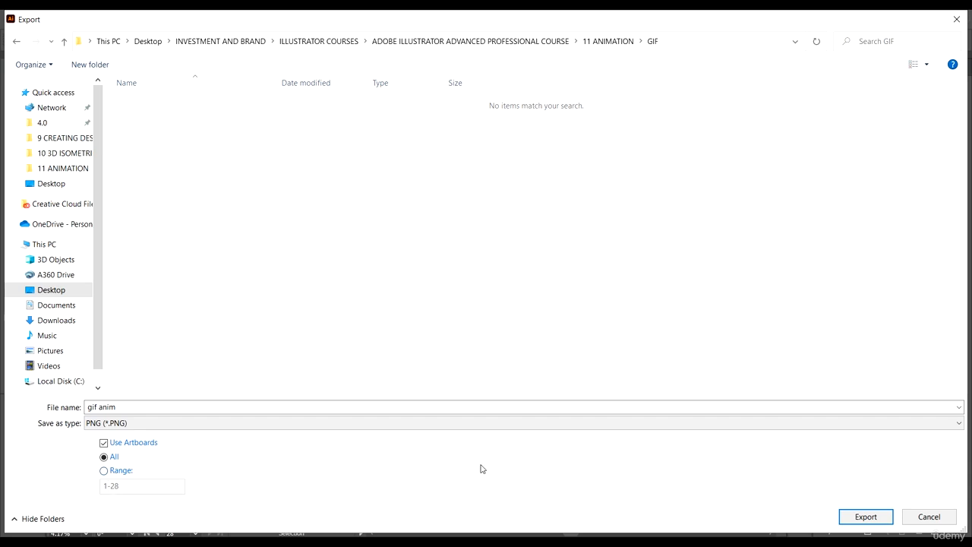
pyautogui.click(862, 519)
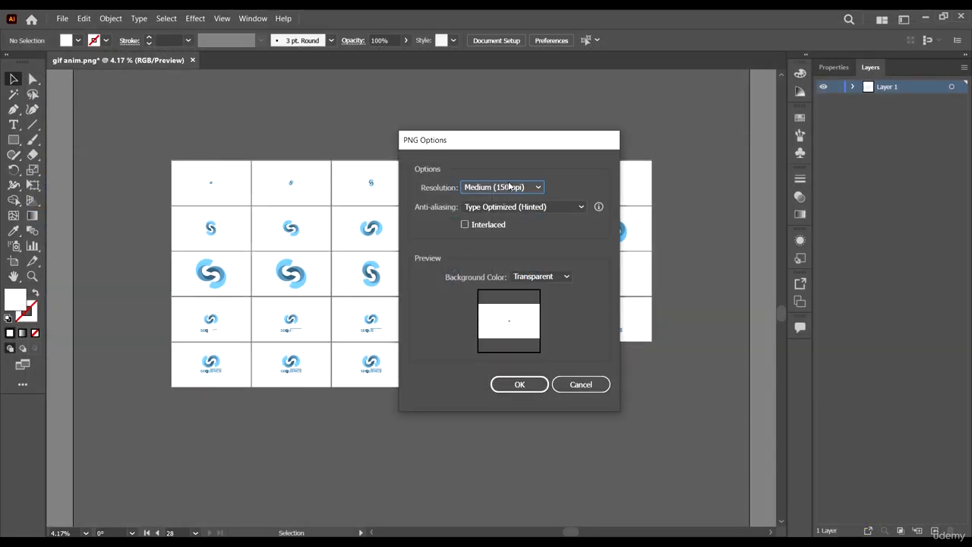
pyautogui.click(534, 384)
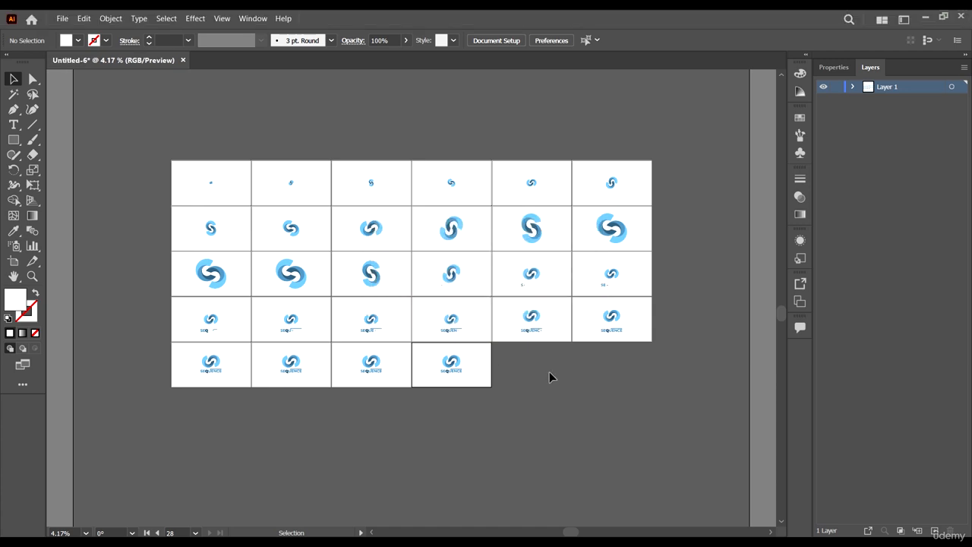
# Save the document as an Adobe Illustrator file named giff in the 11 ANIMATION folder, using the Illustrator 2020 version
pyautogui.scroll(-2, 543, 357)
pyautogui.scroll(2, 537, 340)
pyautogui.click(62, 18)
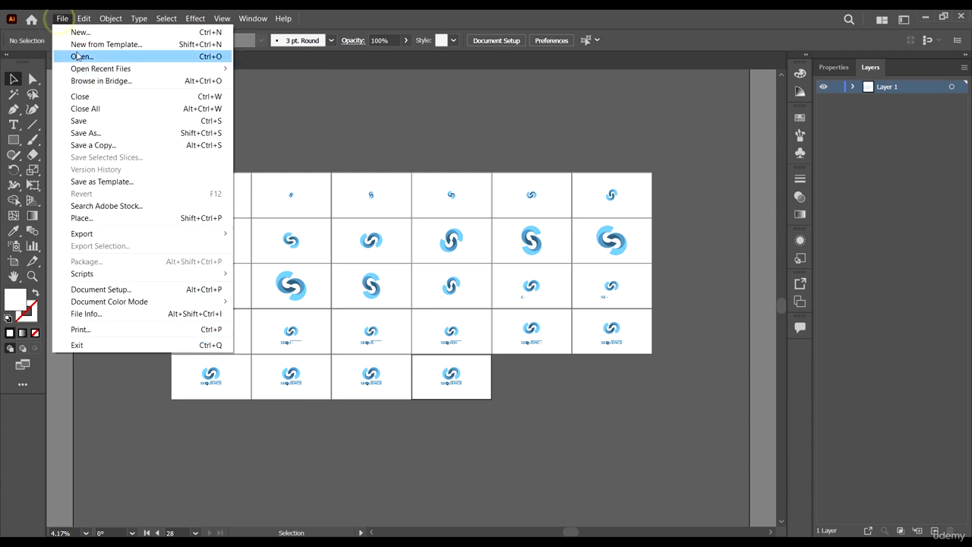
pyautogui.click(89, 121)
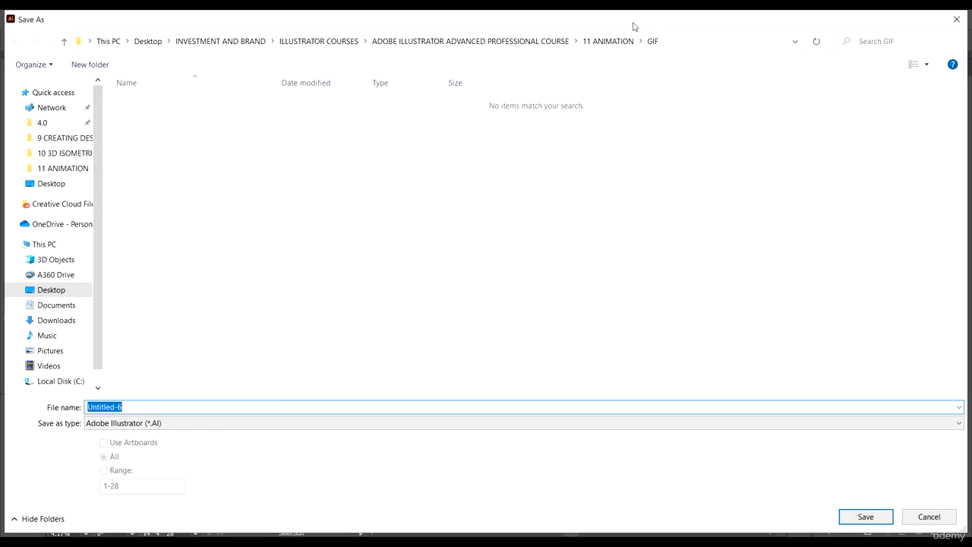
pyautogui.click(608, 41)
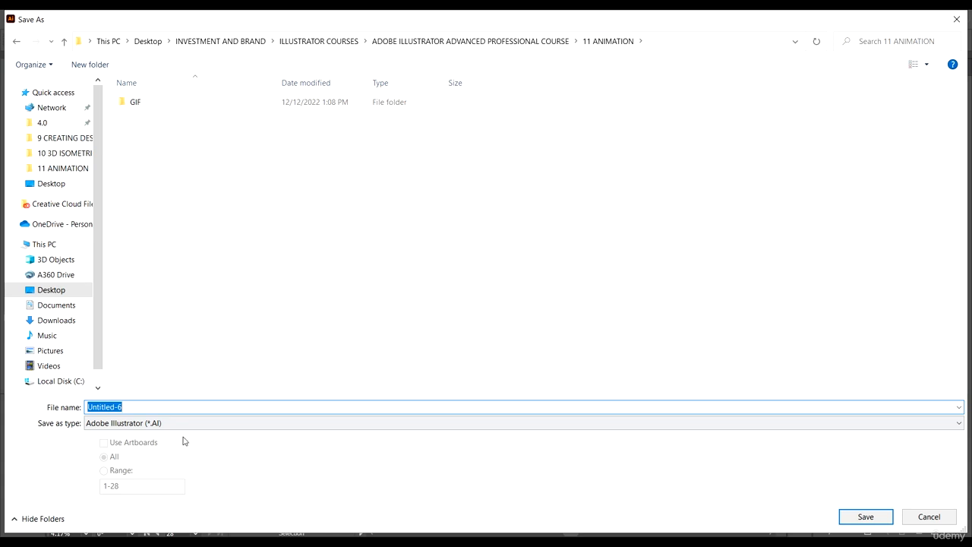
pyautogui.write('gi')
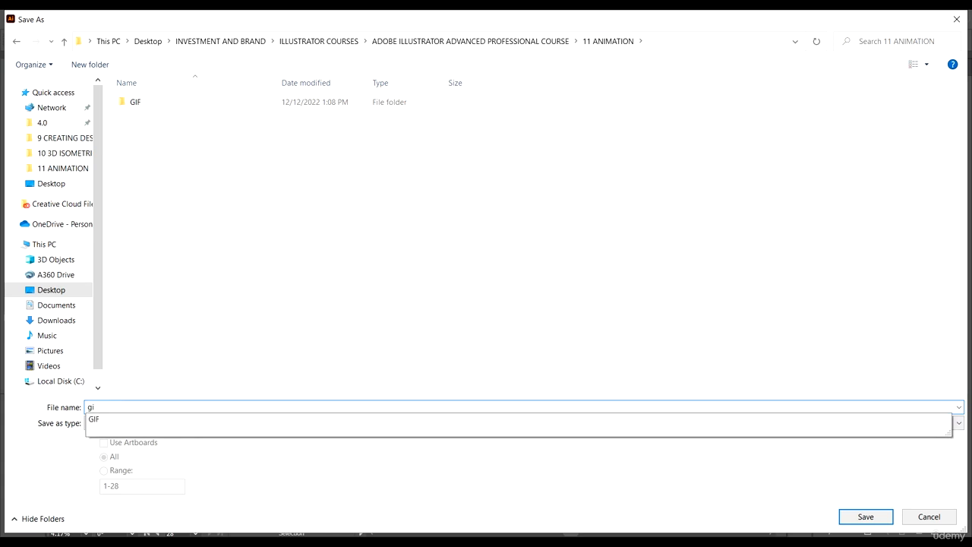
pyautogui.write('ff')
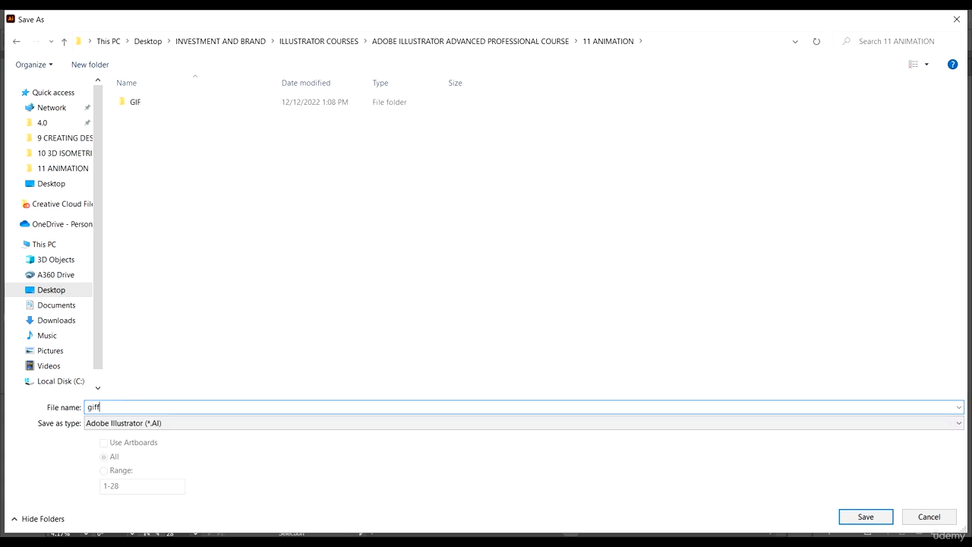
pyautogui.click(866, 515)
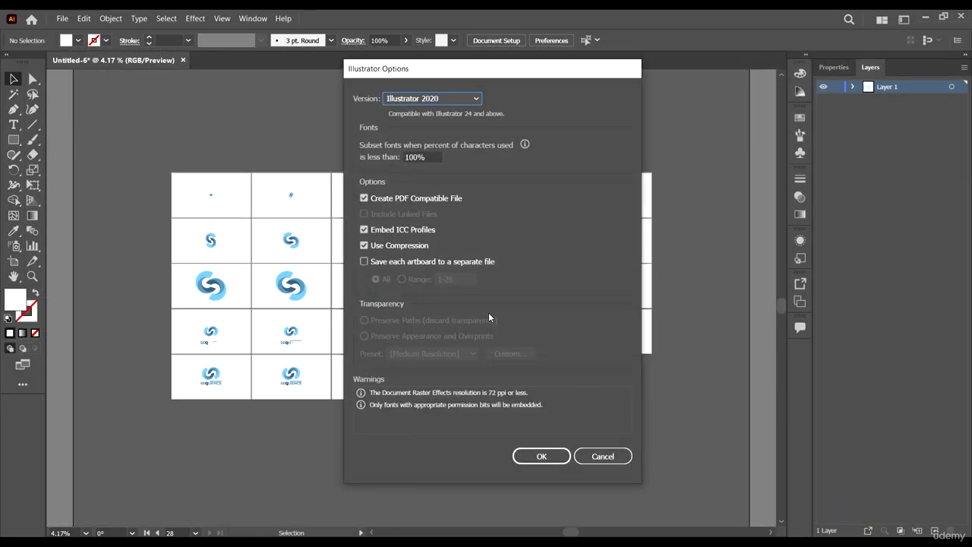
pyautogui.click(540, 454)
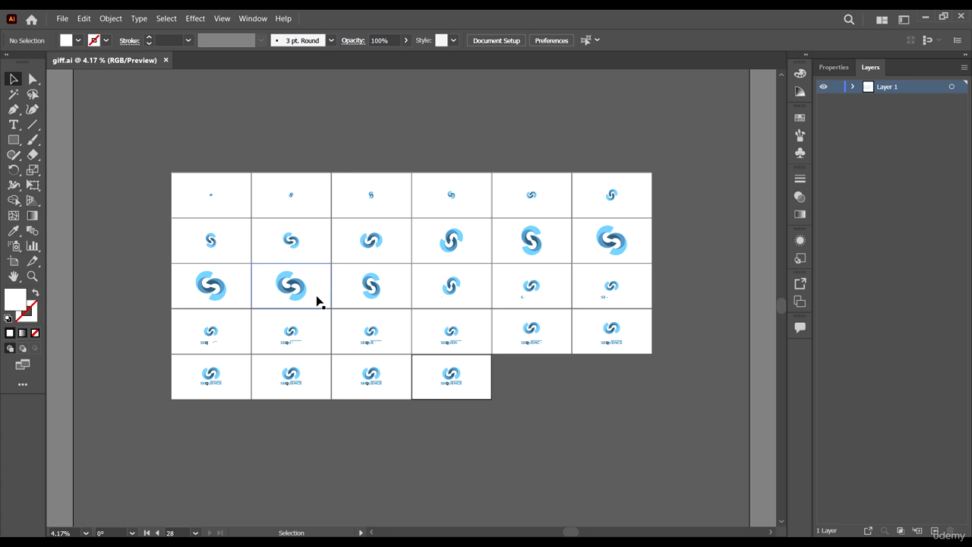
# Switch to File Explorer and open the GIF folder inside 11 ANIMATION to check the exported frames
pyautogui.moveTo(136, 542)
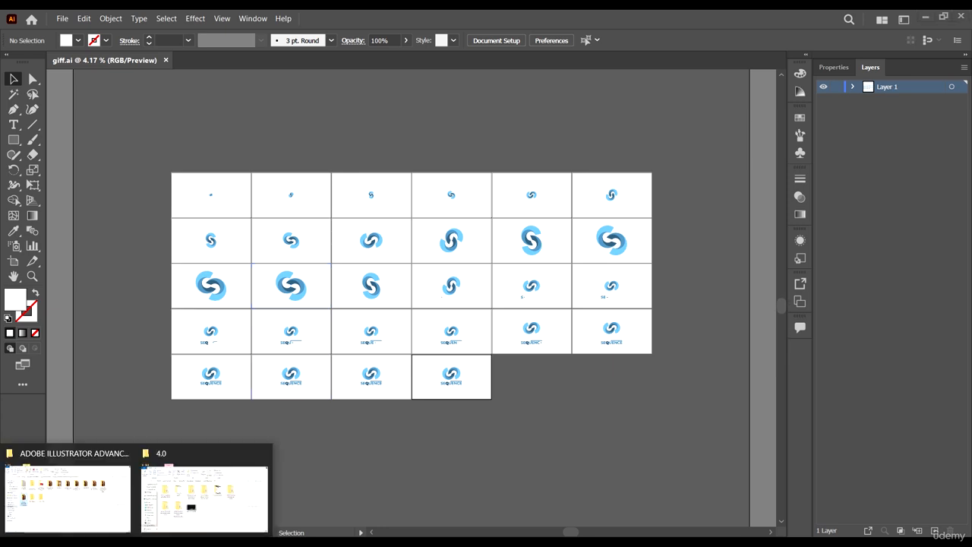
pyautogui.click(65, 505)
pyautogui.doubleClick(219, 262)
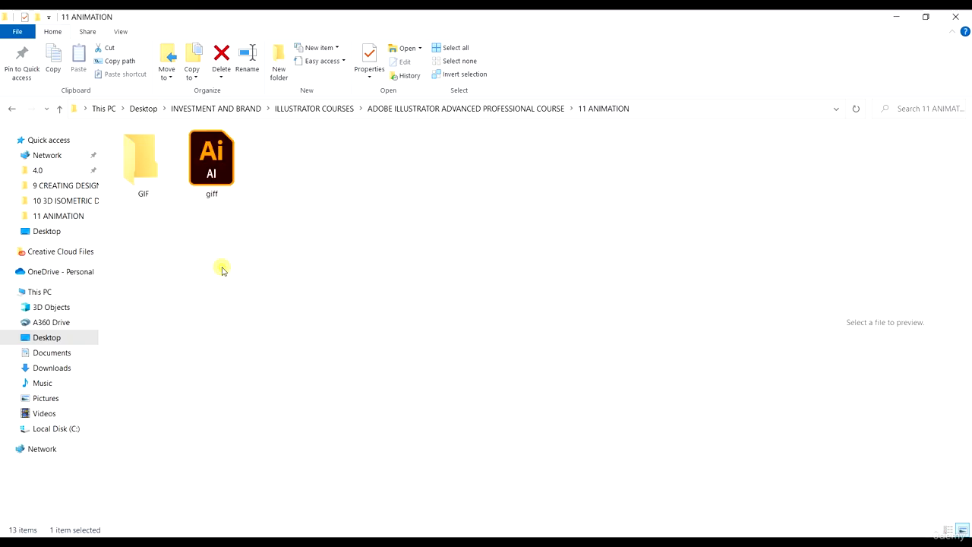
pyautogui.doubleClick(173, 175)
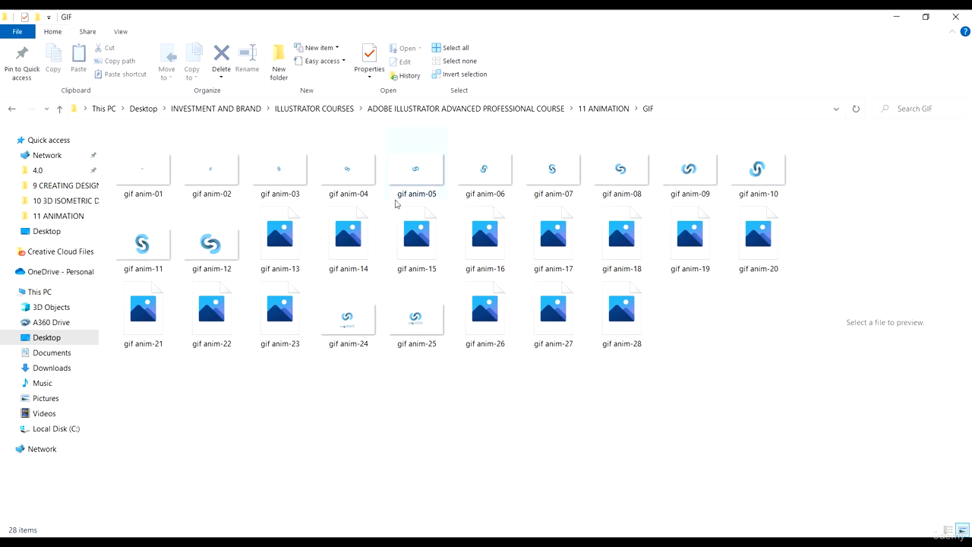
# Open gif anim-01 in the image viewer and step forward through the exported frames up to gif anim-26
pyautogui.doubleClick(142, 170)
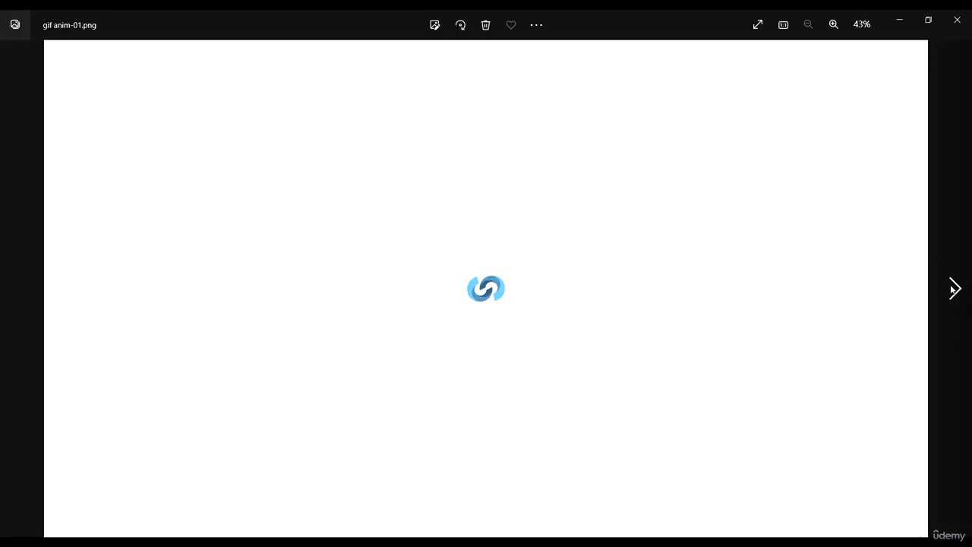
pyautogui.click(955, 287)
pyautogui.click(954, 286)
pyautogui.click(954, 287)
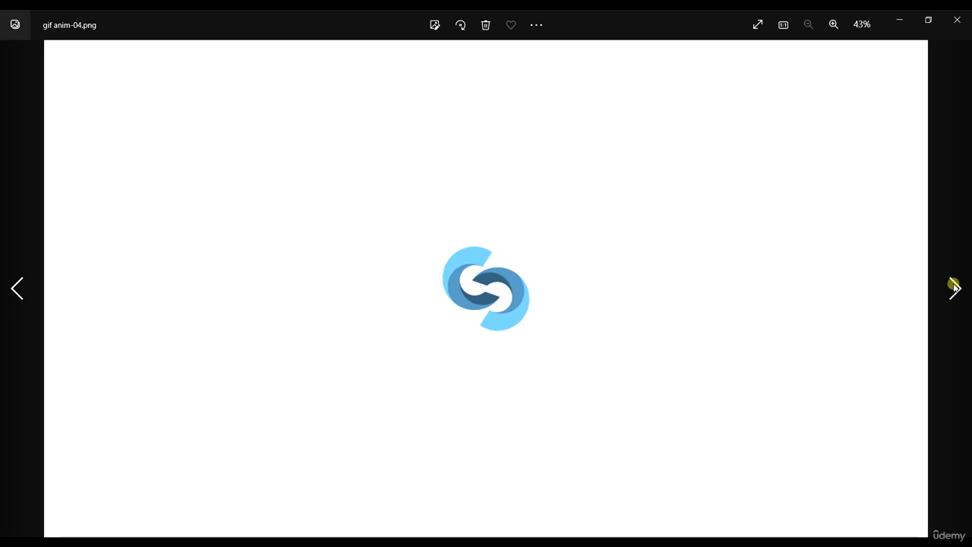
pyautogui.click(954, 287)
pyautogui.click(955, 287)
pyautogui.click(954, 287)
pyautogui.click(954, 287)
pyautogui.click(954, 287)
pyautogui.click(954, 287)
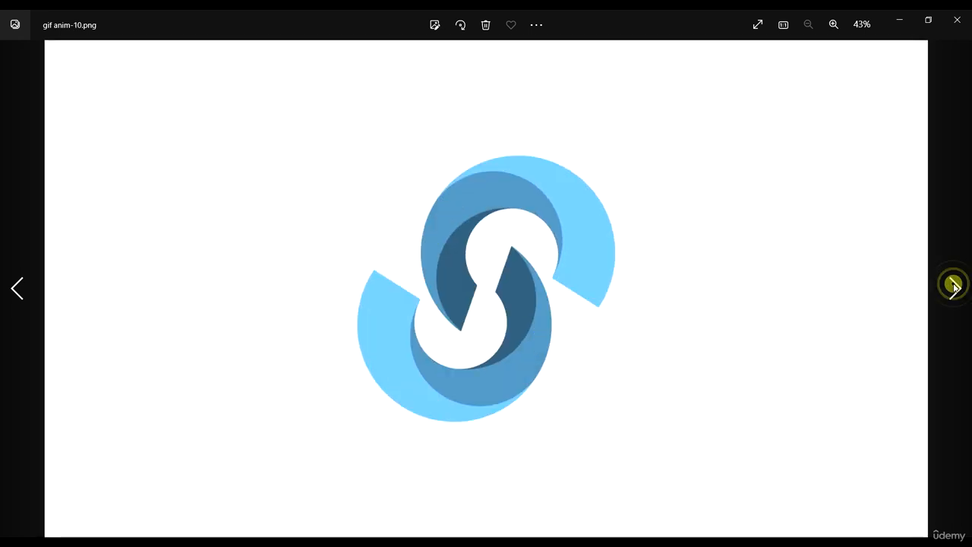
pyautogui.click(955, 287)
pyautogui.click(954, 287)
pyautogui.click(955, 287)
pyautogui.click(954, 287)
pyautogui.click(954, 287)
pyautogui.click(954, 287)
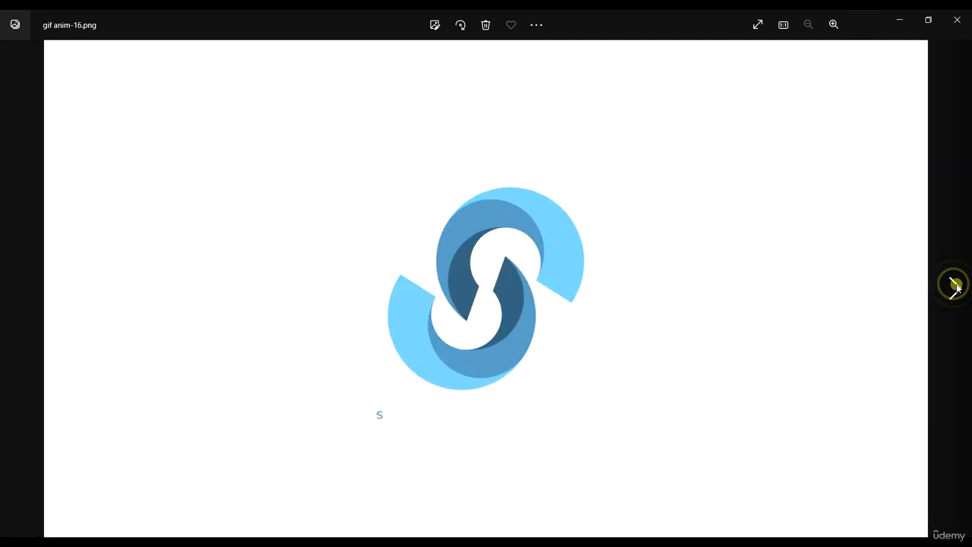
pyautogui.click(955, 287)
pyautogui.click(954, 287)
pyautogui.click(955, 287)
pyautogui.click(955, 287)
pyautogui.click(955, 287)
pyautogui.click(954, 287)
pyautogui.click(954, 287)
pyautogui.click(955, 287)
pyautogui.click(954, 287)
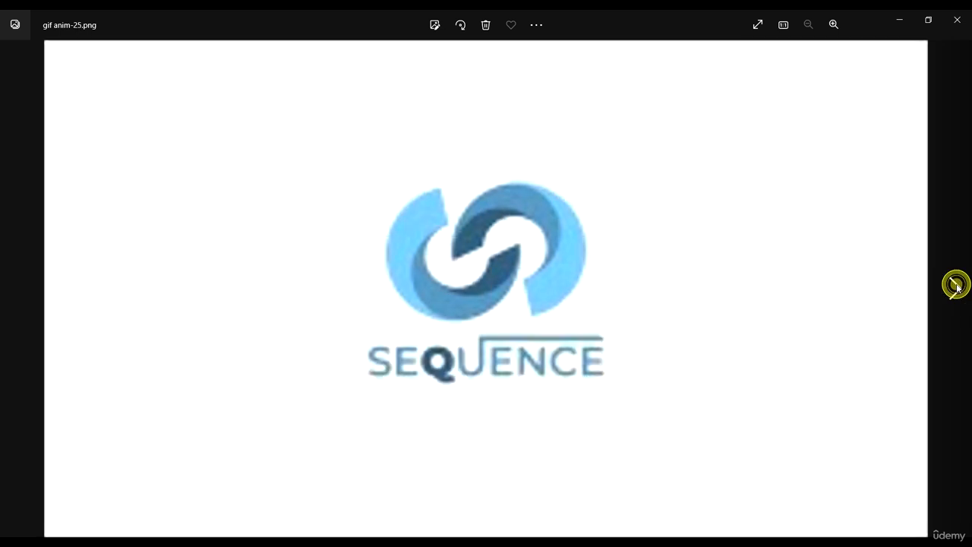
pyautogui.click(955, 285)
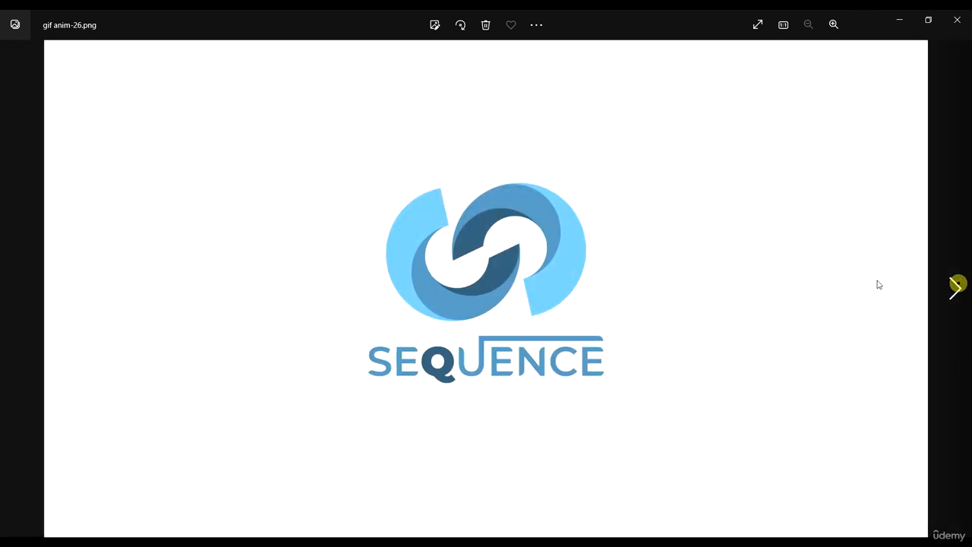
# Step backward through the exported frames from gif anim-26 to gif anim-12 to review the animation in reverse
pyautogui.click(15, 287)
pyautogui.click(15, 287)
pyautogui.click(15, 287)
pyautogui.click(15, 287)
pyautogui.click(15, 287)
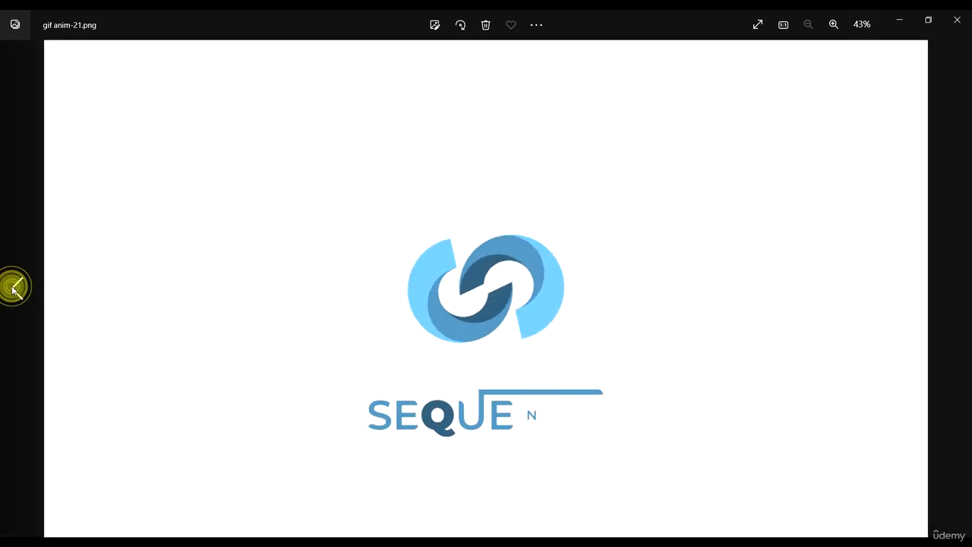
pyautogui.click(16, 287)
pyautogui.click(15, 287)
pyautogui.click(15, 287)
pyautogui.click(15, 287)
pyautogui.click(15, 287)
pyautogui.click(15, 287)
pyautogui.click(15, 287)
pyautogui.click(15, 287)
pyautogui.click(15, 287)
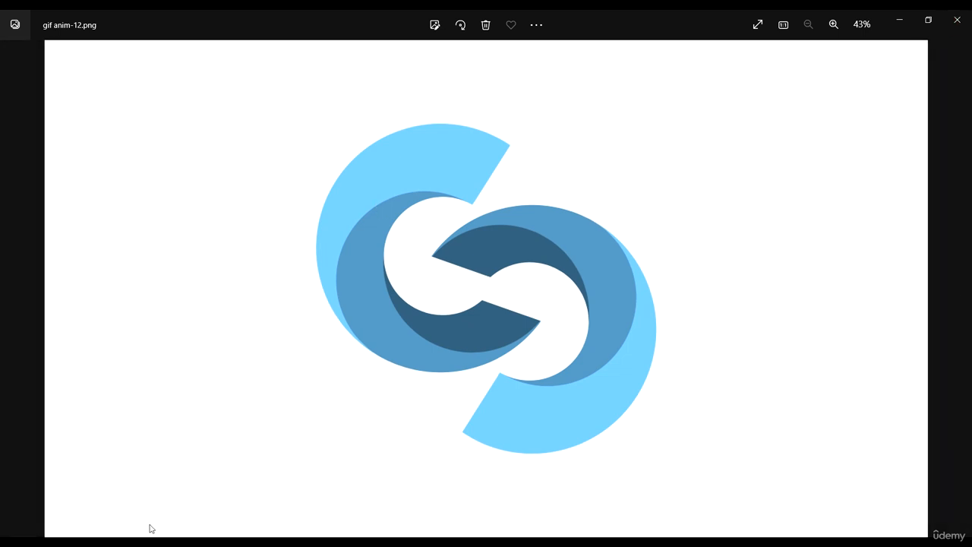
# Switch to the browser and open the GIF Maker tool on ezgif.com
pyautogui.hotkey('alt', 'Tab')
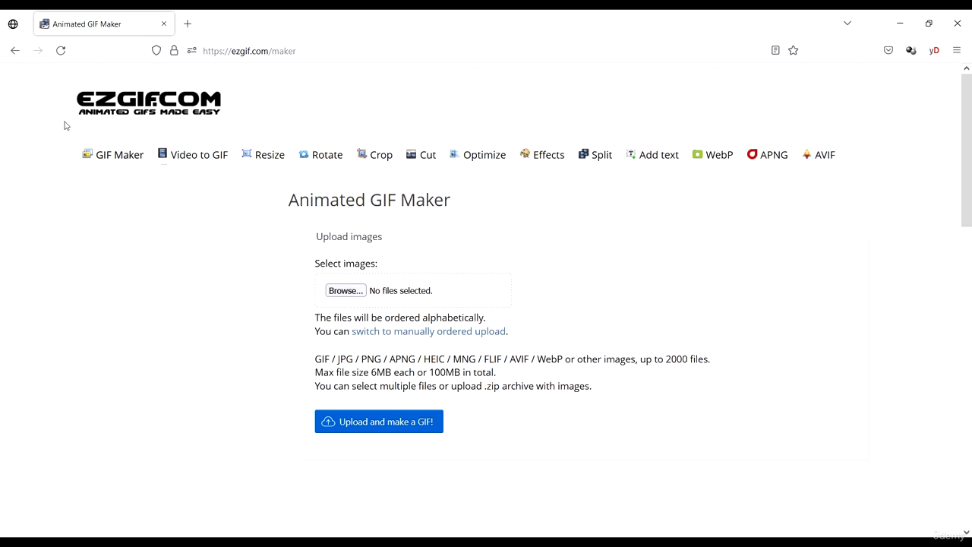
pyautogui.click(125, 156)
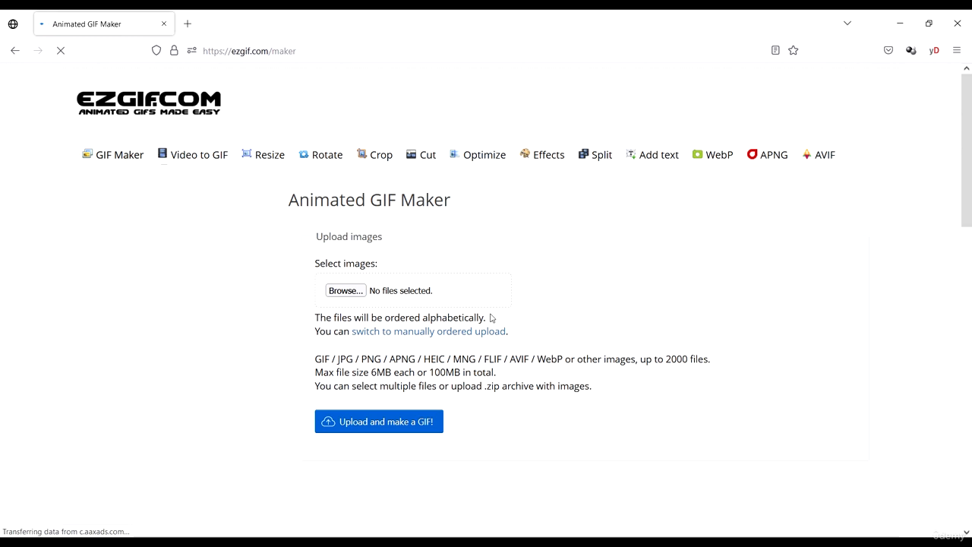
# Choose the frames gif anim-01 through gif anim-28 from the GIF folder inside 11 ANIMATION as the images for the GIF maker
pyautogui.scroll(-2, 437, 311)
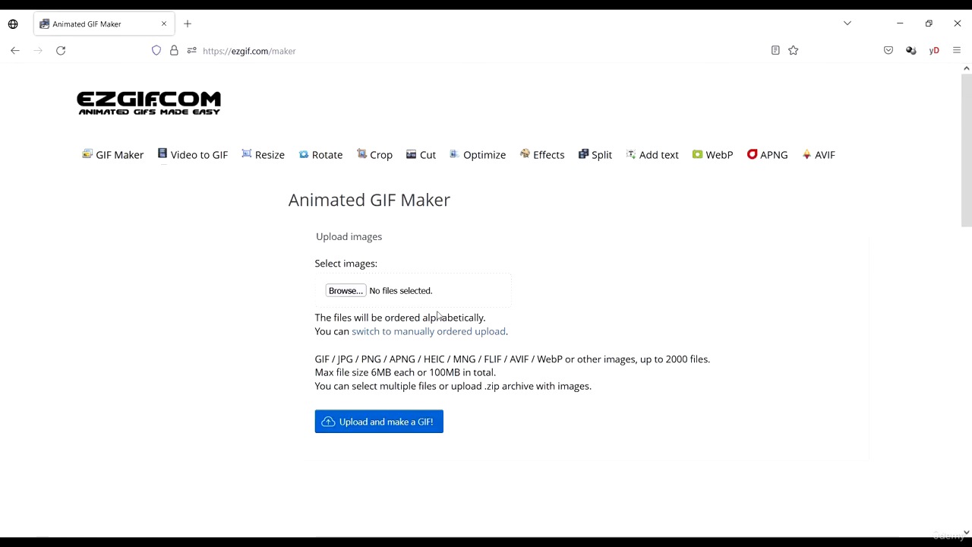
pyautogui.click(345, 291)
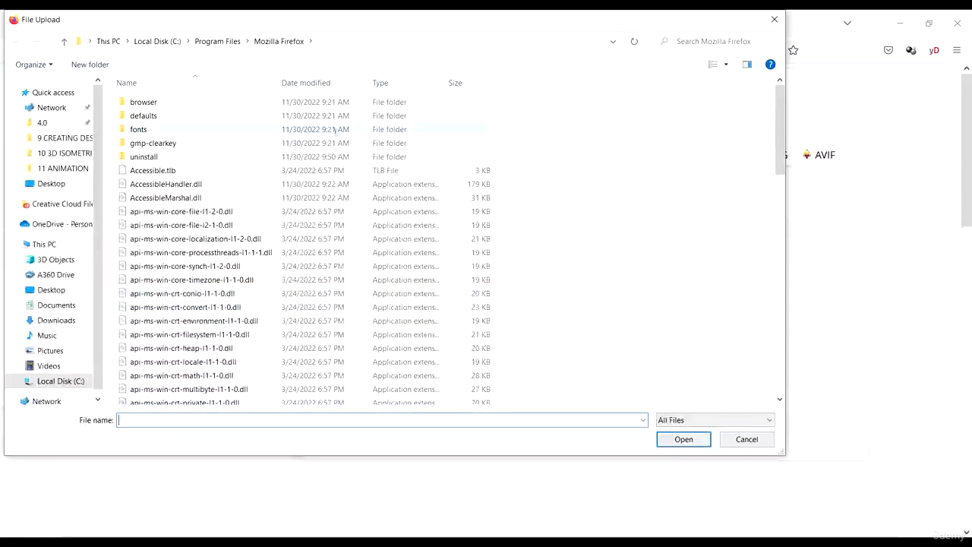
pyautogui.click(65, 169)
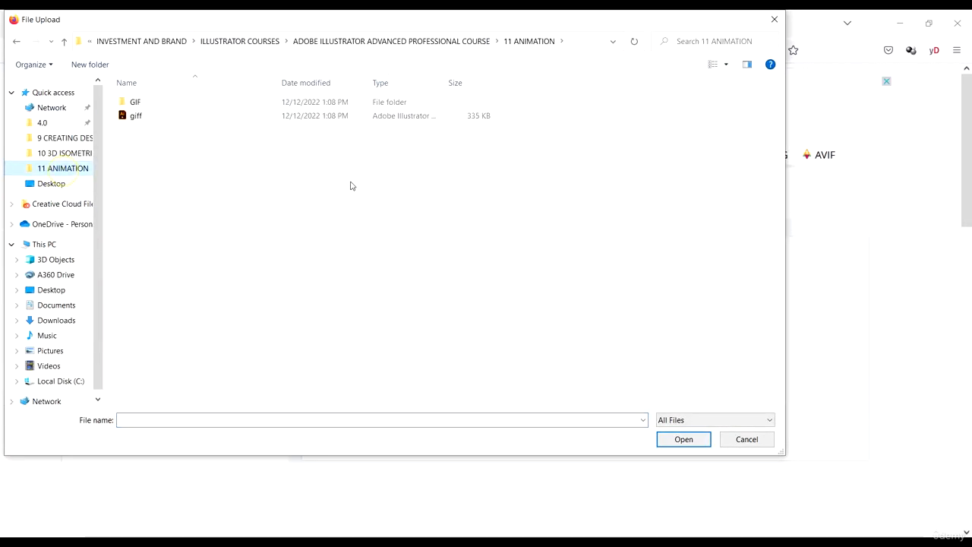
pyautogui.doubleClick(190, 103)
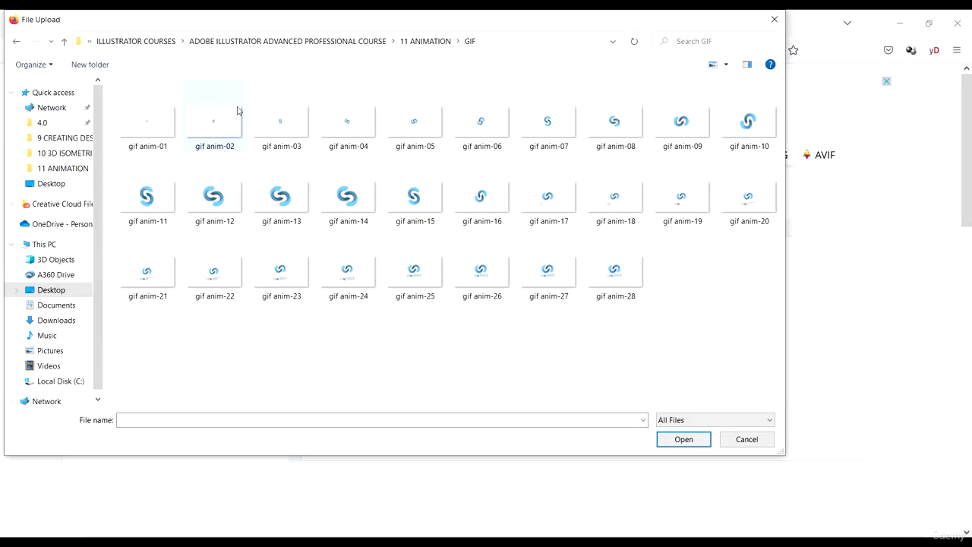
pyautogui.click(147, 126)
pyautogui.keyDown('shift'); pyautogui.click(643, 286); pyautogui.keyUp('shift')
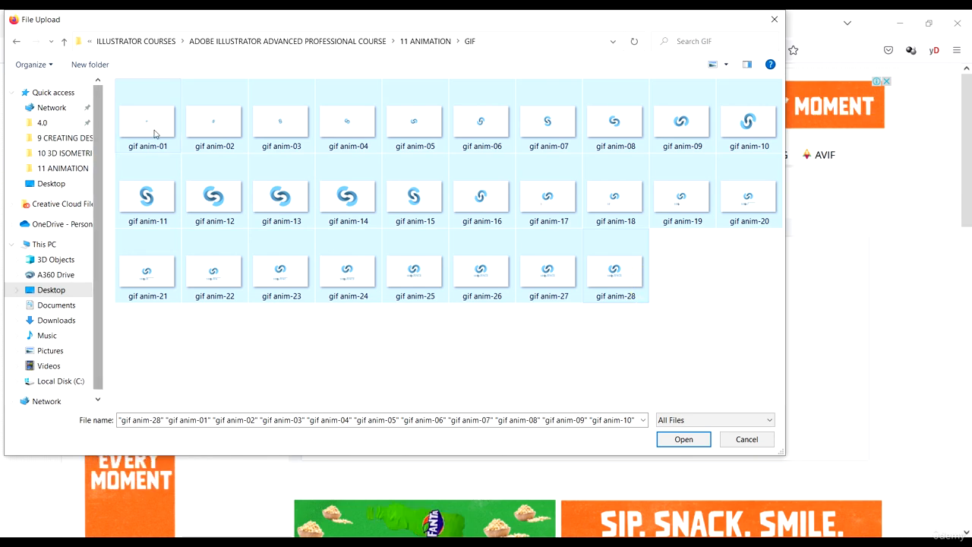
pyautogui.click(680, 439)
# Upload the selected frames to the GIF maker and wait for the frame editing page
pyautogui.scroll(-3, 425, 334)
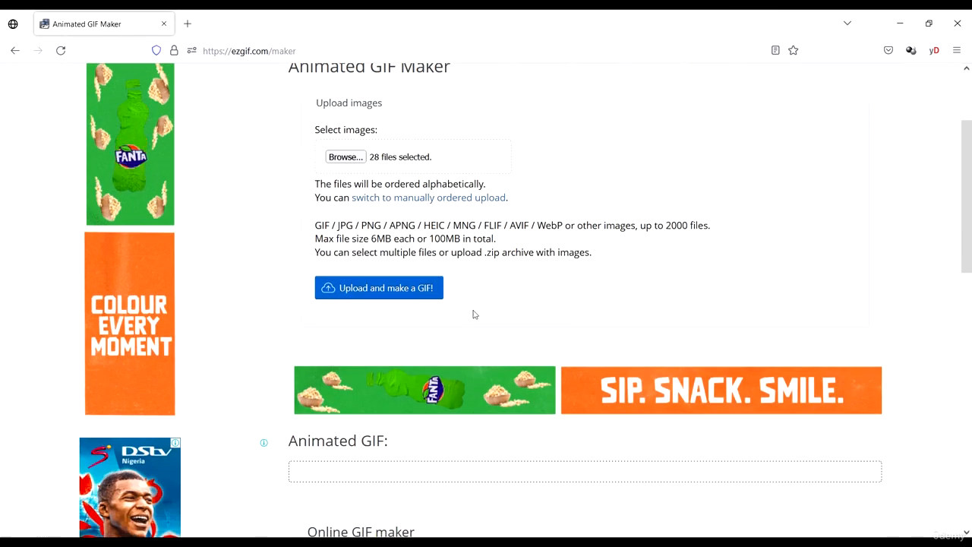
pyautogui.scroll(3, 473, 315)
pyautogui.scroll(-3, 531, 342)
pyautogui.scroll(-1, 493, 274)
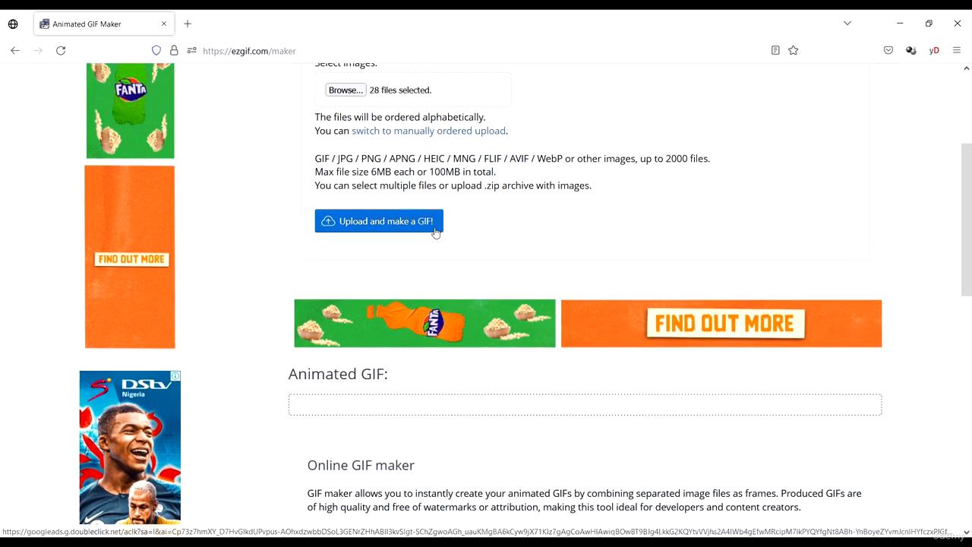
pyautogui.scroll(3, 380, 318)
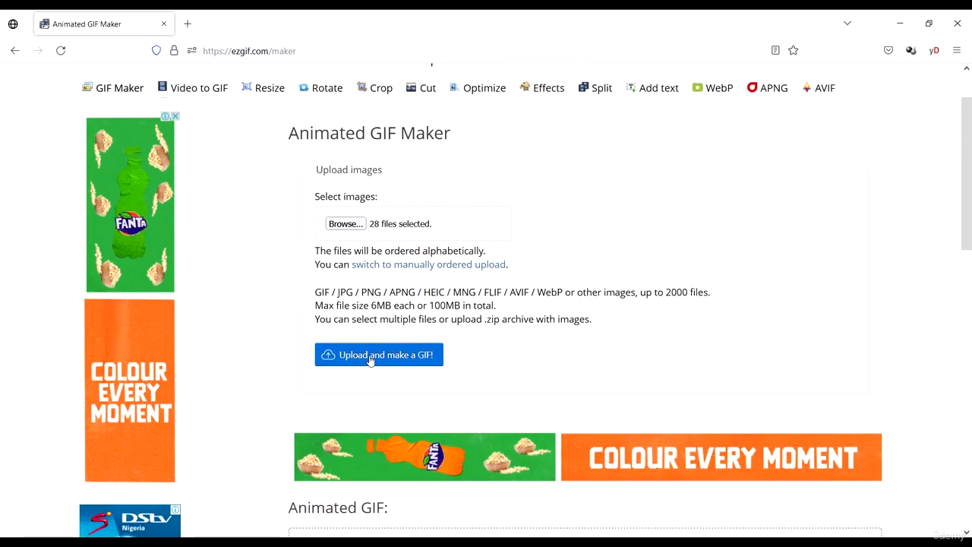
pyautogui.click(419, 355)
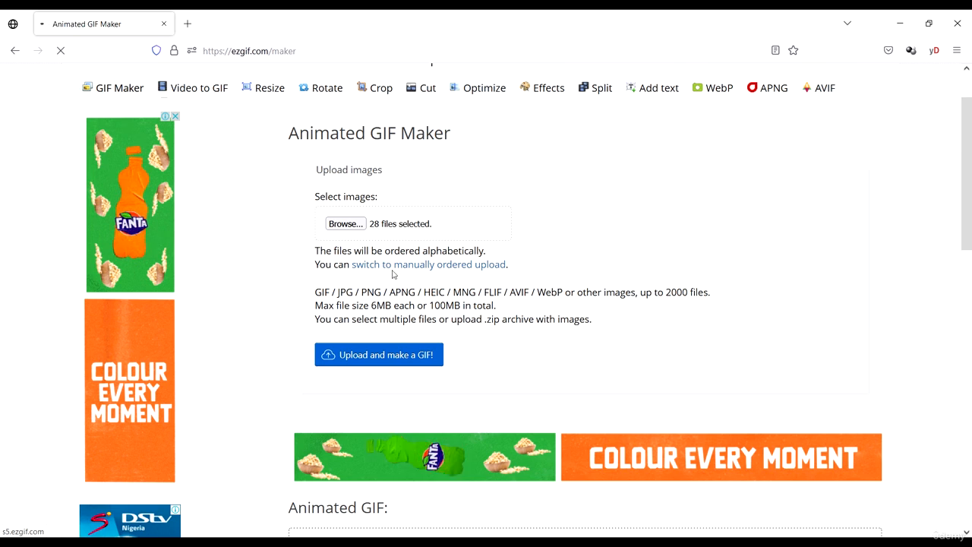
pyautogui.scroll(-1, 521, 306)
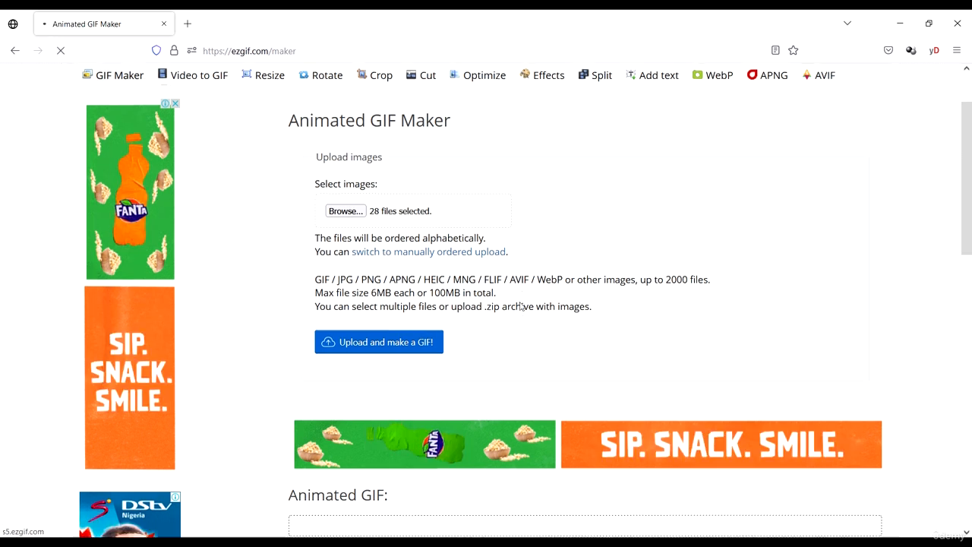
pyautogui.scroll(1, 520, 306)
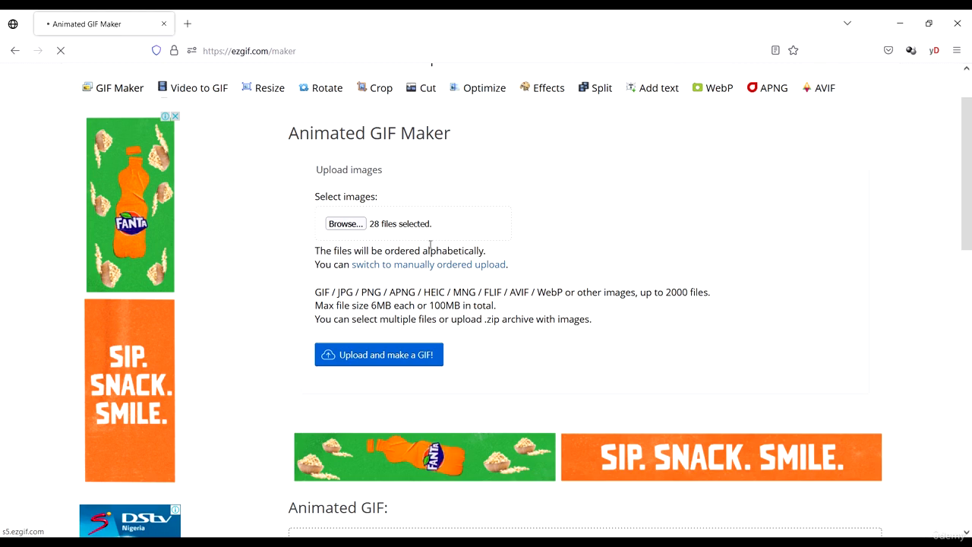
pyautogui.moveTo(377, 211)
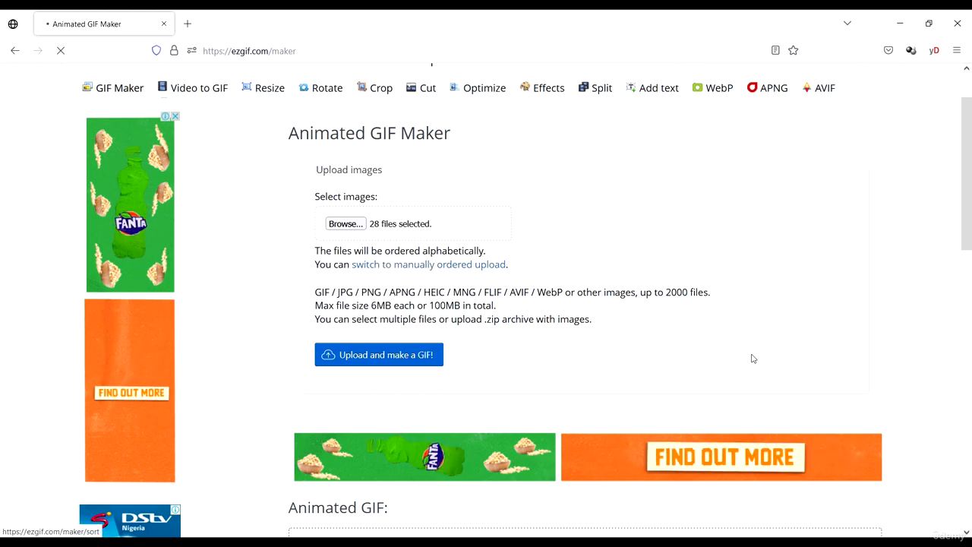
pyautogui.scroll(-3, 601, 280)
pyautogui.scroll(4, 601, 280)
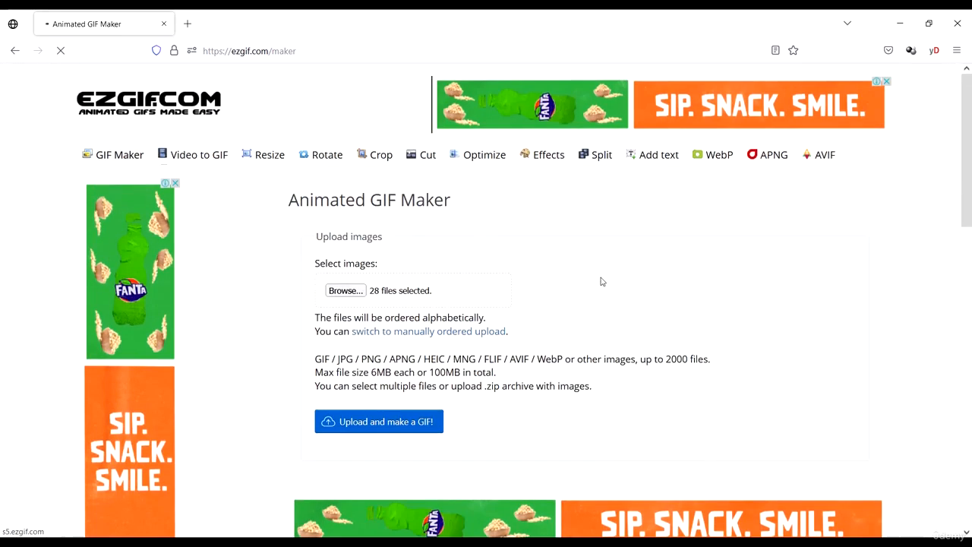
pyautogui.scroll(-10, 600, 280)
pyautogui.scroll(8, 600, 279)
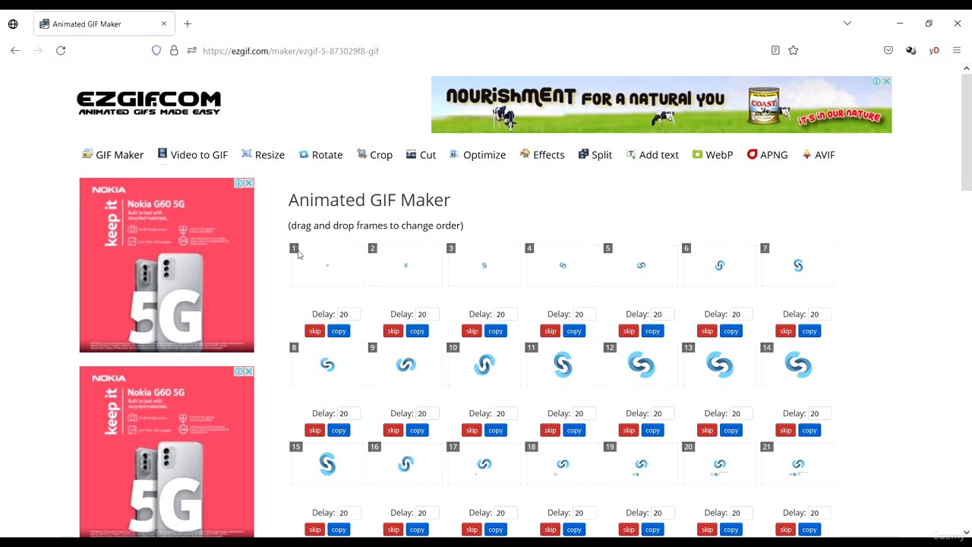
# Check the order of the uploaded frames and review the delay time, loop count and effects options
pyautogui.scroll(-4, 409, 262)
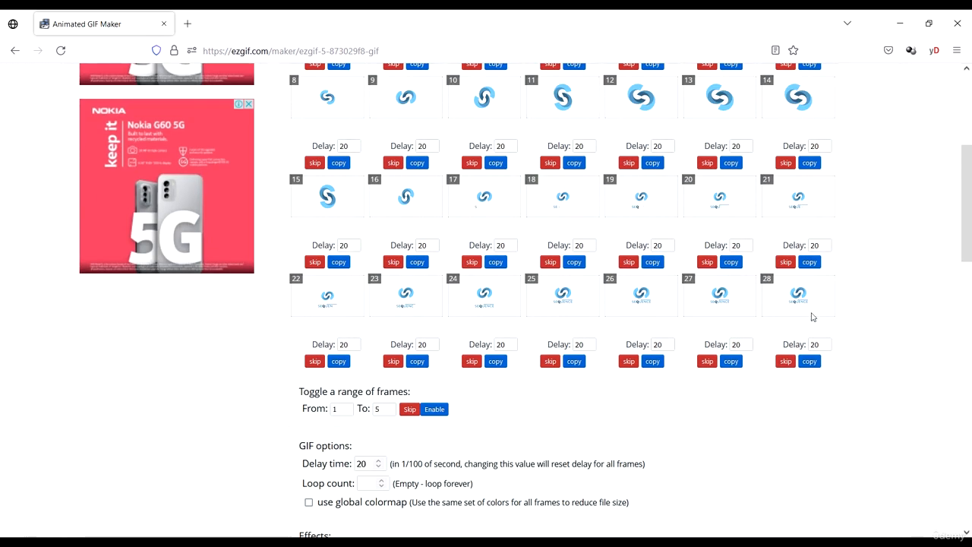
pyautogui.scroll(4, 764, 297)
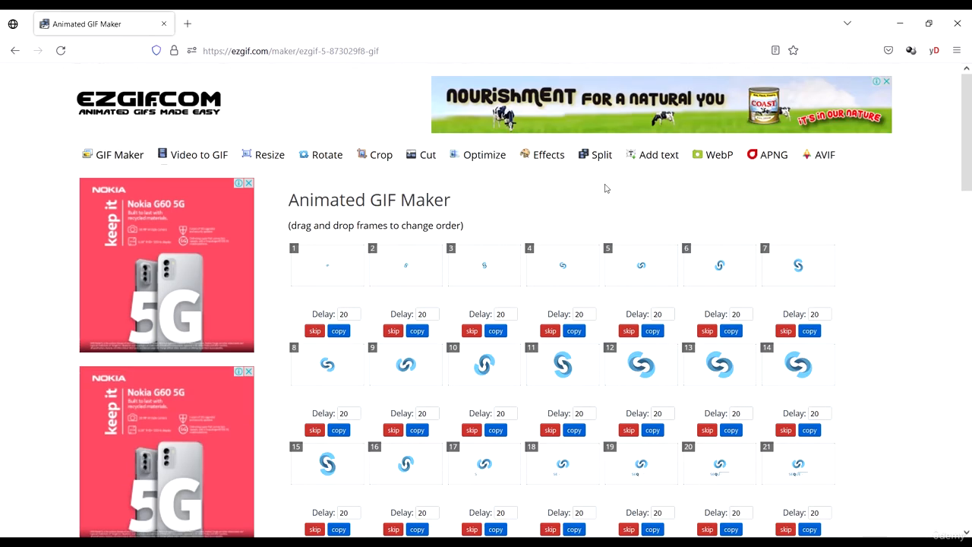
pyautogui.scroll(-6, 588, 285)
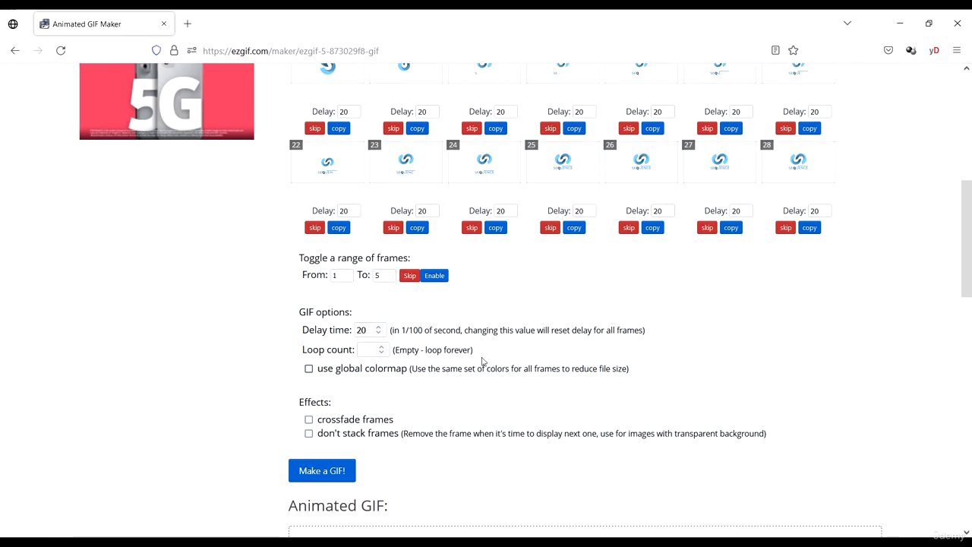
pyautogui.scroll(7, 487, 203)
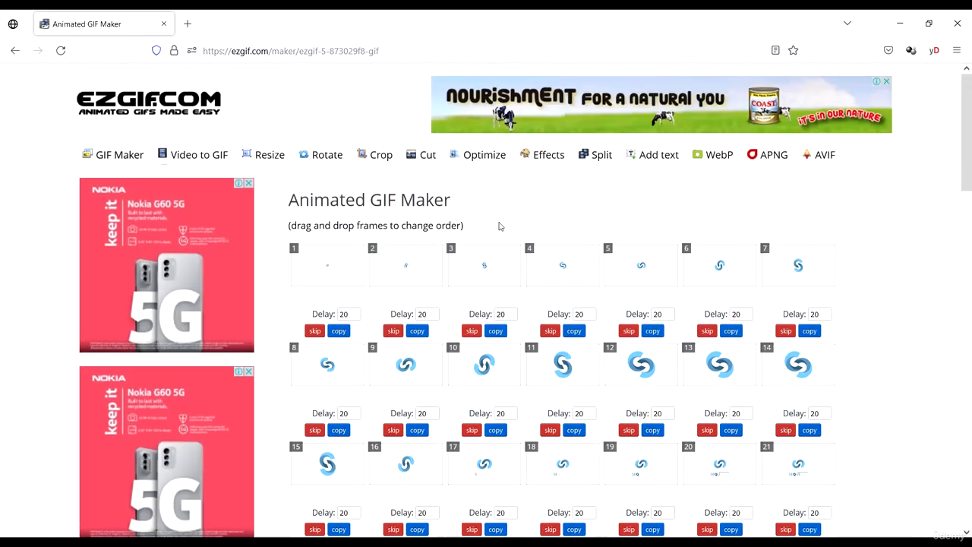
pyautogui.scroll(-7, 499, 223)
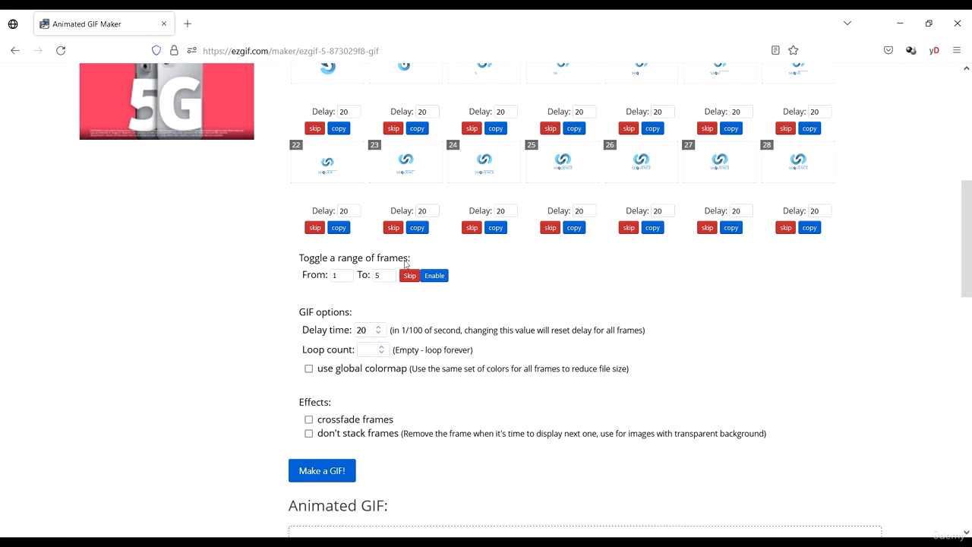
pyautogui.scroll(7, 478, 273)
pyautogui.scroll(-7, 449, 293)
pyautogui.doubleClick(370, 329)
pyautogui.click(206, 351)
pyautogui.scroll(-3, 481, 317)
pyautogui.scroll(9, 438, 299)
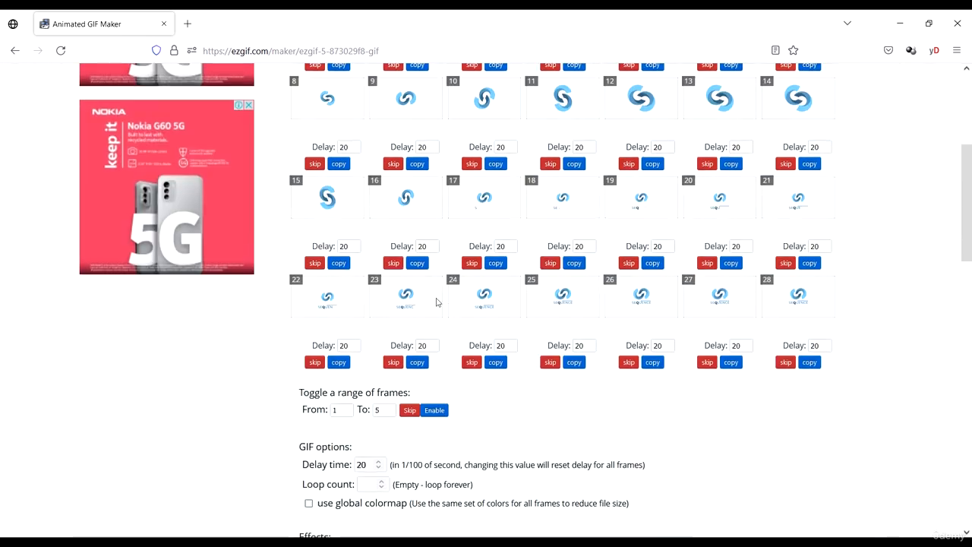
# Generate the animated GIF from the uploaded frames with the existing delay and loop options
pyautogui.scroll(-5, 467, 369)
pyautogui.scroll(-2, 606, 400)
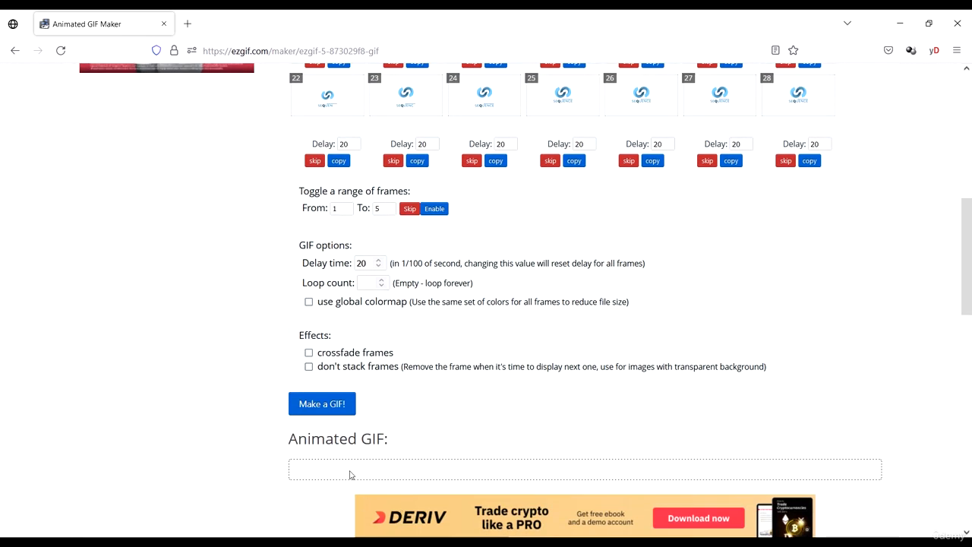
pyautogui.click(323, 404)
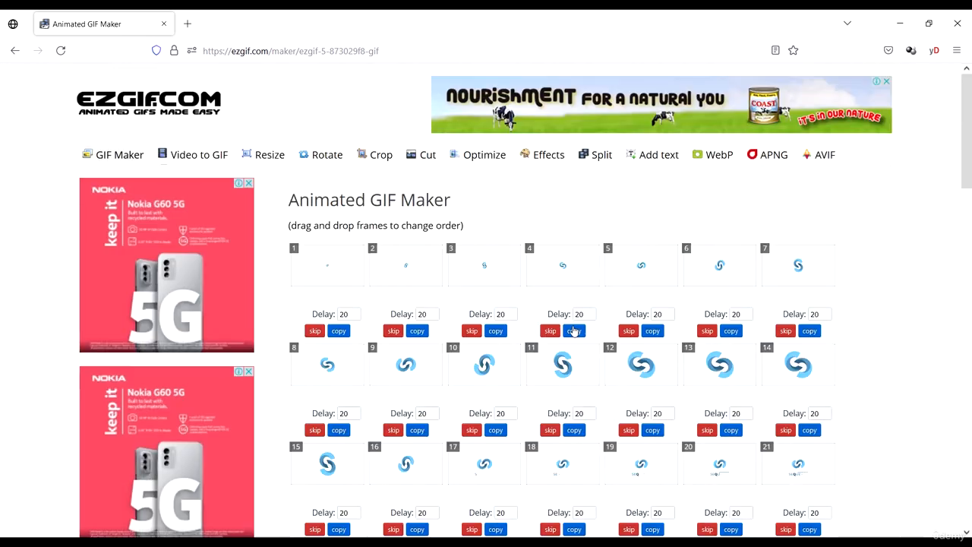
# Watch the generated logo animation play in the Animated GIF preview
pyautogui.scroll(-9, 584, 362)
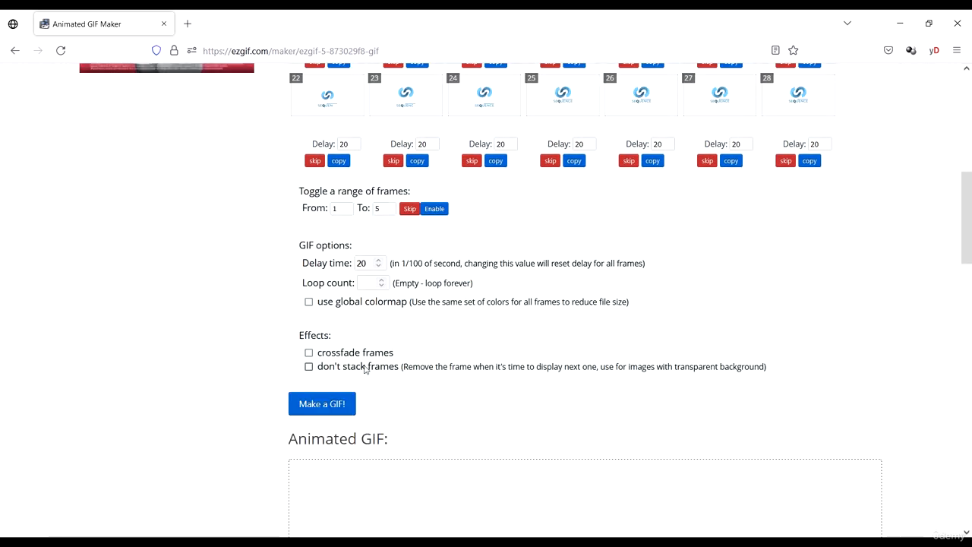
pyautogui.scroll(-3, 364, 367)
pyautogui.scroll(-3, 488, 304)
pyautogui.scroll(-2, 911, 352)
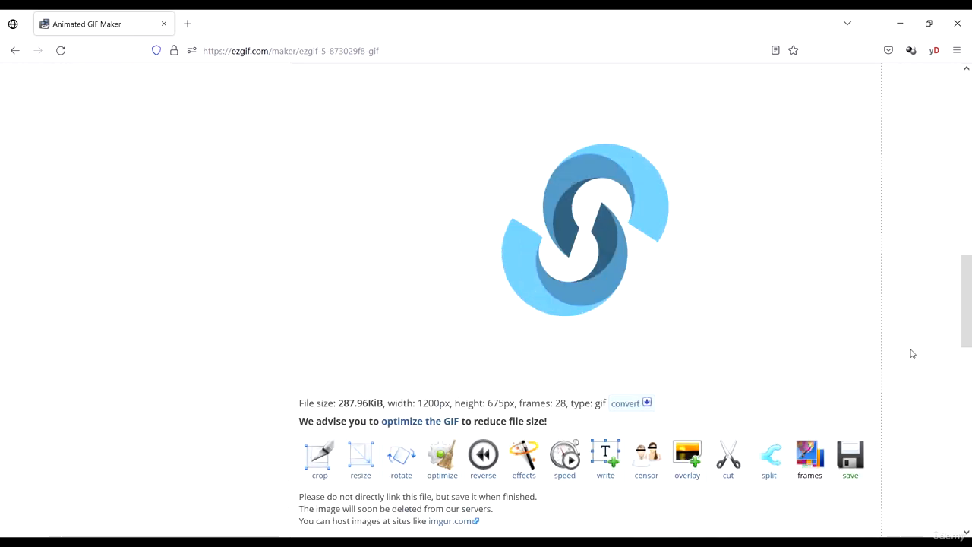
pyautogui.scroll(3, 915, 336)
pyautogui.scroll(-1, 914, 323)
pyautogui.scroll(-1, 915, 319)
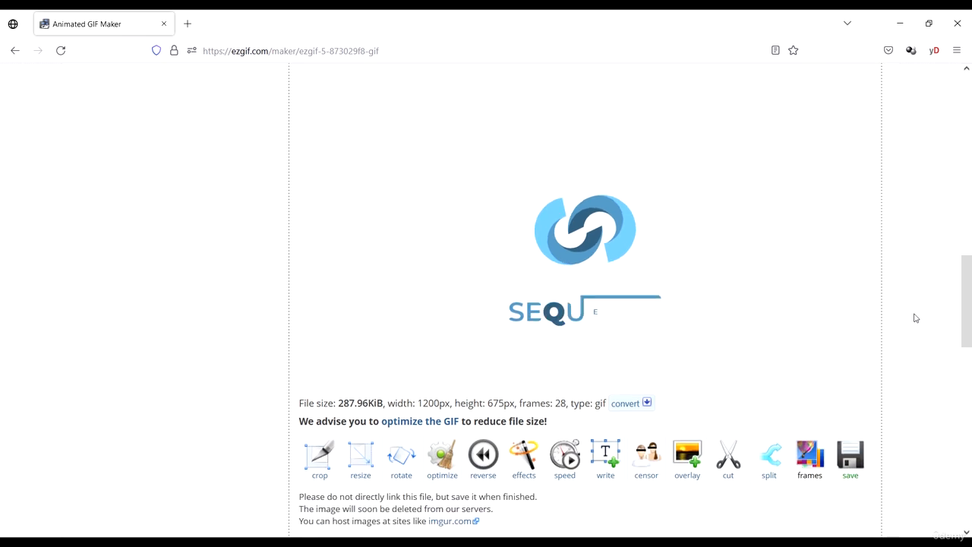
# Save the generated GIF to the computer and show the downloaded file in its folder
pyautogui.scroll(1, 962, 284)
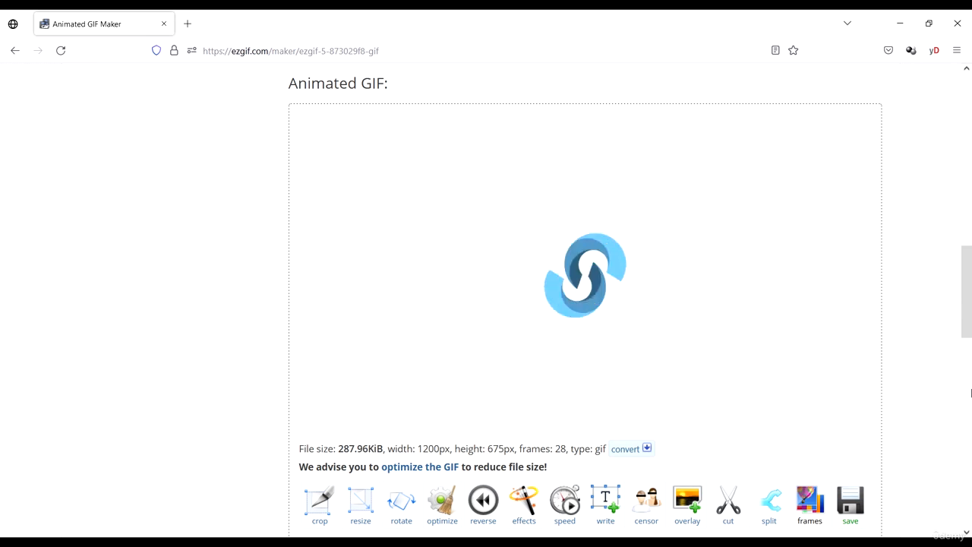
pyautogui.click(850, 506)
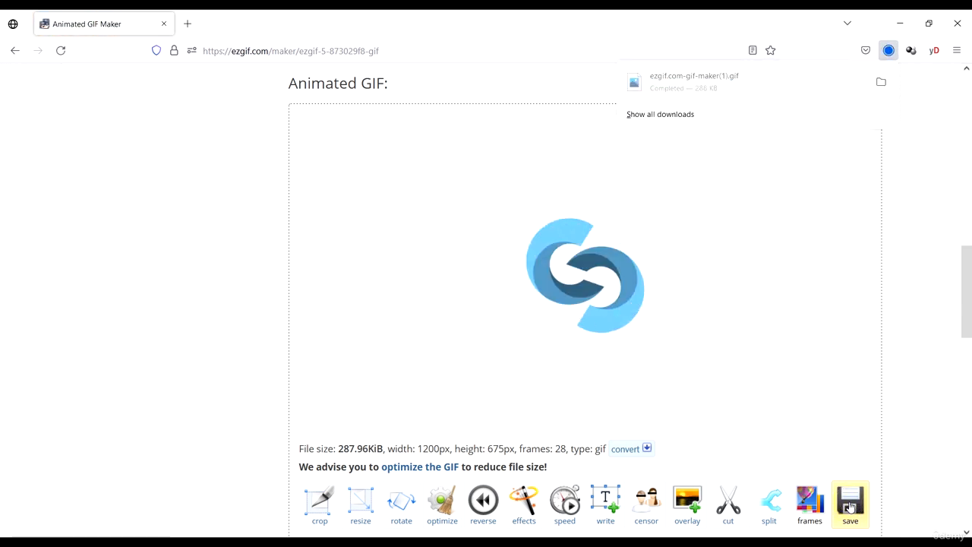
pyautogui.click(881, 82)
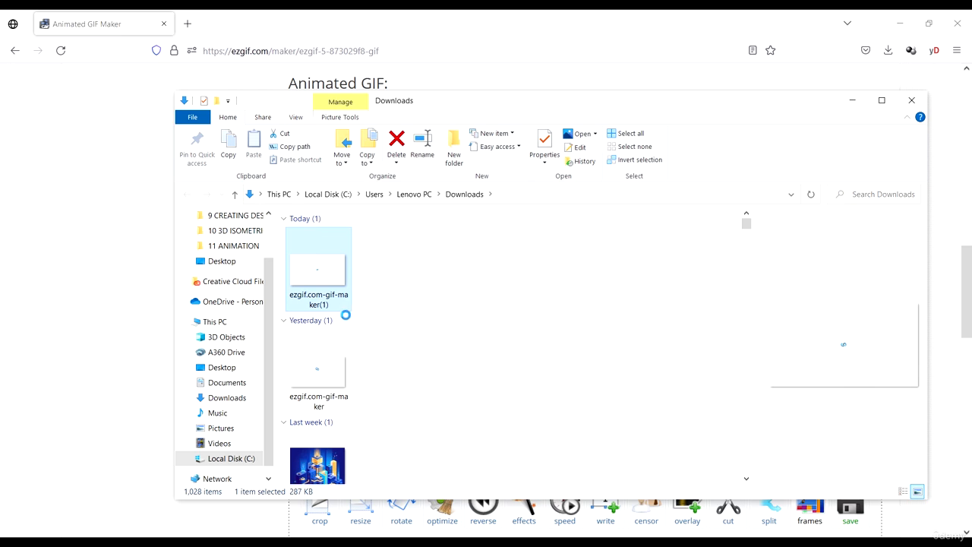
# Move ezgif.com-gif-maker(1) from the Downloads folder into the 11 ANIMATION folder
pyautogui.rightClick(327, 287)
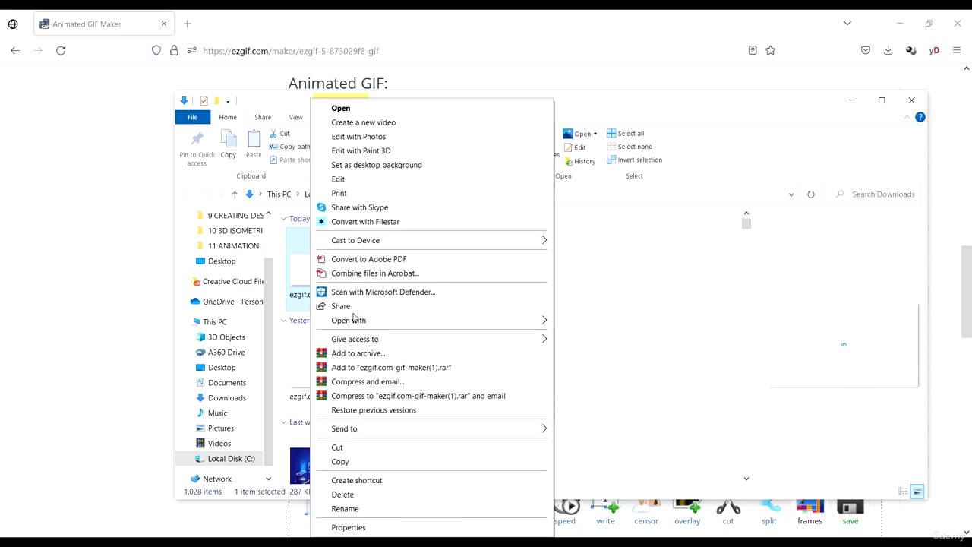
pyautogui.click(351, 449)
pyautogui.click(850, 99)
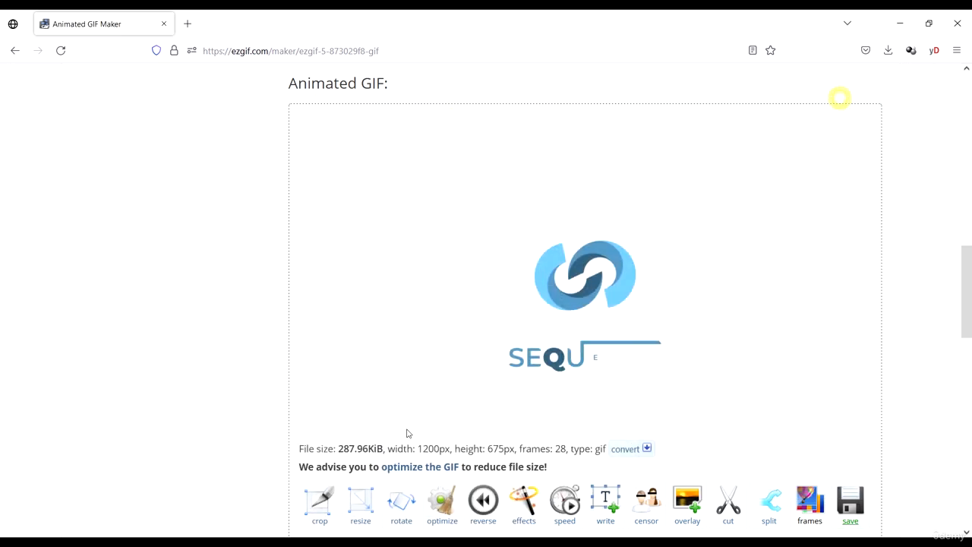
pyautogui.moveTo(182, 540)
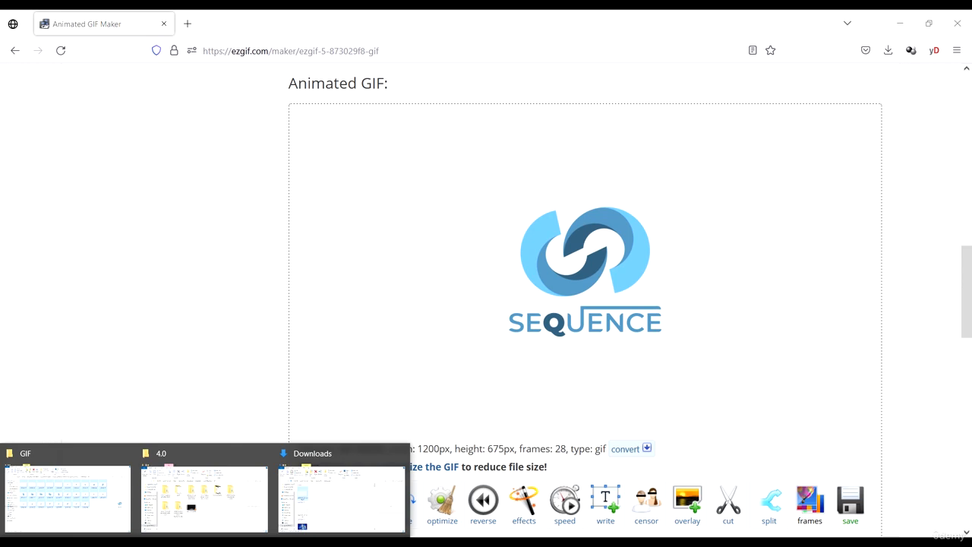
pyautogui.click(99, 480)
pyautogui.click(600, 109)
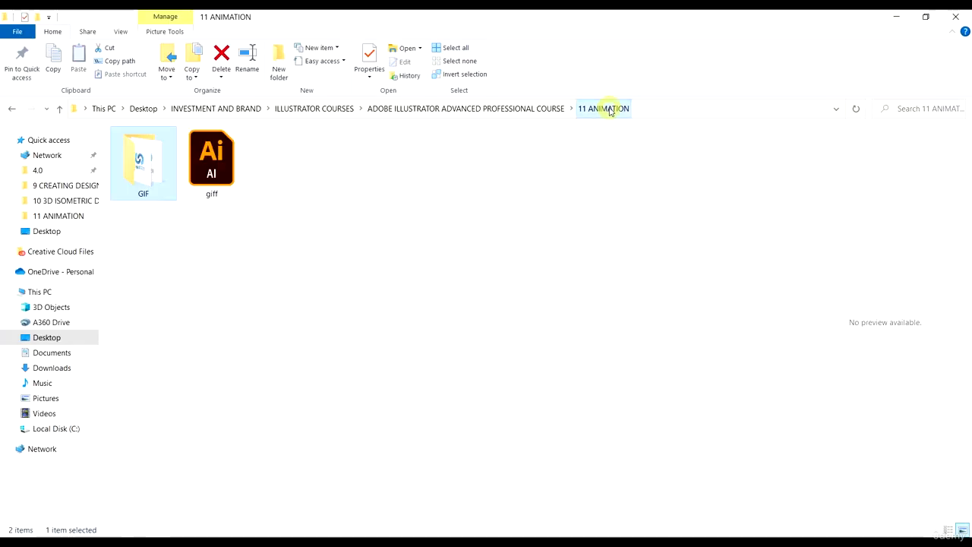
pyautogui.rightClick(343, 170)
pyautogui.click(387, 258)
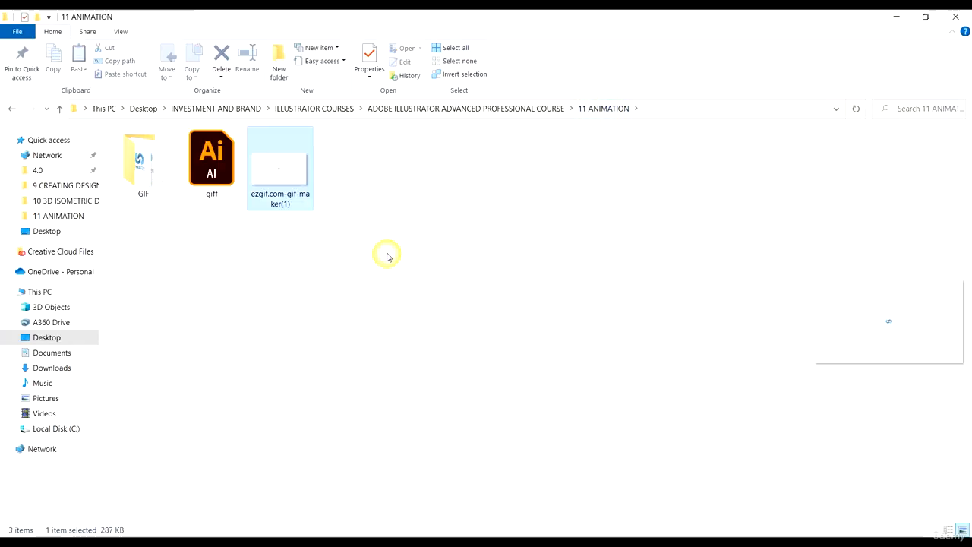
pyautogui.click(388, 207)
# Open the file properties of ezgif.com-gif-maker(1) to check its file type and default program
pyautogui.click(280, 171)
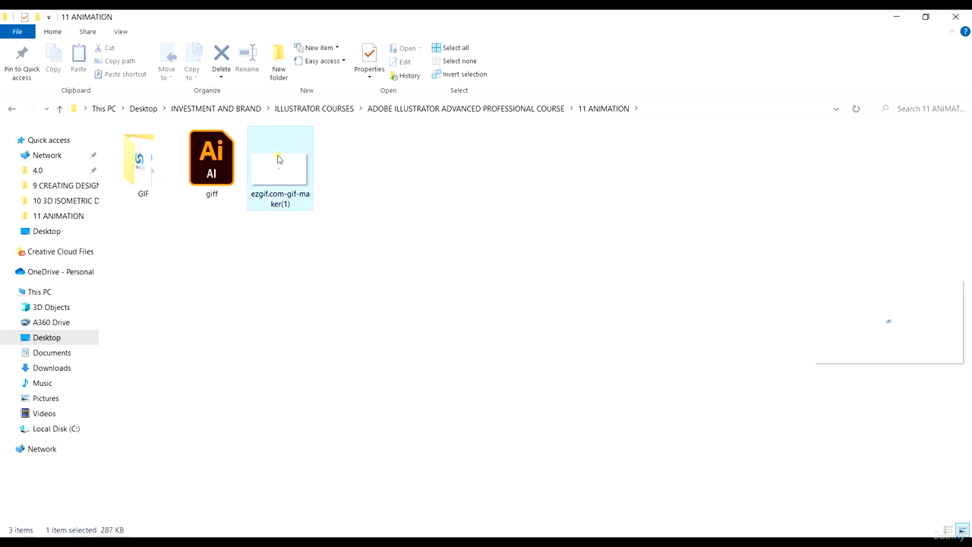
pyautogui.rightClick(299, 200)
pyautogui.click(409, 527)
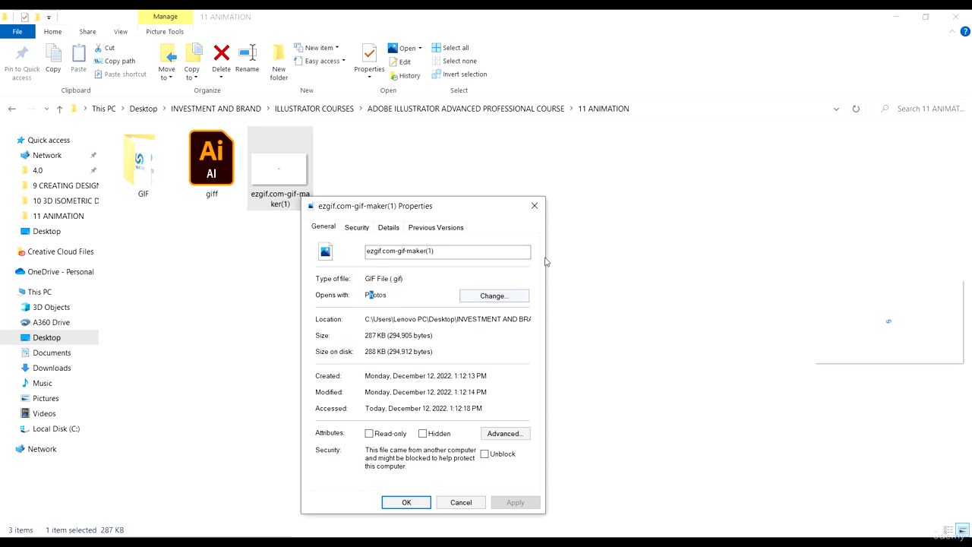
# Close the file properties and play ezgif.com-gif-maker(1) in the Photos viewer to check the logo animation, closing the viewer when done
pyautogui.click(535, 205)
pyautogui.click(394, 239)
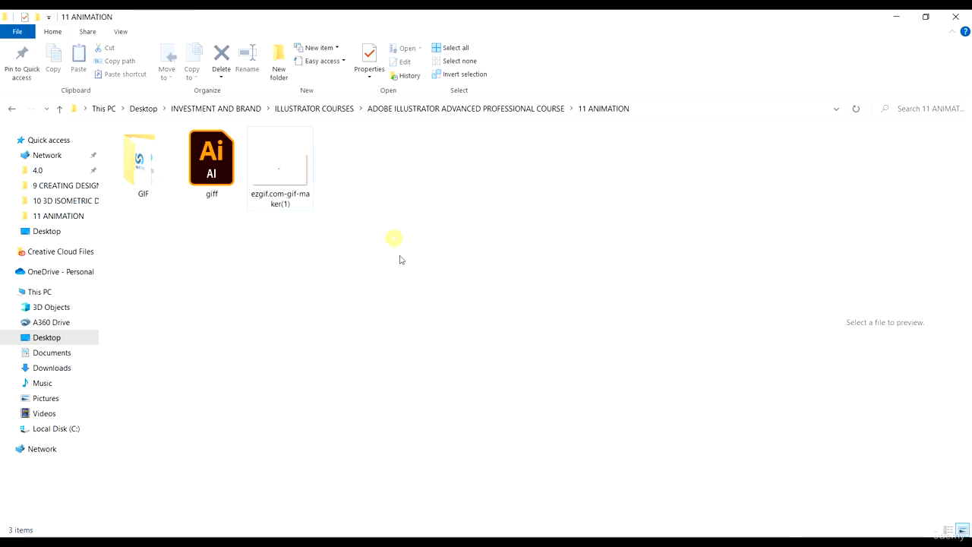
pyautogui.doubleClick(290, 176)
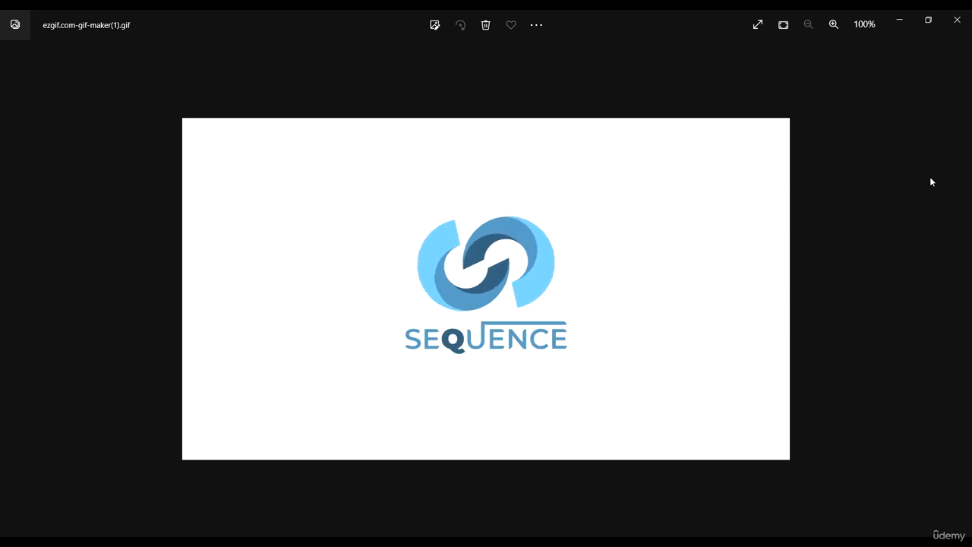
pyautogui.click(900, 20)
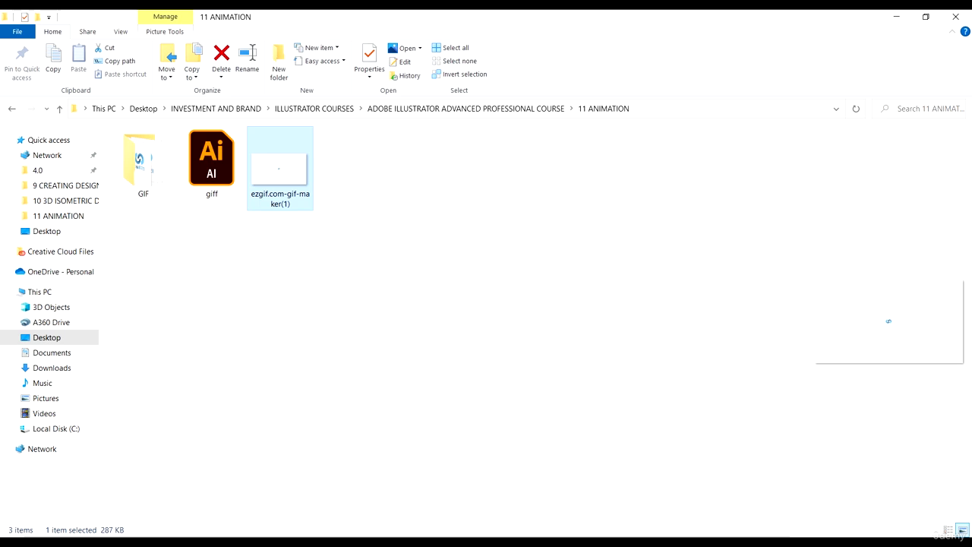
pyautogui.moveTo(620, 536)
pyautogui.click(709, 490)
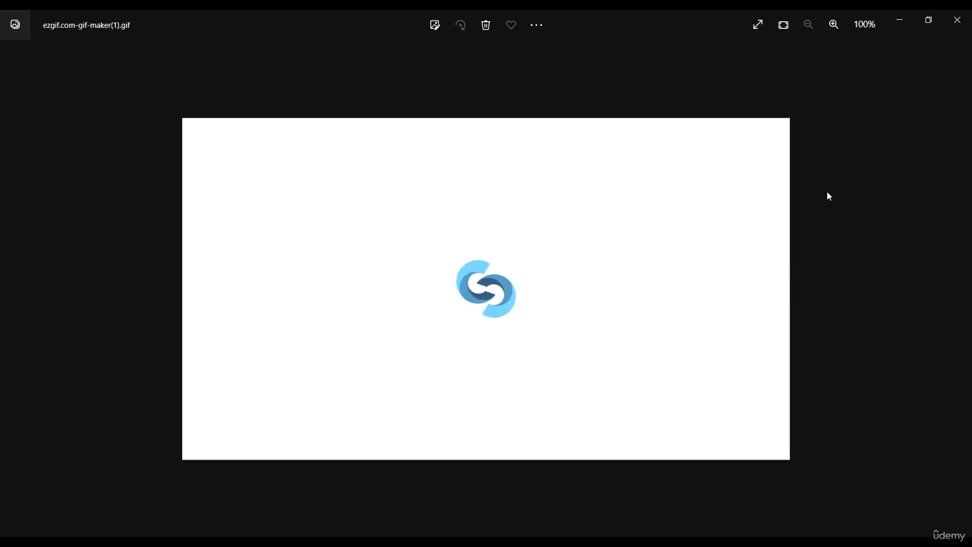
pyautogui.click(955, 21)
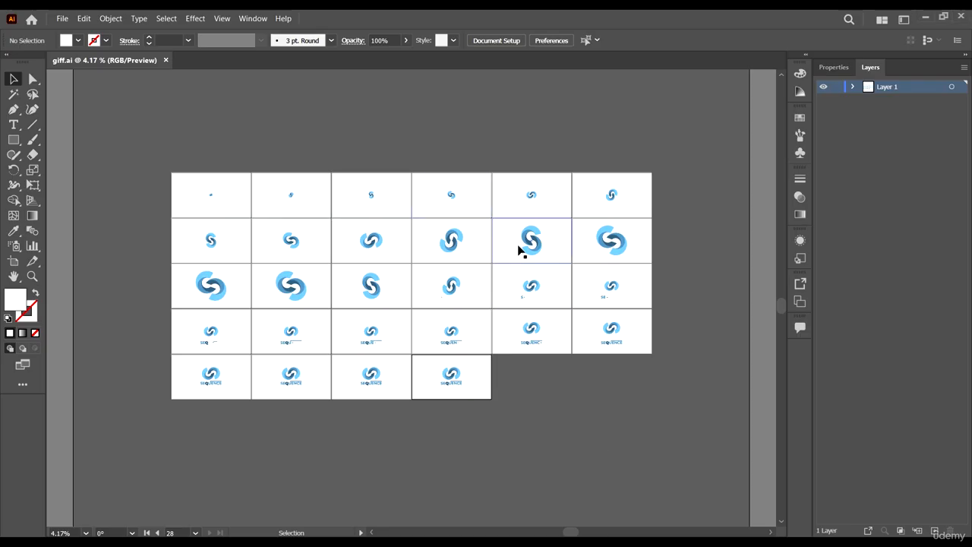
# Review the sequence of Sequence logo frames across the artboards of giff.ai in Illustrator, from the small rotating symbol to the full wordmark
pyautogui.scroll(4, 202, 189)
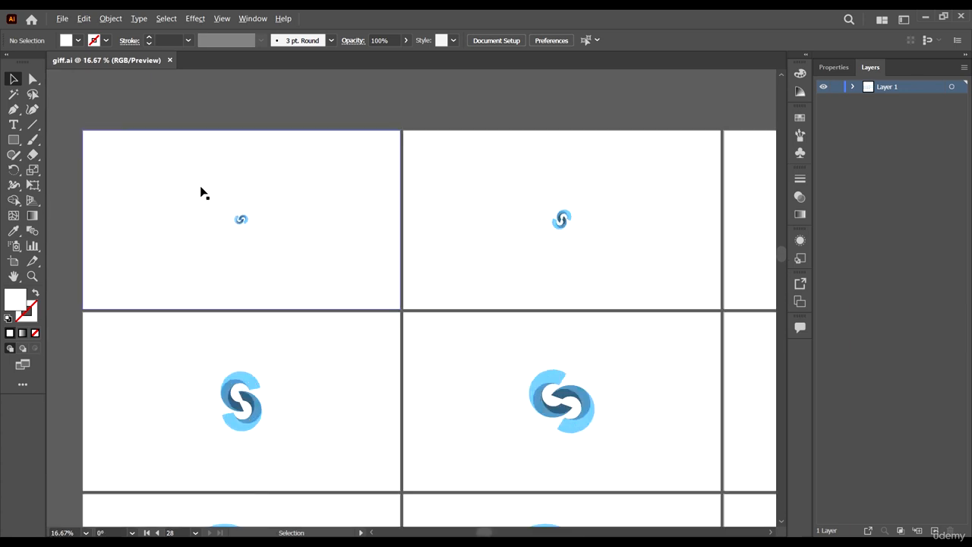
pyautogui.scroll(-3, 333, 219)
pyautogui.moveTo(555, 377); pyautogui.dragTo(447, 329)
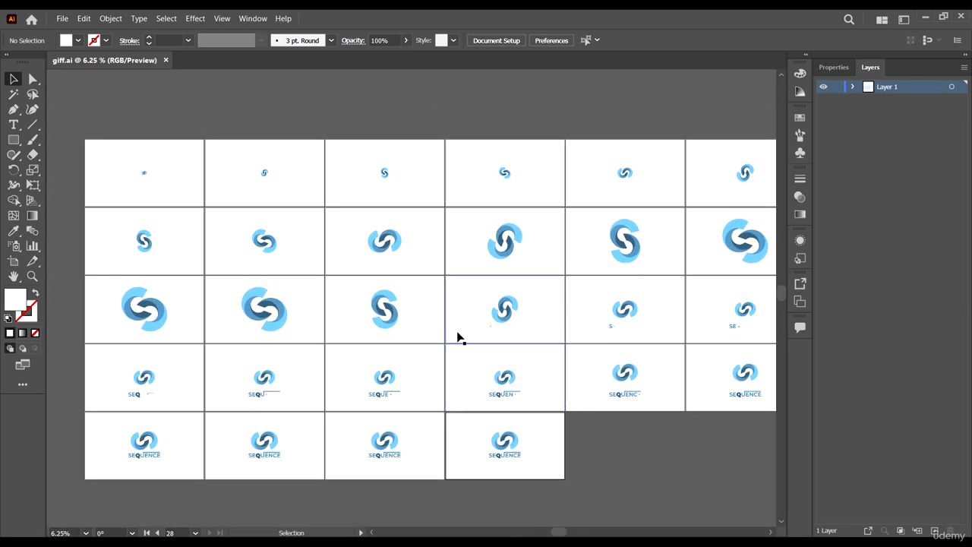
pyautogui.scroll(-1, 372, 251)
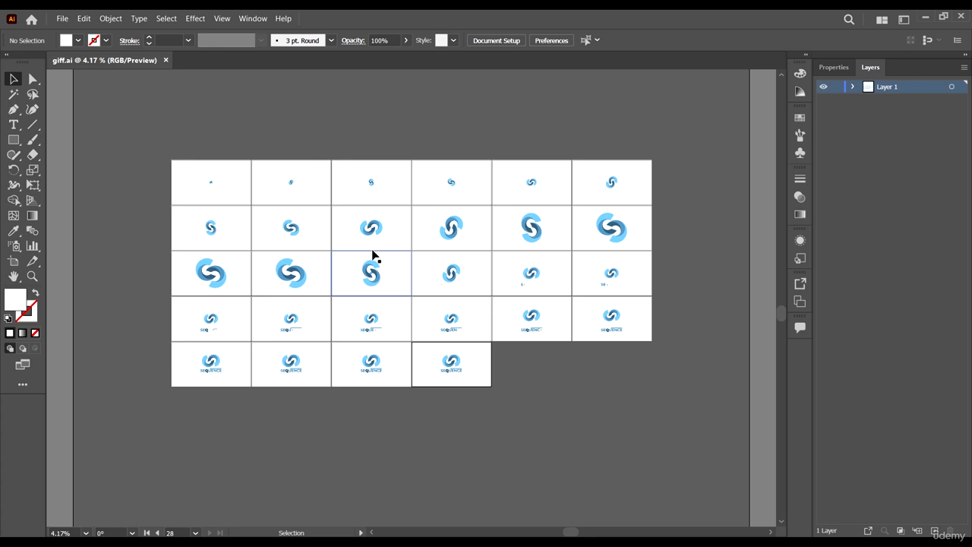
pyautogui.scroll(1, 577, 350)
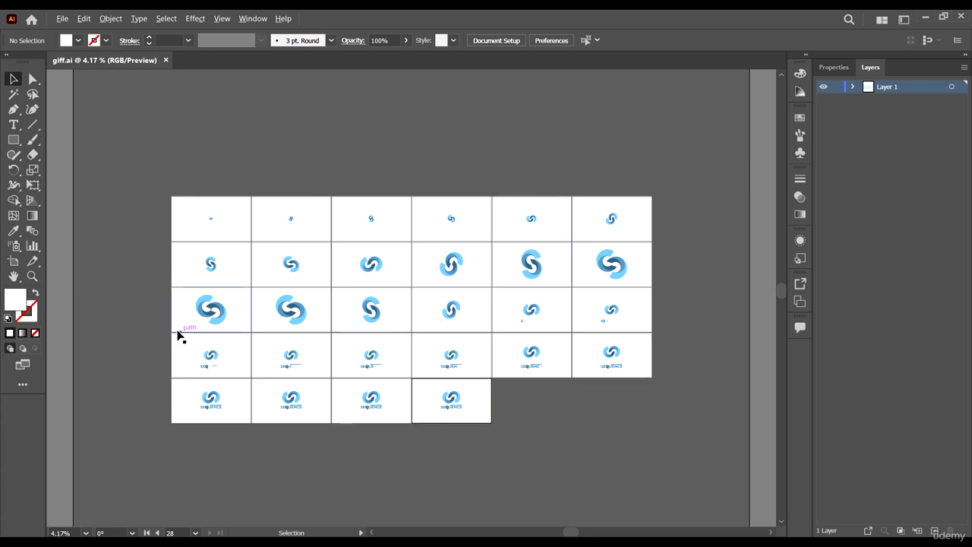
pyautogui.scroll(1, 307, 360)
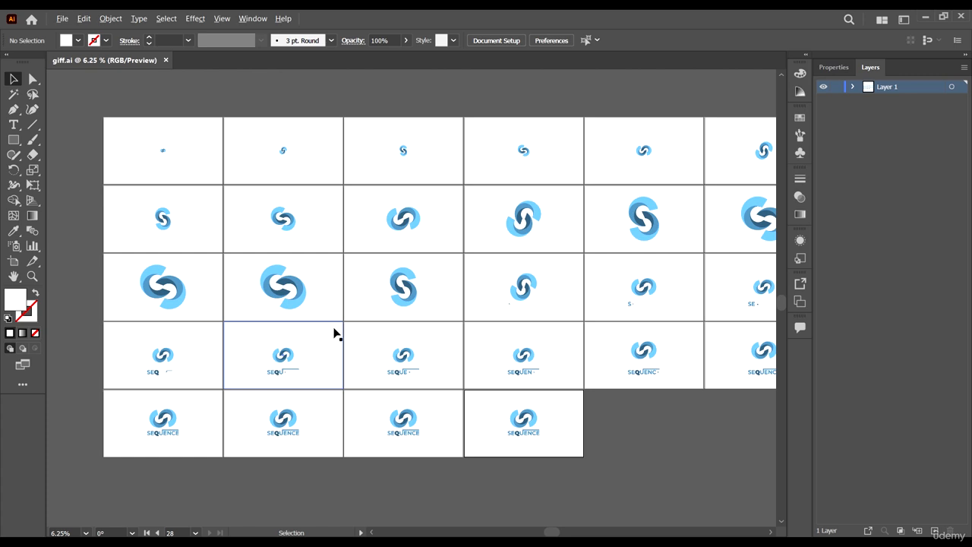
pyautogui.scroll(-1, 334, 334)
pyautogui.scroll(-1, 334, 334)
pyautogui.scroll(1, 335, 334)
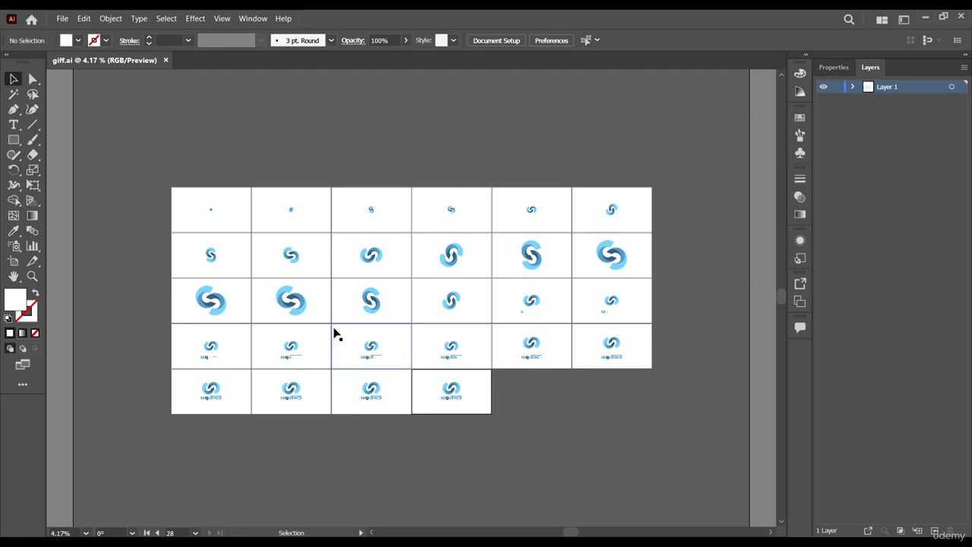